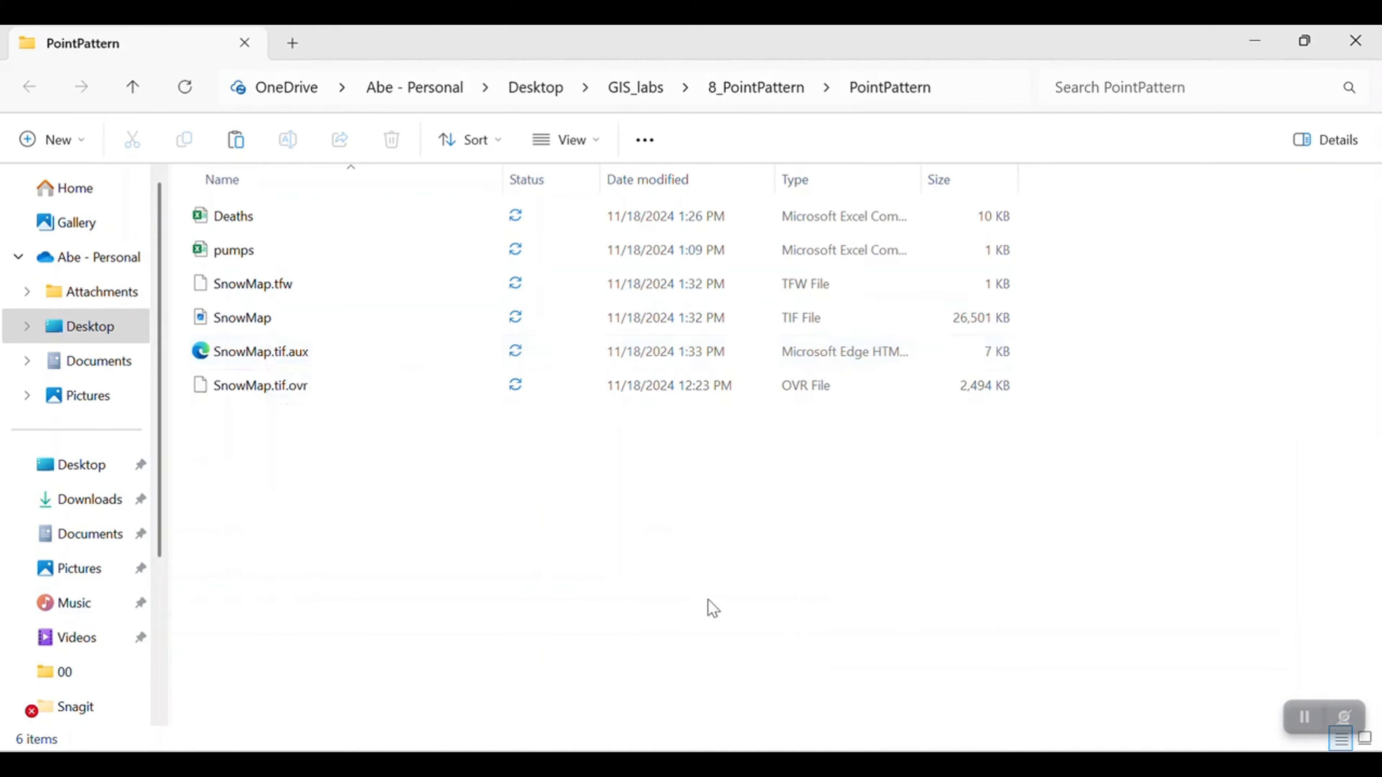
Step: Switch to ArcGIS Pro and create a map project named PointPattern inside the GIS_labs 8_PointPattern folder
key("alt+Tab")
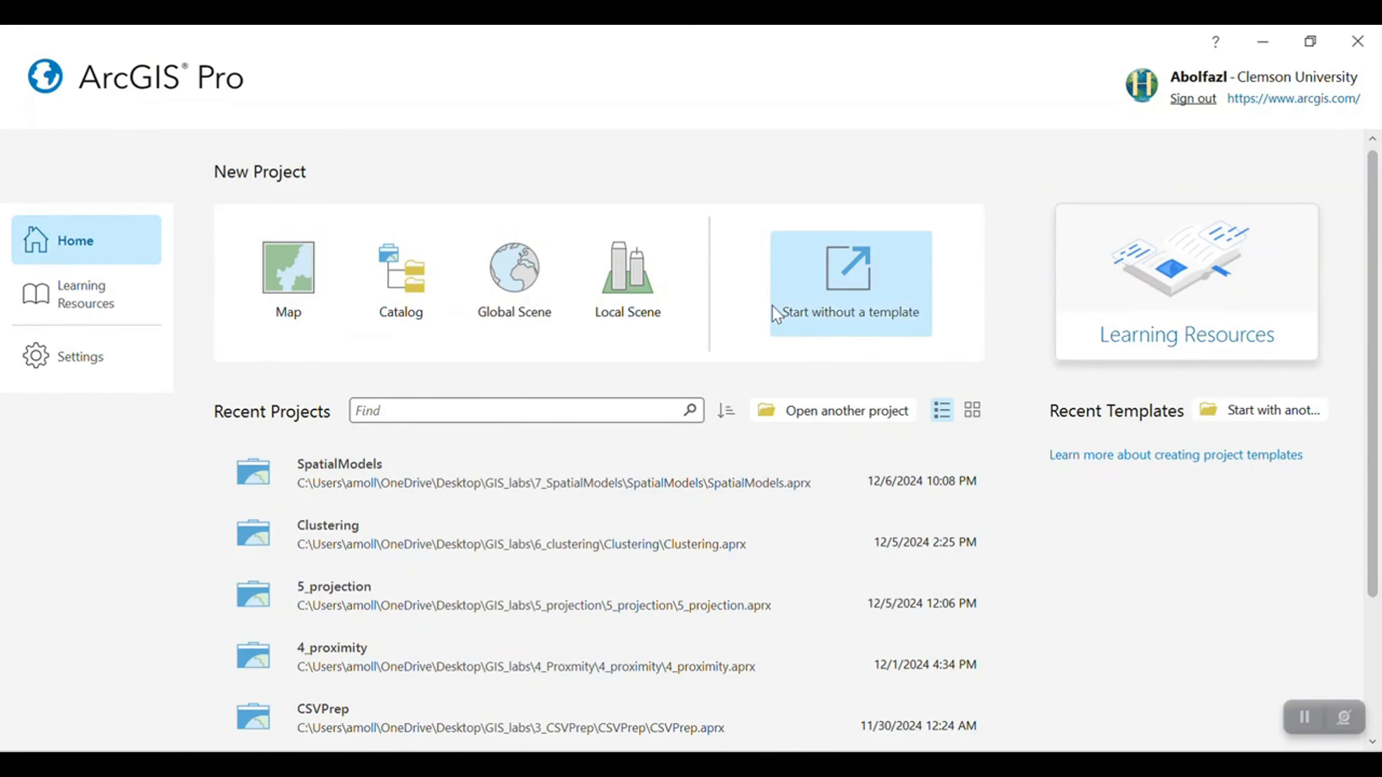
left_click(334, 299)
left_click_drag(873, 315, 372, 274)
type("PointPattern")
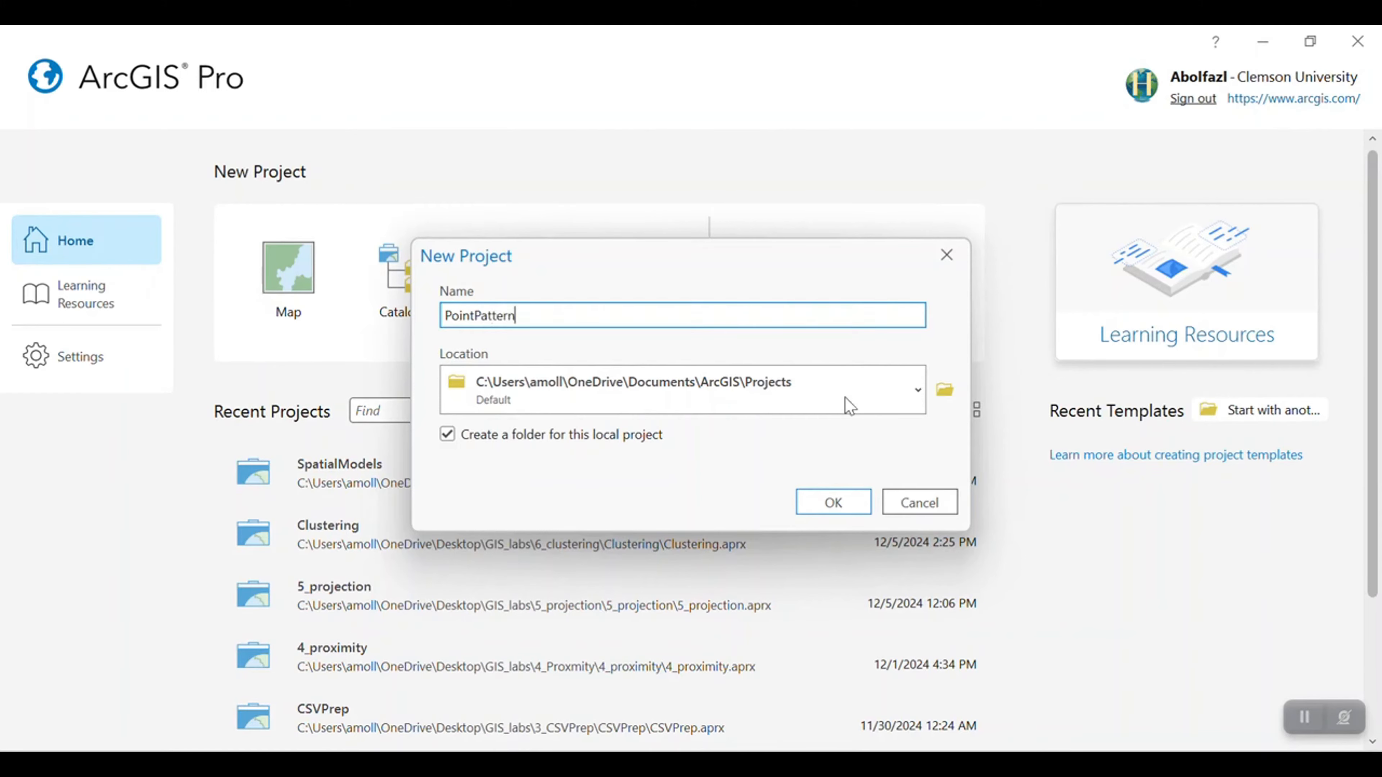
left_click(945, 389)
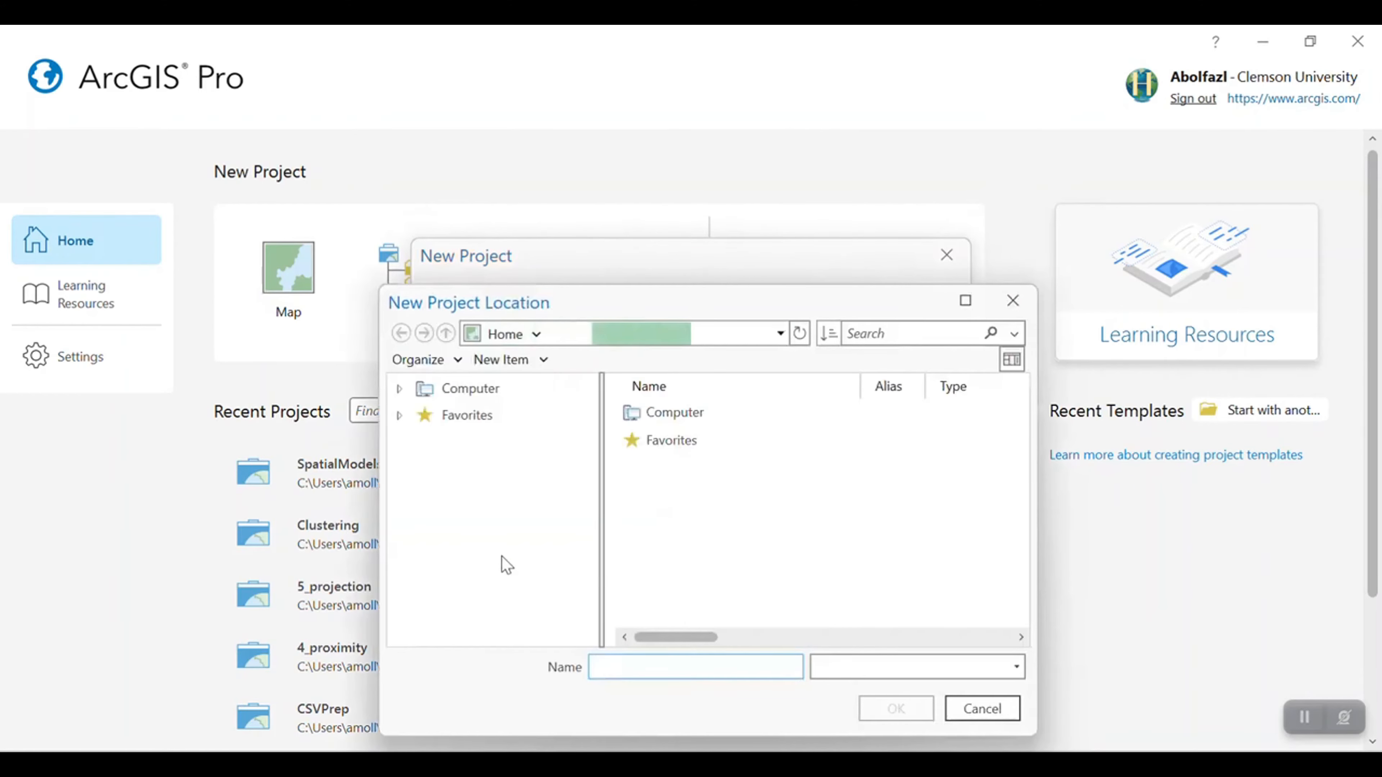
left_click(492, 606)
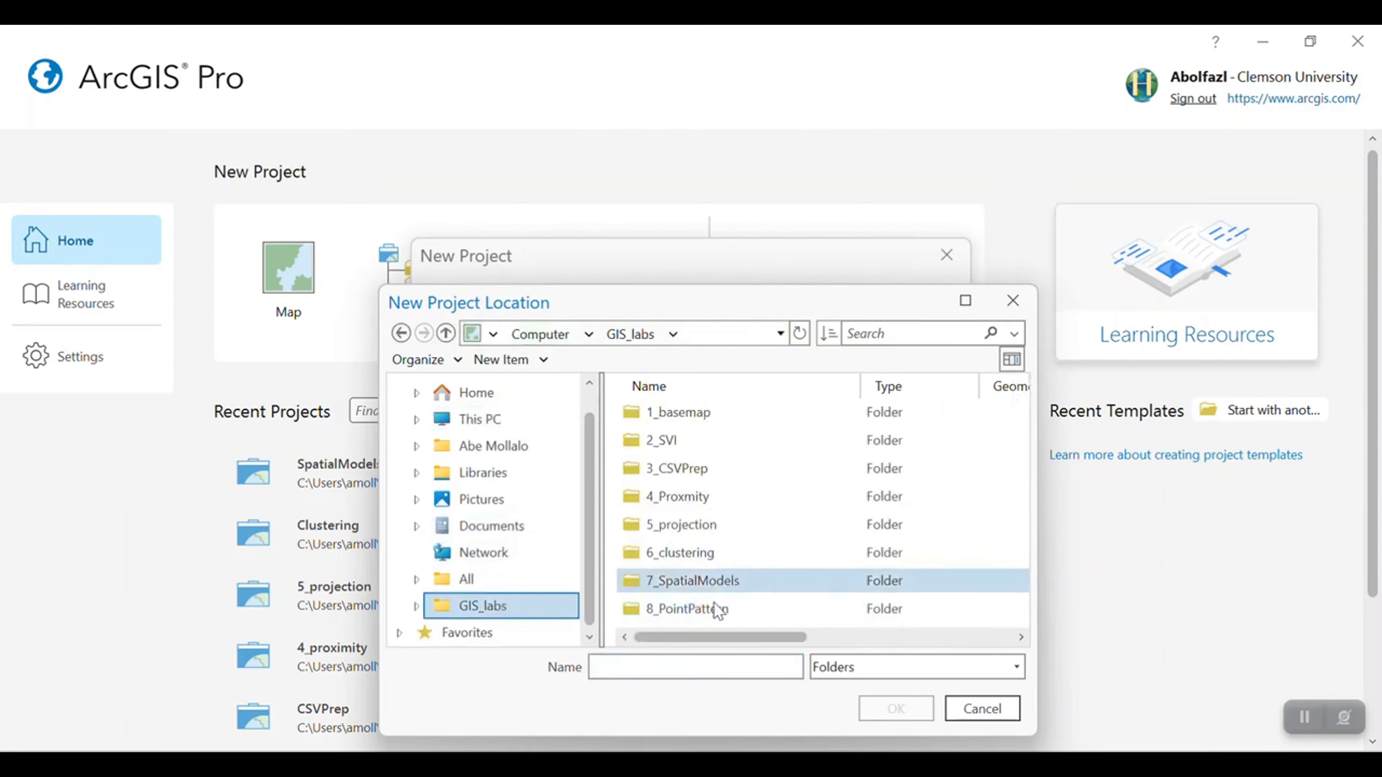
left_click(706, 620)
left_click(895, 708)
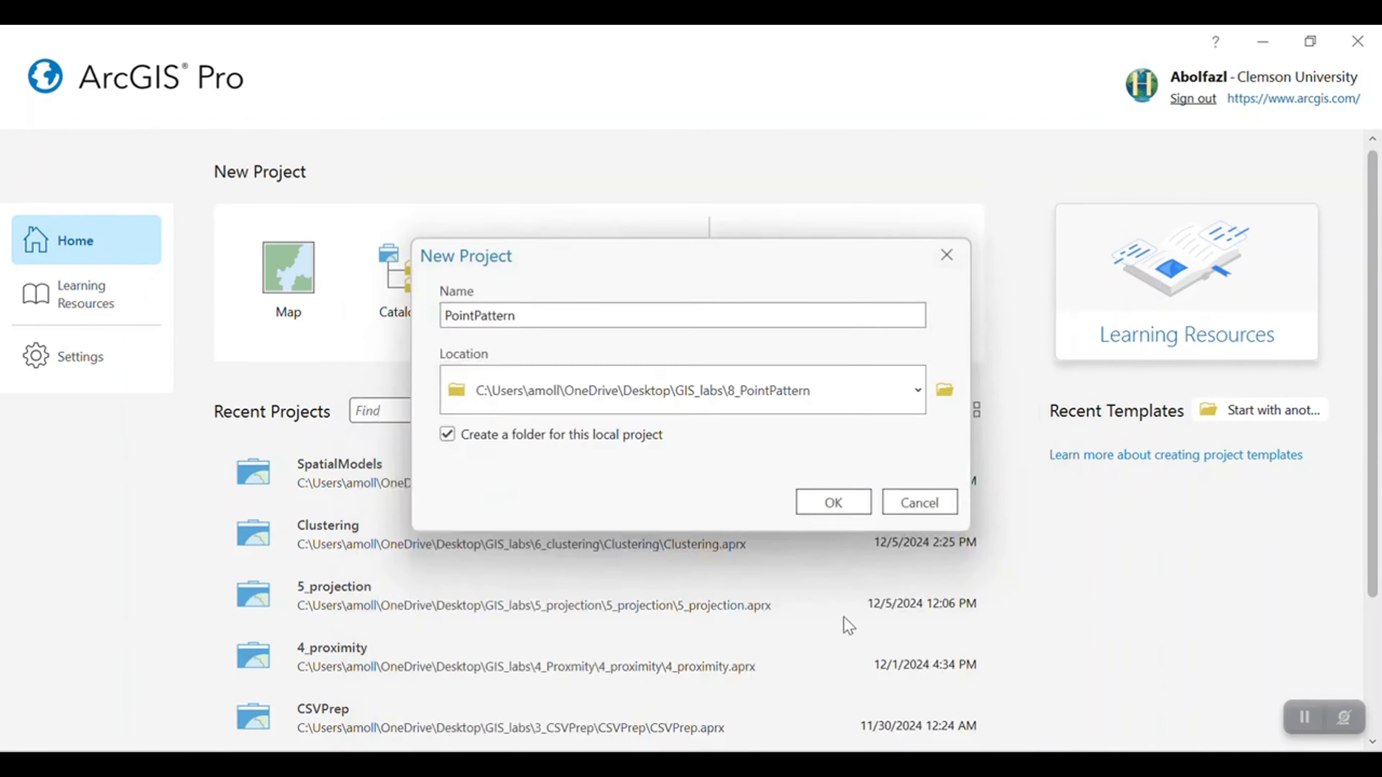
left_click(838, 502)
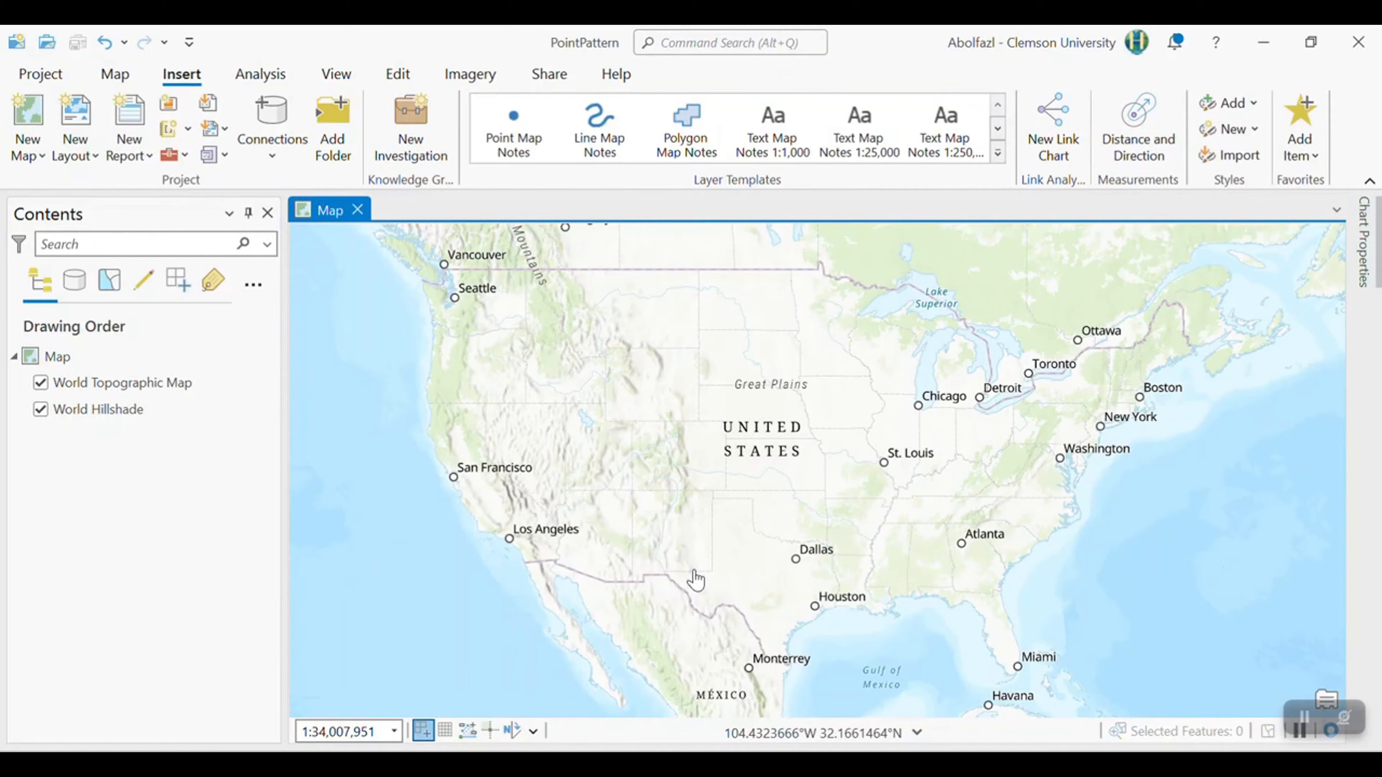
Step: Add the pumps.csv table from the project folder to the map
left_click(131, 78)
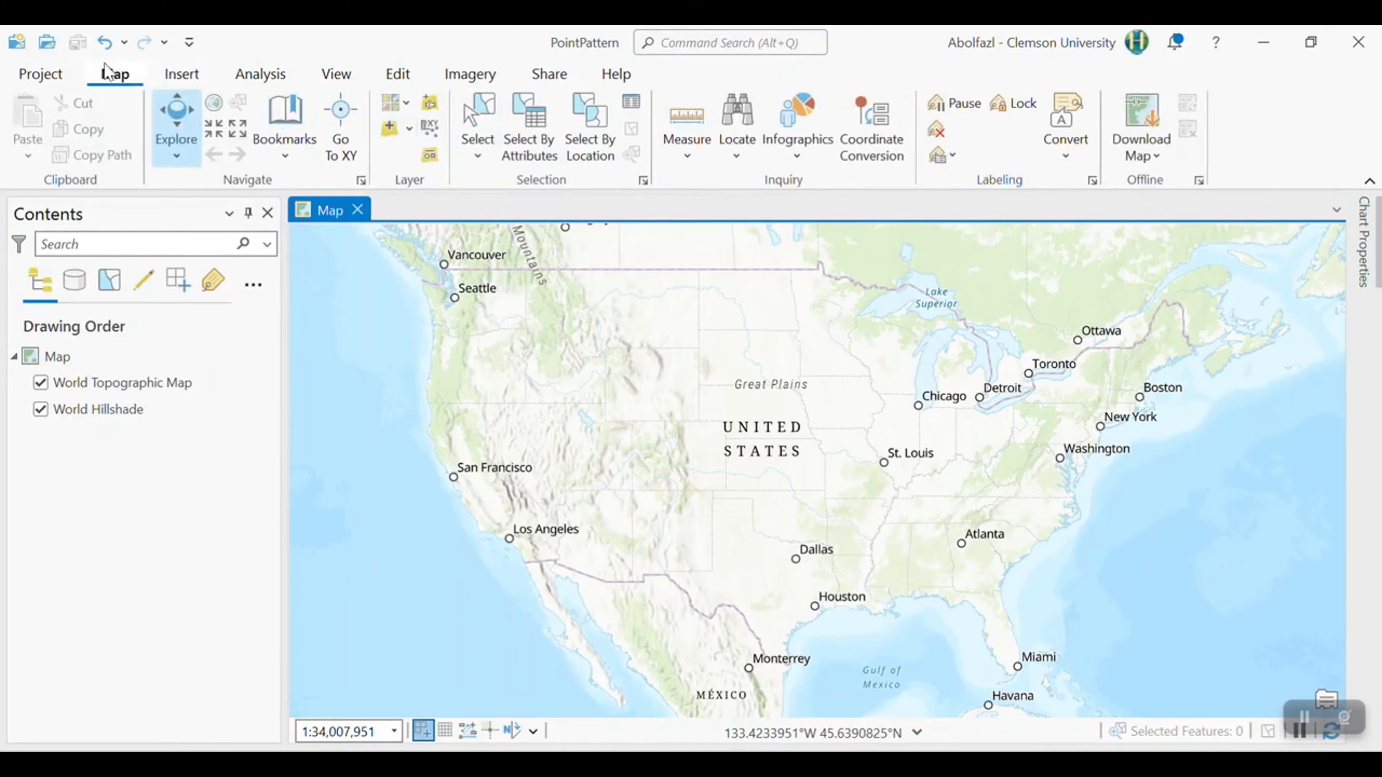
left_click(388, 126)
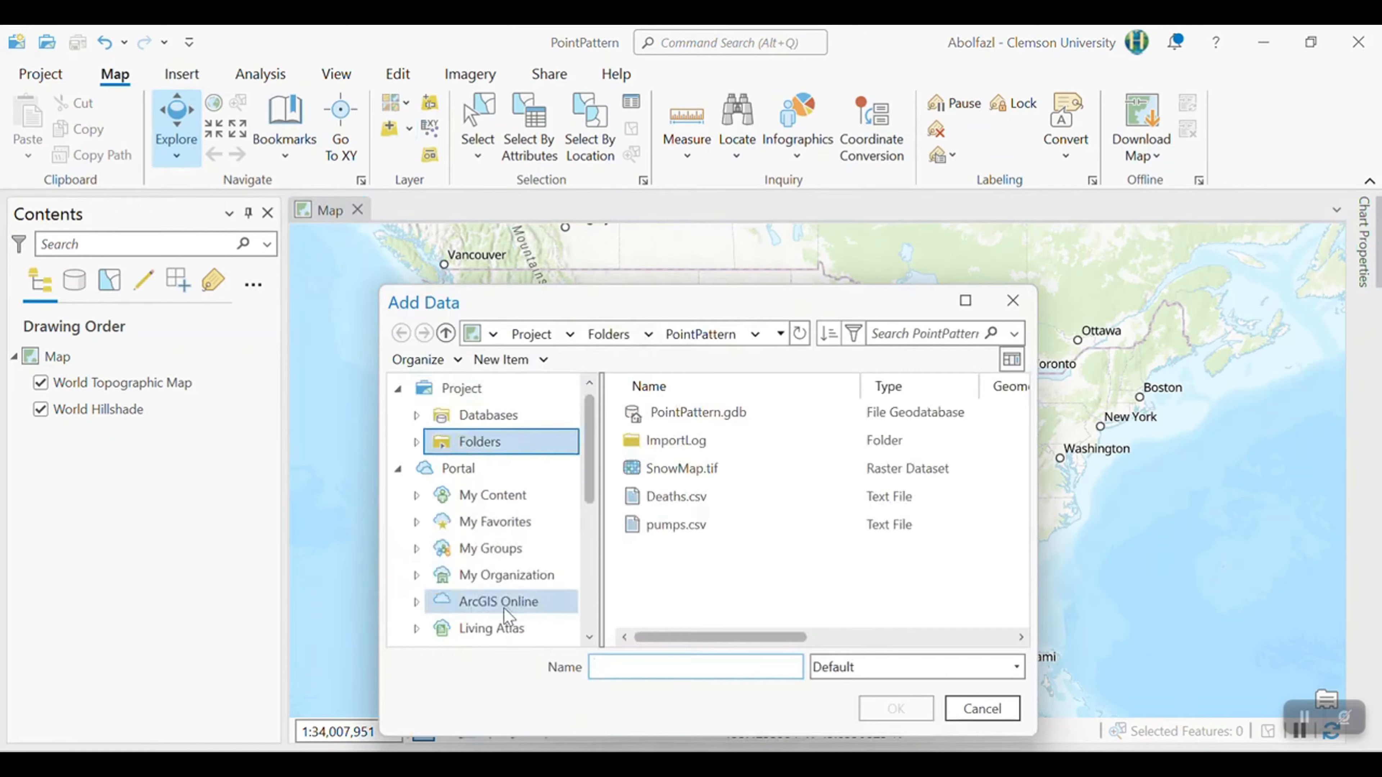
scroll(516, 604, "down", 2)
left_click(686, 526)
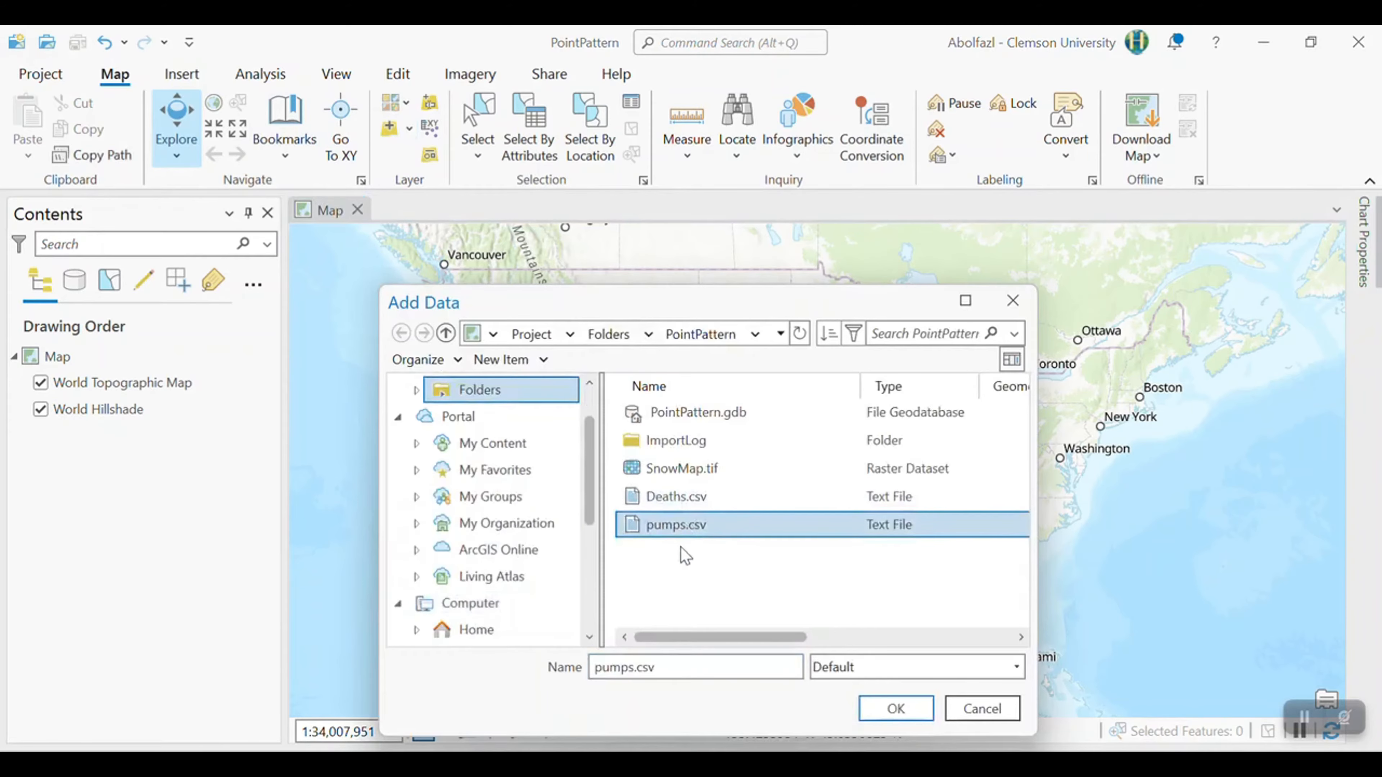
left_click(910, 717)
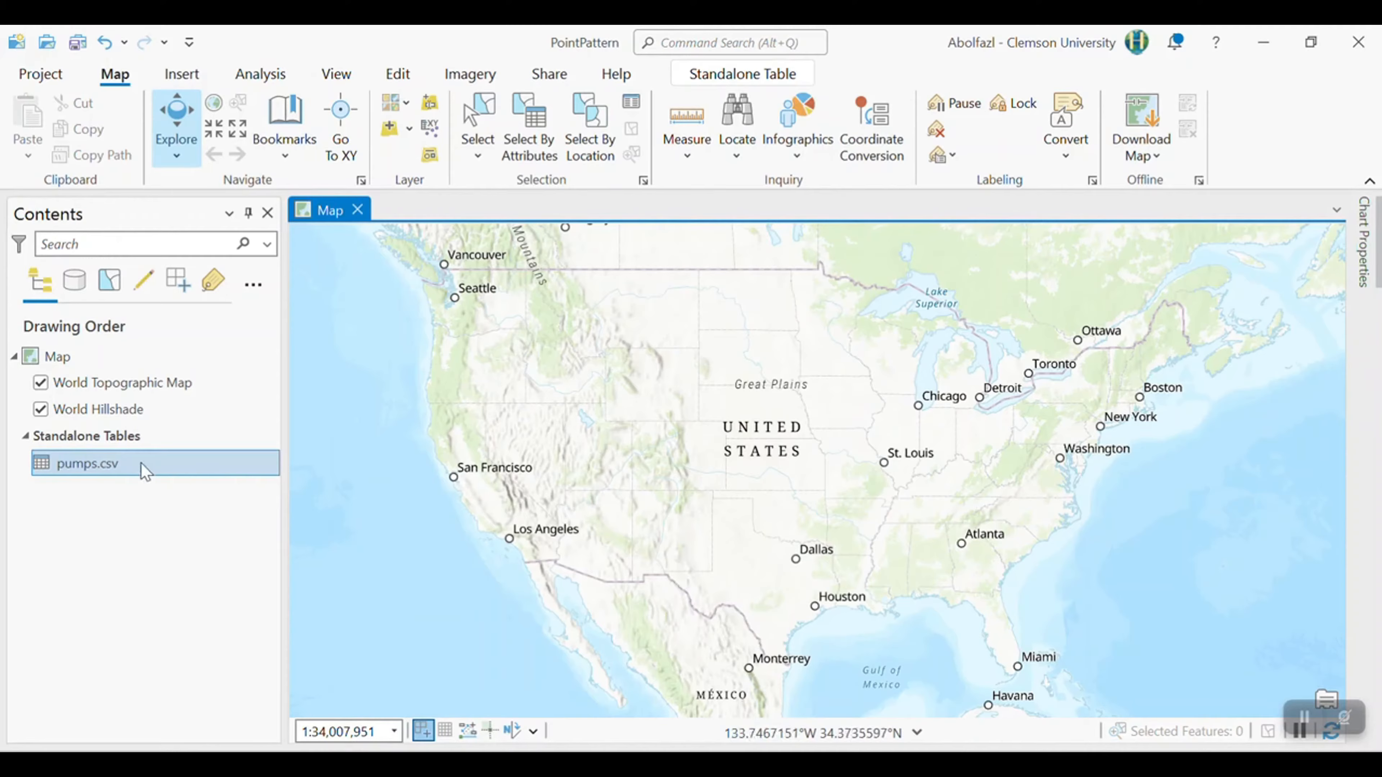
Step: Open the pumps.csv table and examine its pump names and its latitude and longitude fields
right_click(142, 466)
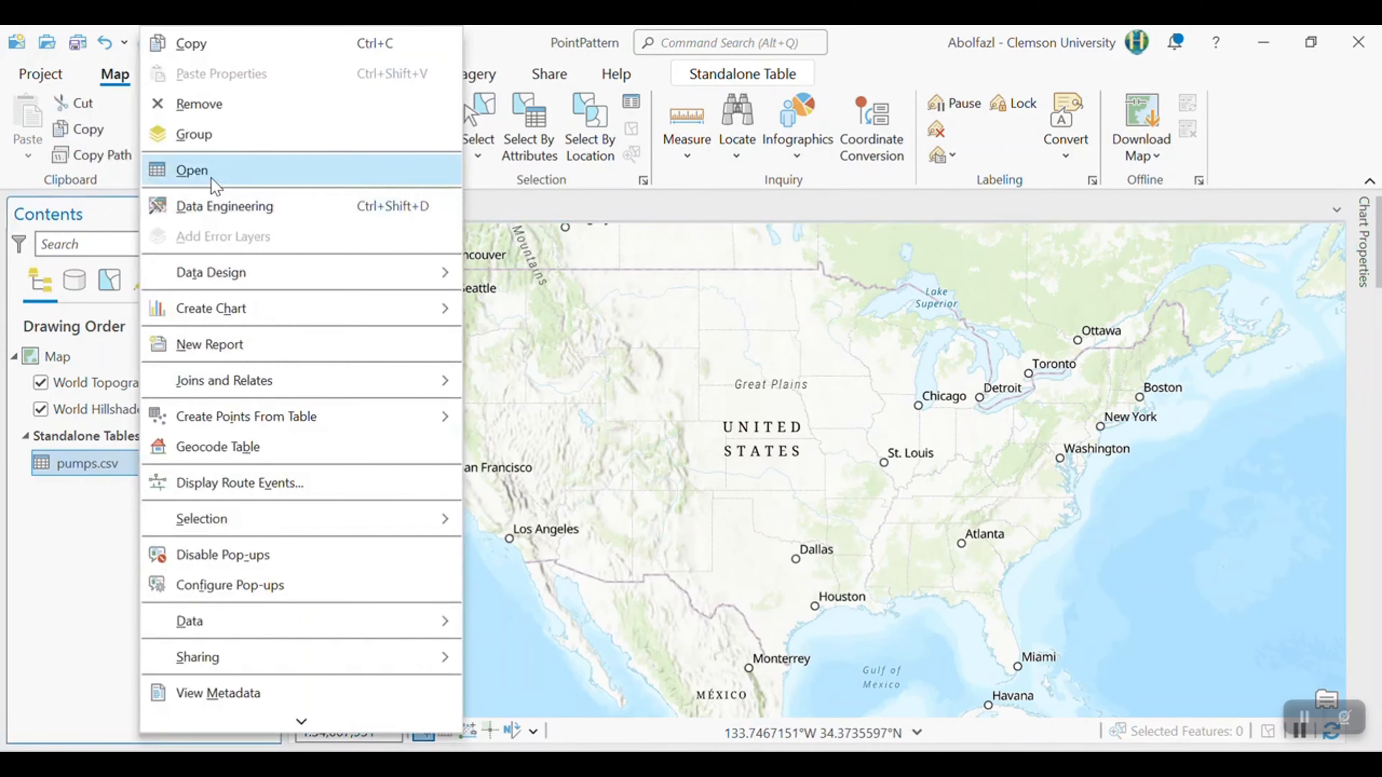
left_click(191, 171)
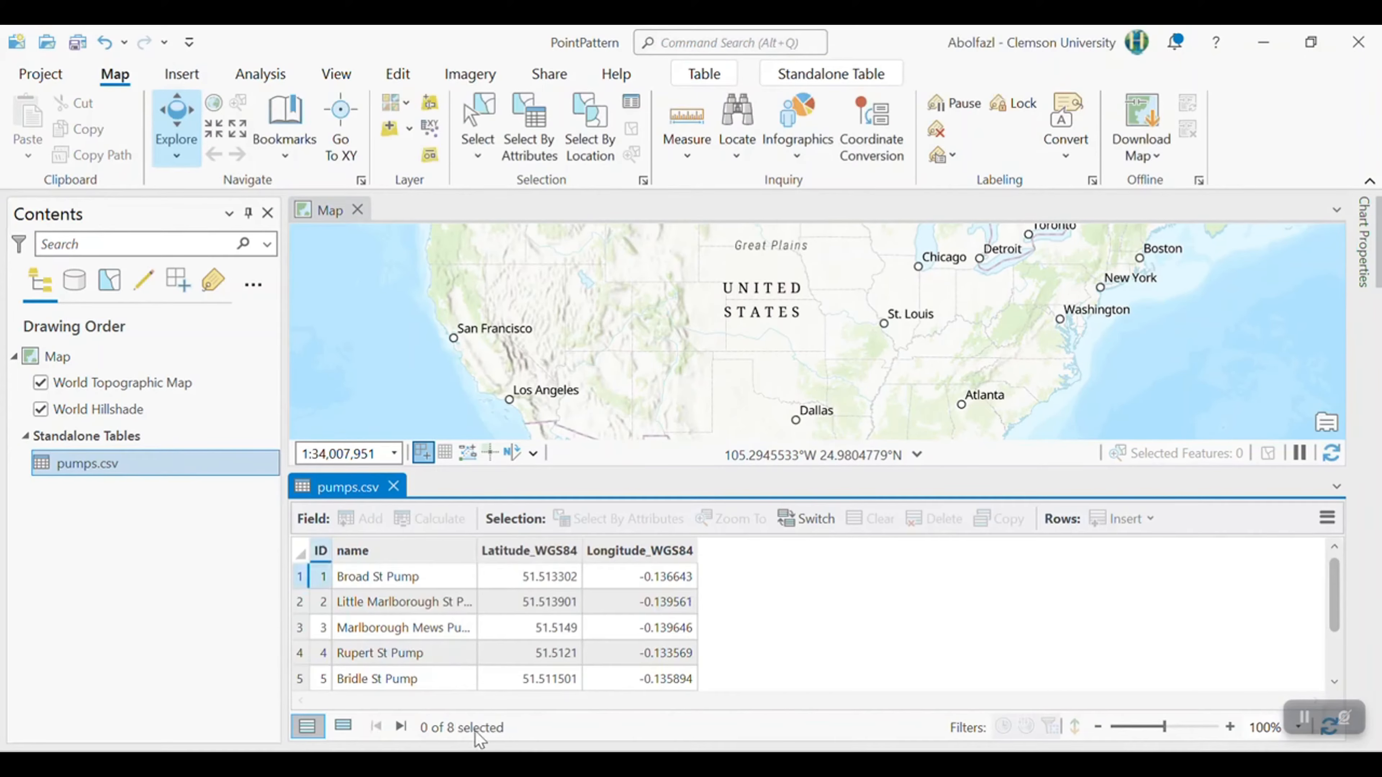
scroll(503, 645, "down", 1)
scroll(503, 645, "up", 1)
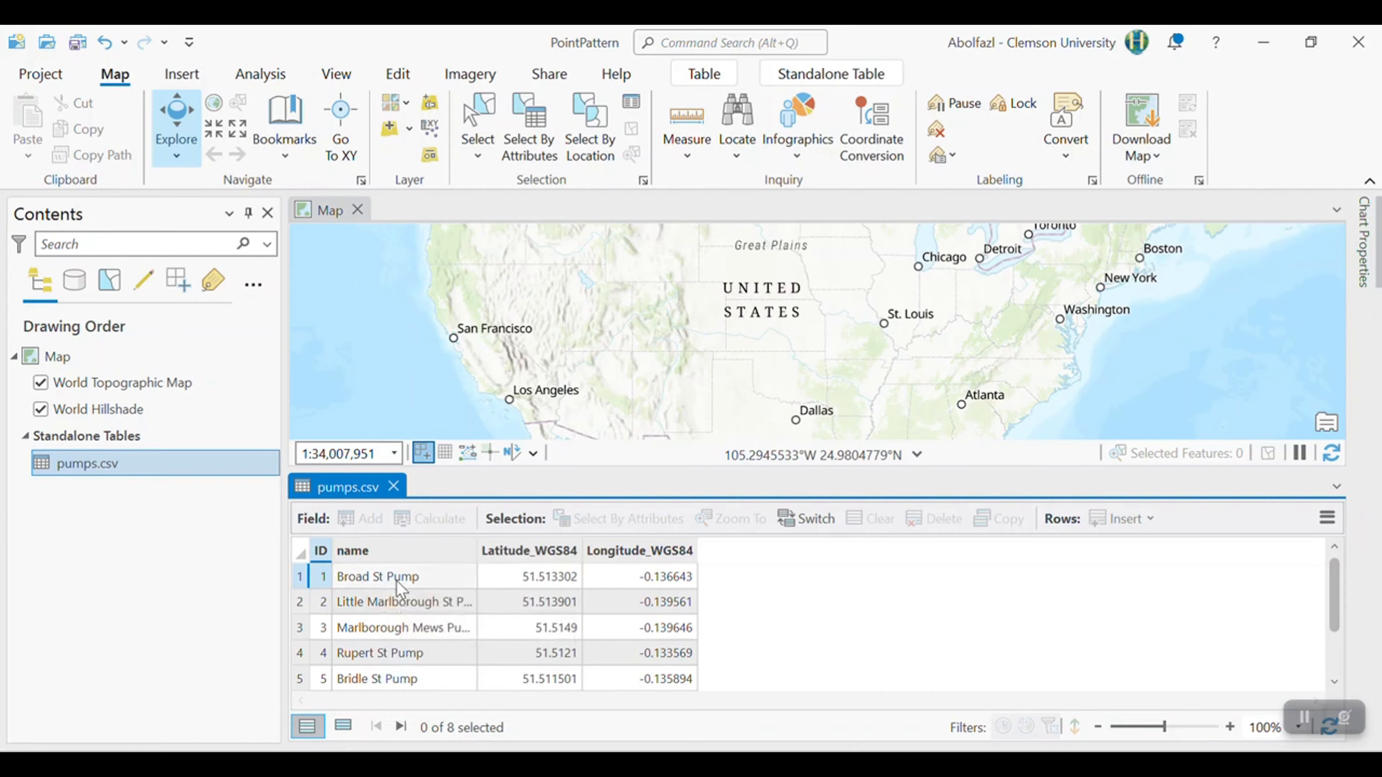
scroll(413, 591, "down", 1)
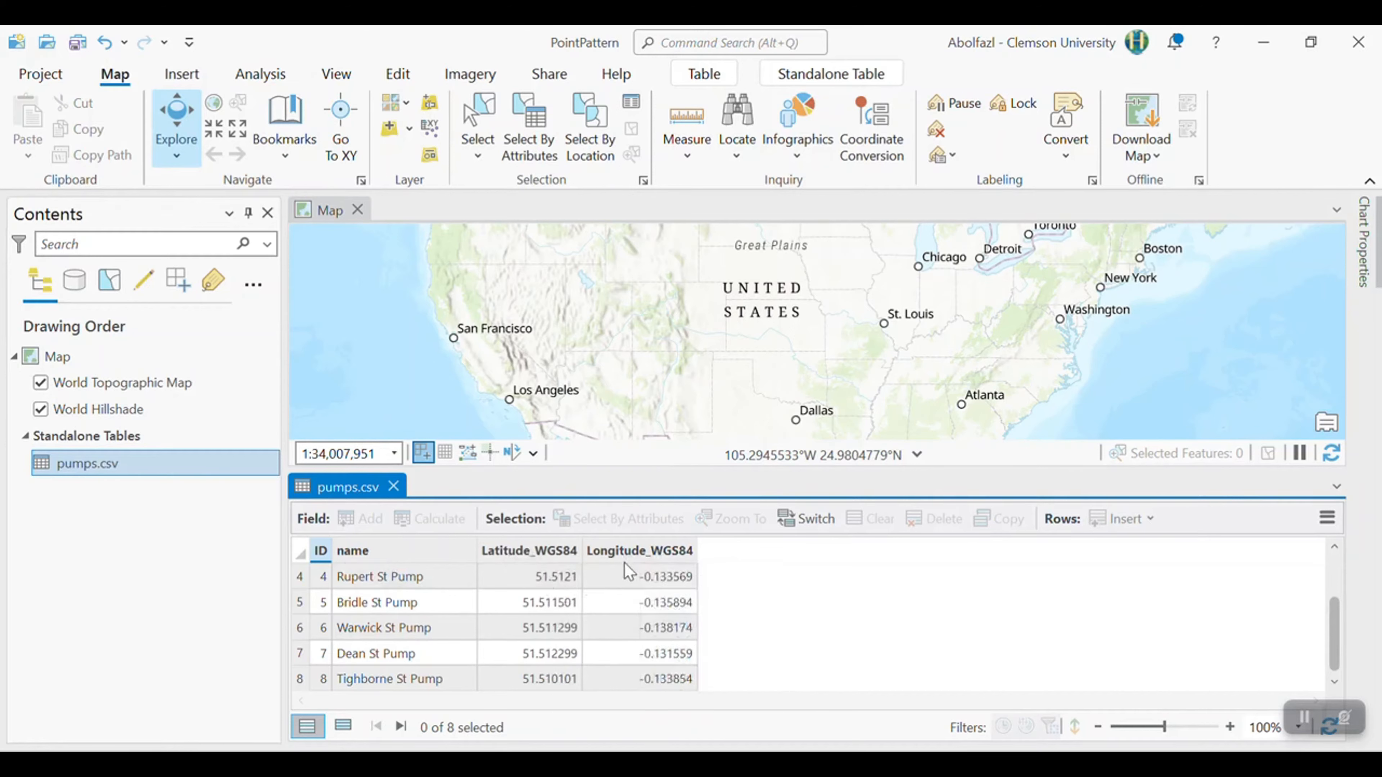
mouse_move(624, 563)
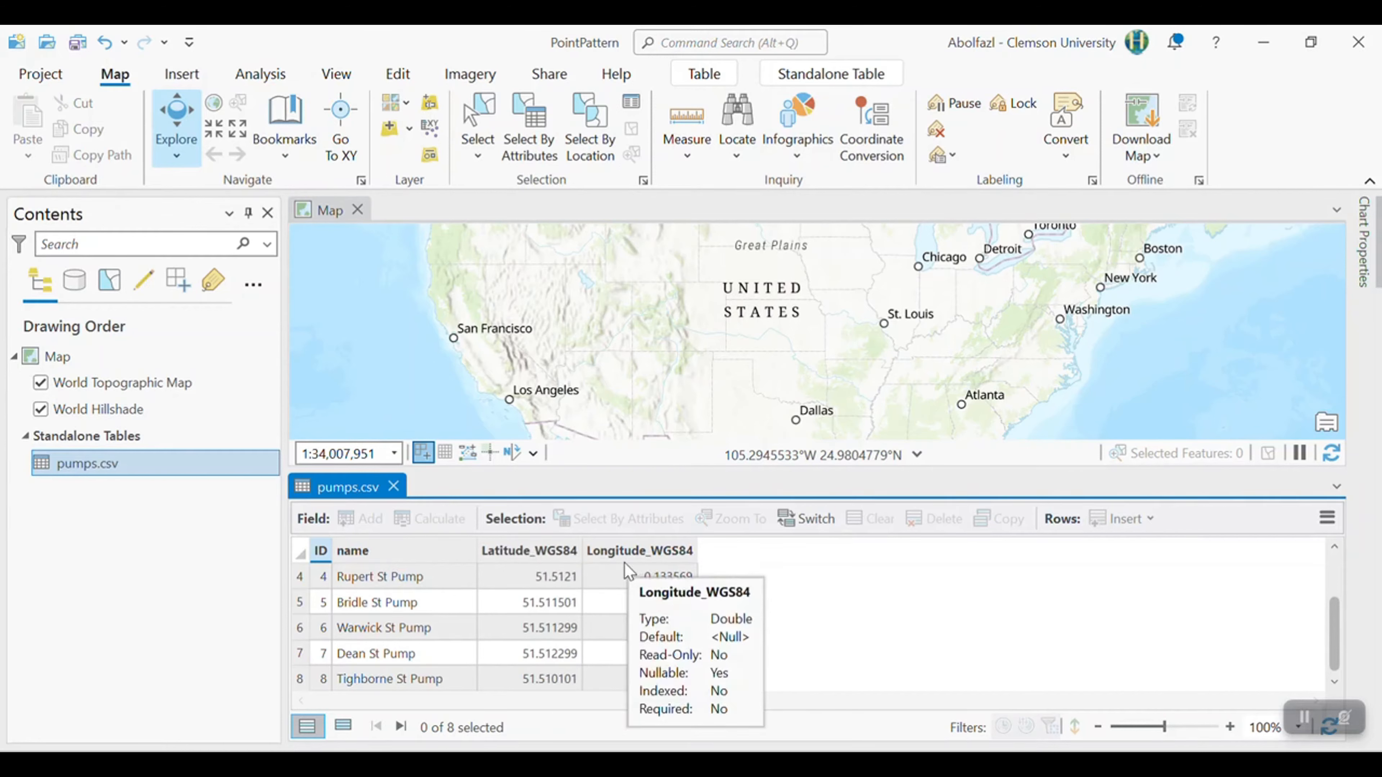
mouse_move(548, 558)
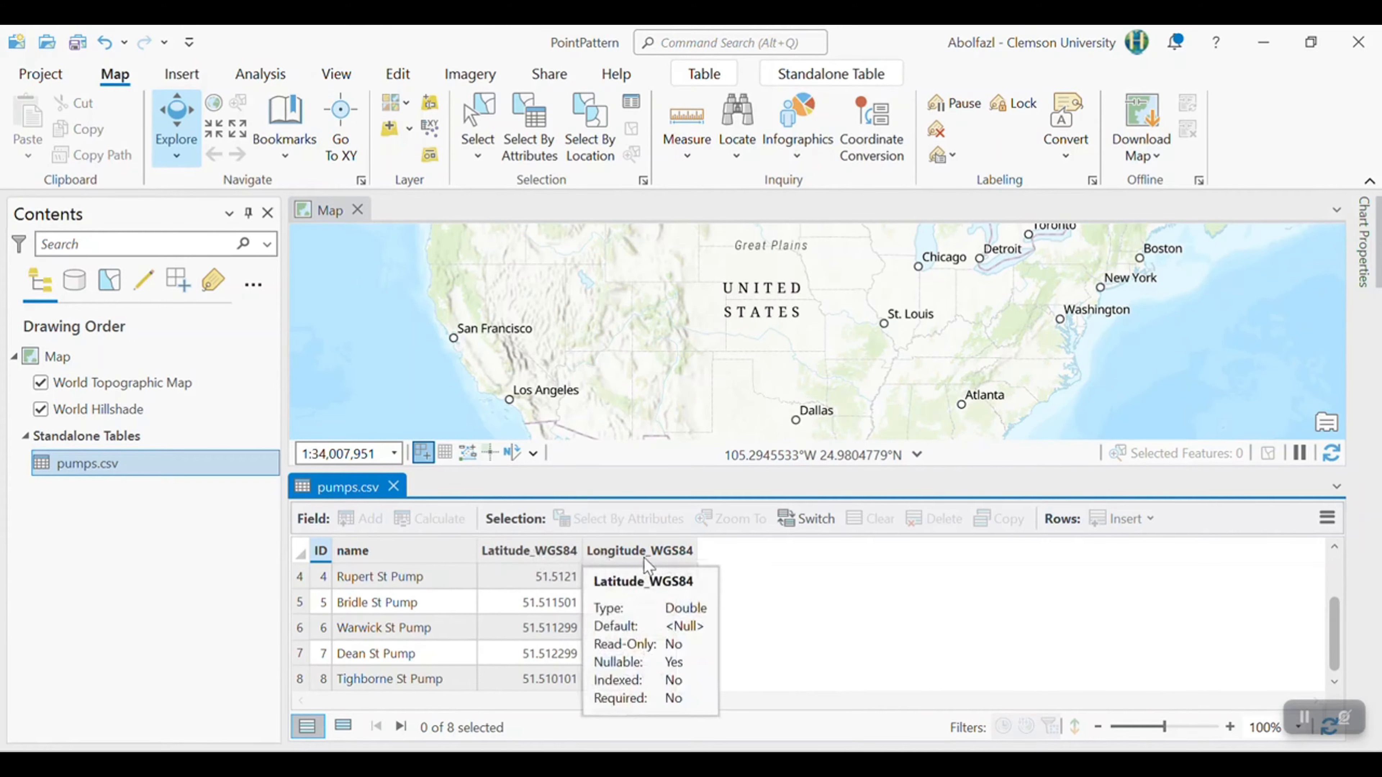
mouse_move(678, 563)
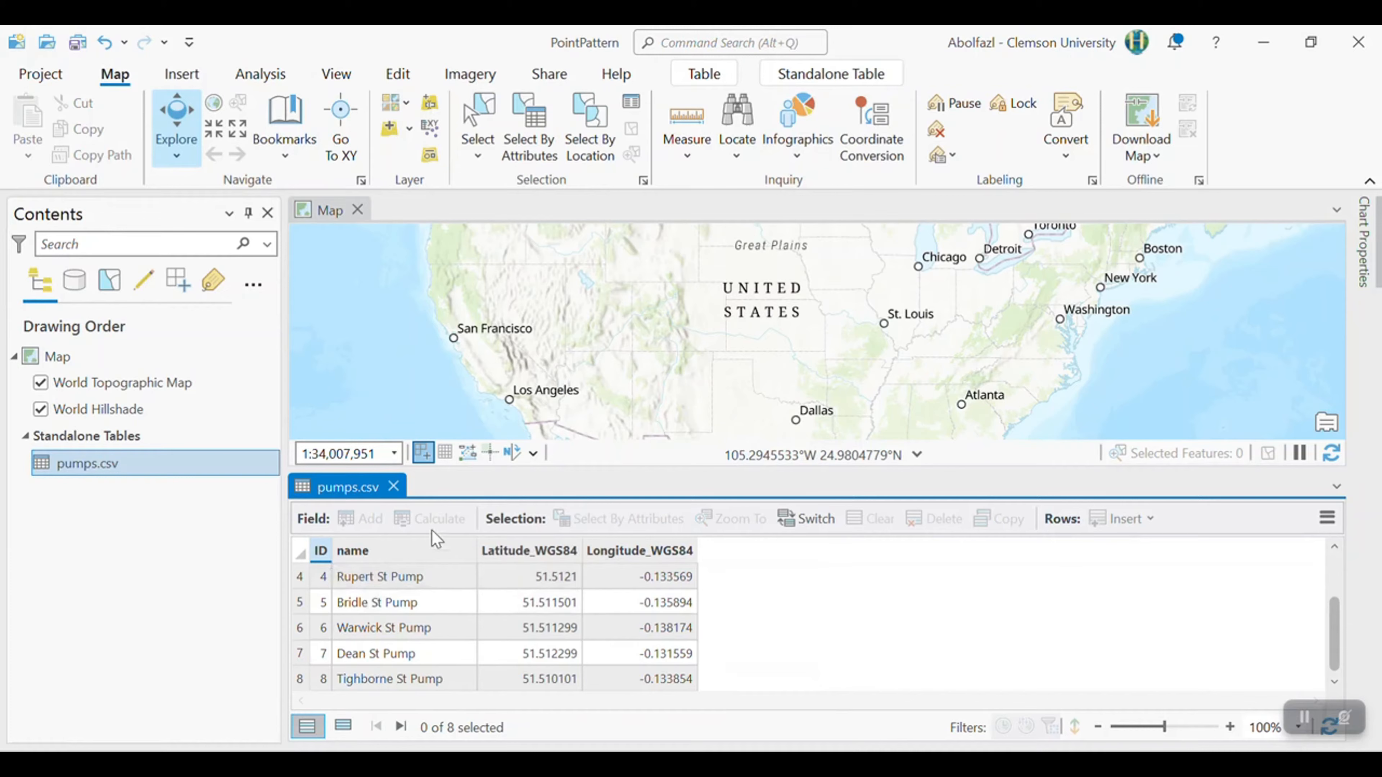
Step: Add Deaths.csv from the project folder to the map and open its table
left_click(389, 128)
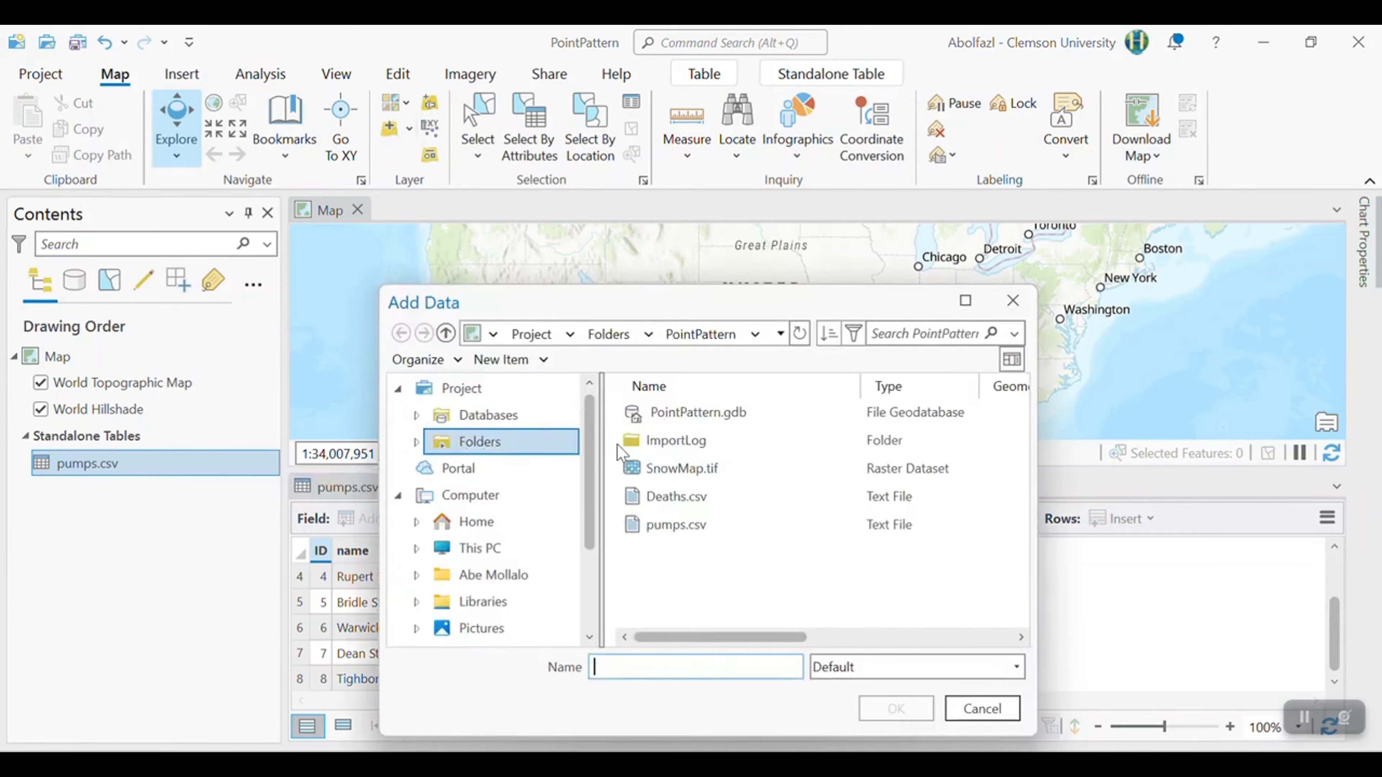
left_click(653, 496)
left_click(892, 707)
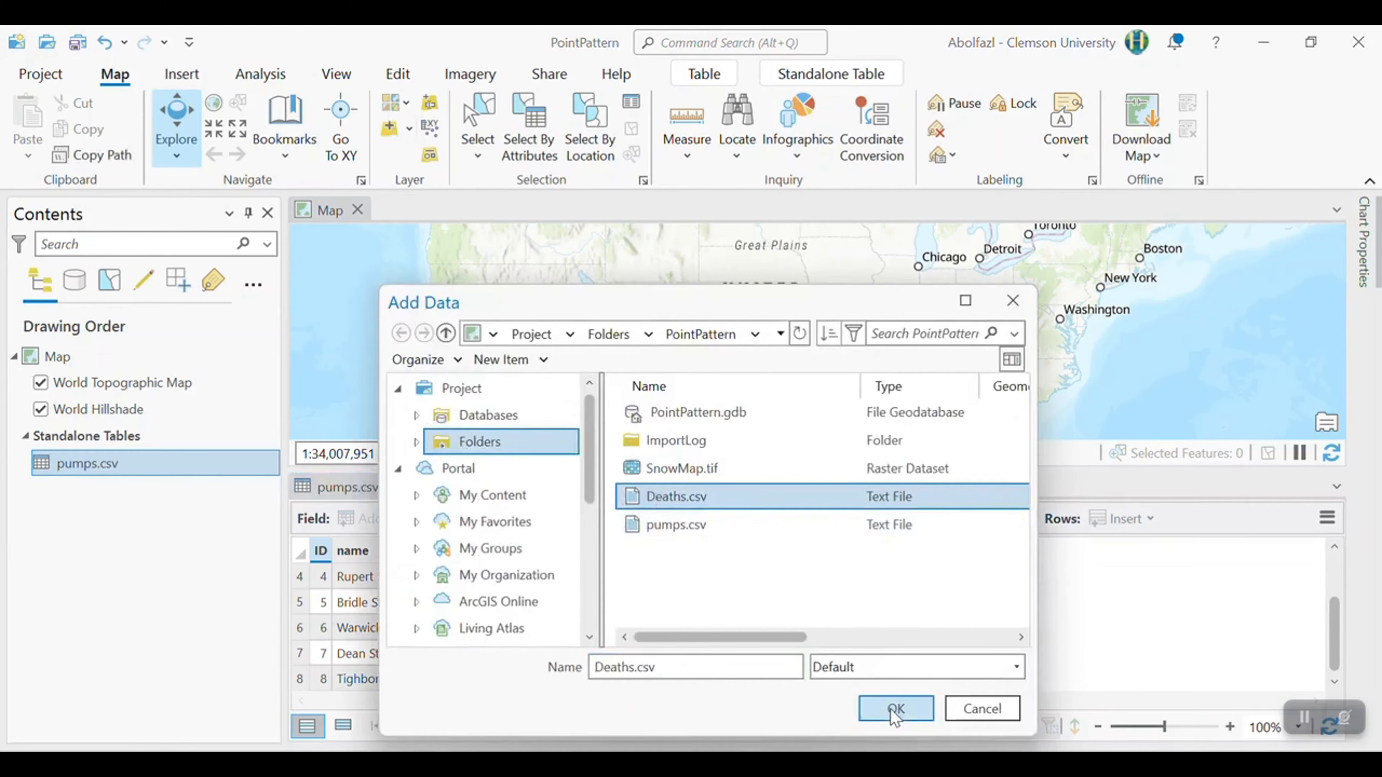
right_click(143, 494)
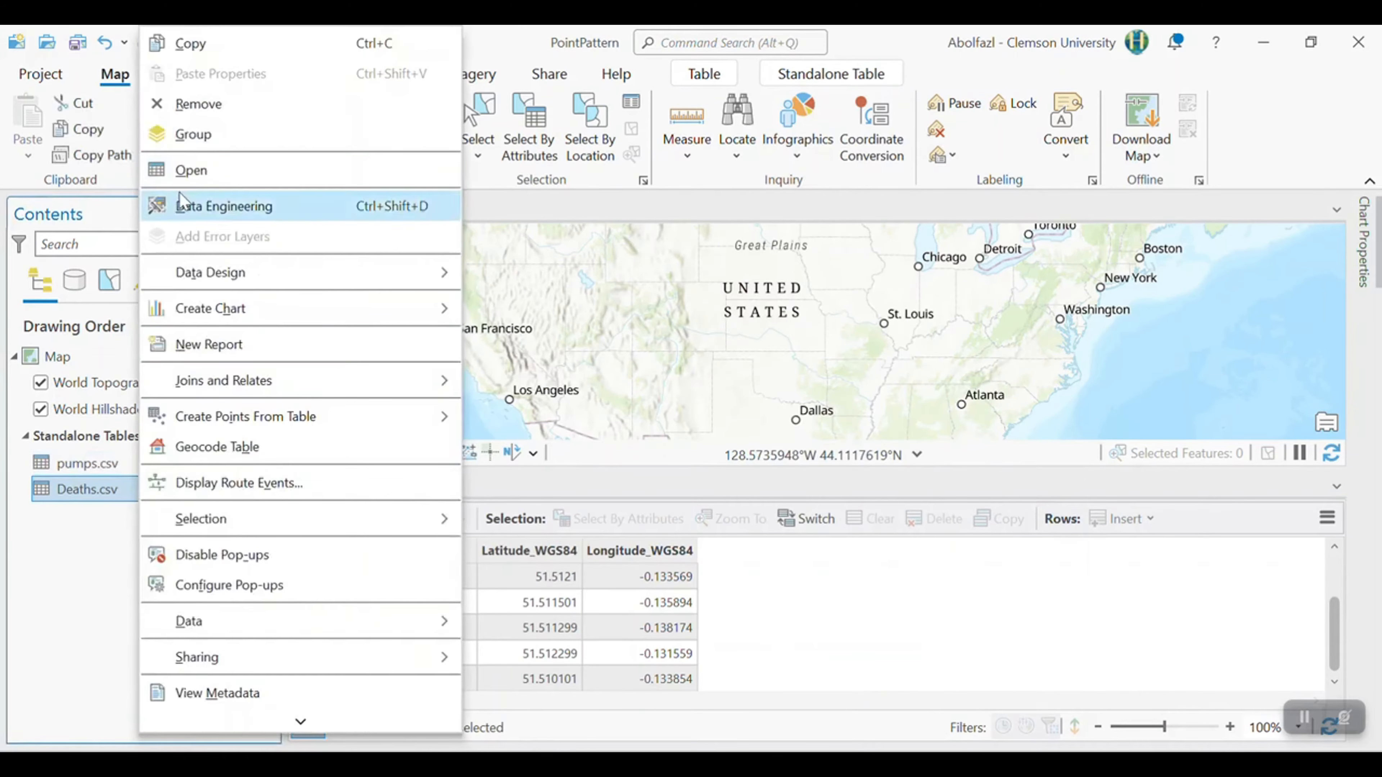
left_click(185, 171)
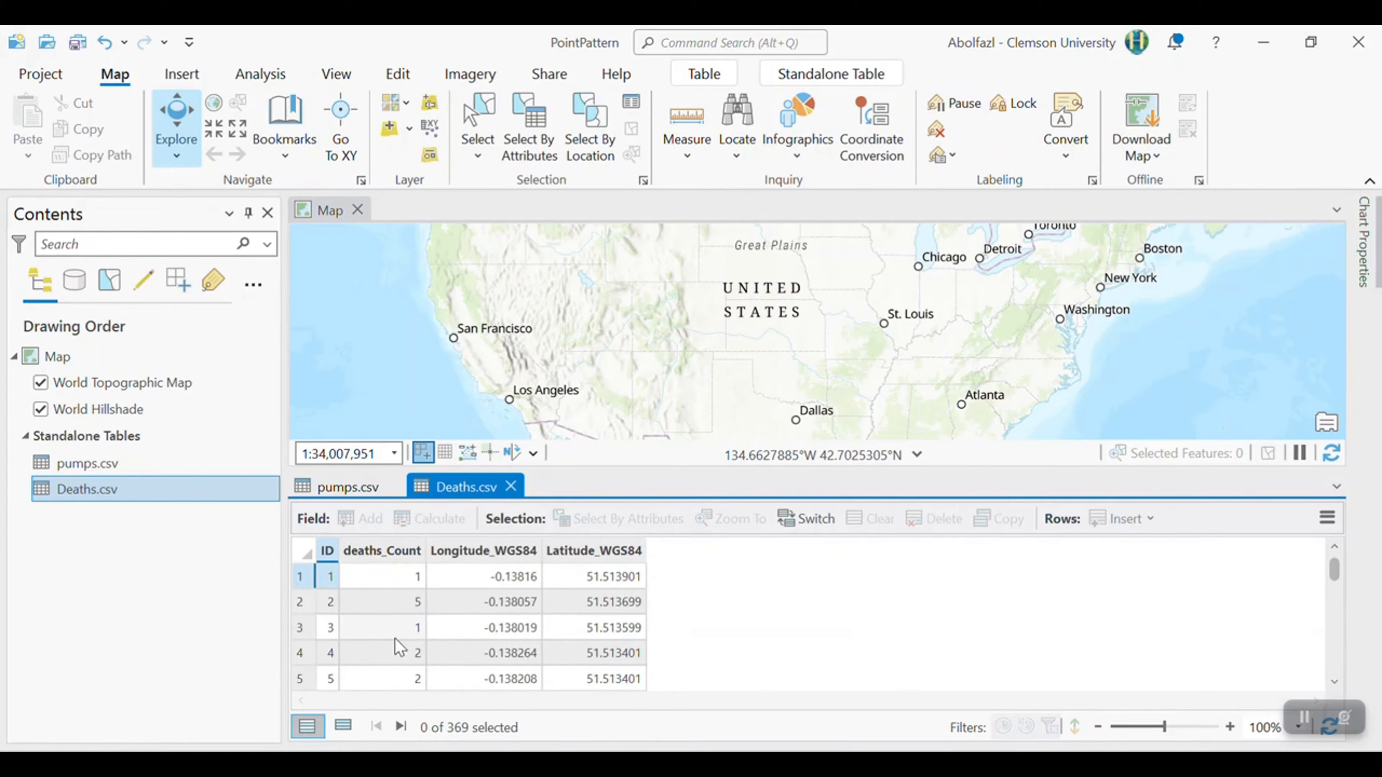
Step: Explore the statistics of the deaths_Count field, reviewing its maximum, mean, median and sum
right_click(388, 553)
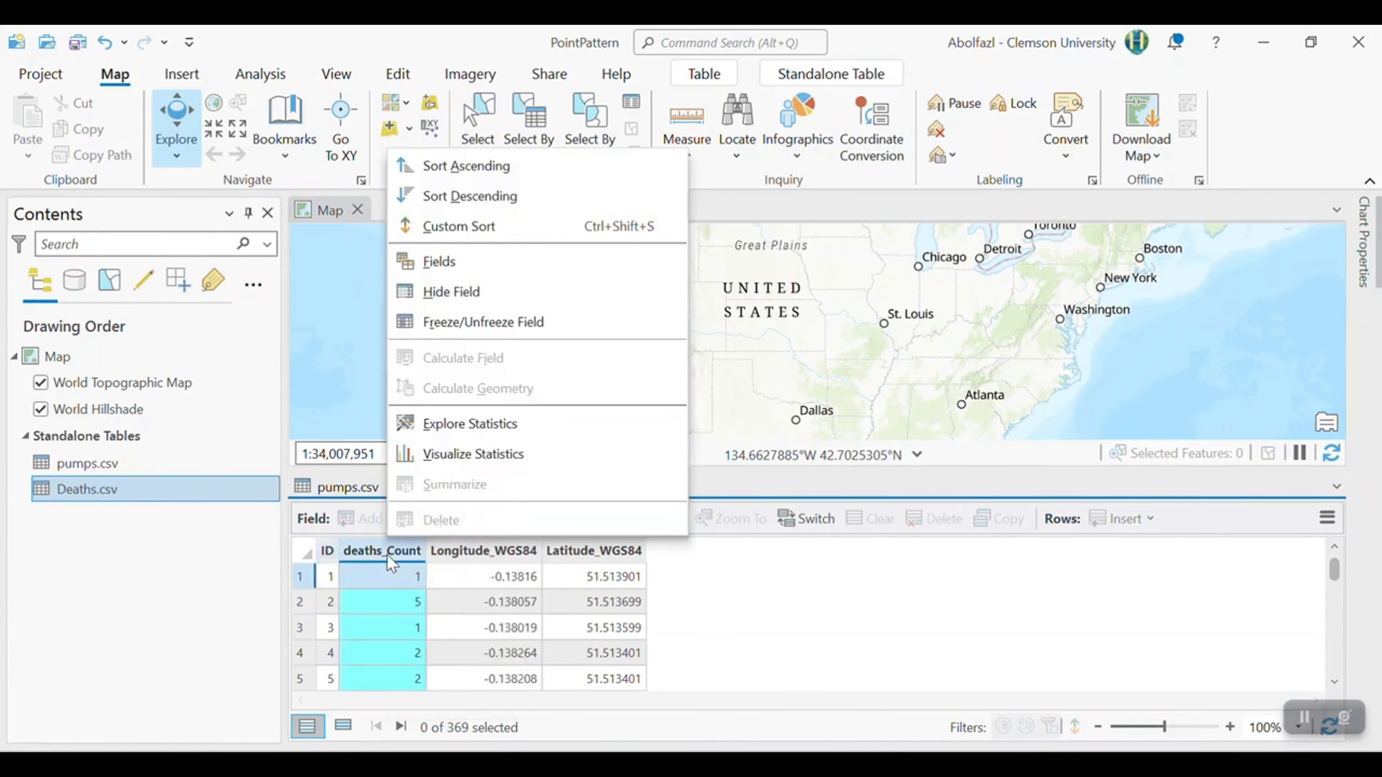
left_click(485, 424)
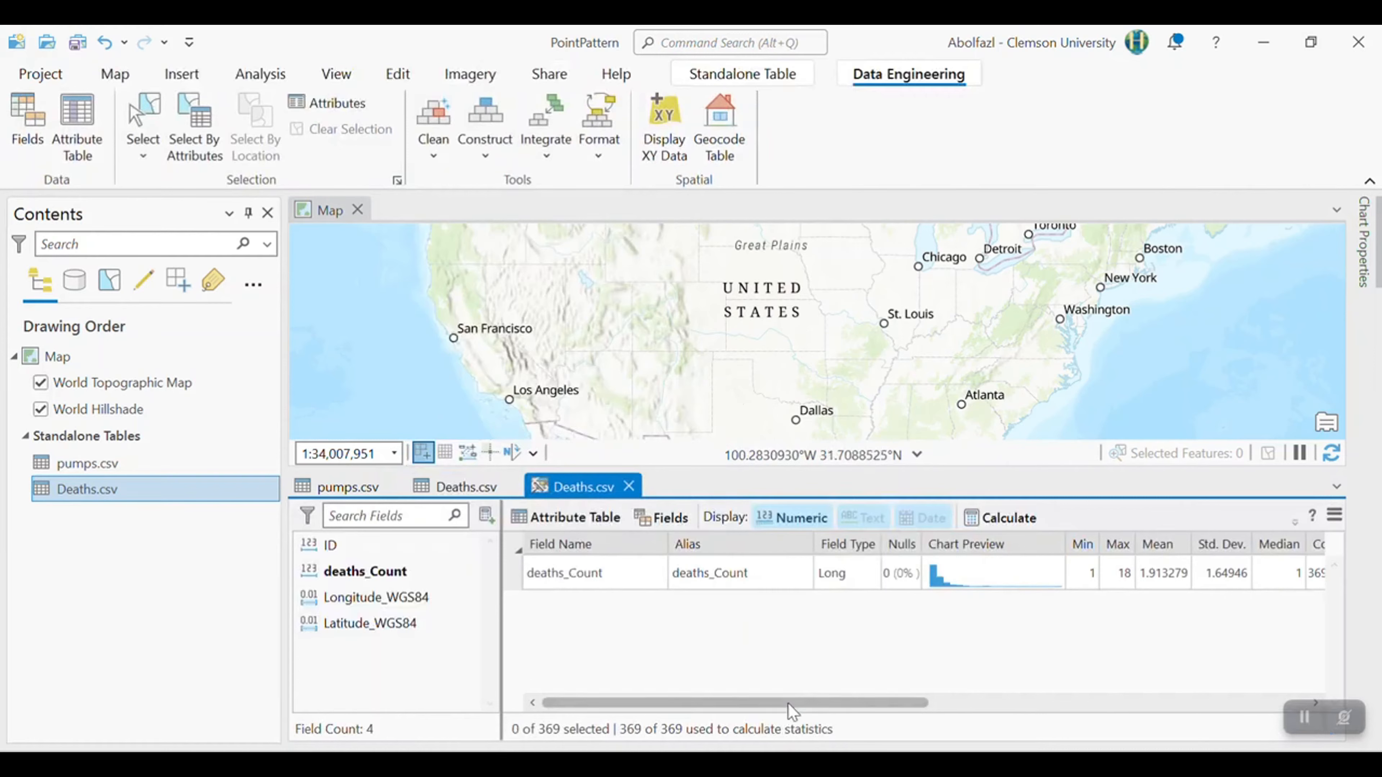
left_click_drag(790, 705, 1008, 707)
left_click(664, 578)
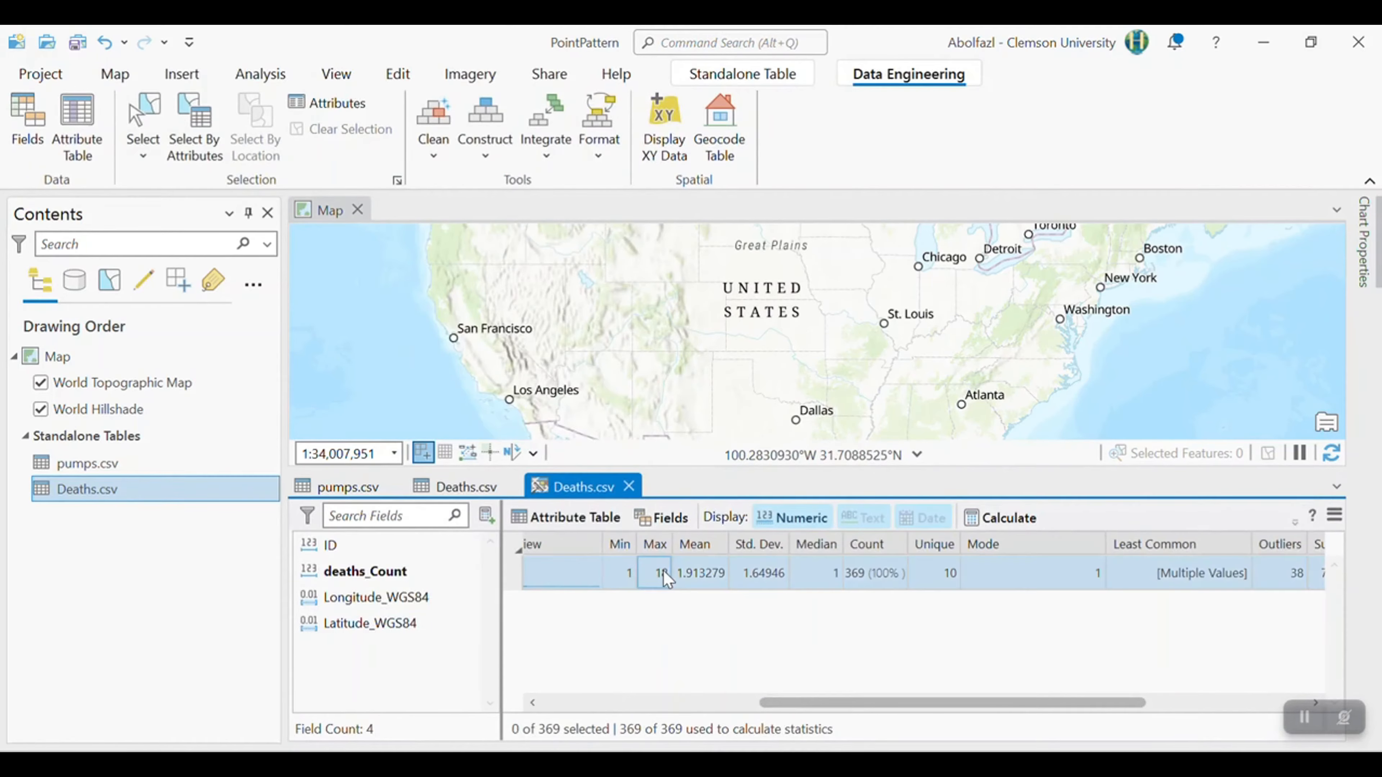
left_click(683, 571)
left_click(817, 595)
left_click_drag(867, 708, 1043, 729)
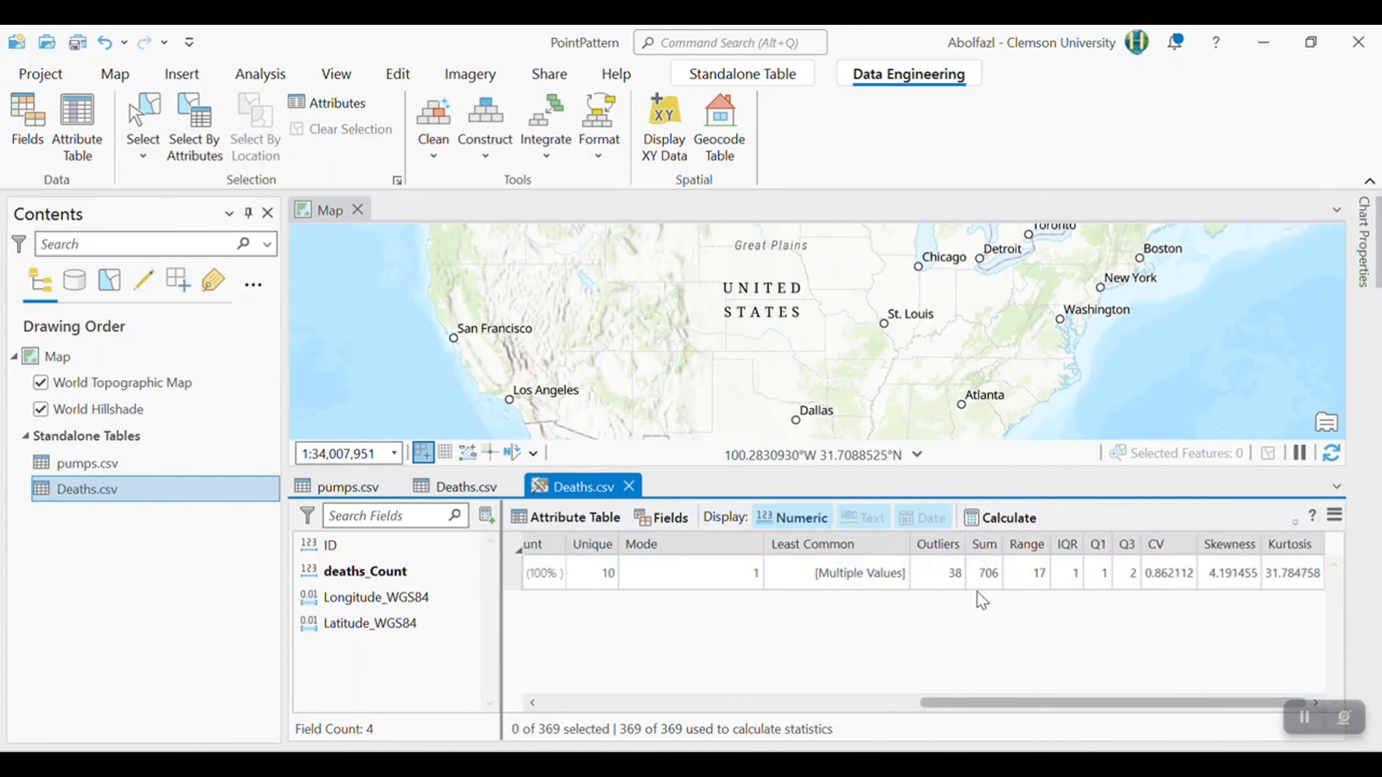
Step: Close the deaths_Count statistics view and both the Deaths.csv and pumps.csv tables
left_click(630, 486)
left_click(511, 487)
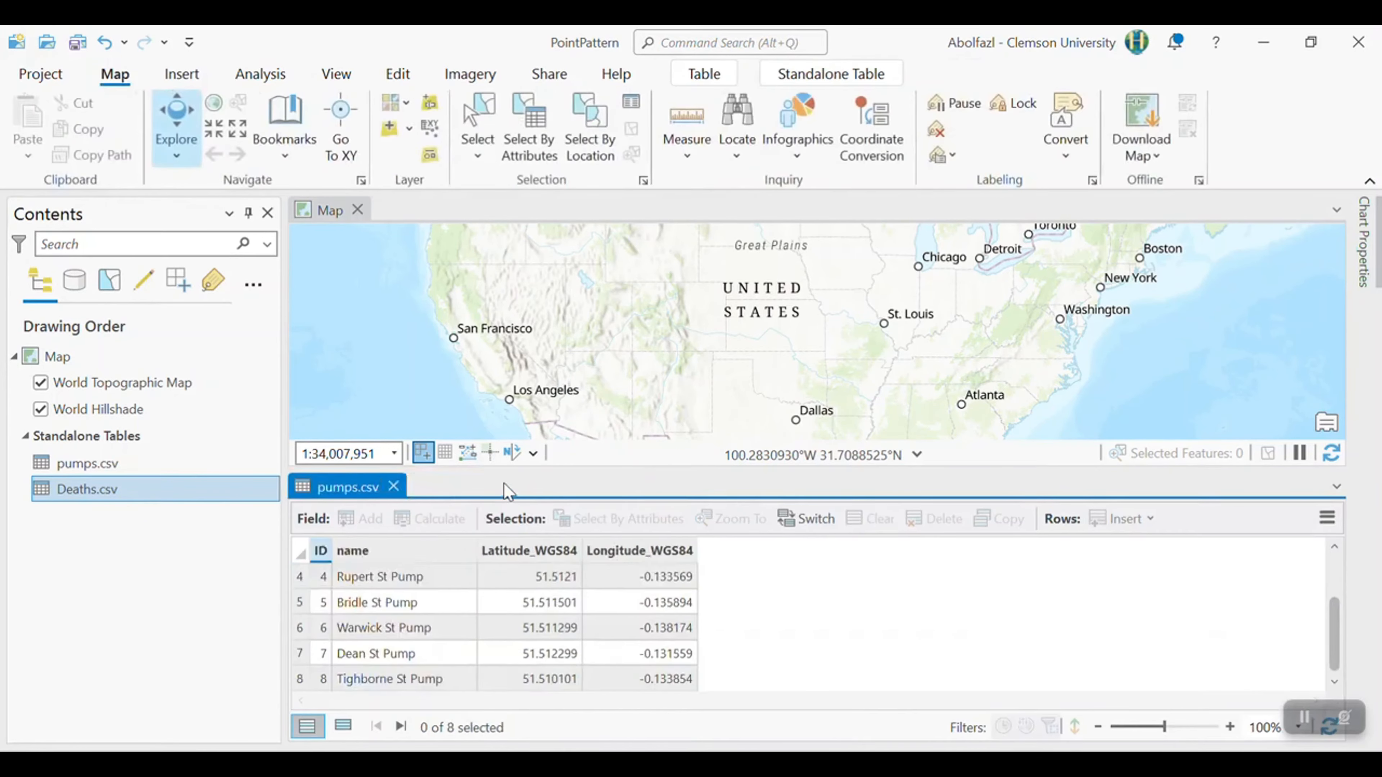
left_click(394, 486)
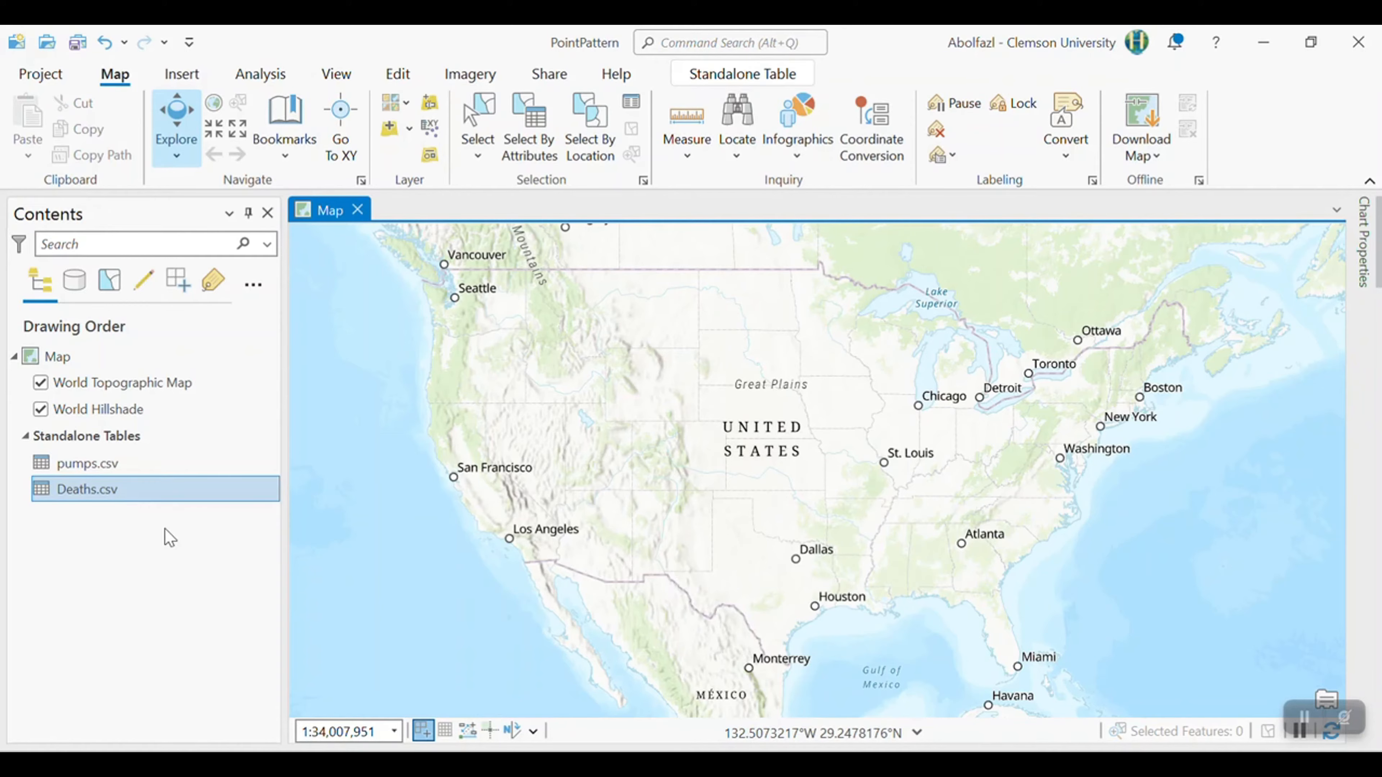
Step: Add the SnowMap.tif raster from the project folder to the map
left_click(390, 130)
left_click(660, 471)
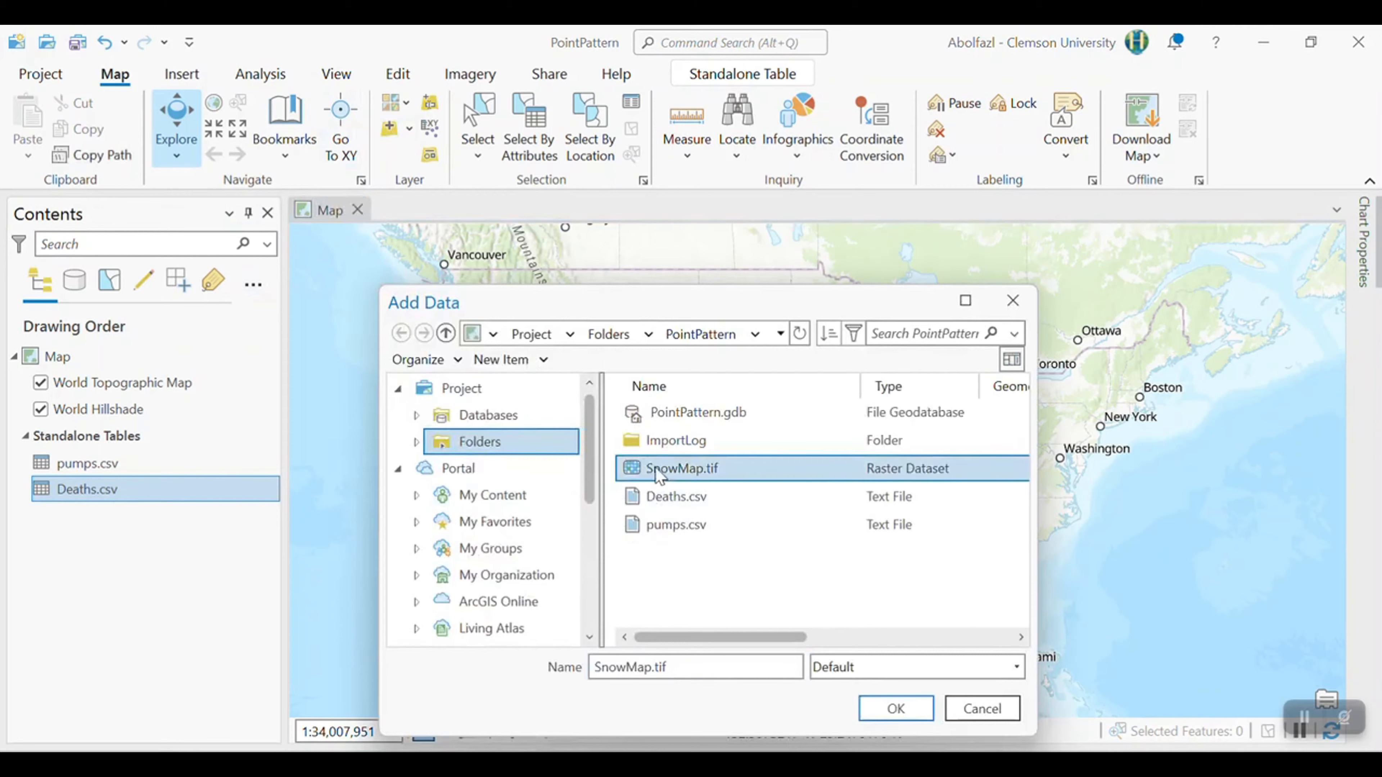
left_click(891, 707)
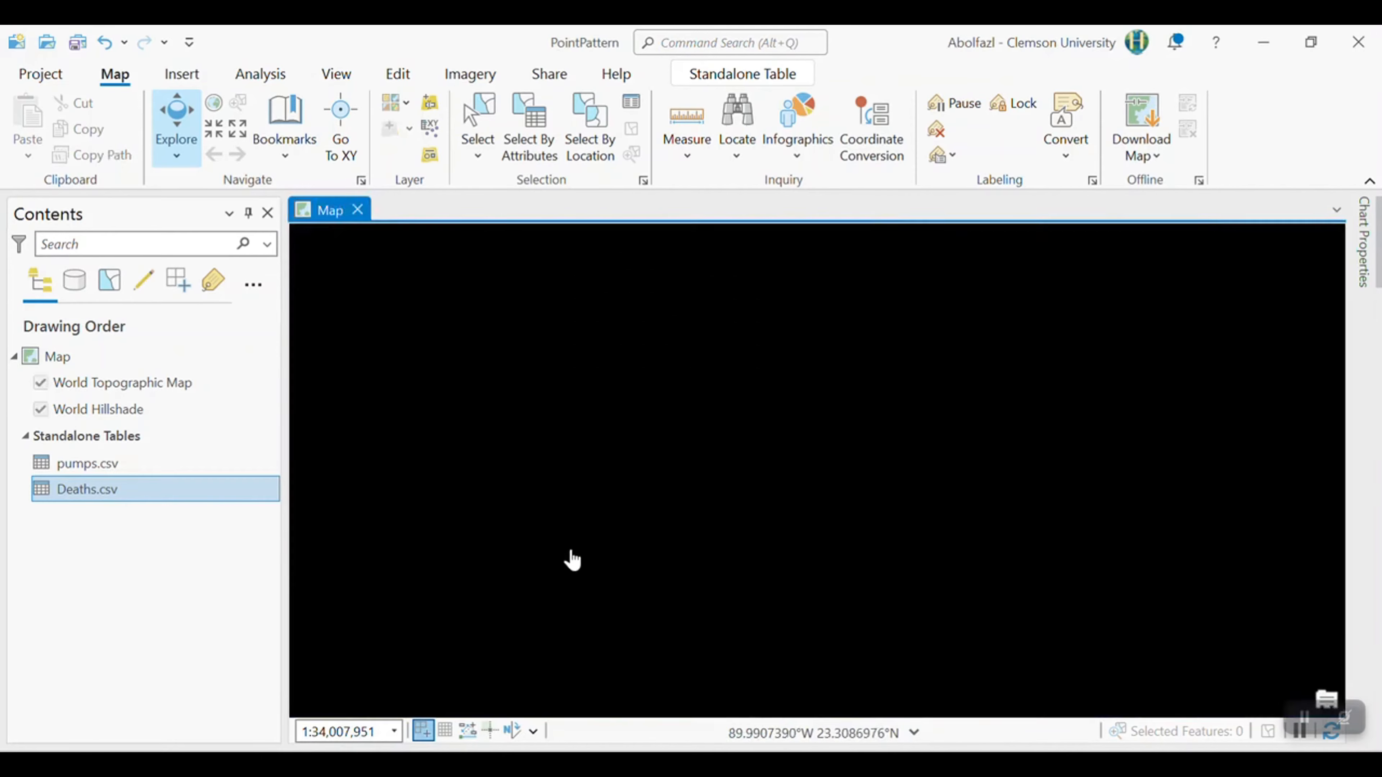
scroll(849, 438, "up", 2)
scroll(848, 438, "down", 2)
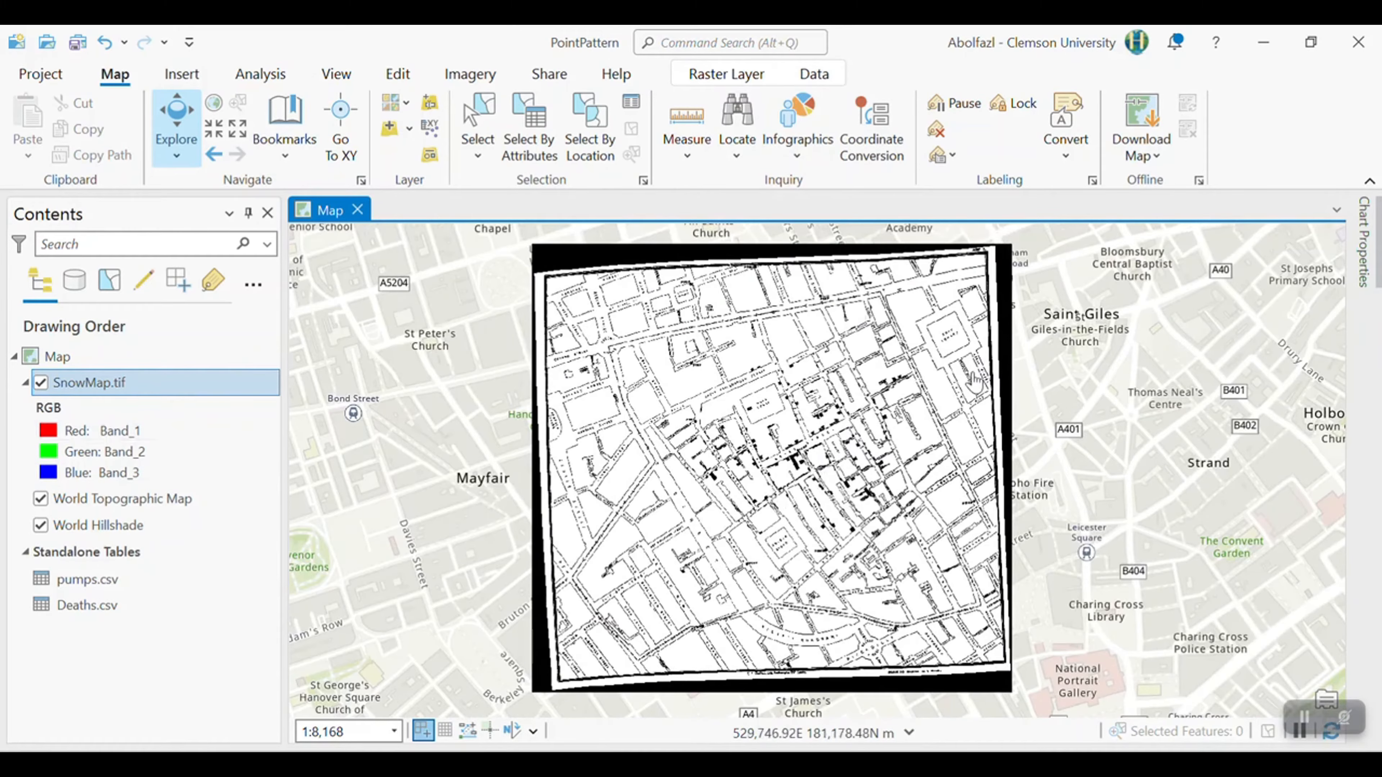
Step: Open the SnowMap.tif layer properties and examine the projected and geographic coordinate systems in its spatial reference
right_click(108, 381)
scroll(166, 632, "down", 2)
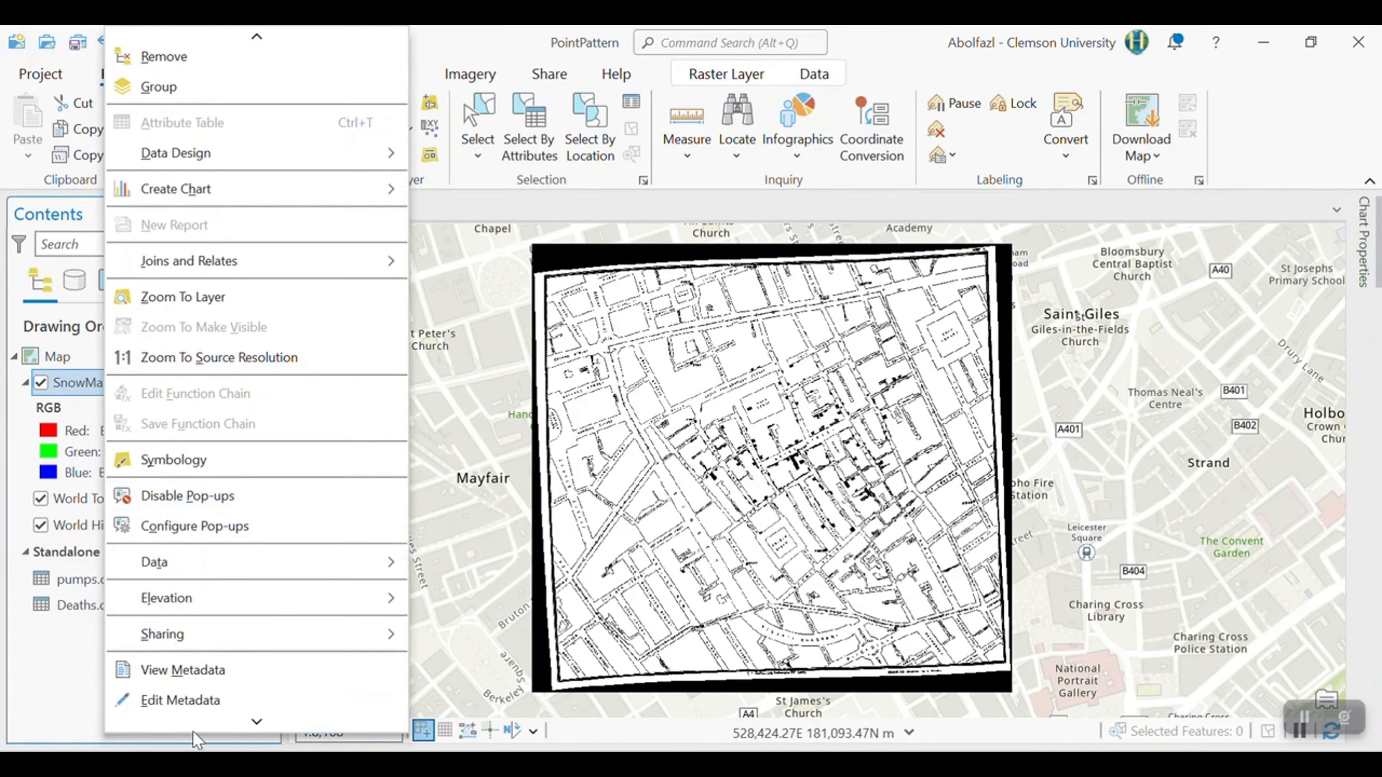
left_click(196, 719)
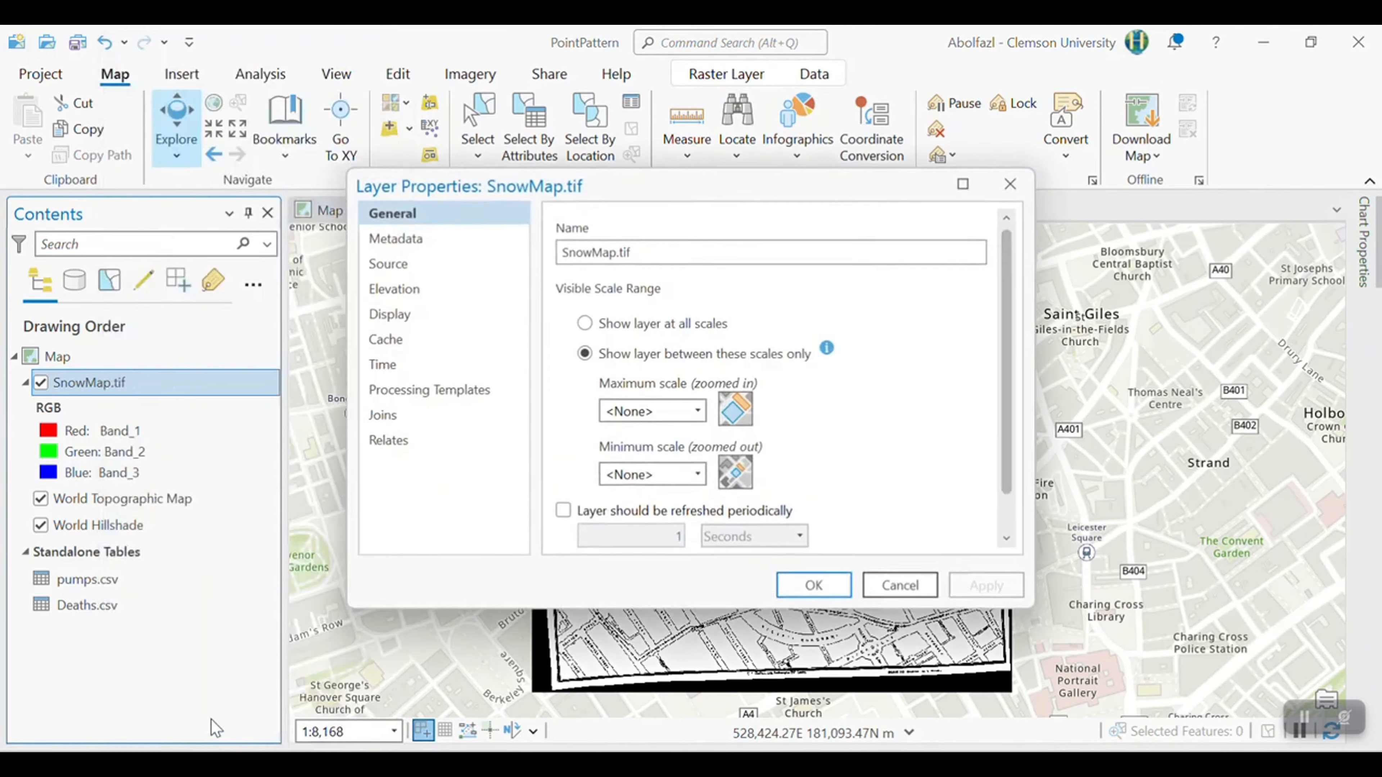
left_click(393, 265)
left_click(608, 520)
scroll(812, 485, "down", 3)
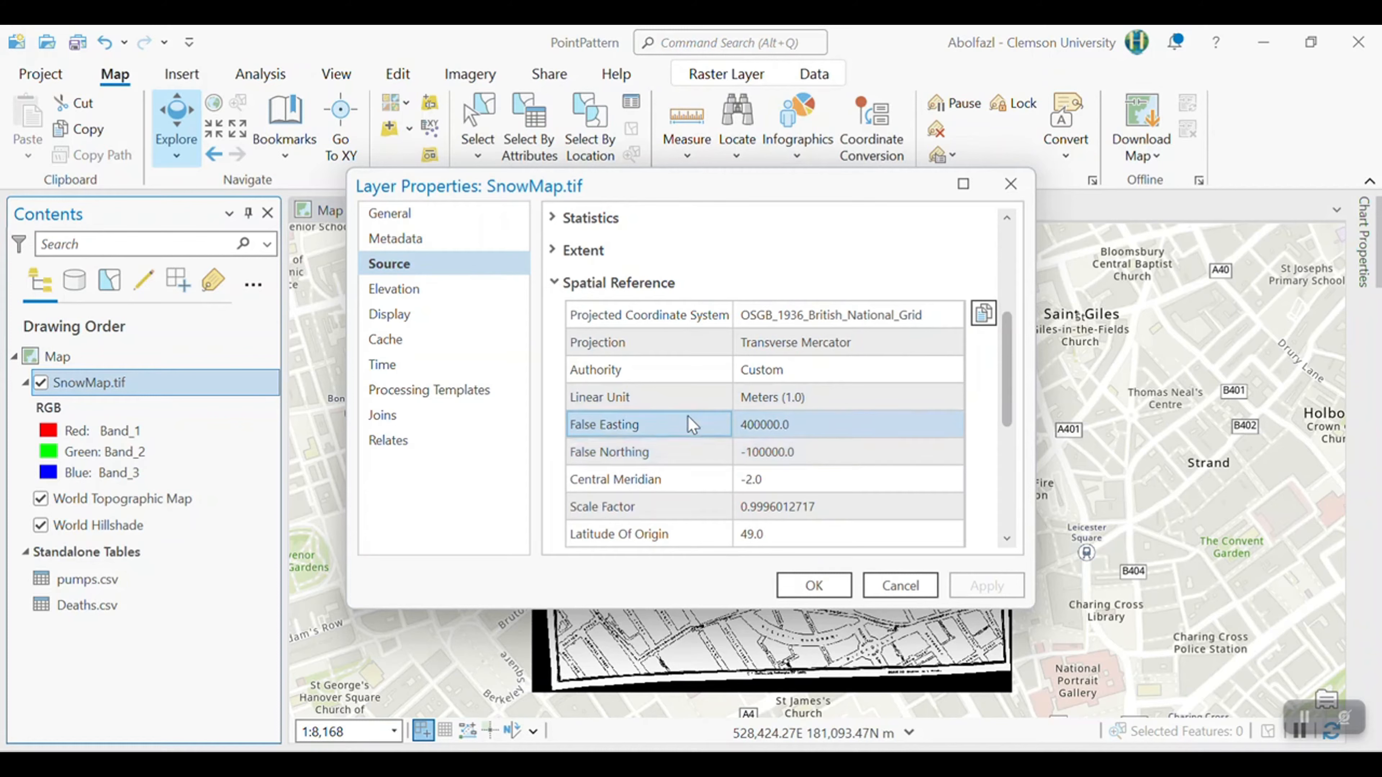
scroll(876, 475, "down", 2)
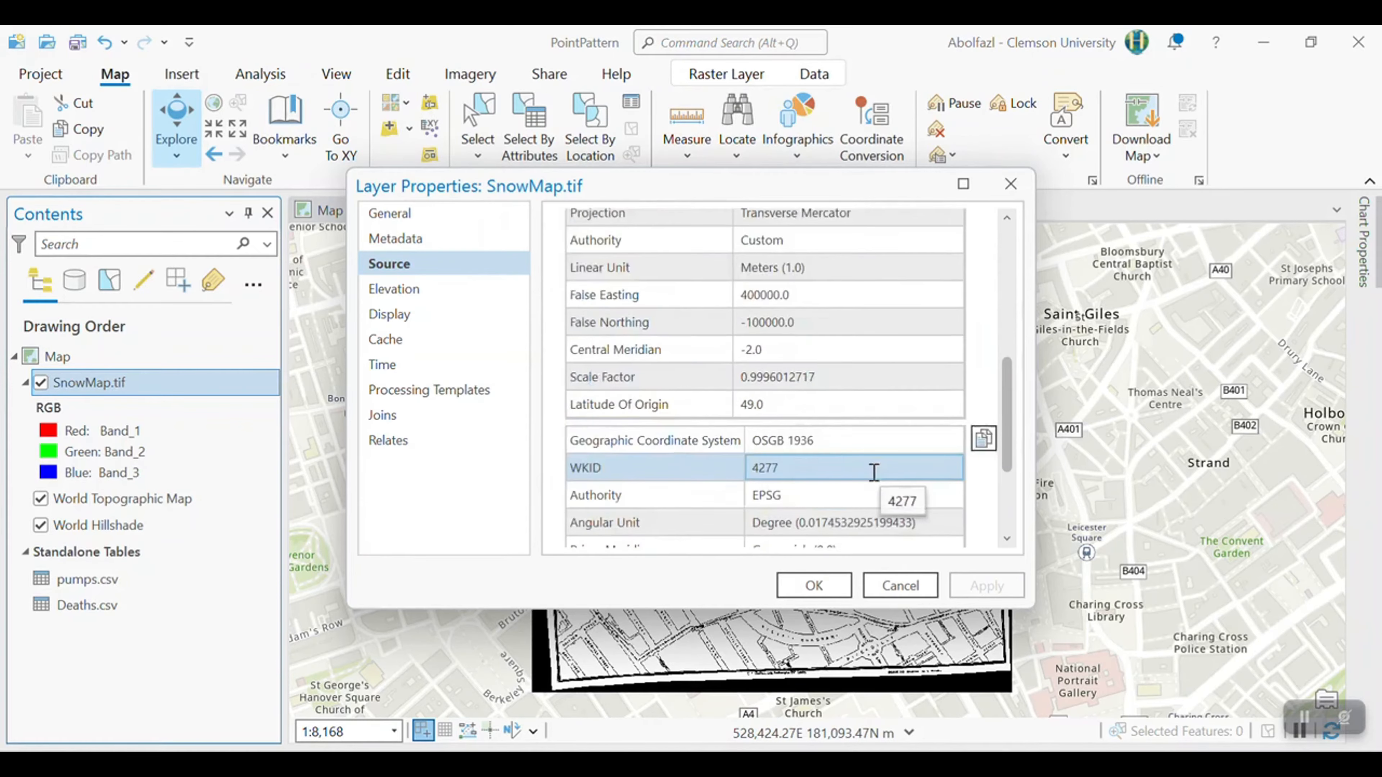
scroll(865, 449, "down", 2)
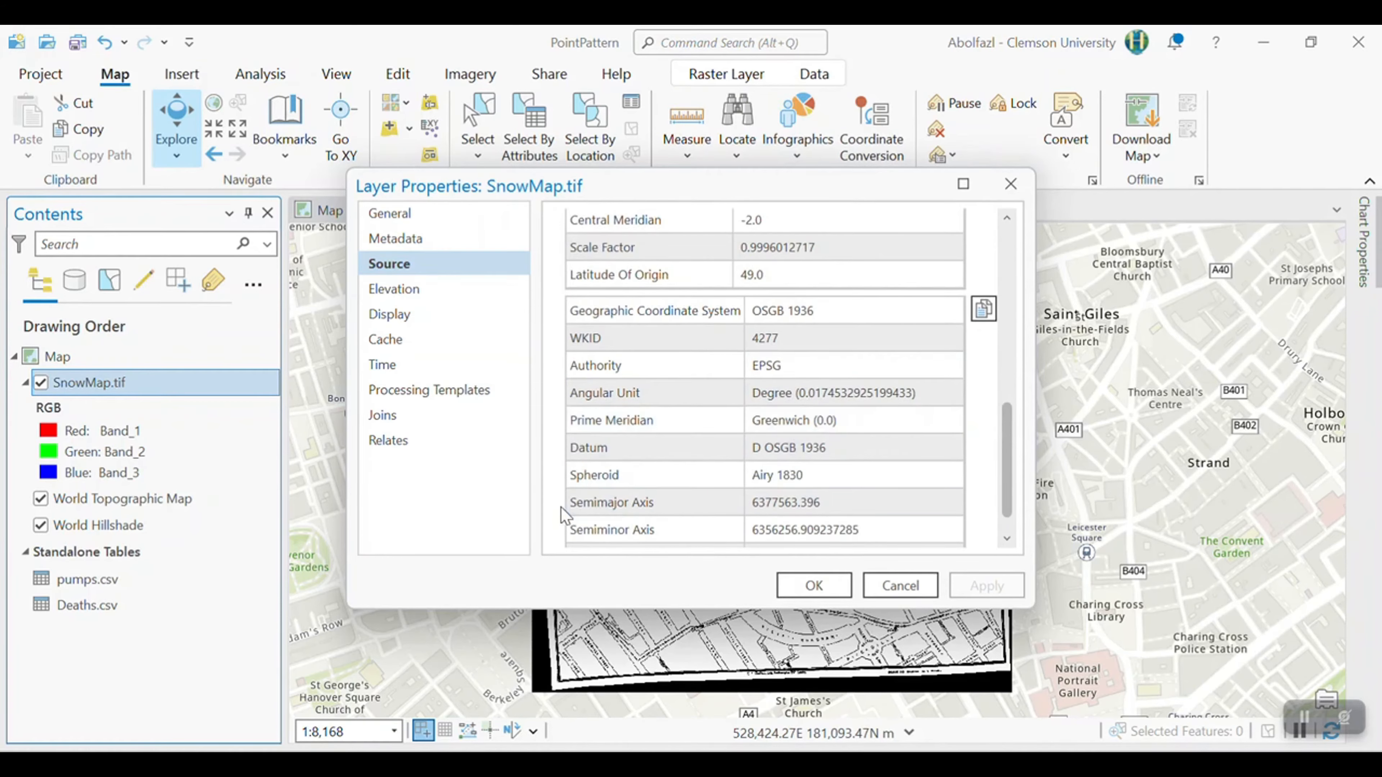
Step: Review the remaining geographic coordinate system parameters of SnowMap.tif and close its layer properties
scroll(642, 452, "down", 1)
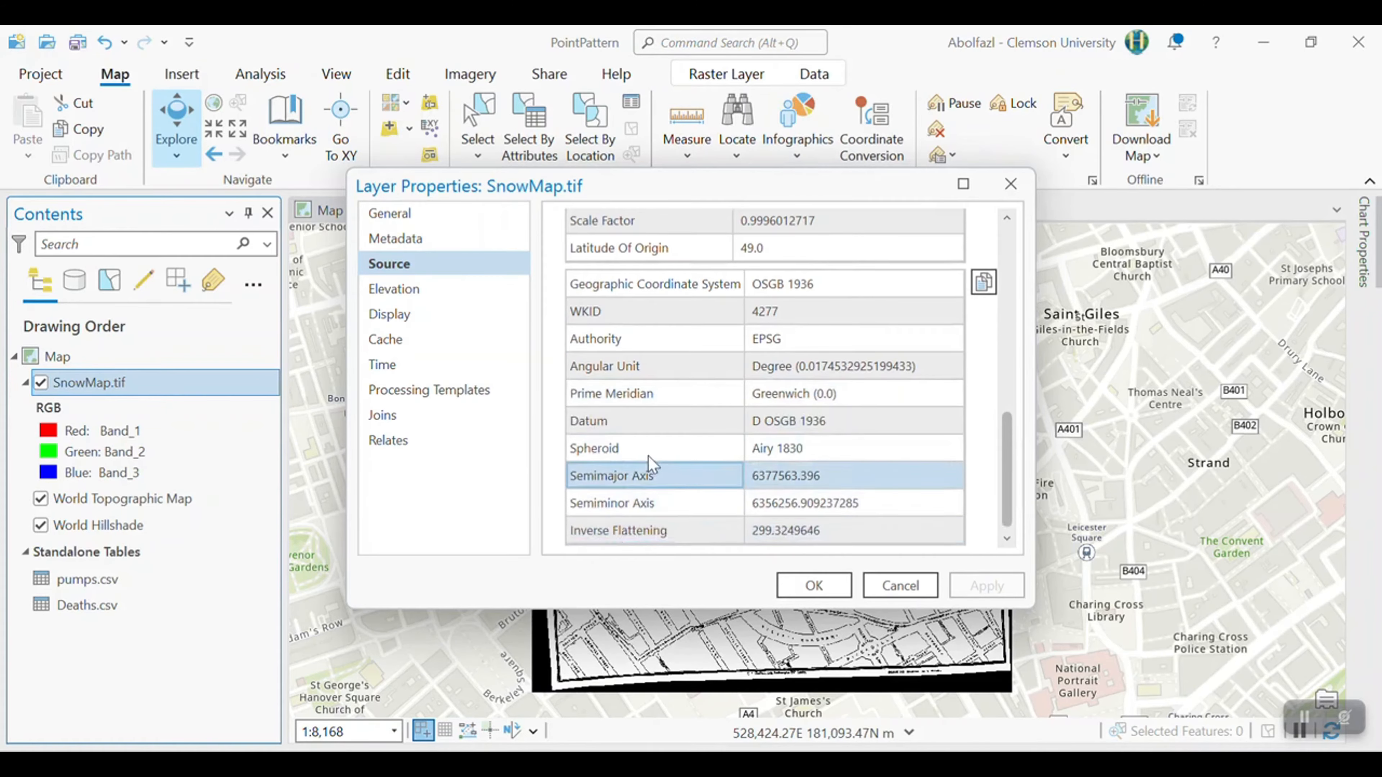
left_click(815, 586)
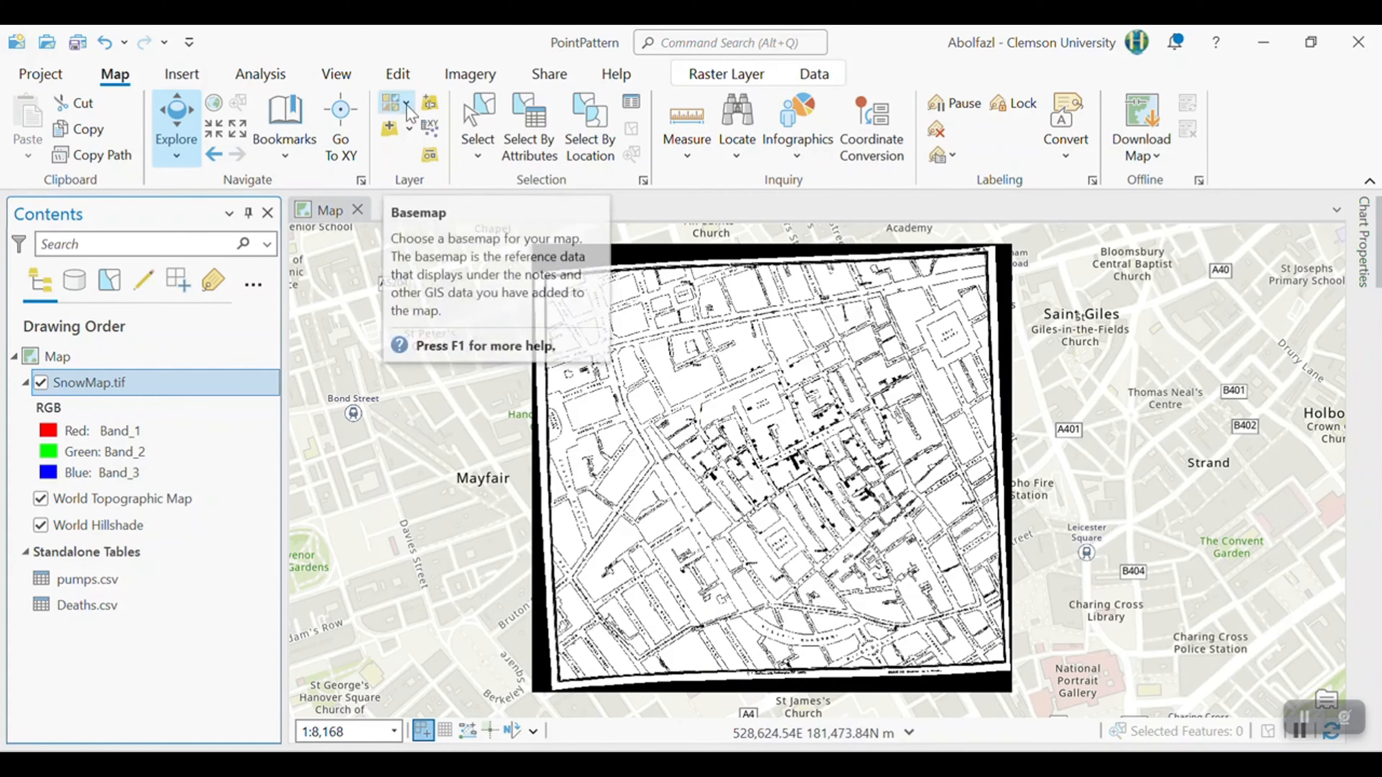
left_click(390, 102)
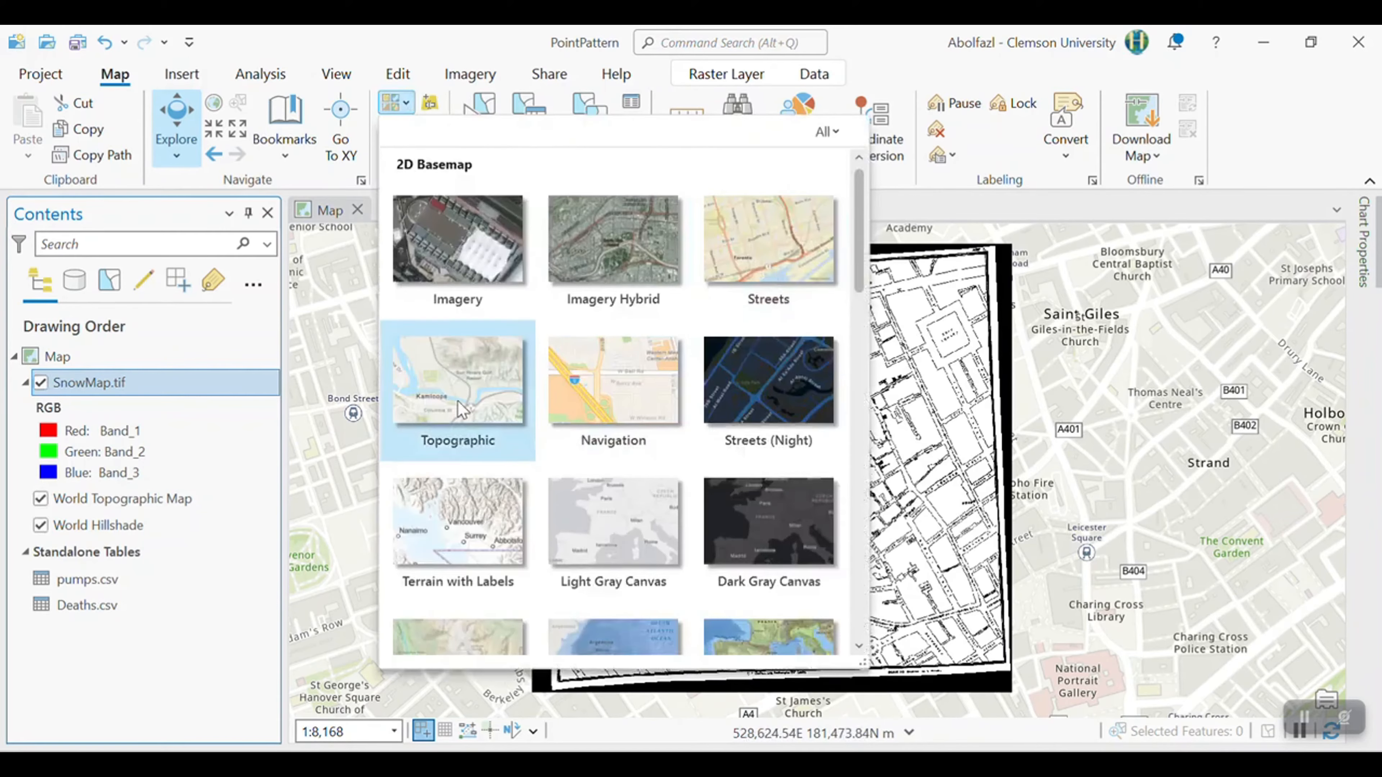
left_click(333, 522)
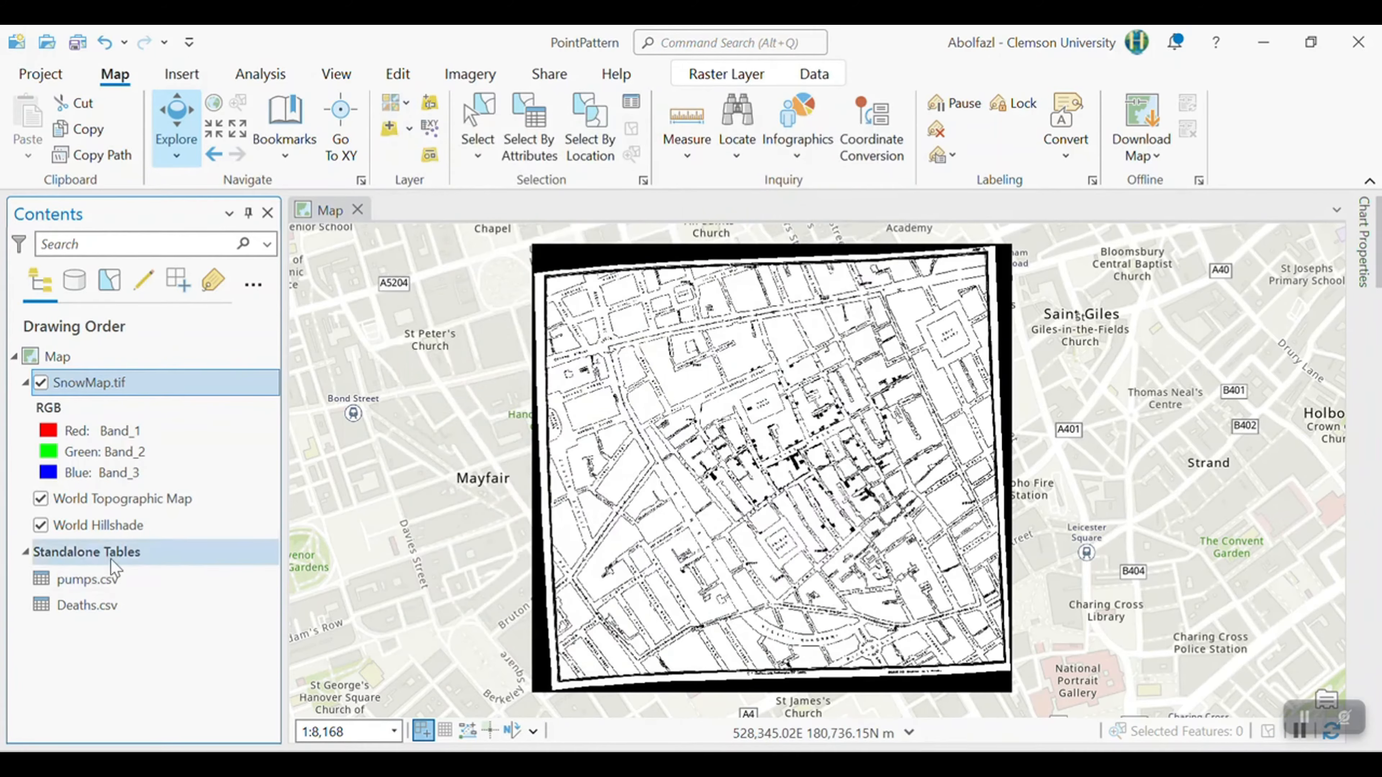
left_click(112, 556)
left_click(117, 578)
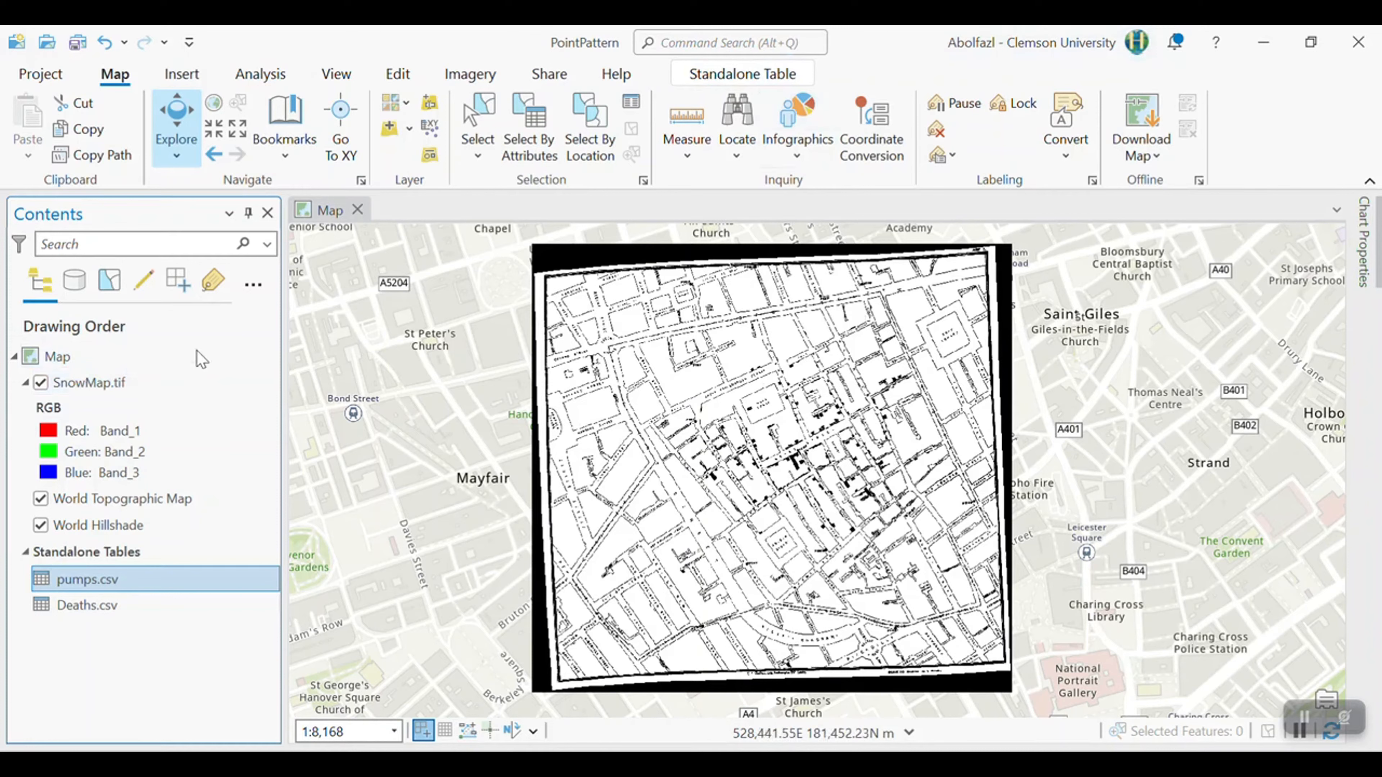
Step: Set the transparency of the SnowMap.tif layer to 68.2% so the basemap shows through
left_click(115, 384)
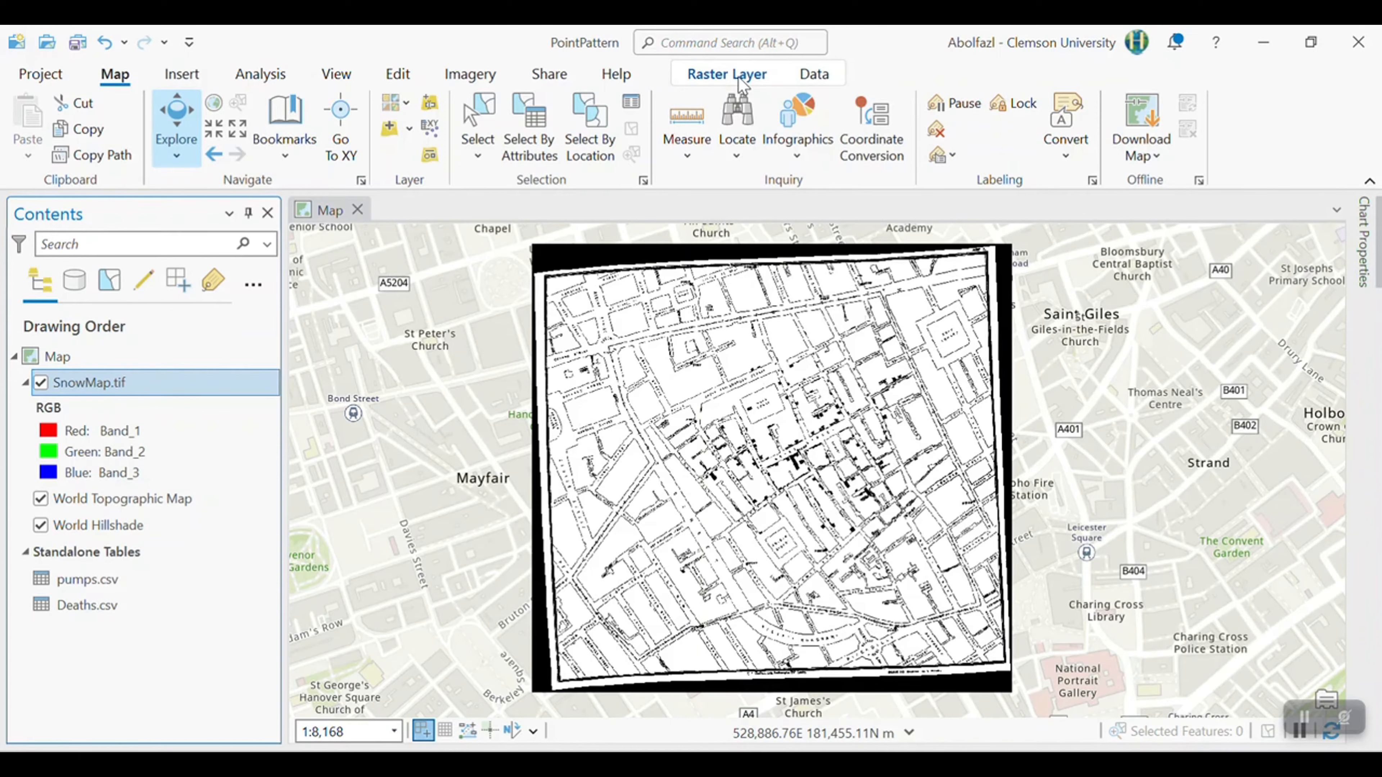
left_click(727, 74)
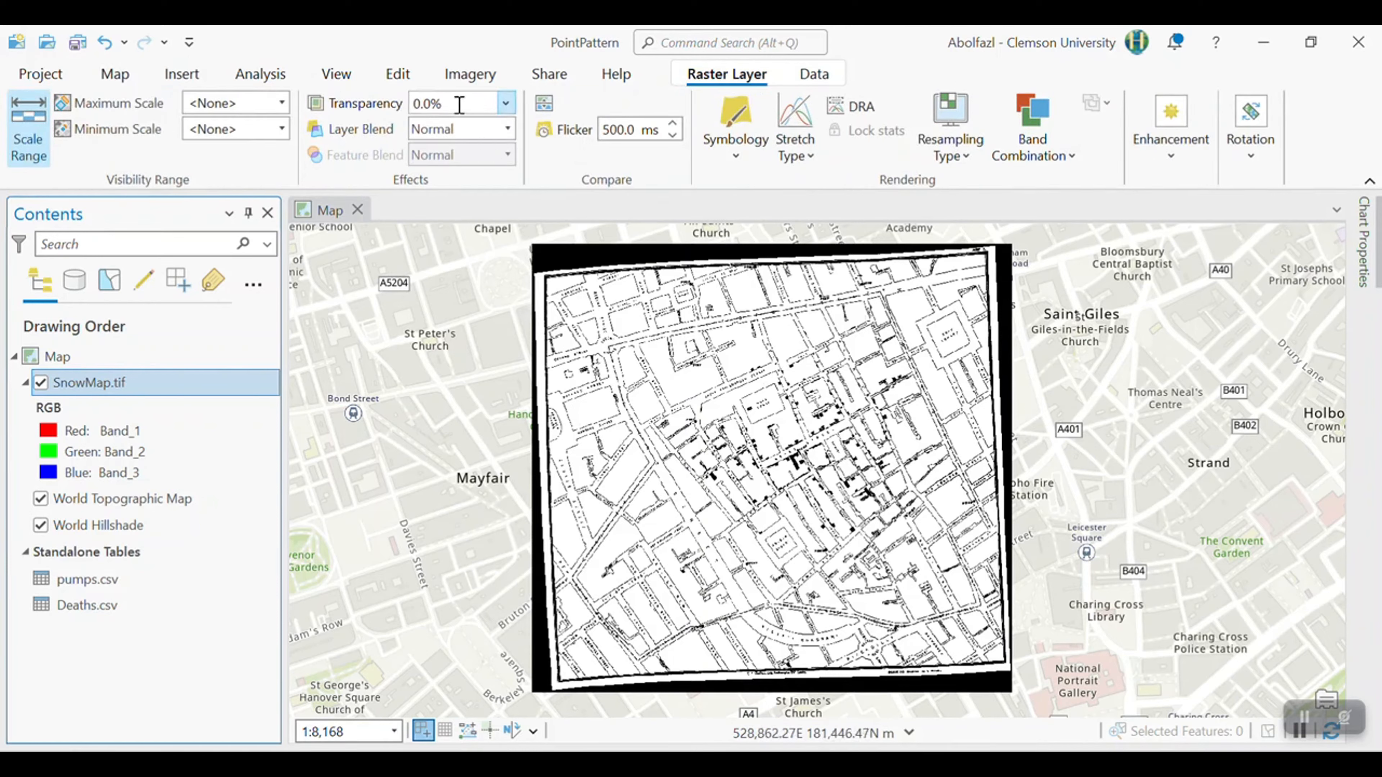
left_click(503, 106)
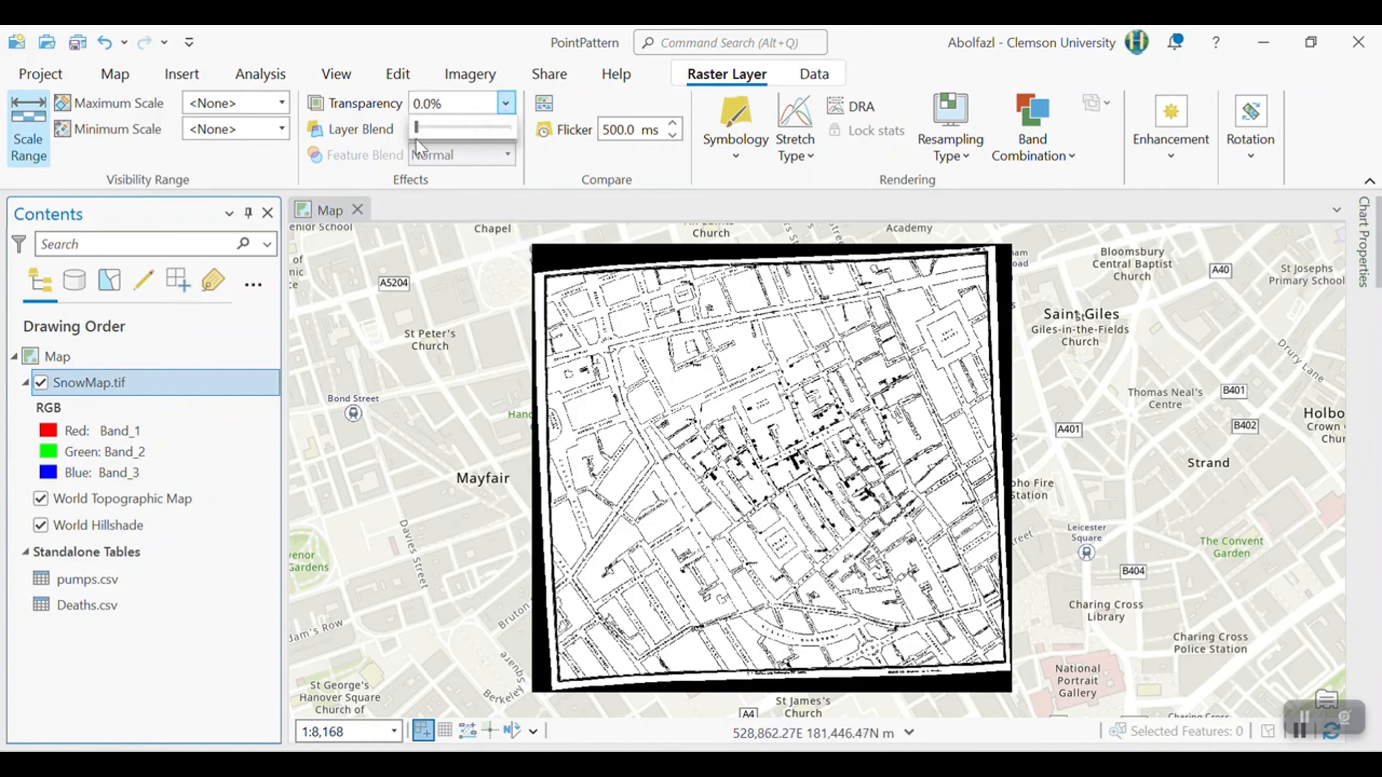
left_click_drag(417, 133, 471, 140)
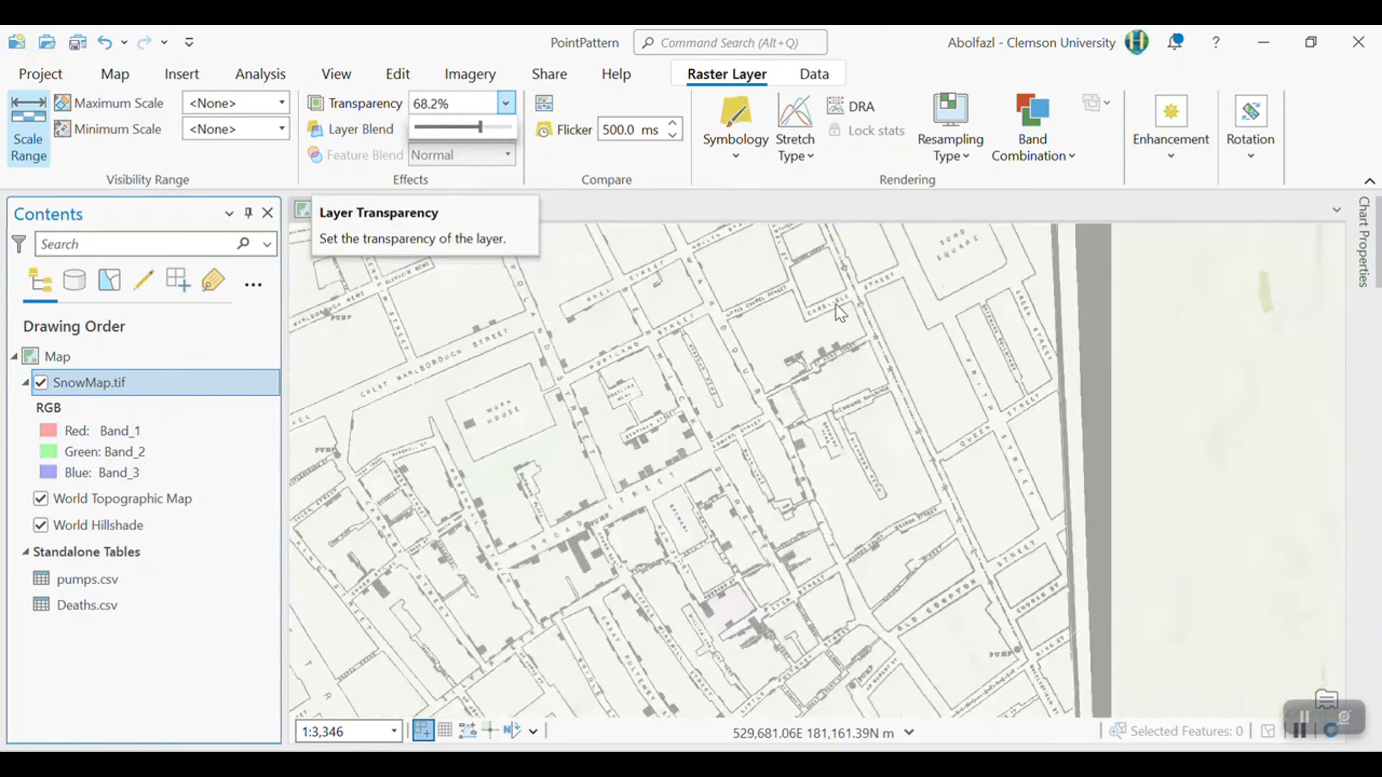
Step: Examine how the semi-transparent Snow map's streets line up with the basemap, checking around Soho Square, Carlisle Street and Oxford Street
scroll(840, 306, "down", 2)
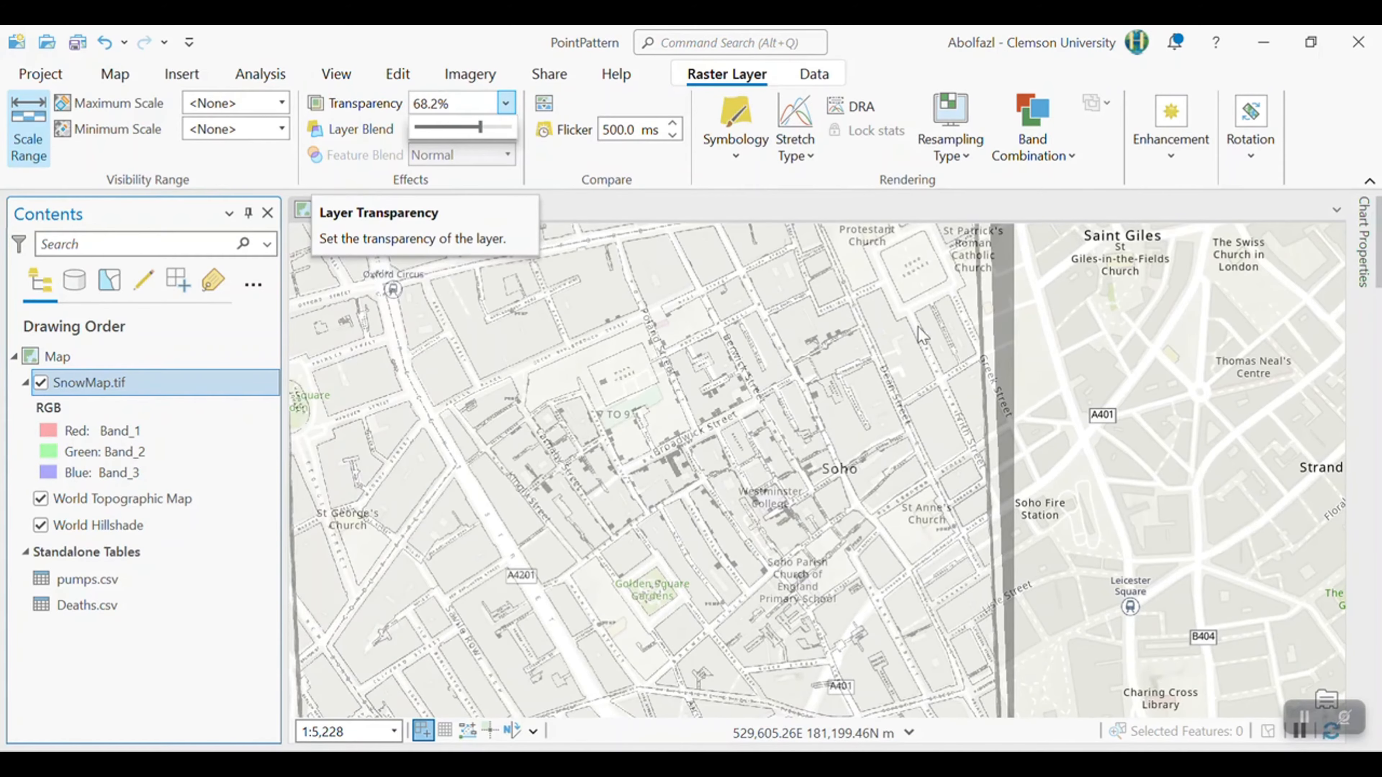
scroll(867, 321, "down", 2)
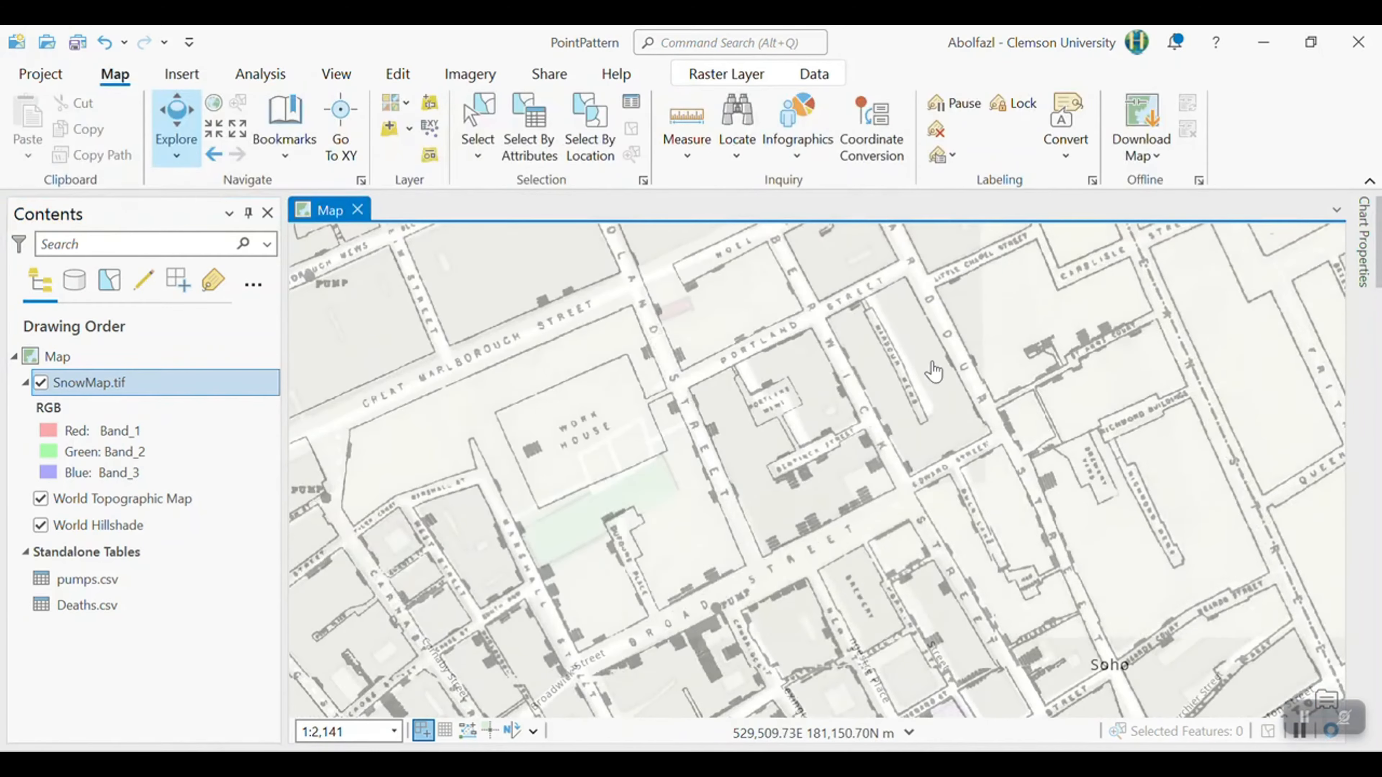
left_click_drag(804, 284, 688, 442)
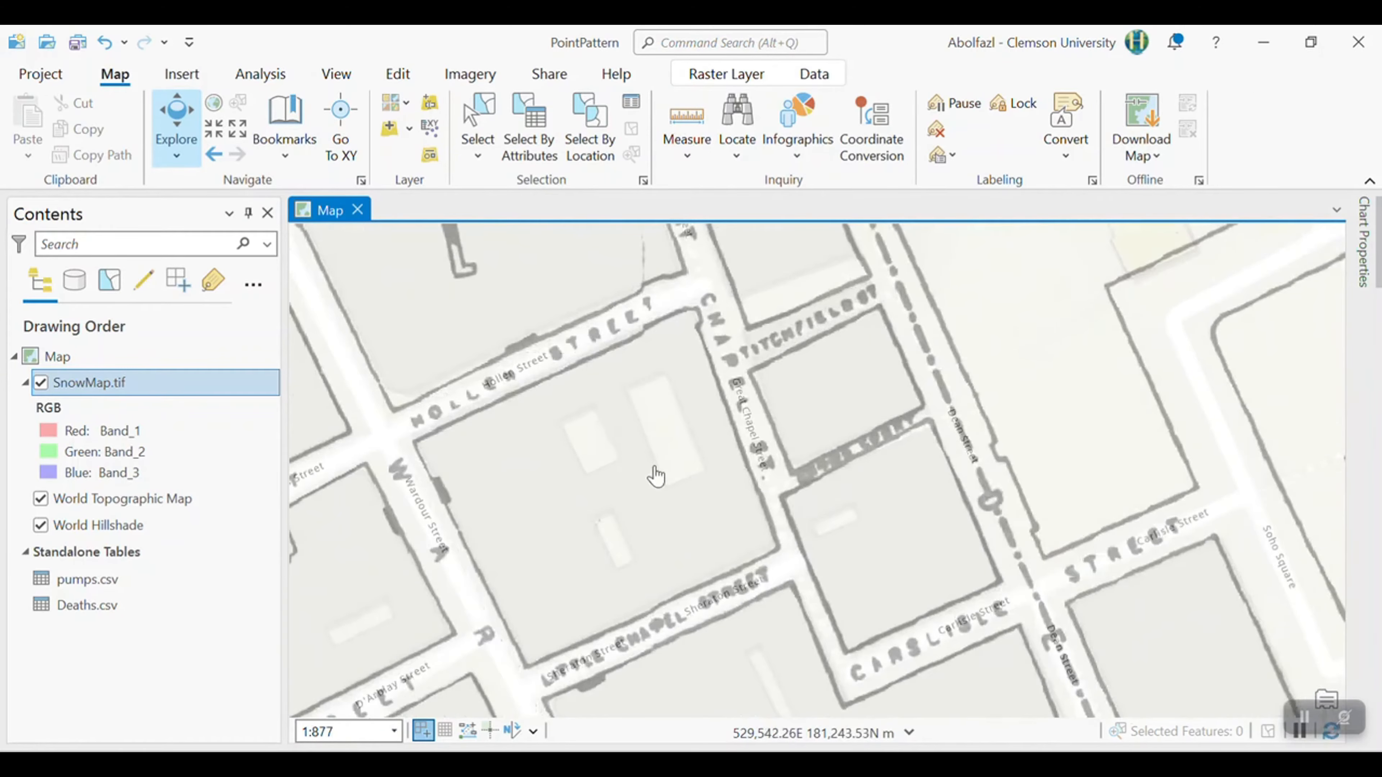
scroll(796, 426, "down", 2)
scroll(778, 436, "down", 1)
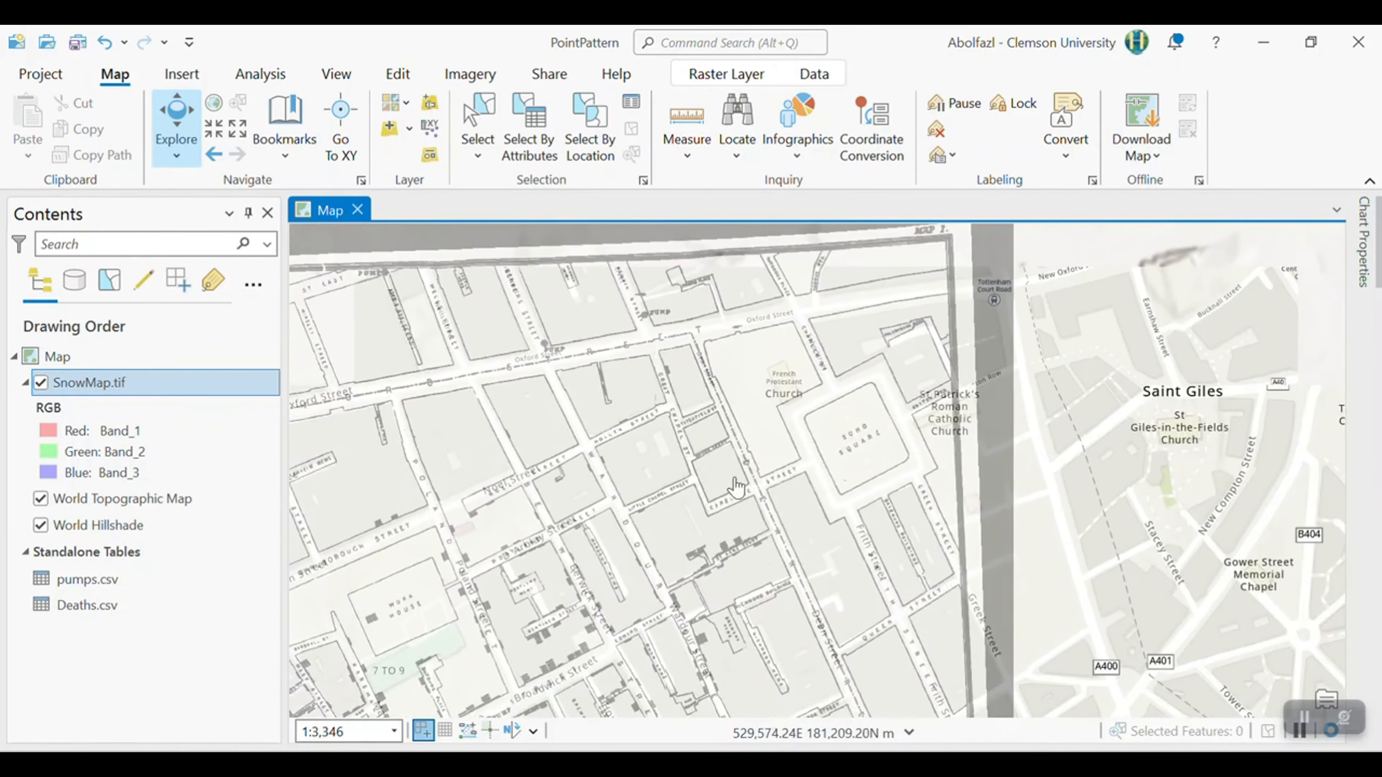
scroll(756, 455, "up", 2)
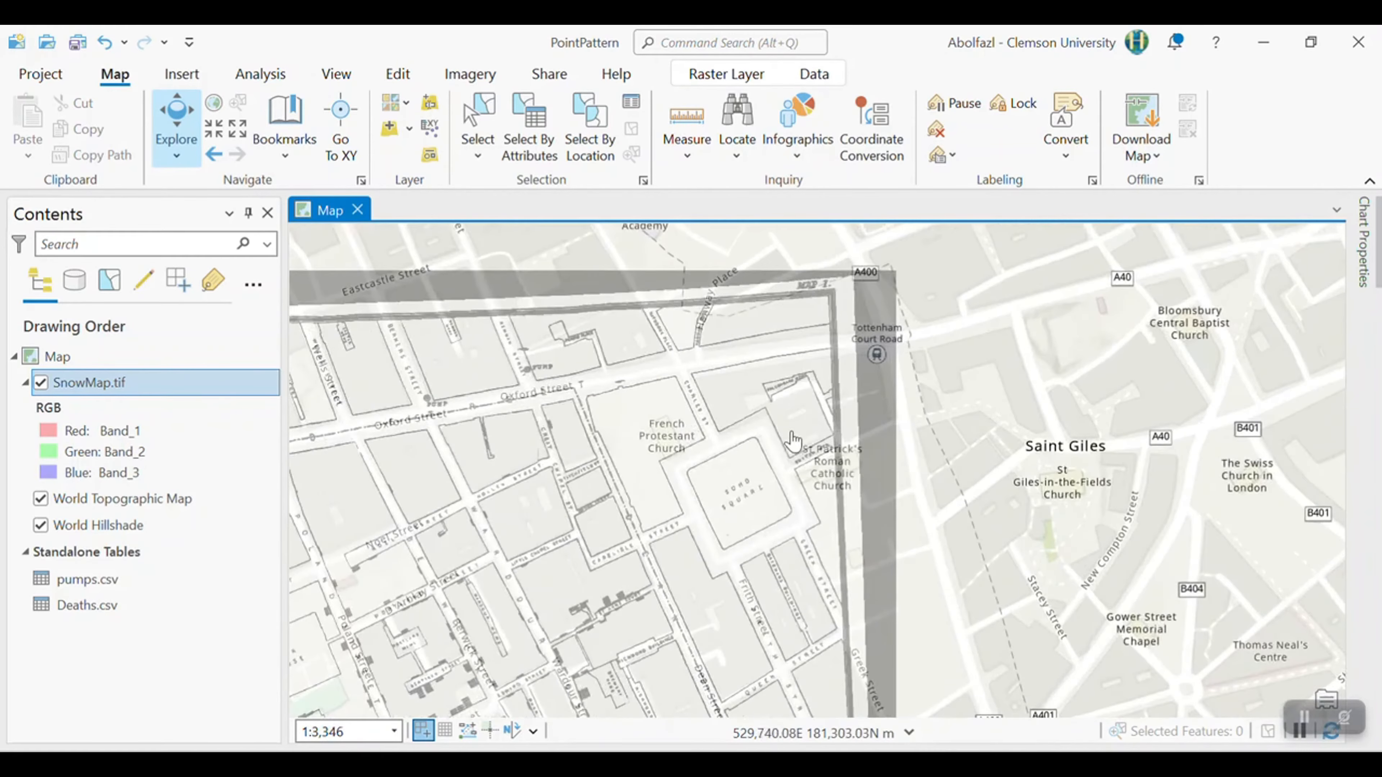
scroll(794, 440, "up", 3)
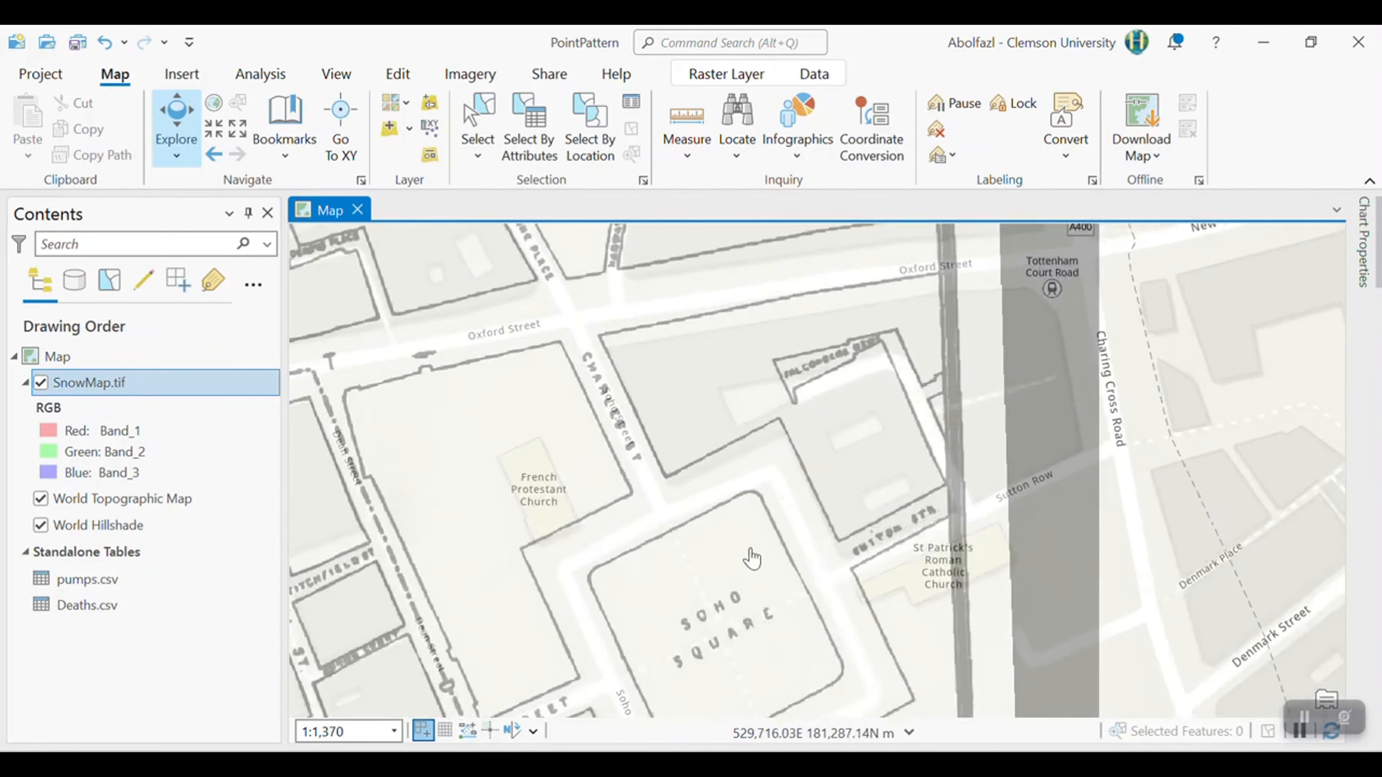
scroll(730, 561, "down", 3)
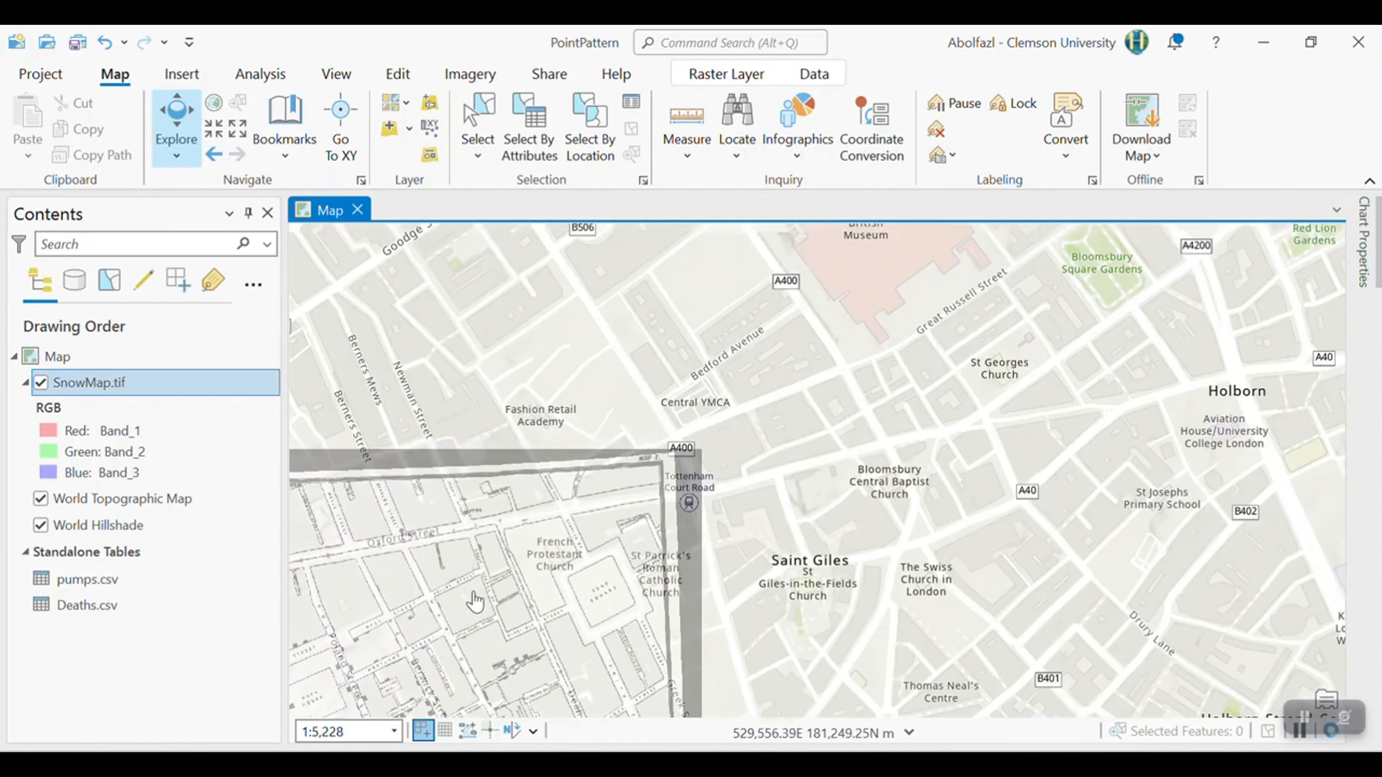
left_click_drag(747, 539, 1072, 441)
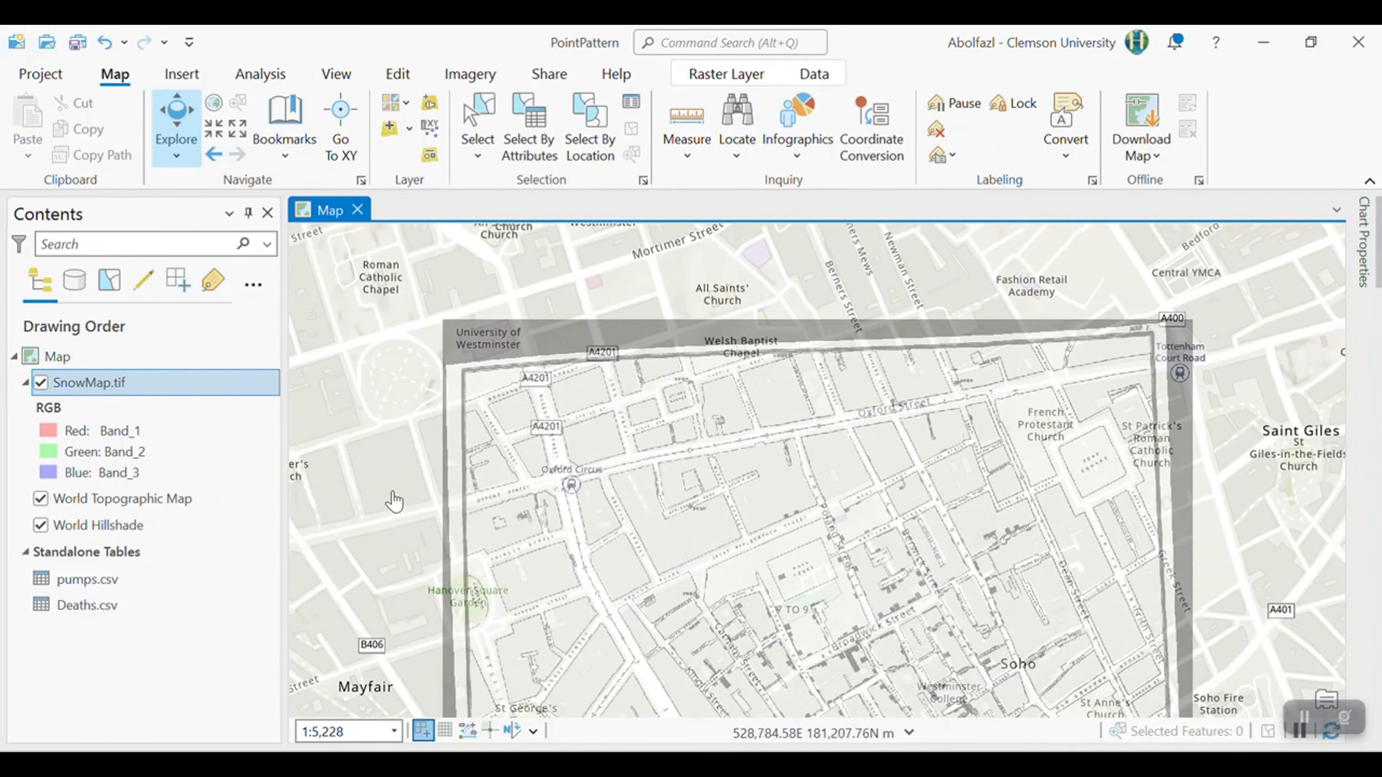
scroll(577, 557, "down", 3)
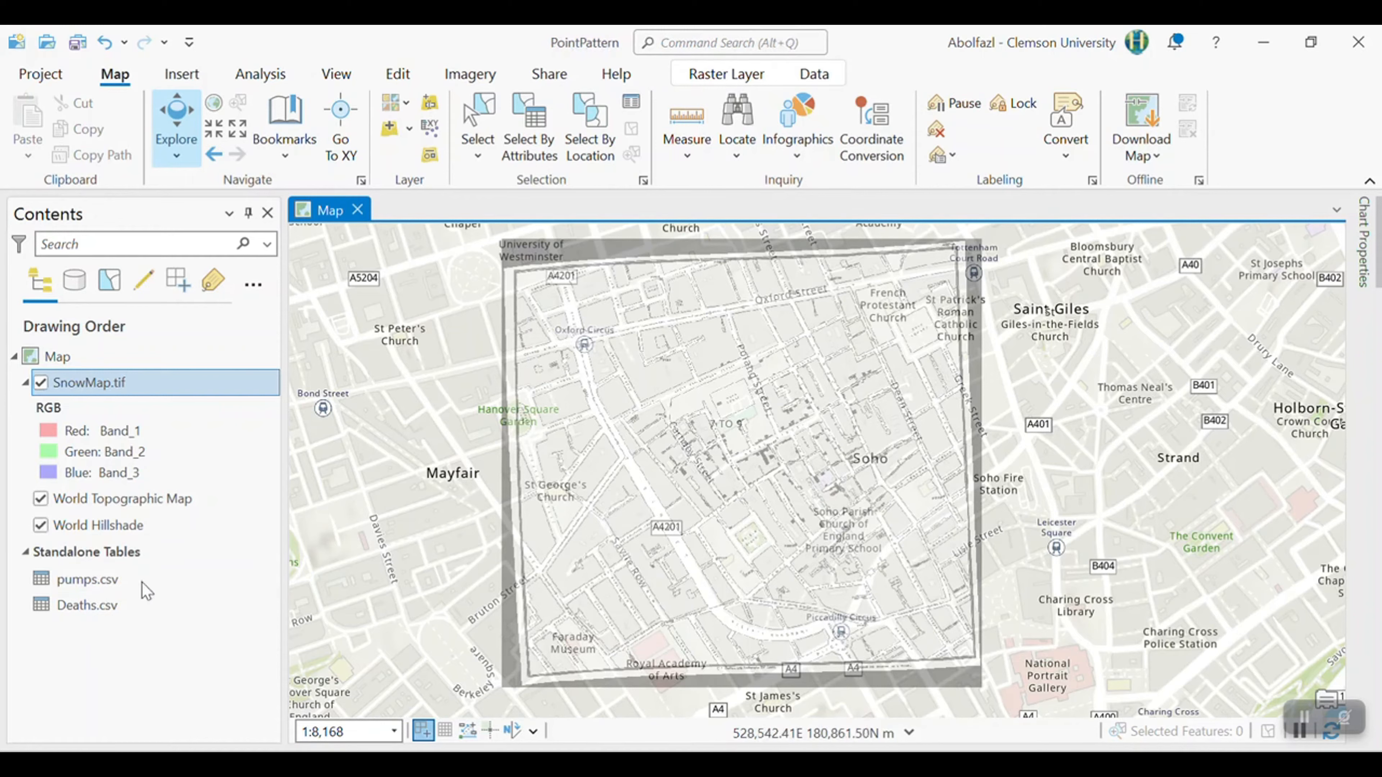
Step: Convert pumps.csv to points with XY Table To Point, saving the output as pumps in the 8_PointPattern folder of GIS_labs
right_click(88, 583)
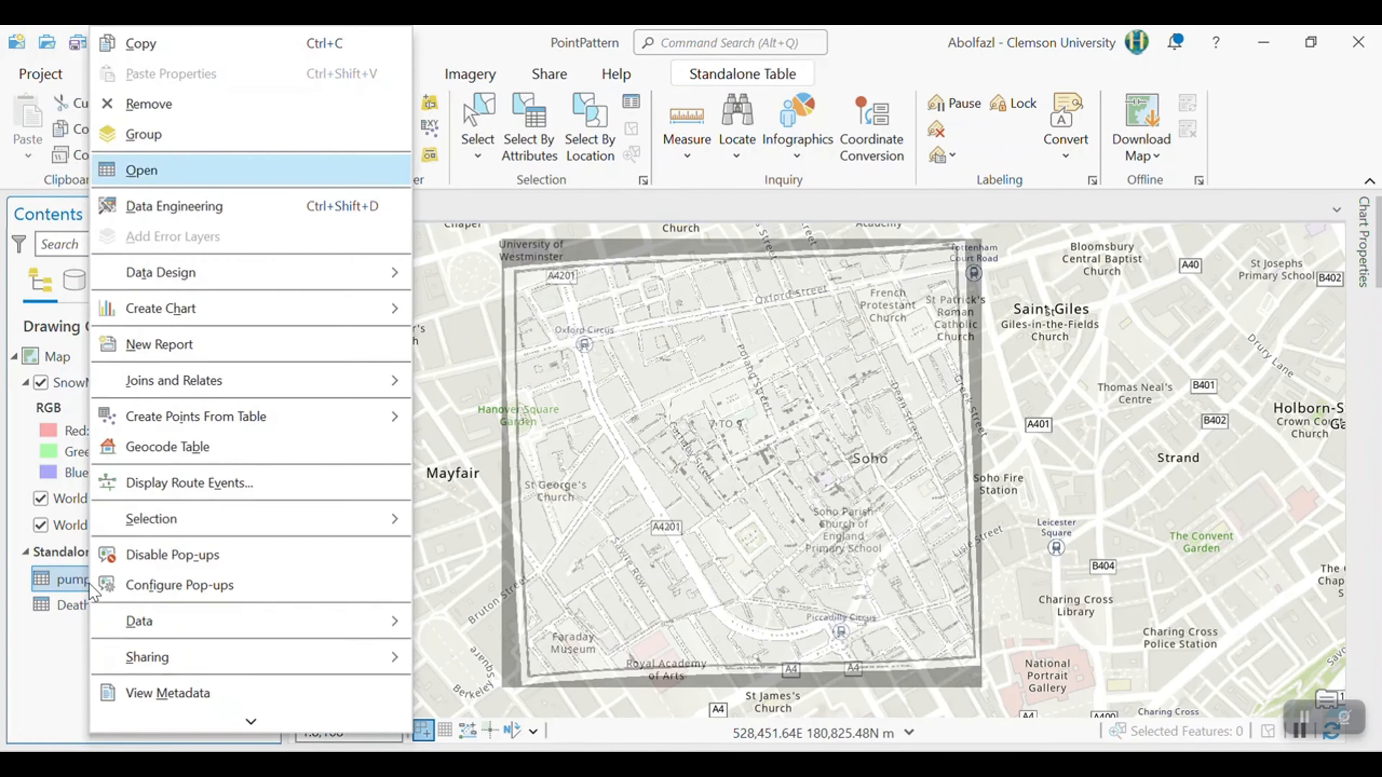
mouse_move(195, 427)
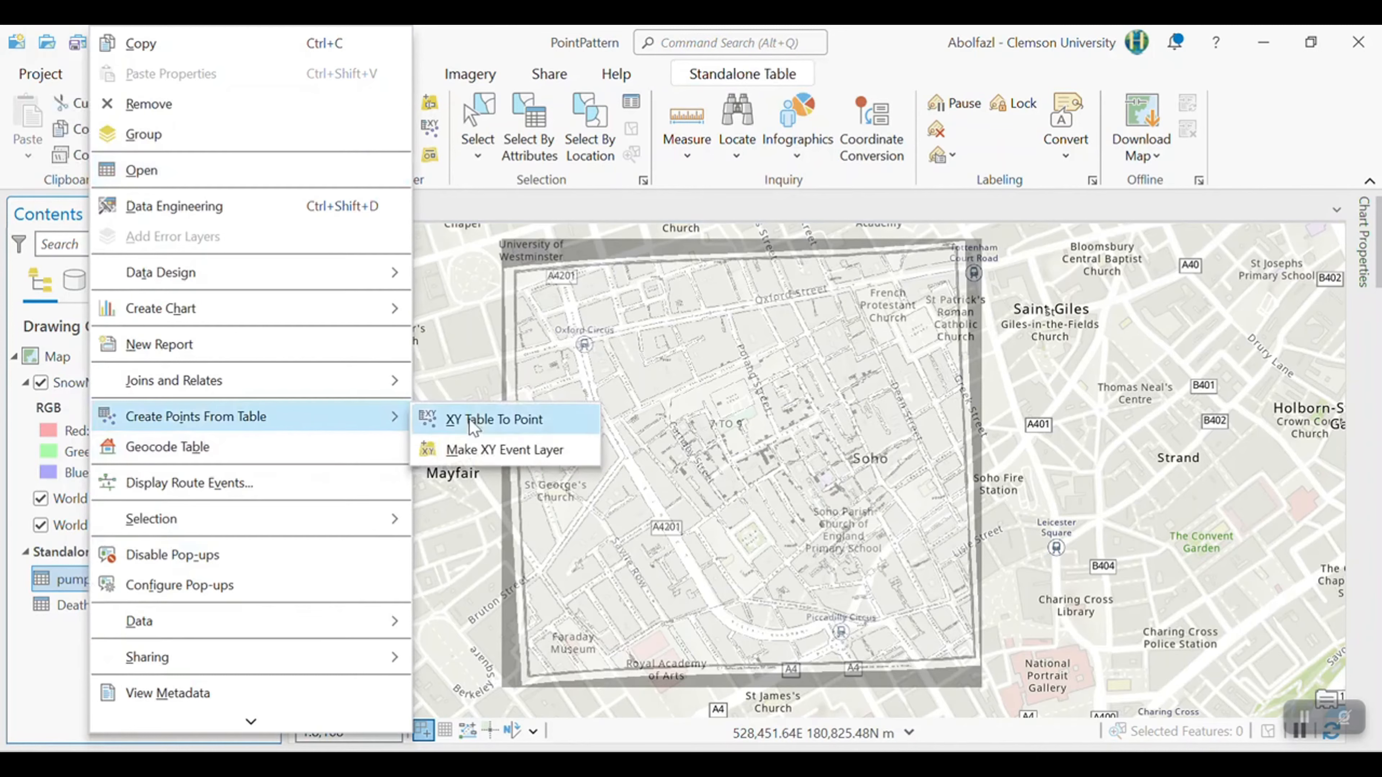
left_click(495, 422)
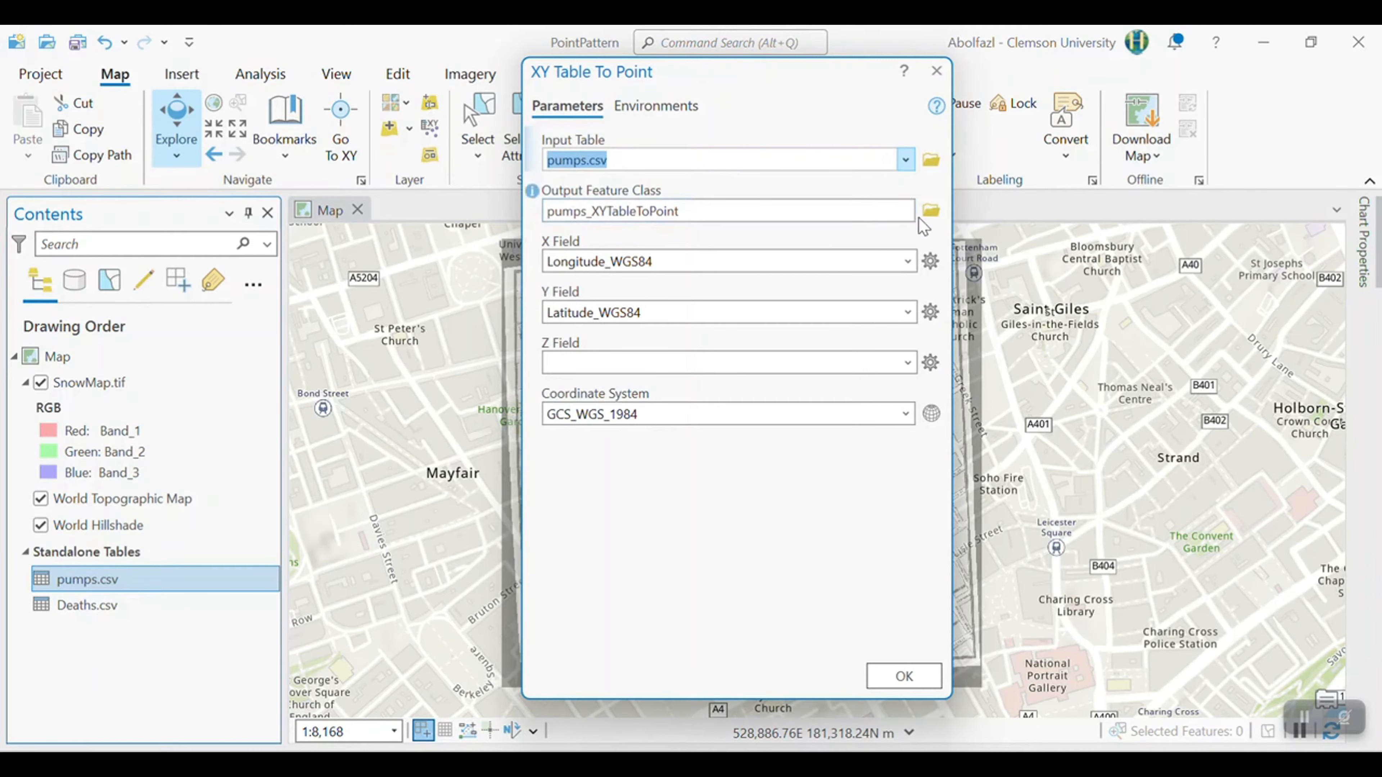
left_click(931, 211)
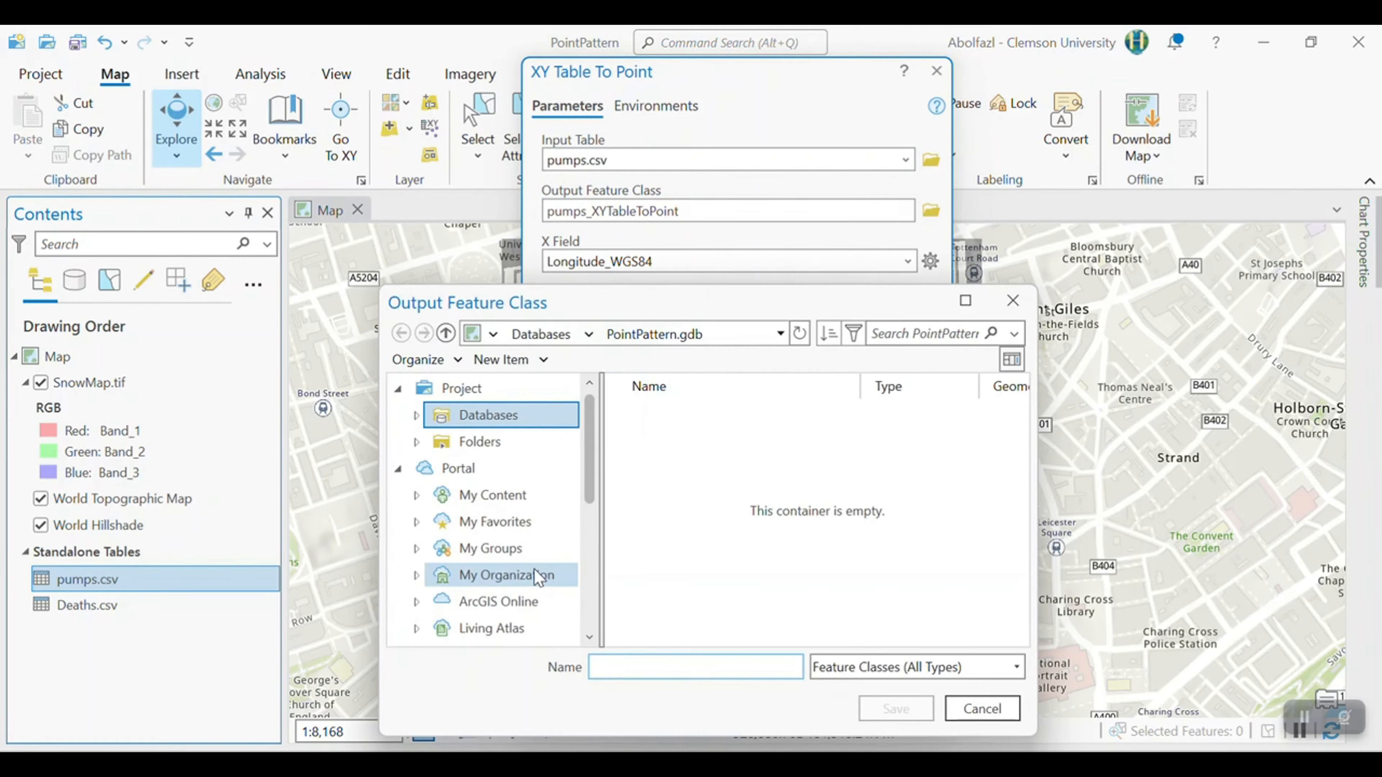
scroll(490, 577, "down", 2)
scroll(472, 594, "down", 2)
left_click(503, 643)
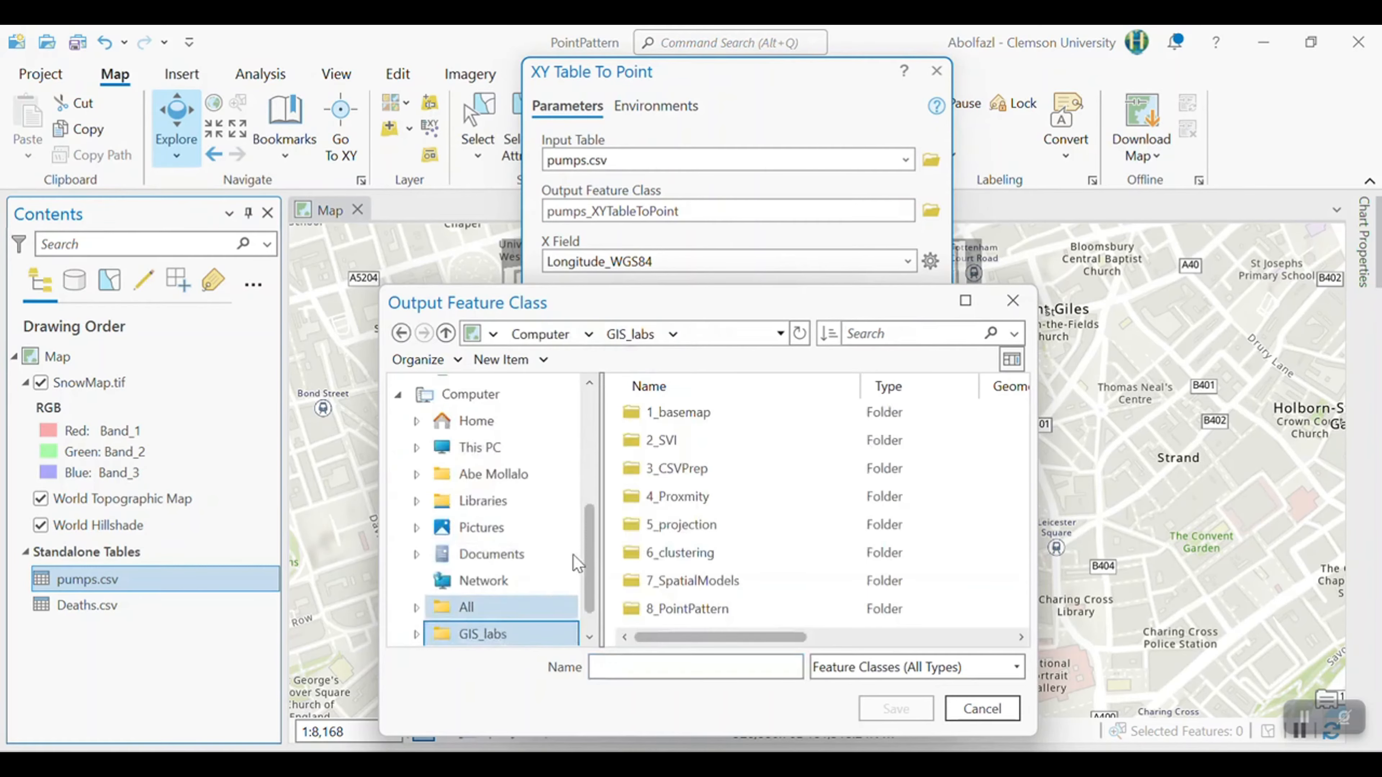
double_click(693, 620)
left_click(716, 665)
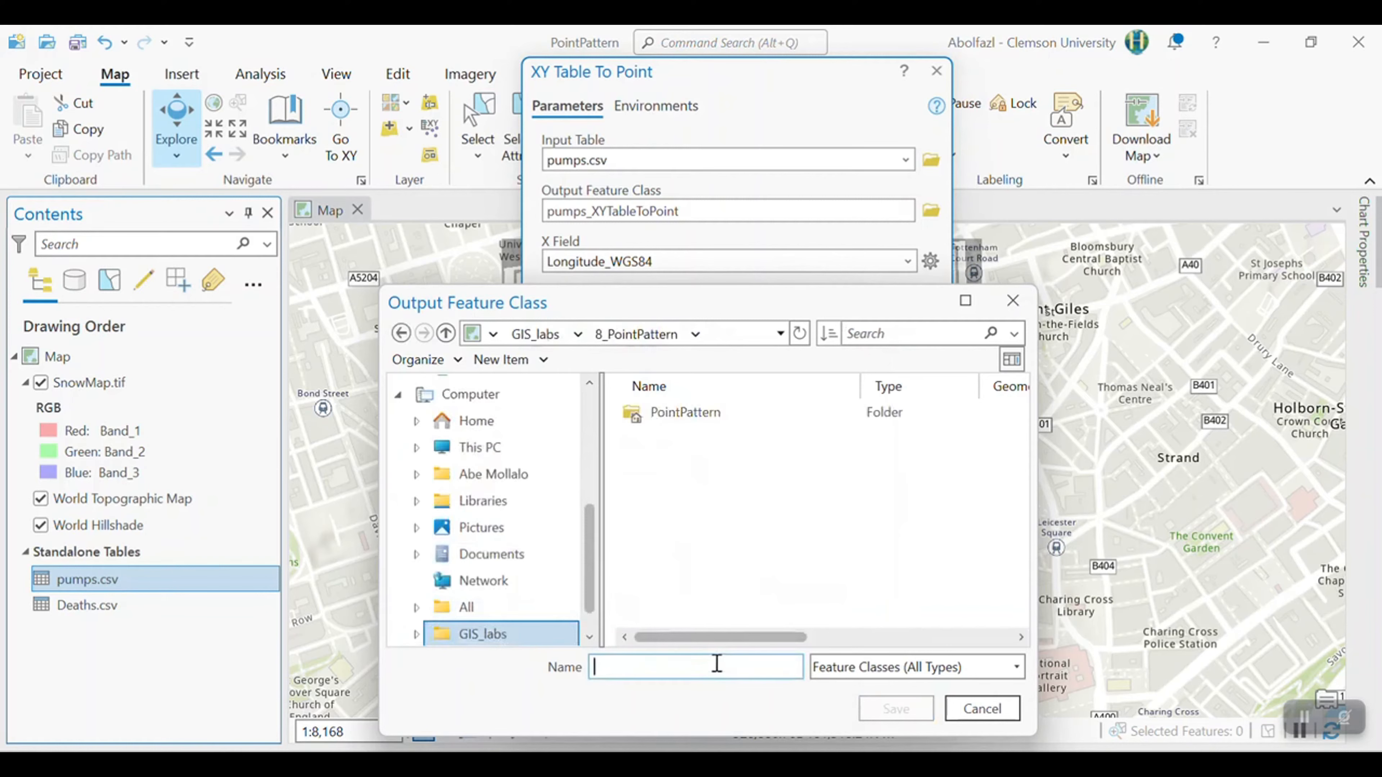
type("pum")
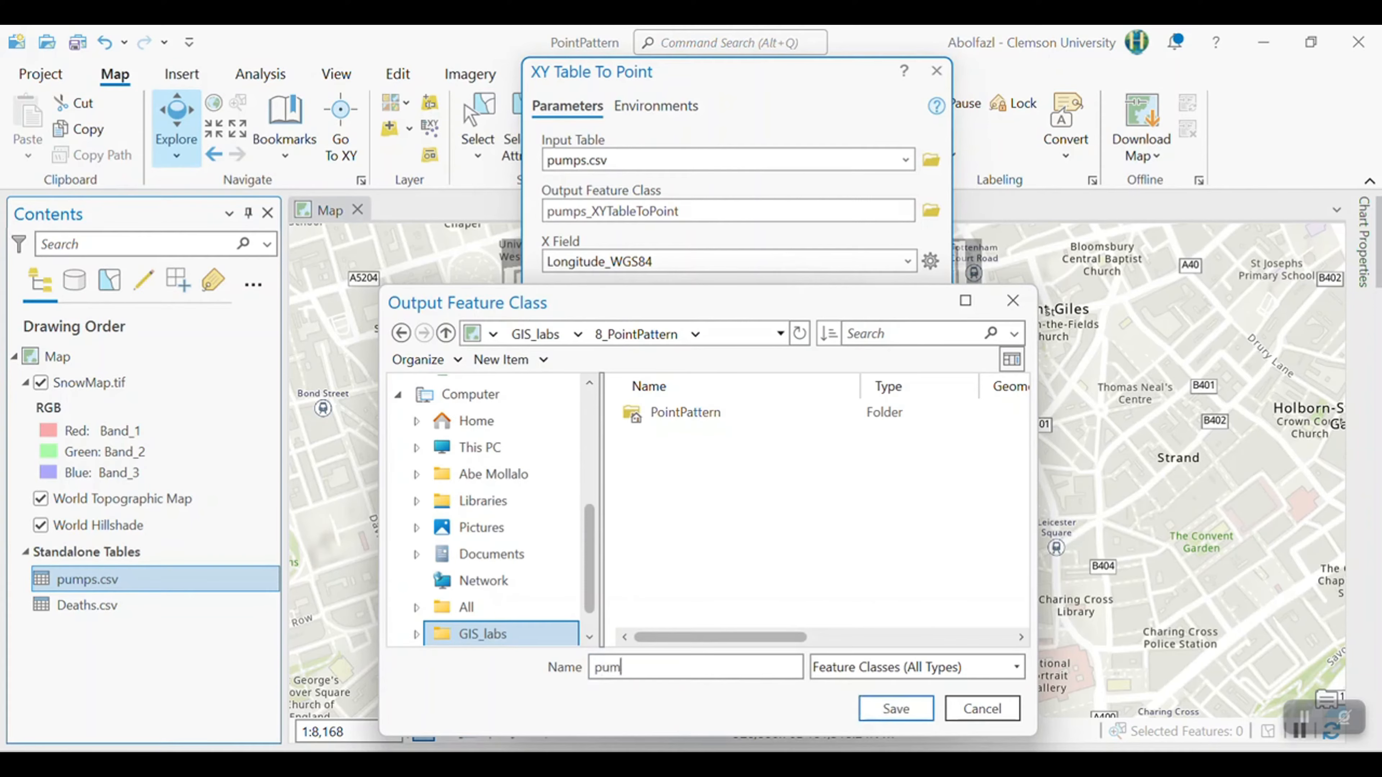
type("ps")
key("Return")
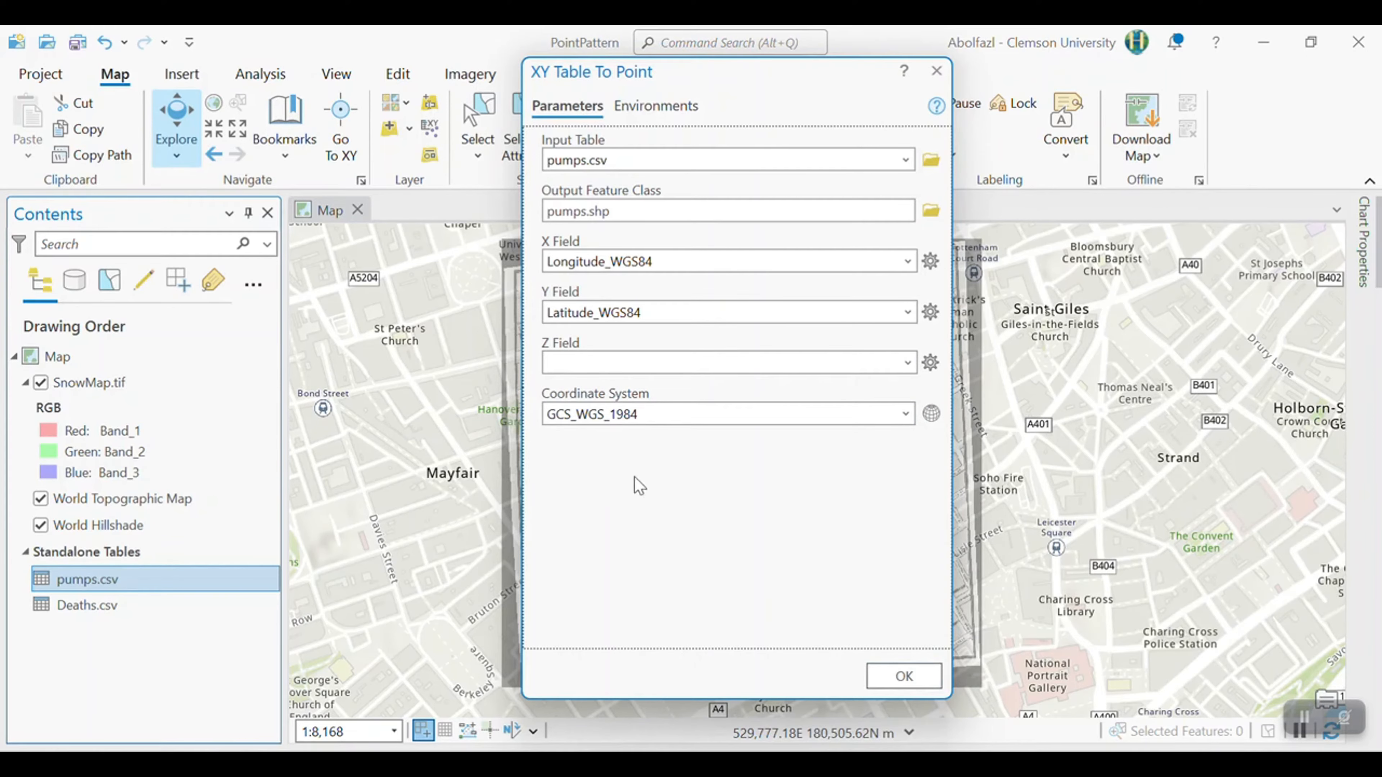
left_click(913, 675)
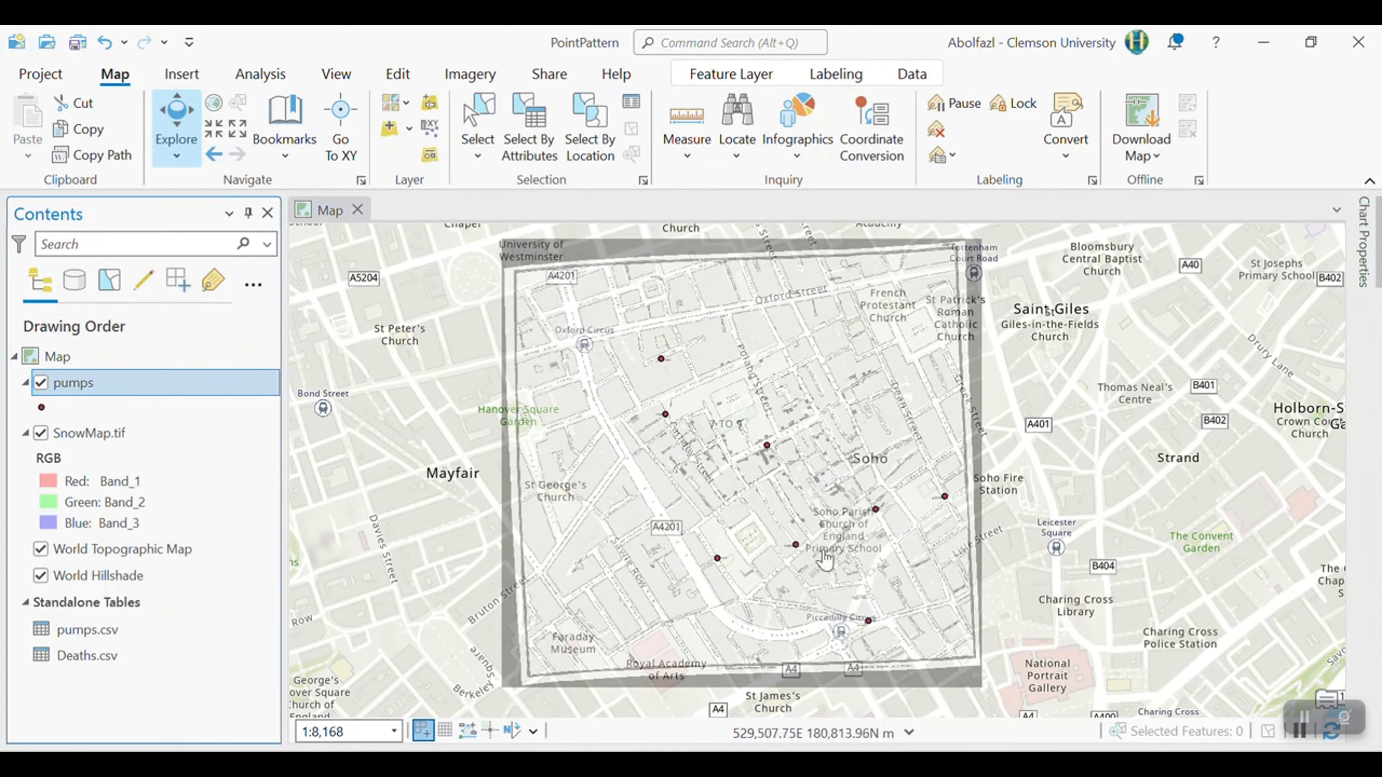
Step: Turn on labels for the pumps layer and check the named pump locations against the Snow map
scroll(825, 561, "up", 3)
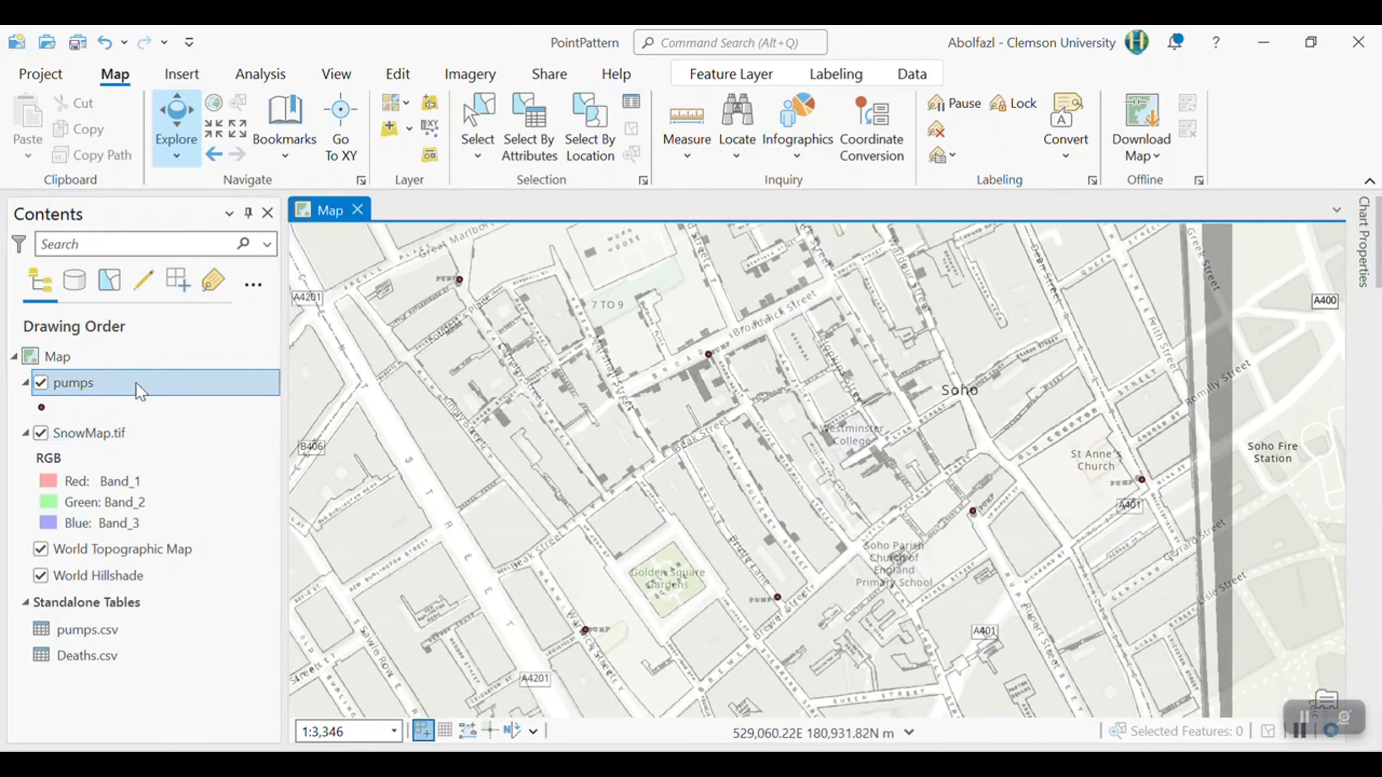
right_click(136, 386)
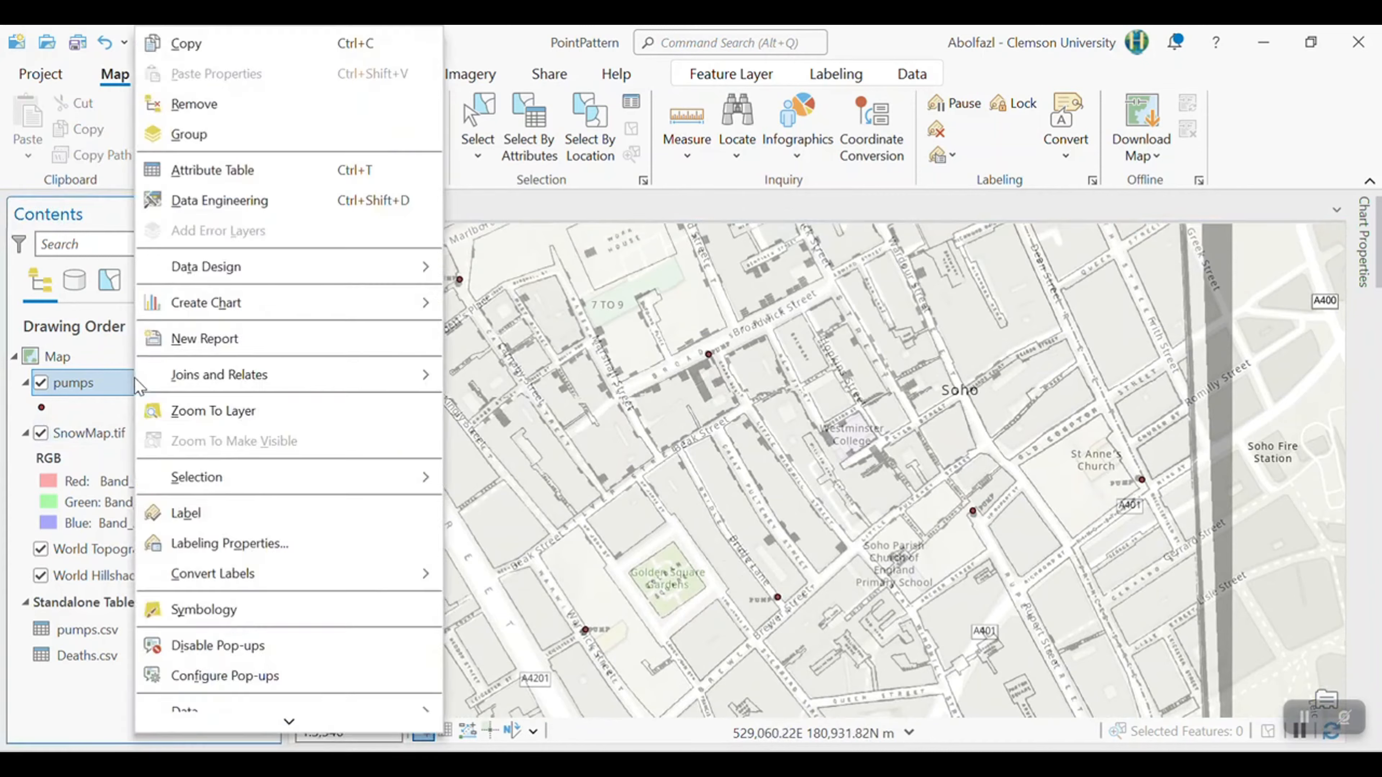
left_click(210, 521)
scroll(727, 387, "up", 3)
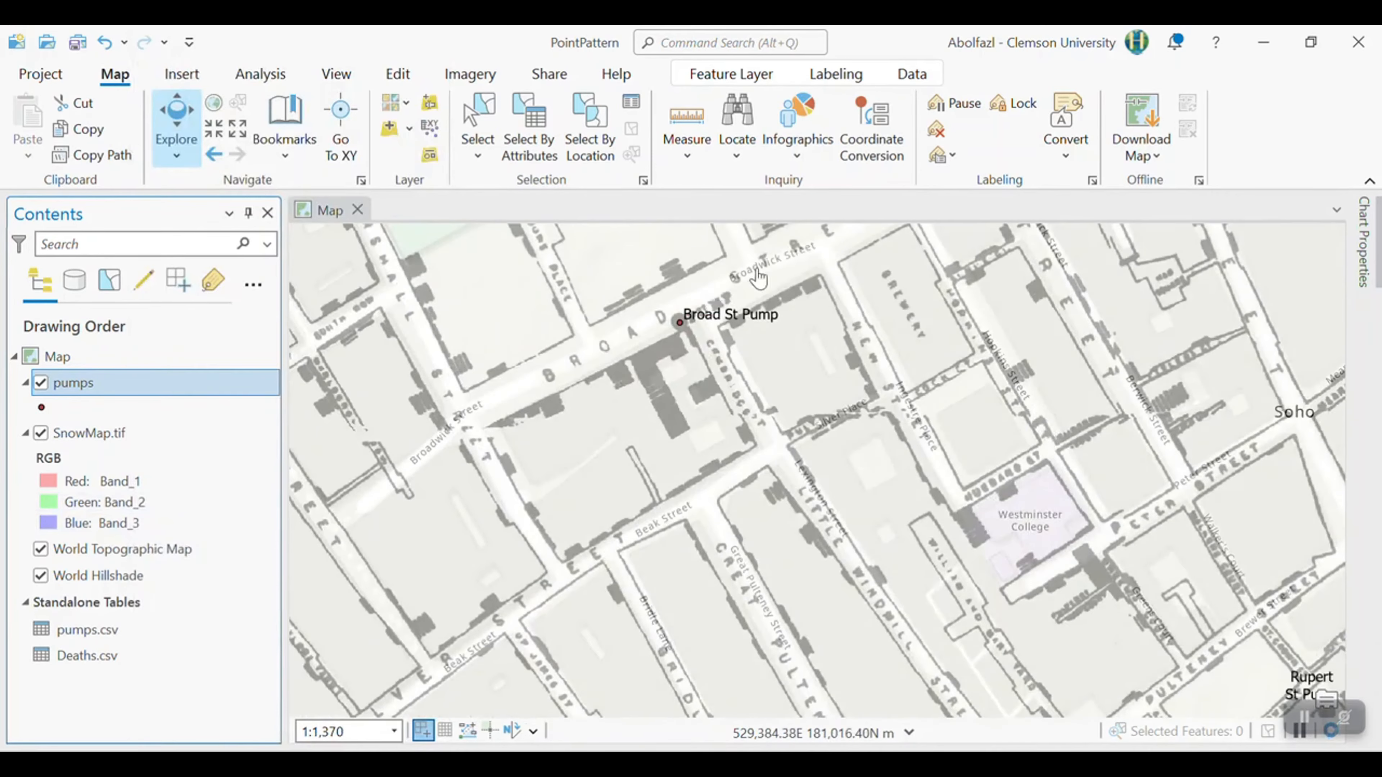
scroll(778, 381, "down", 3)
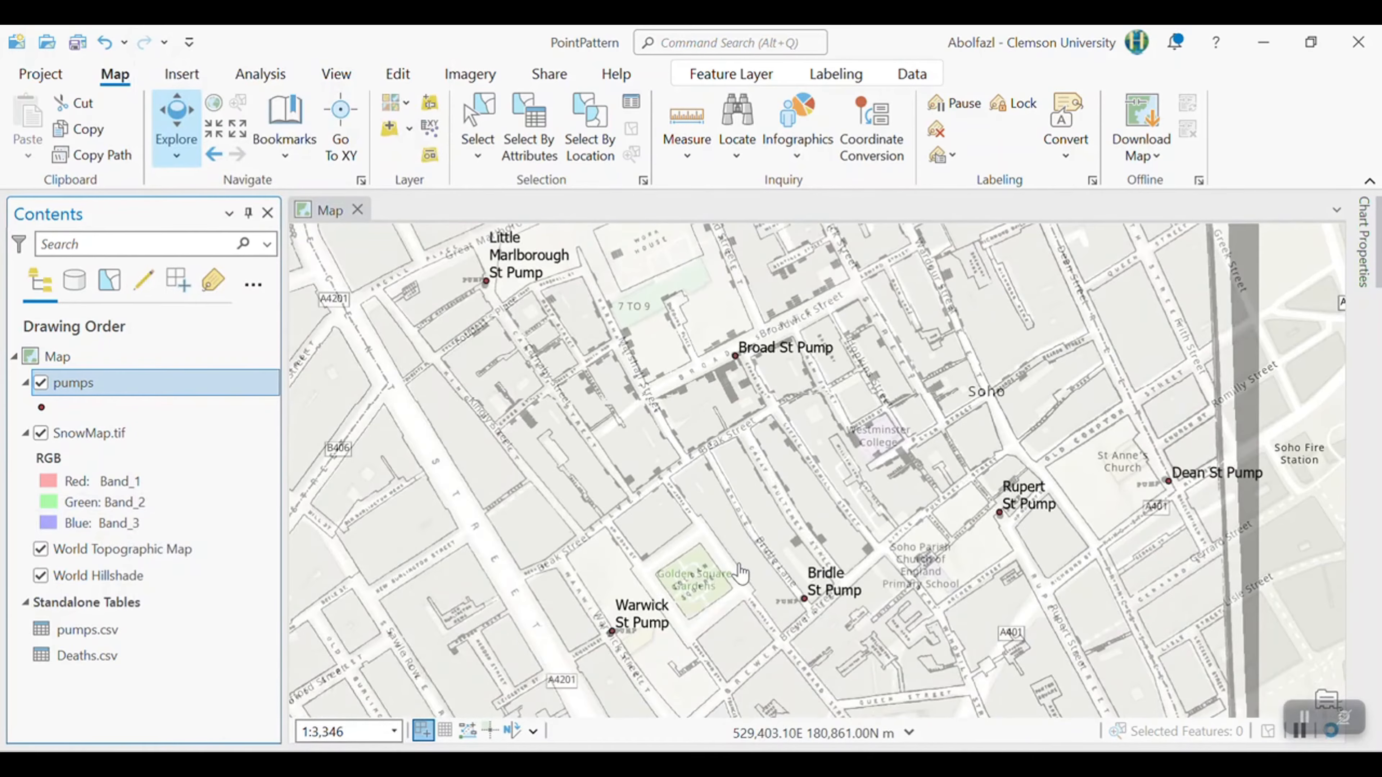
scroll(703, 417, "down", 2)
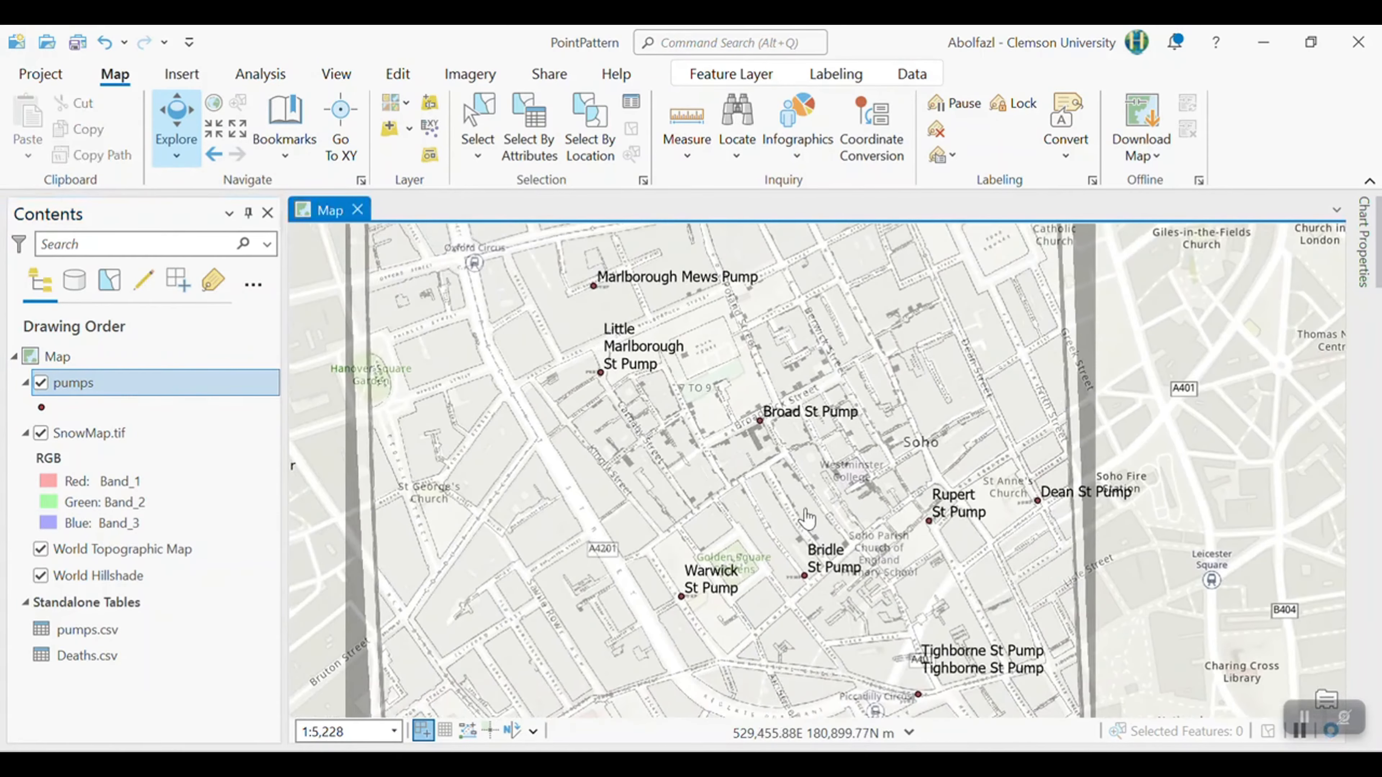
scroll(806, 517, "down", 3)
scroll(762, 458, "up", 2)
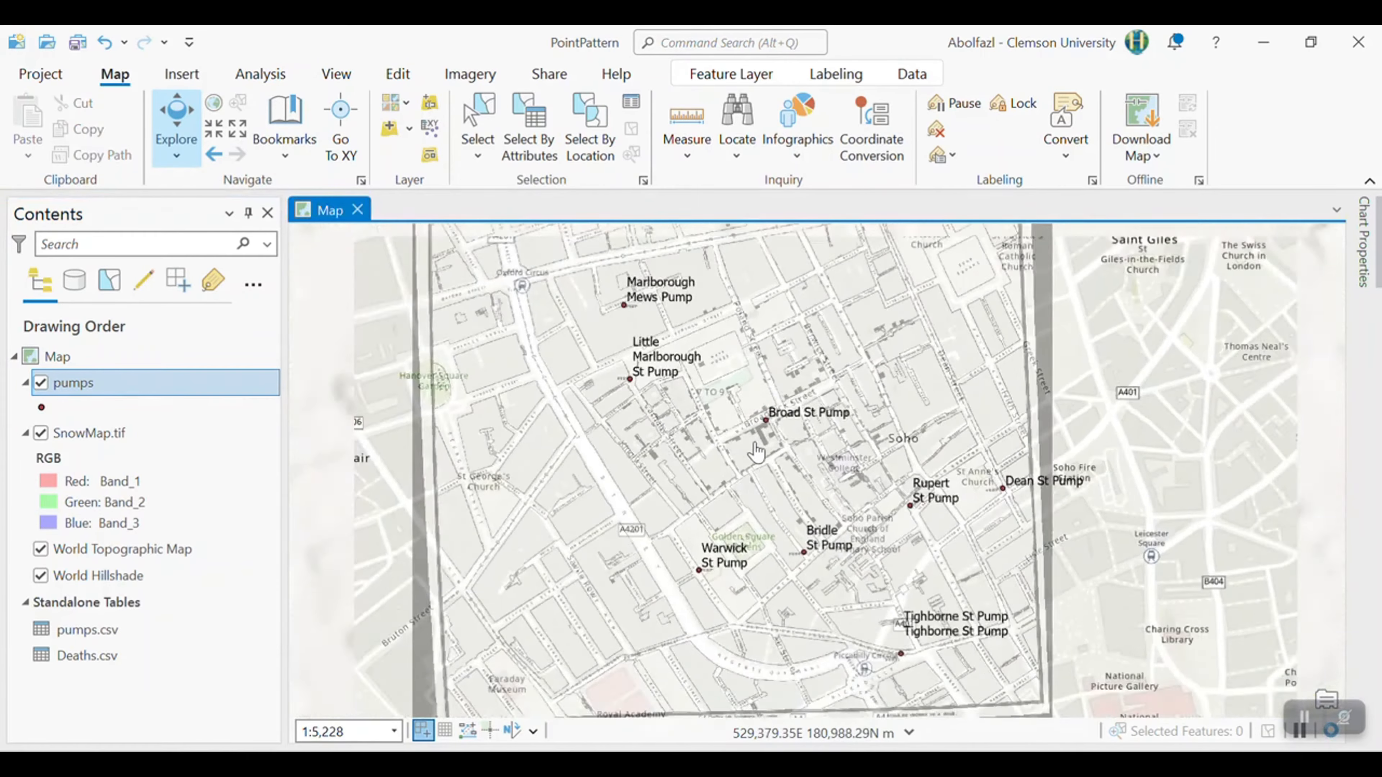
scroll(756, 451, "down", 2)
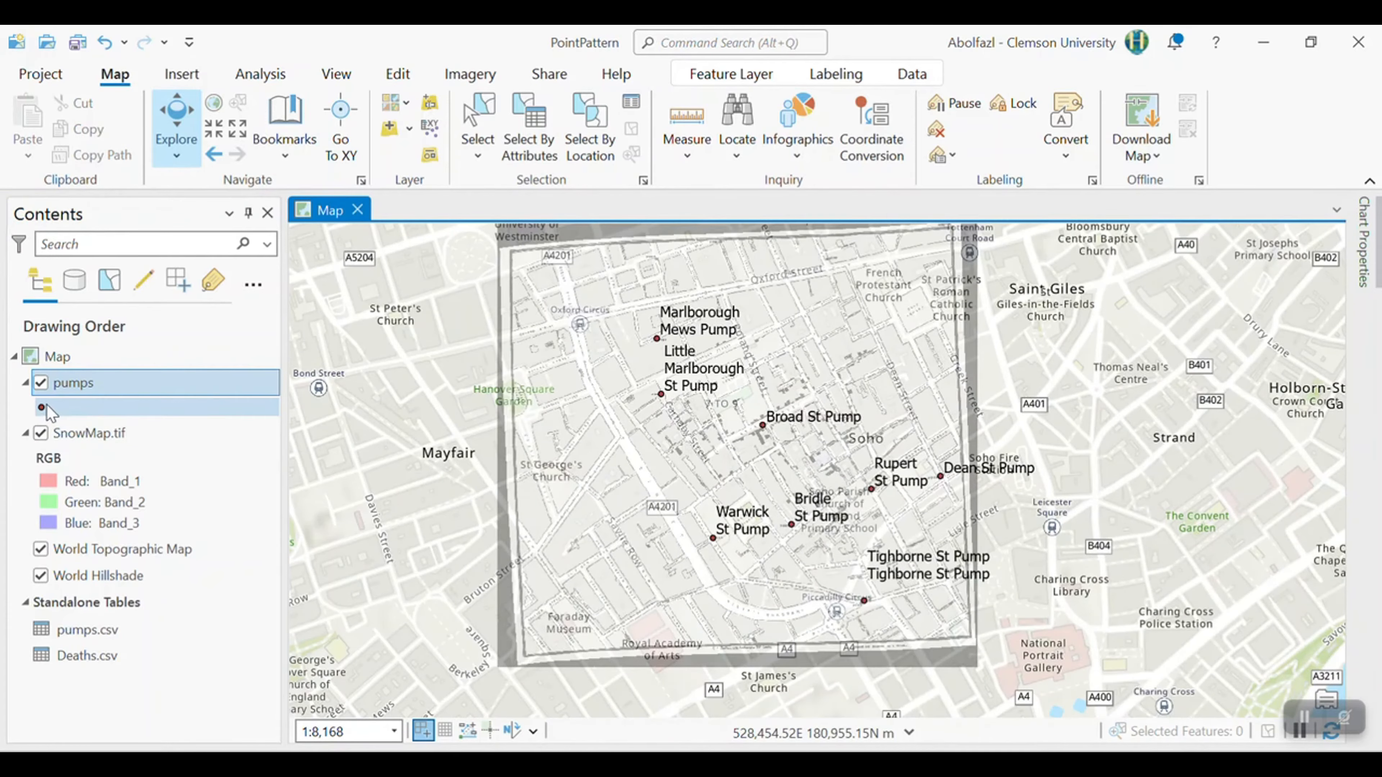
Step: Change the pumps layer's symbol to Circle 4 and recolour it light blue
left_click(41, 407)
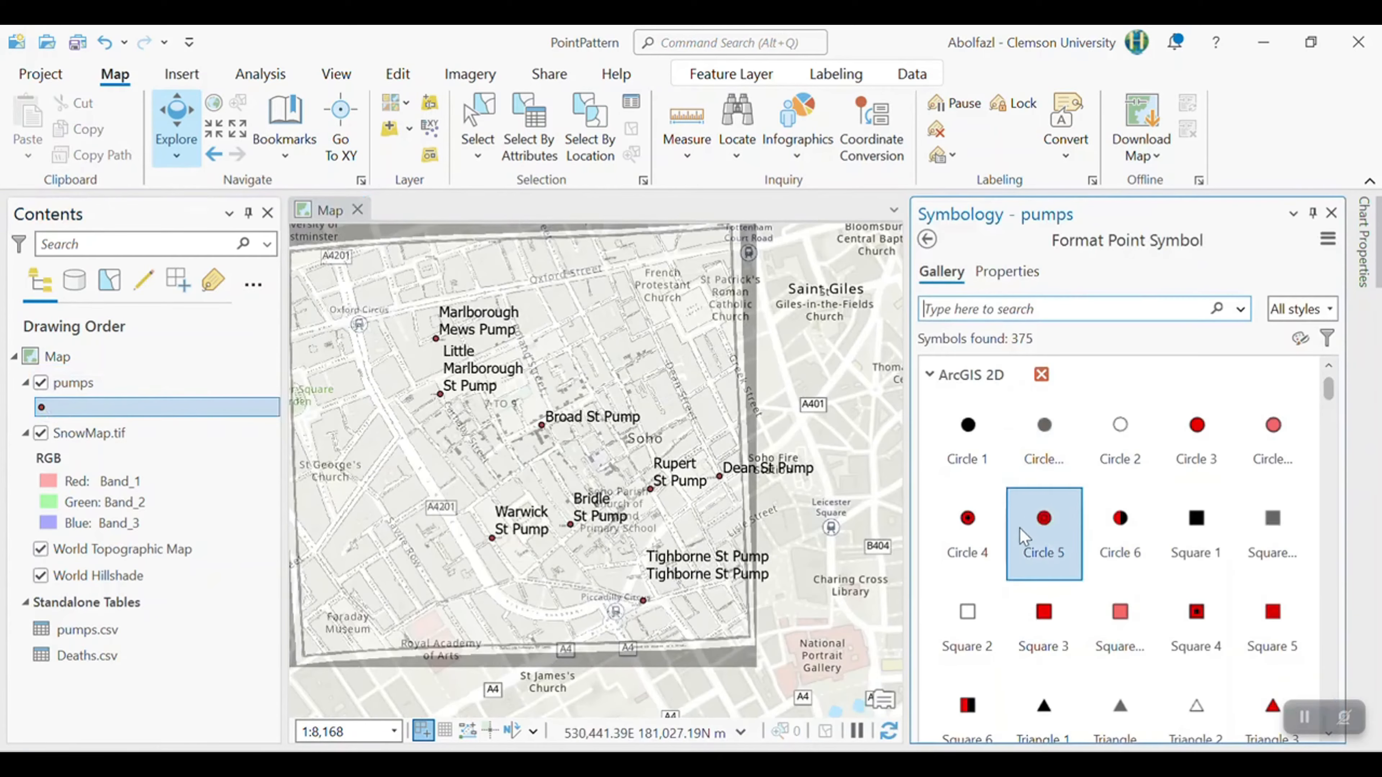
left_click(966, 561)
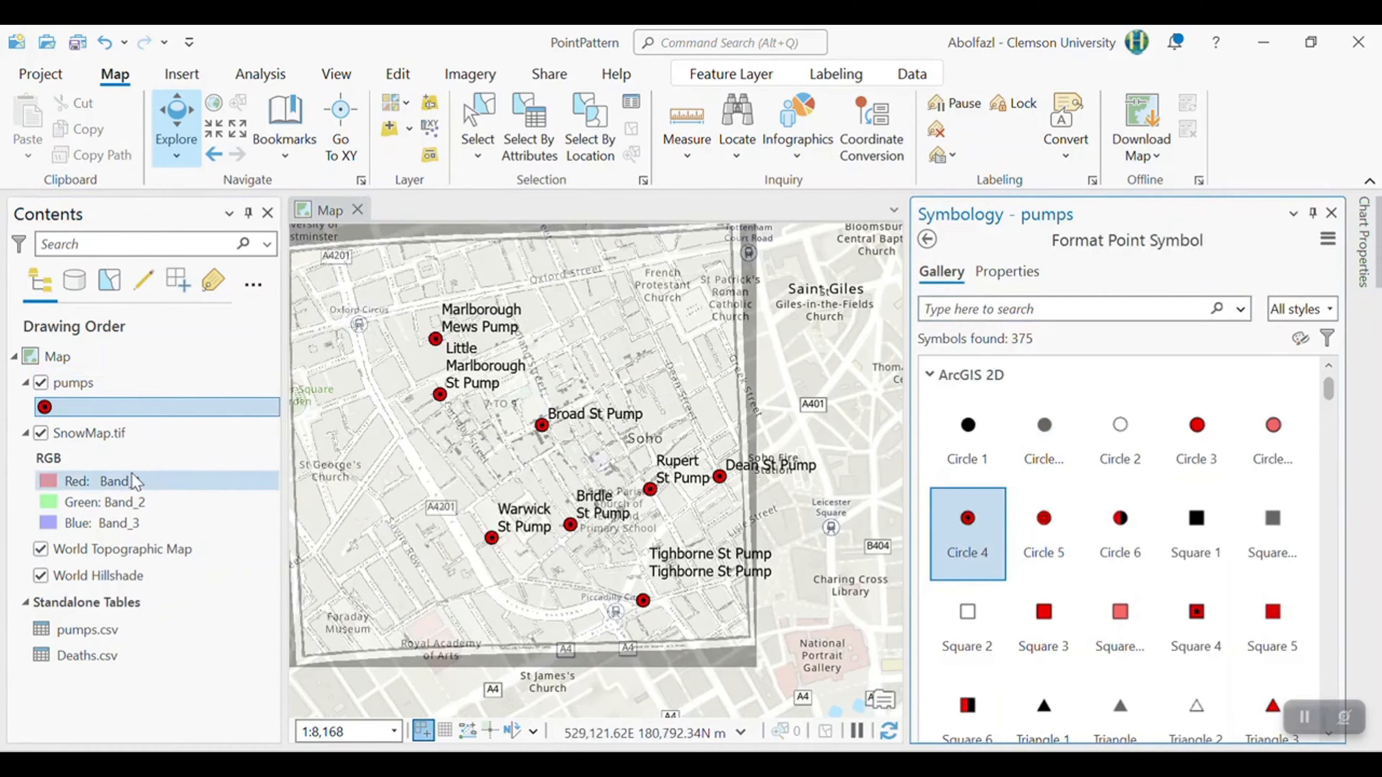
right_click(45, 407)
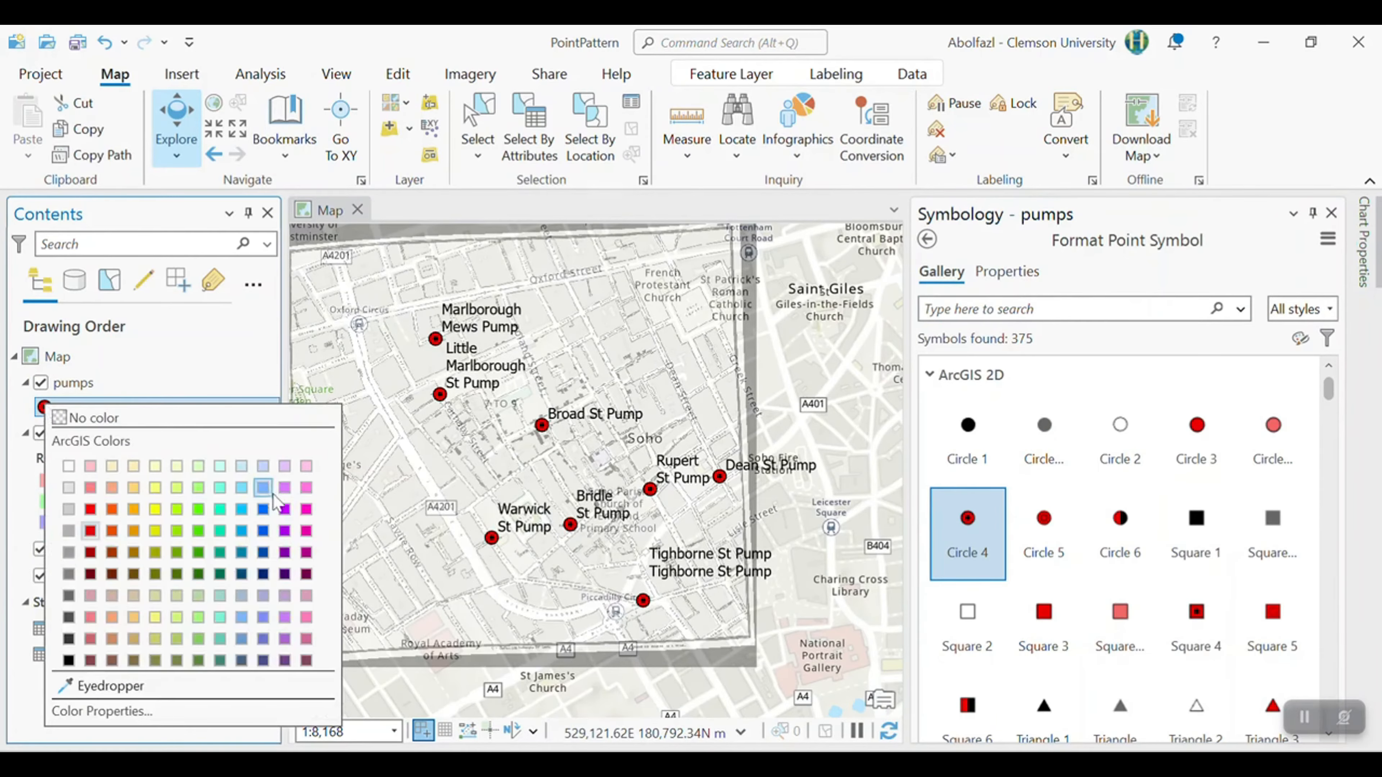
left_click(263, 489)
left_click_drag(554, 494, 737, 513)
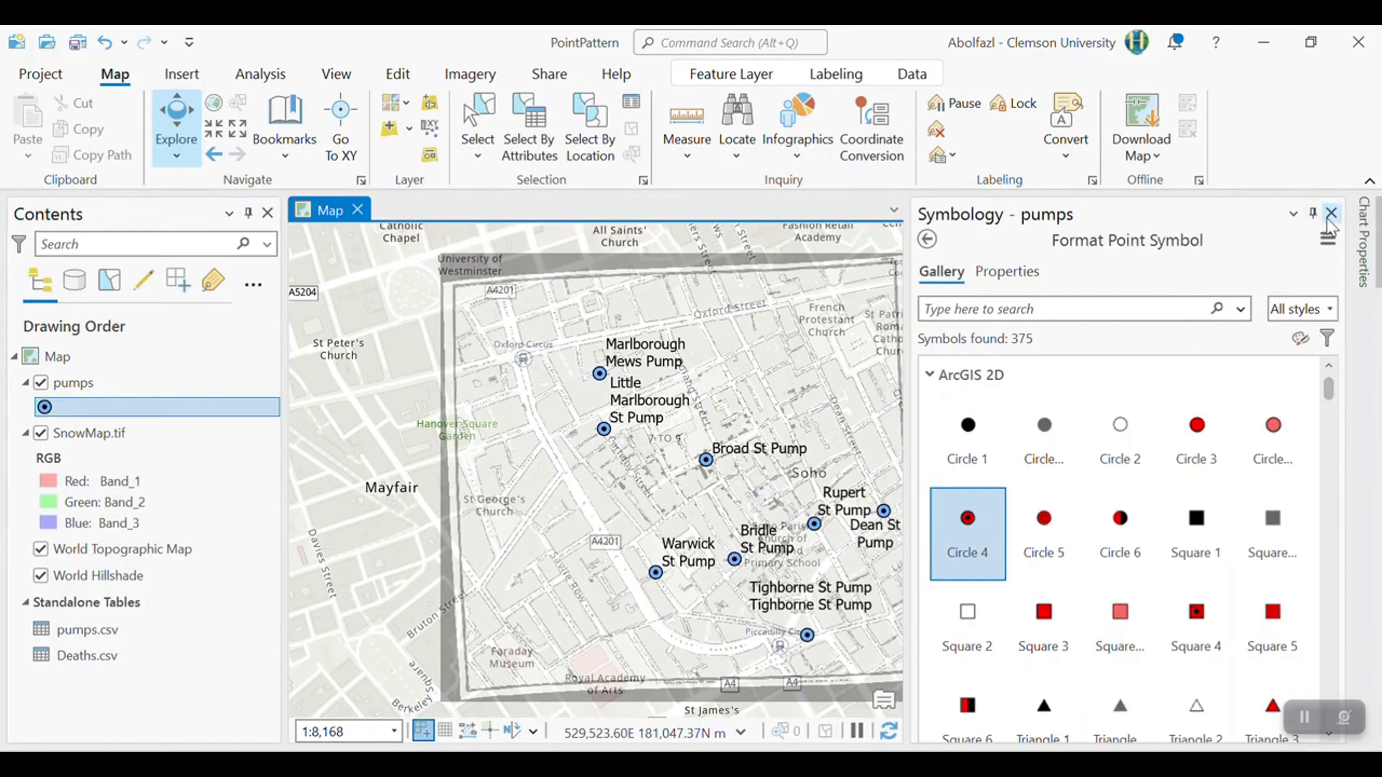
left_click(1331, 213)
Step: Turn off the labels of the pumps layer
left_click_drag(873, 442, 772, 414)
right_click(61, 392)
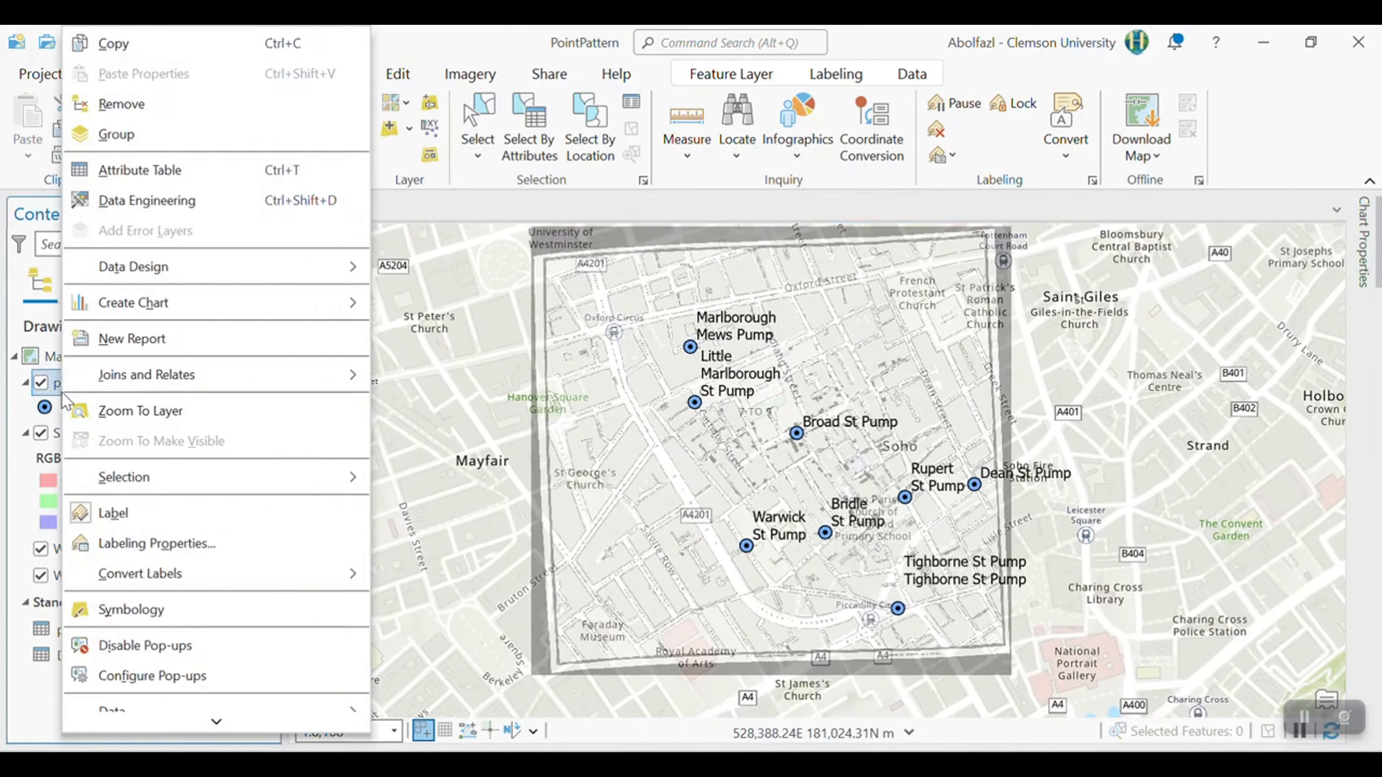
left_click(136, 514)
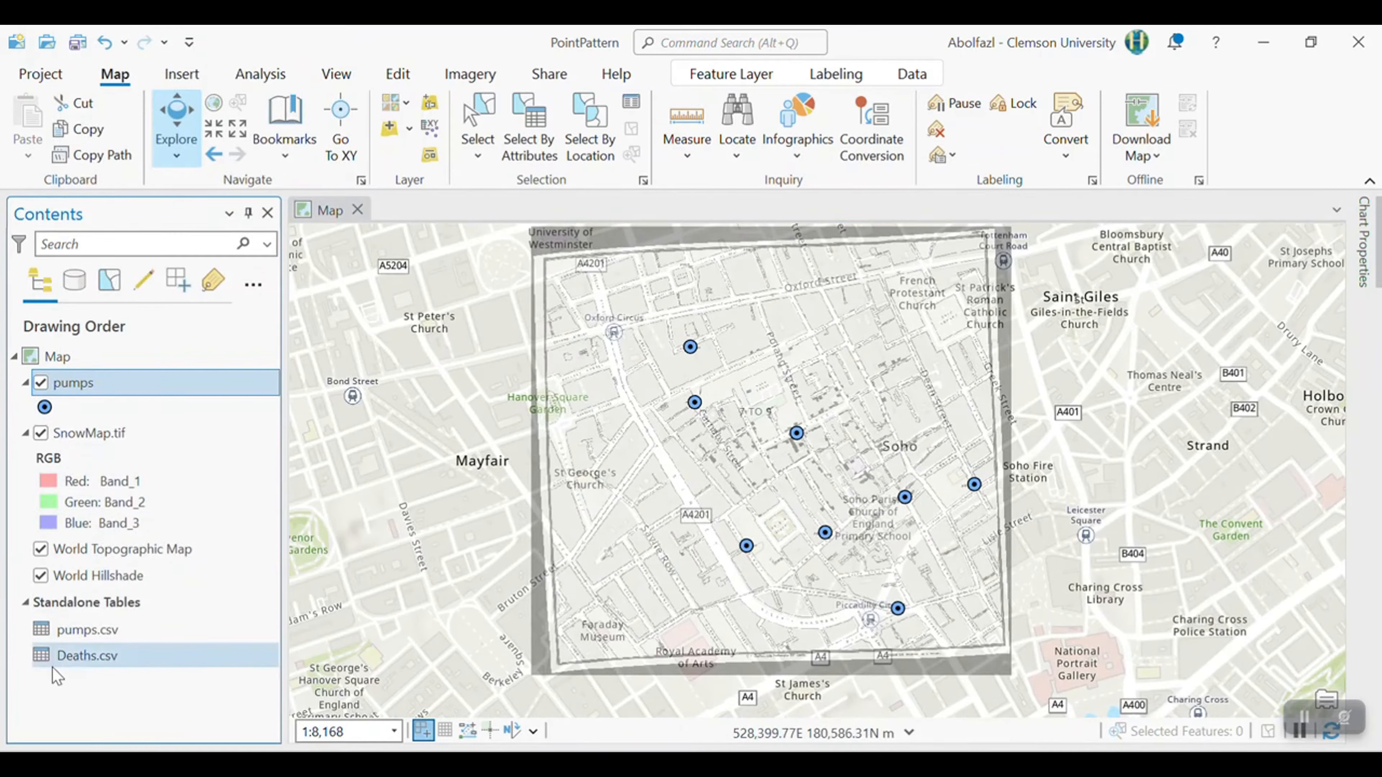
Step: Convert Deaths.csv to points with XY Table To Point, saving the output as Deaths in the 8_PointPattern folder of GIS_labs
right_click(89, 664)
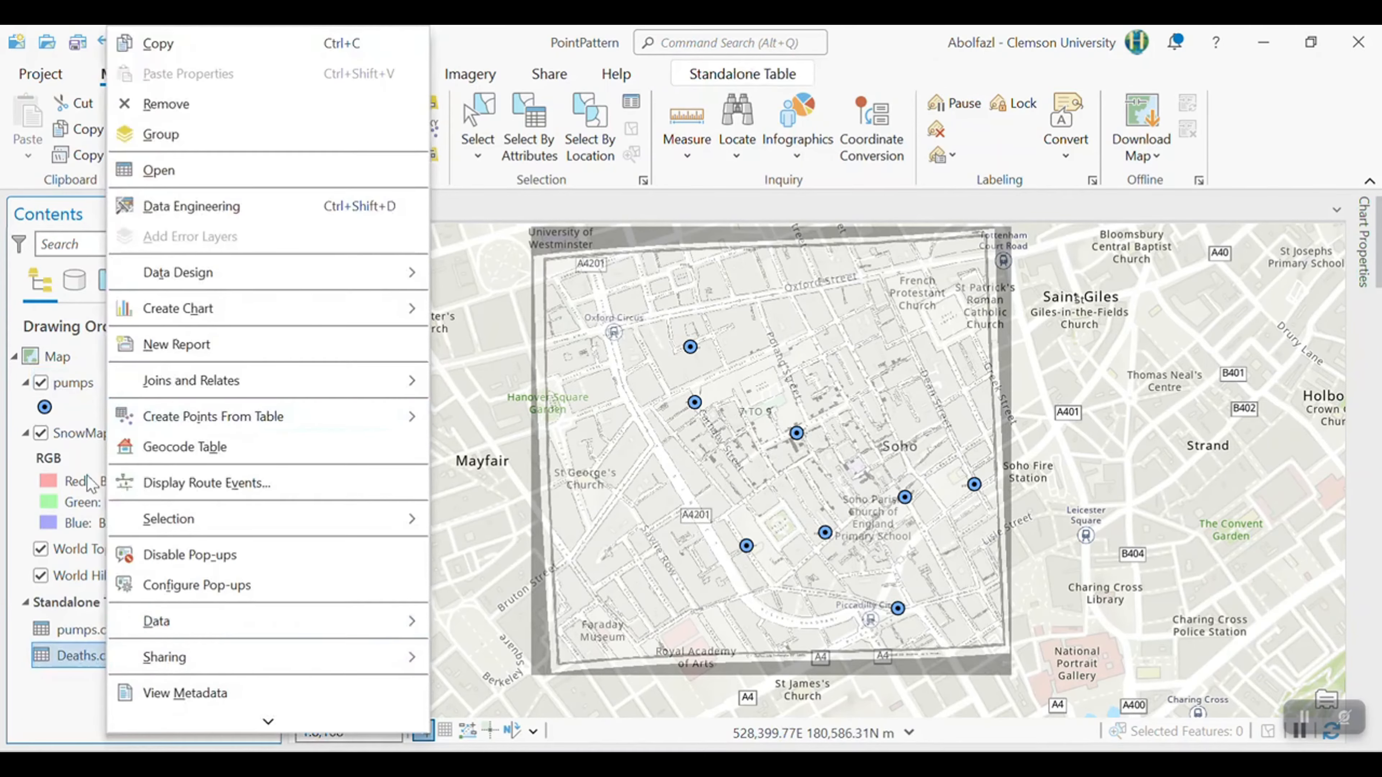
mouse_move(166, 428)
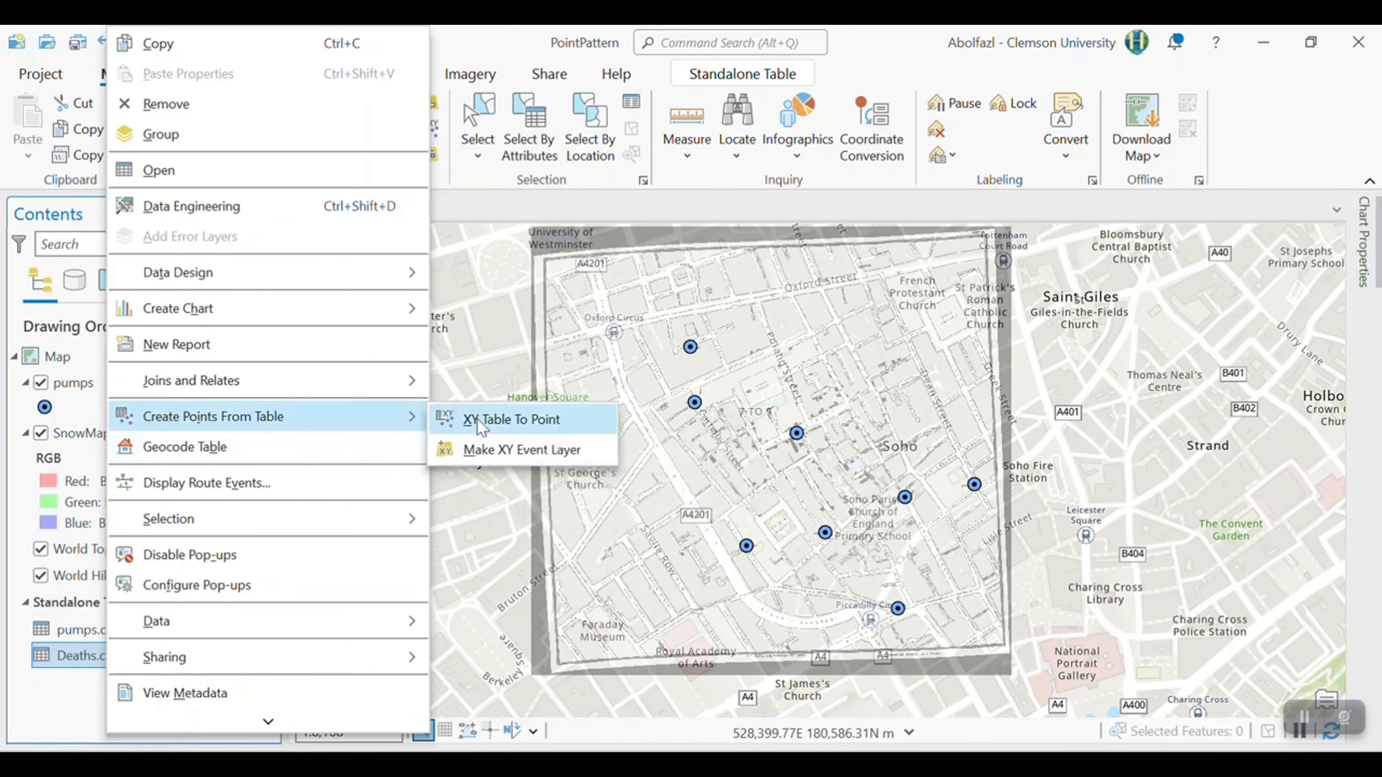
left_click(849, 157)
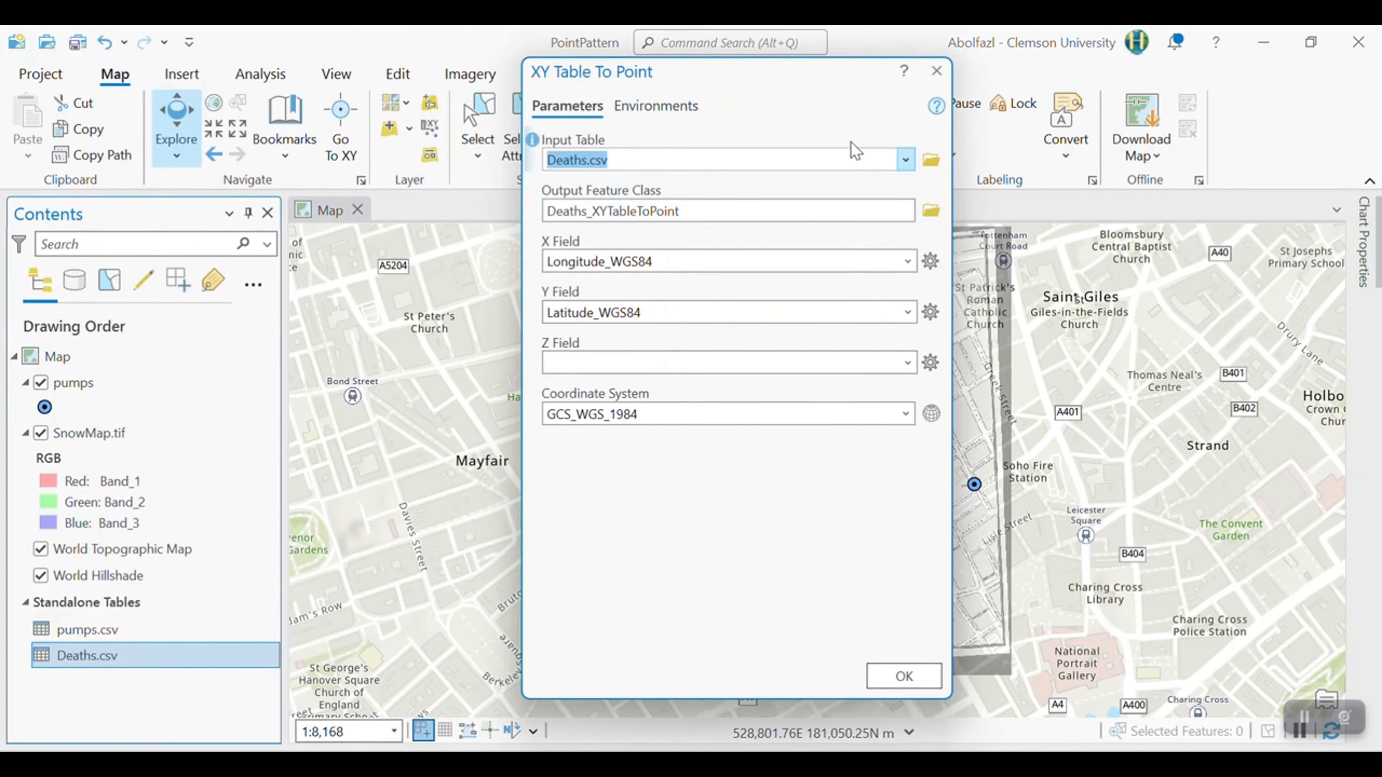
left_click(928, 213)
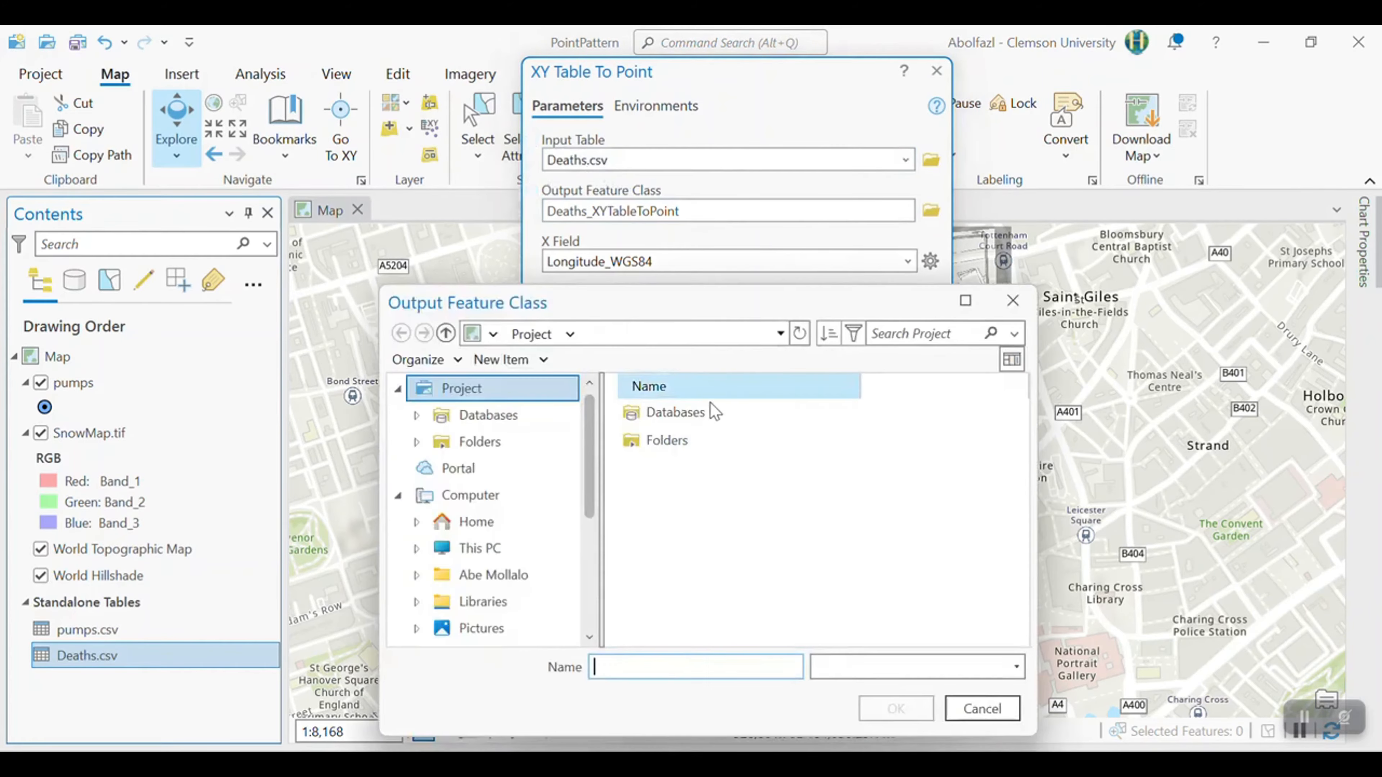
scroll(490, 610, "down", 3)
scroll(492, 632, "down", 3)
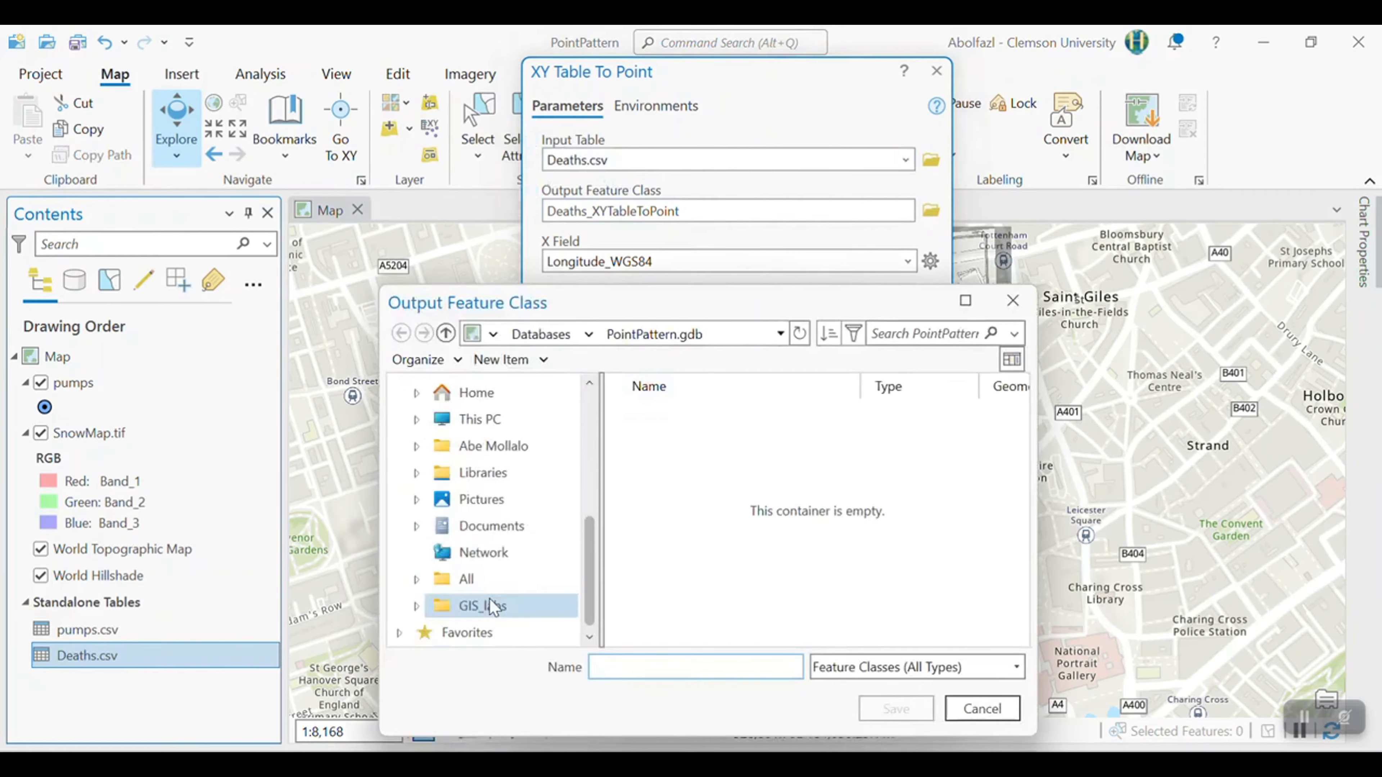
left_click(492, 606)
double_click(737, 611)
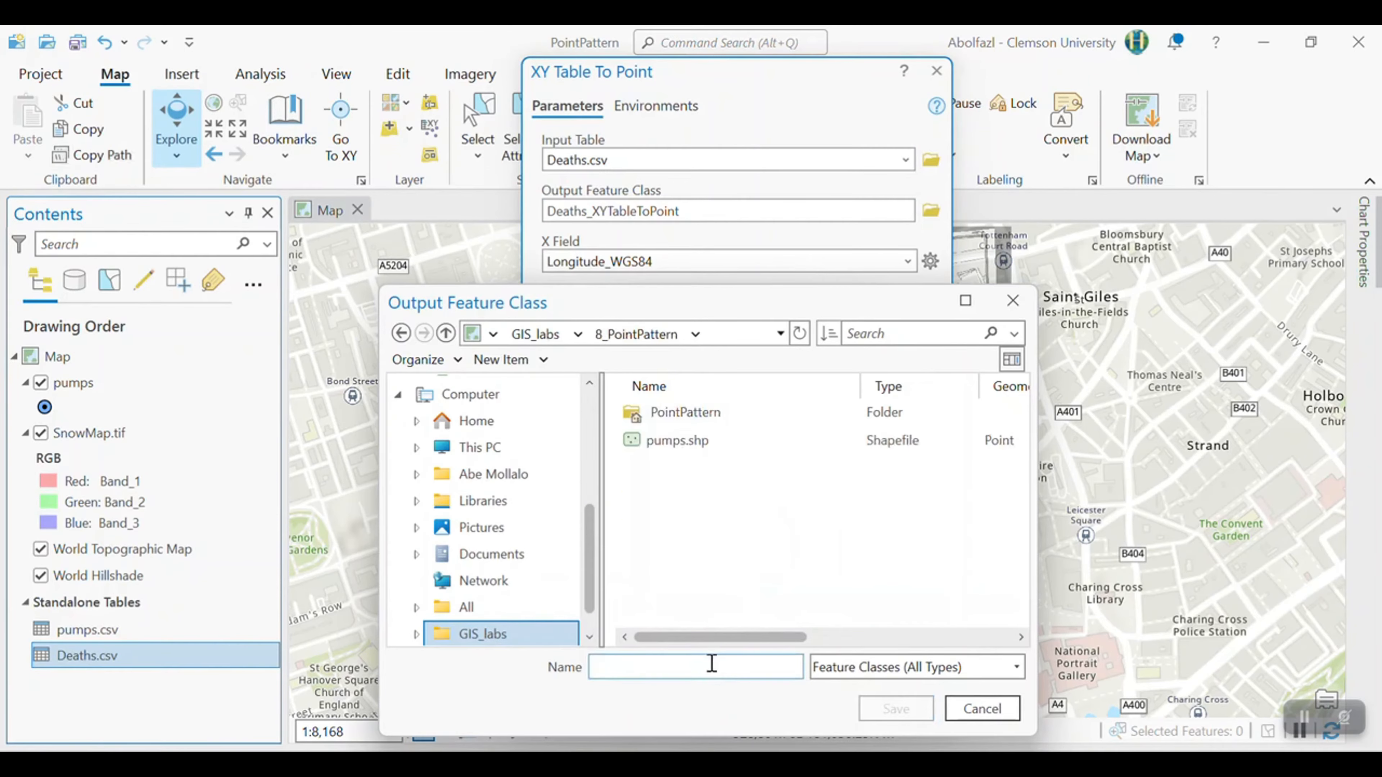
type("Deaths")
key("Return")
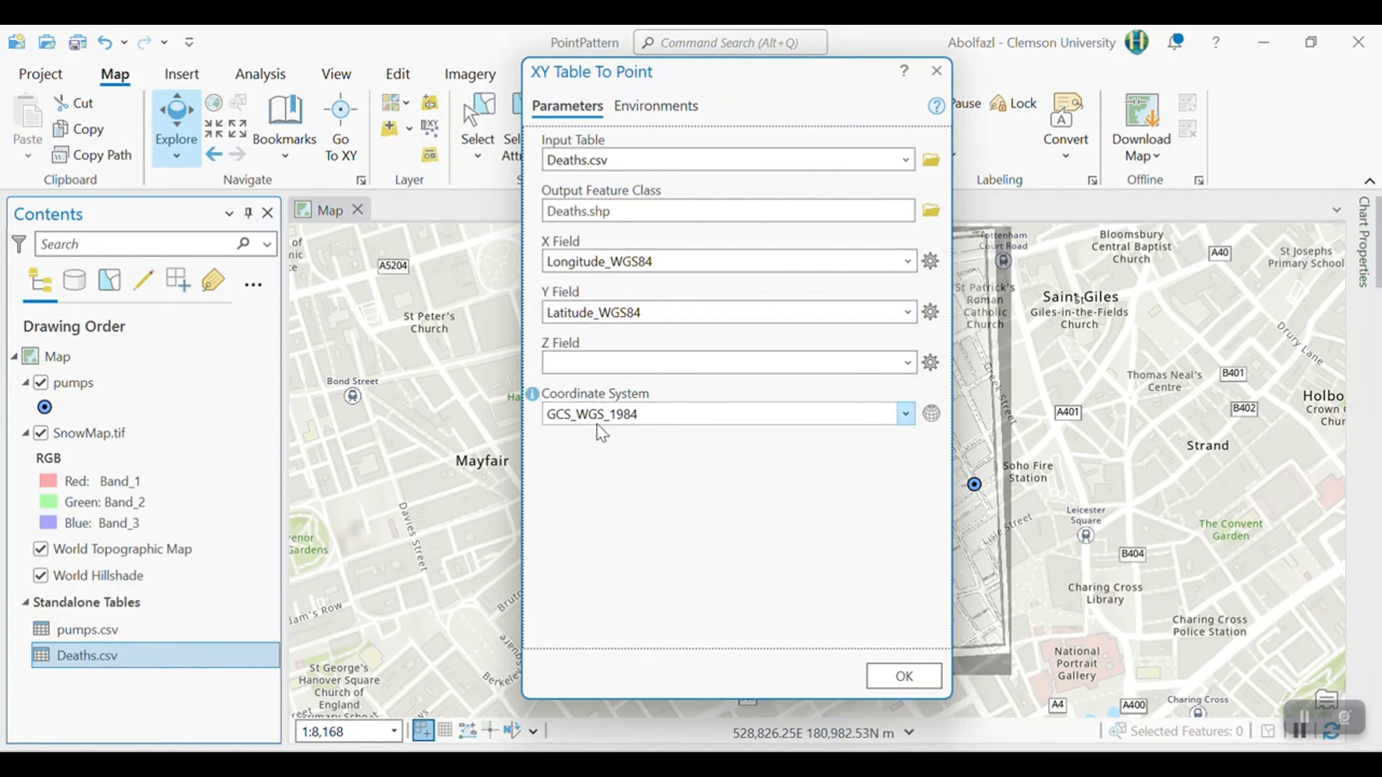
left_click(904, 676)
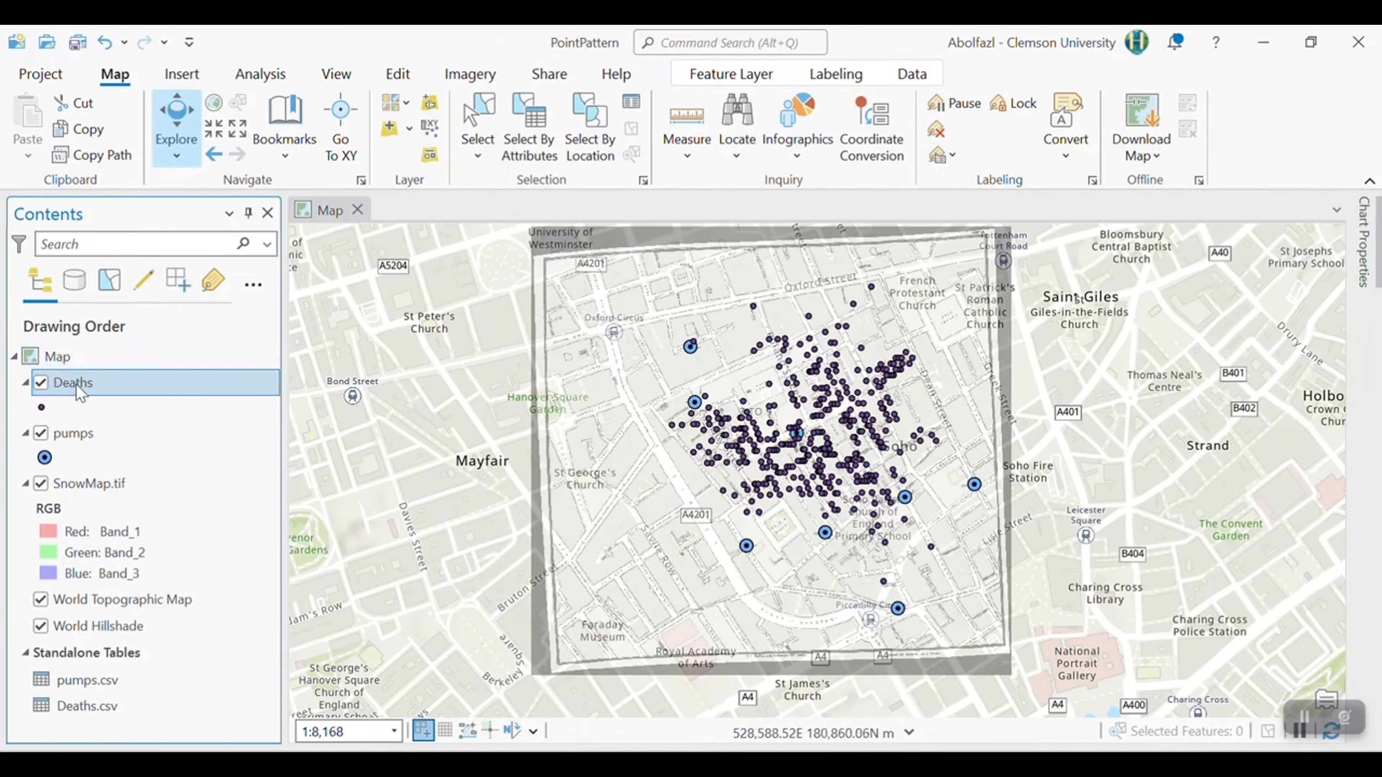
Step: Recolour the Deaths points red and move the pumps layer above Deaths in the drawing order
right_click(42, 407)
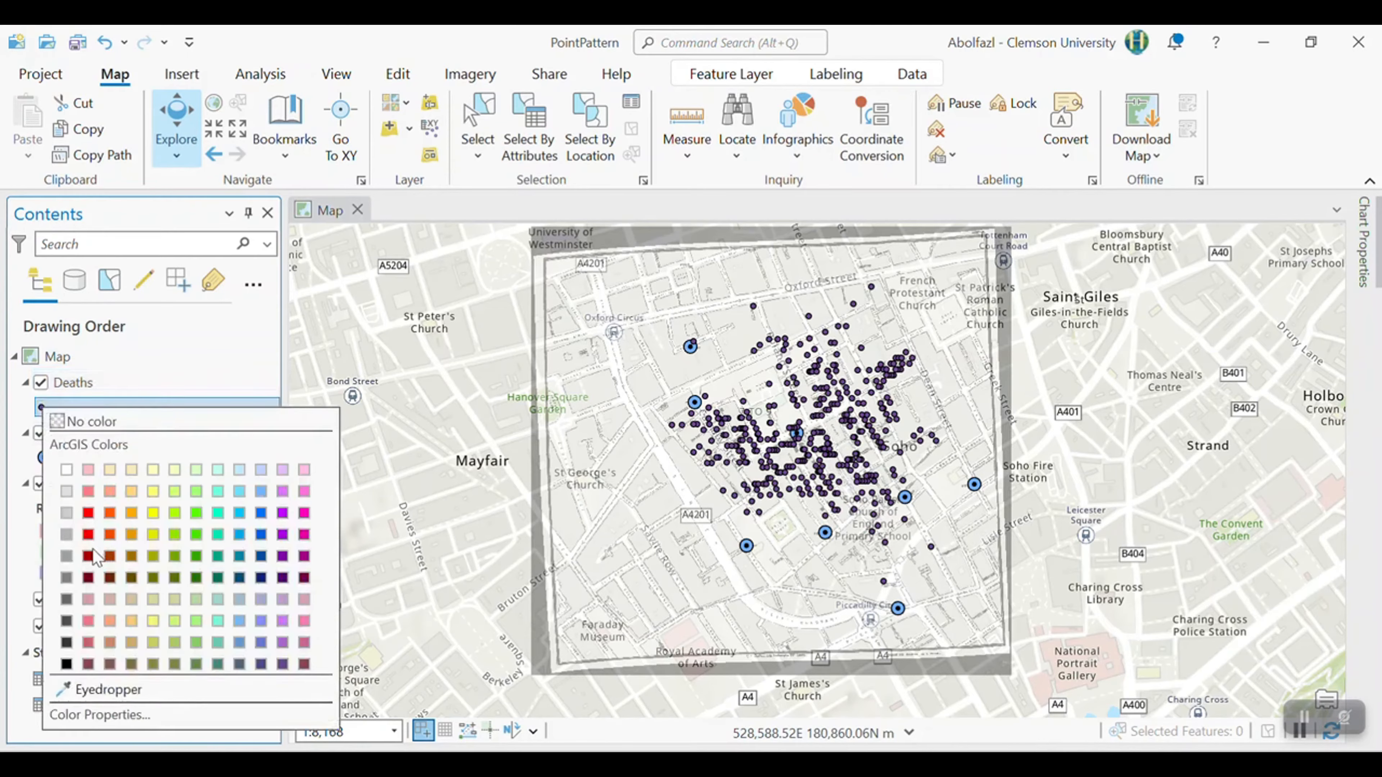
left_click(88, 535)
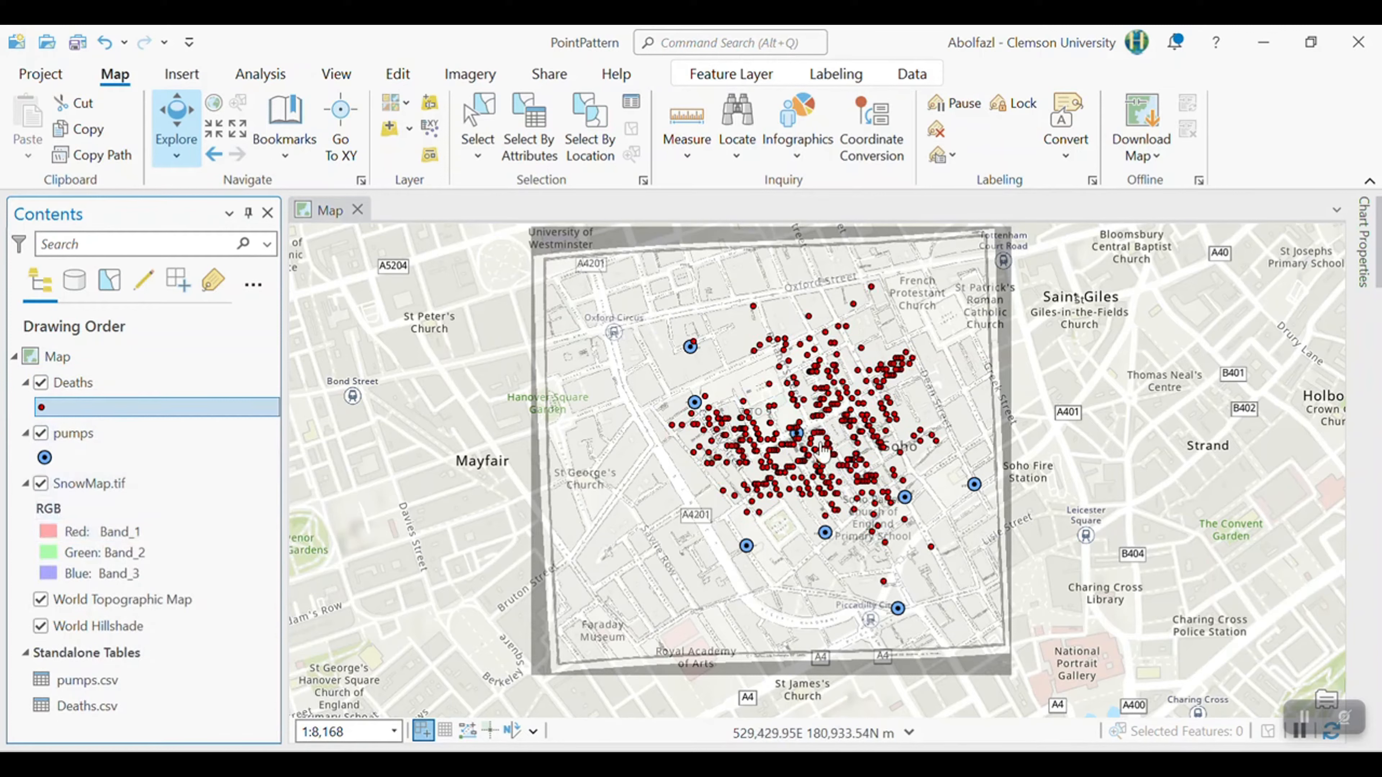
left_click_drag(108, 439, 97, 381)
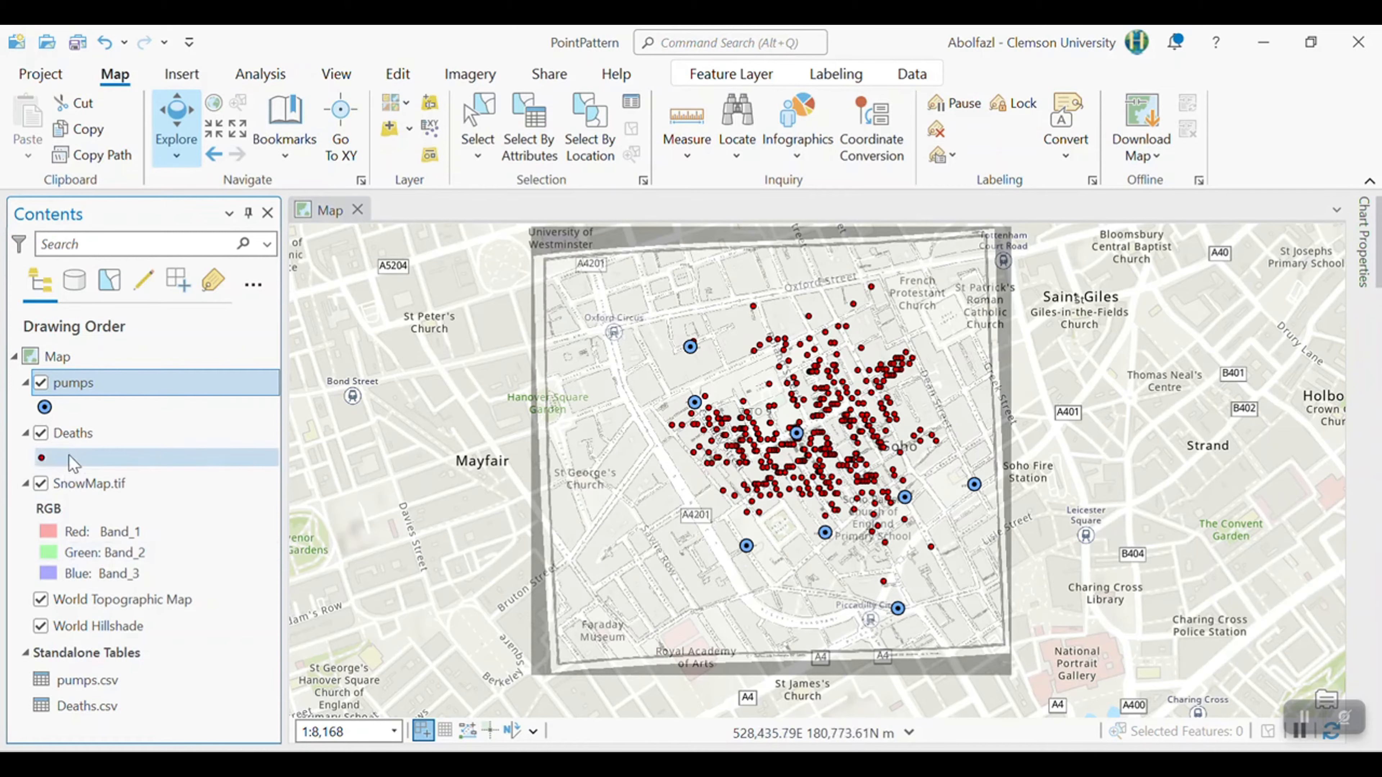
Step: Symbolize the Deaths layer with Proportional Symbols based on the deaths_Cou field
right_click(101, 442)
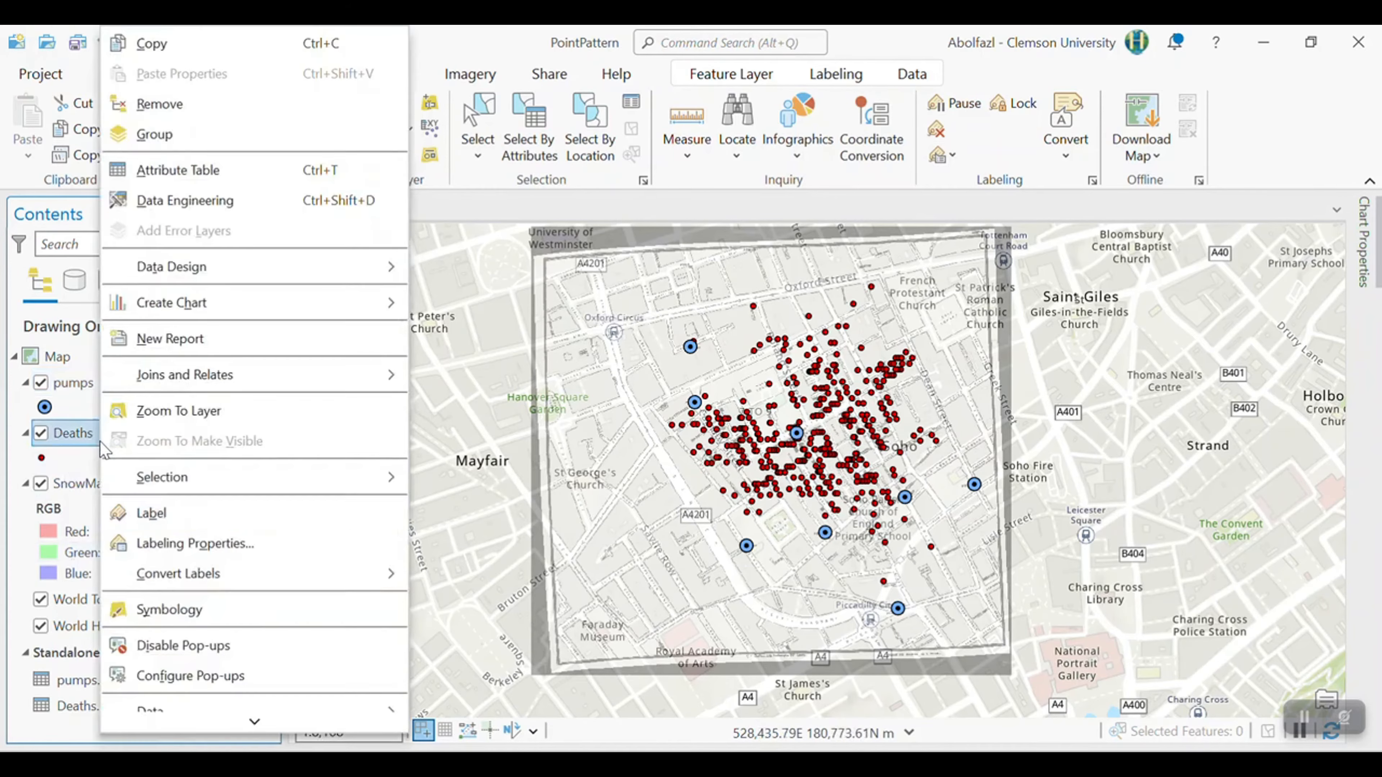
left_click(185, 610)
left_click(1110, 319)
scroll(1037, 473, "down", 4)
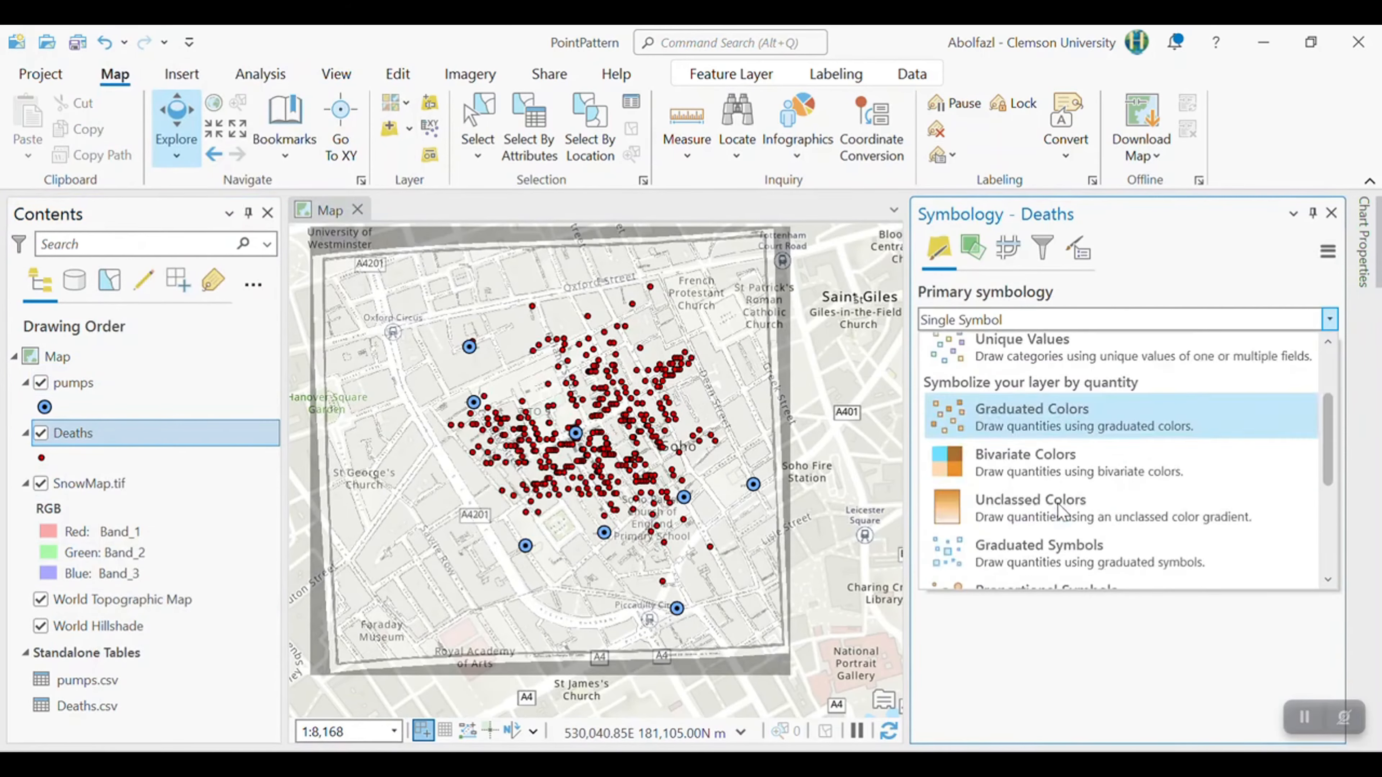
scroll(1022, 381, "up", 1)
left_click(1021, 393)
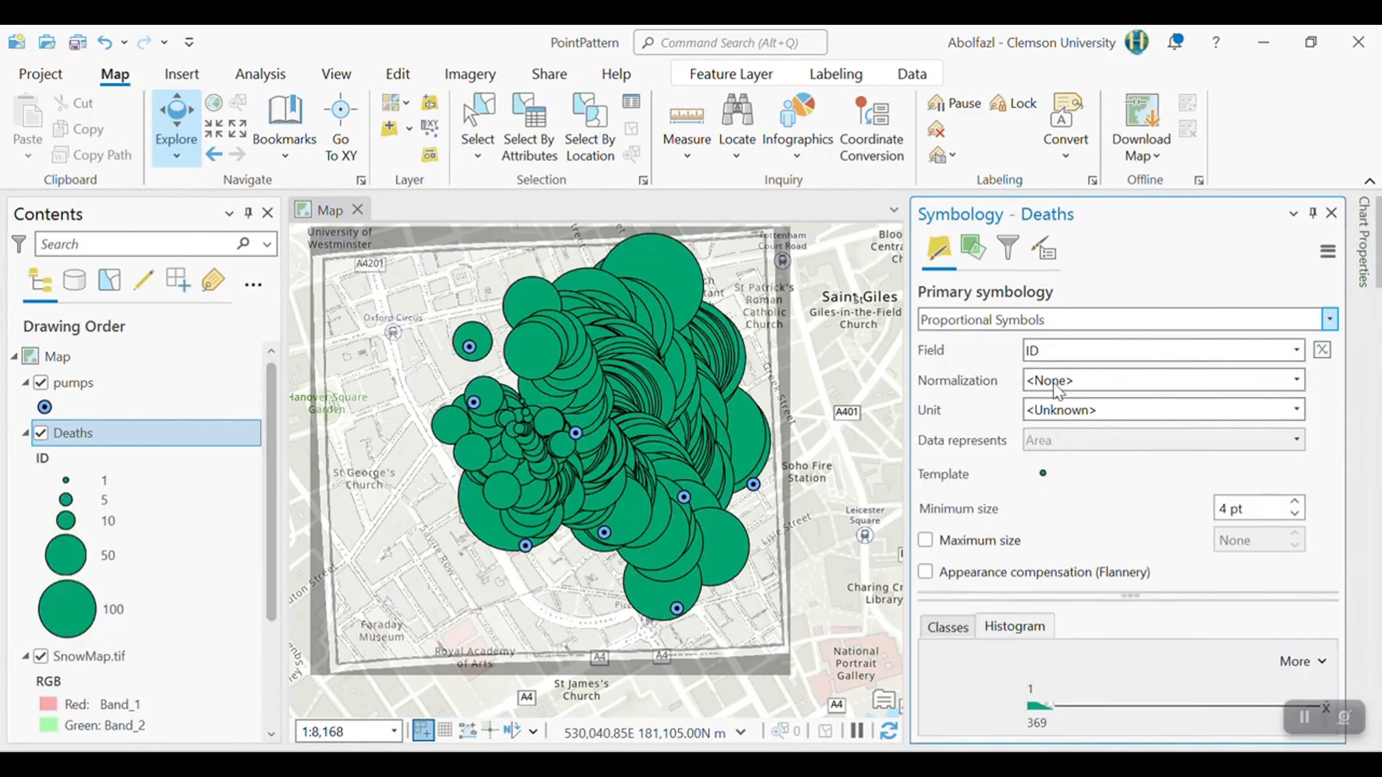
left_click(1063, 359)
left_click(1064, 403)
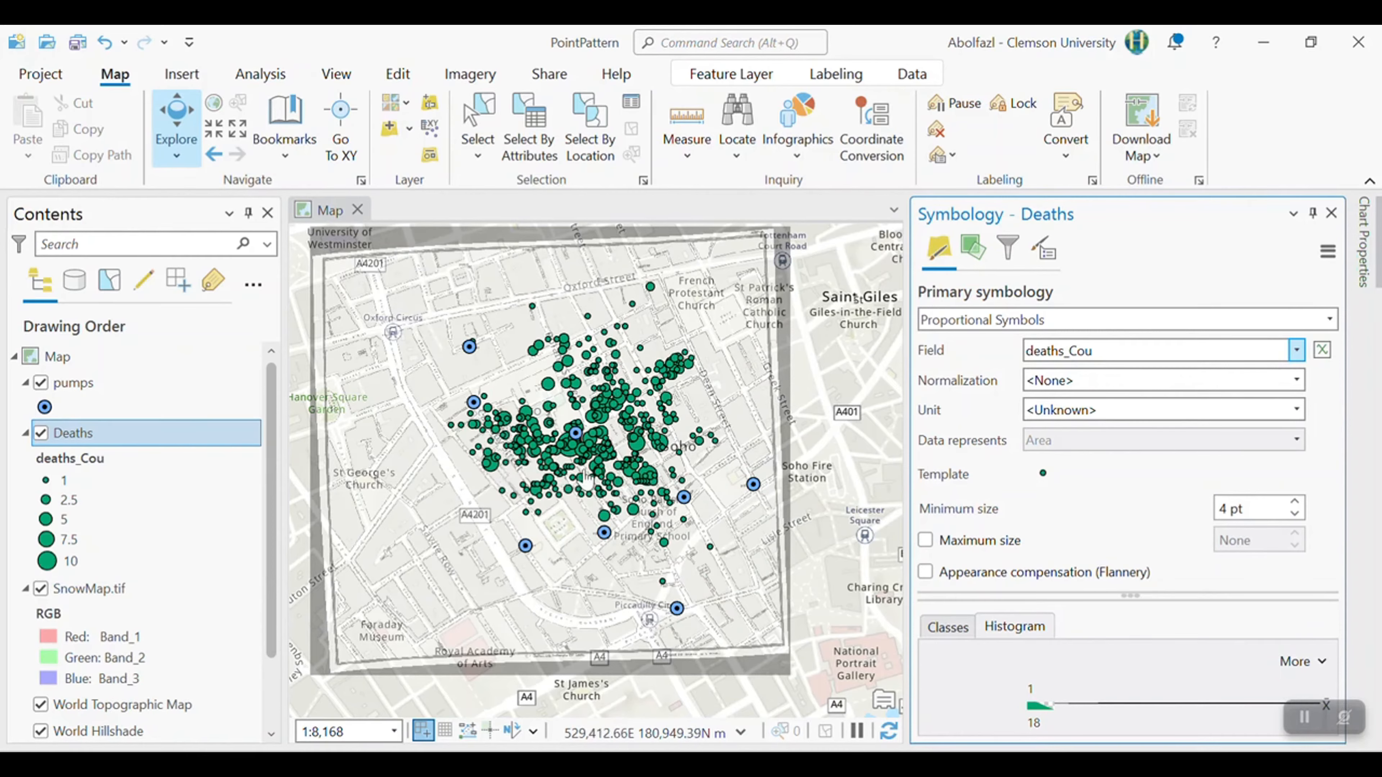
Step: Move the Deaths layer above pumps in the drawing order and inspect how the deaths cluster around the pumps
scroll(584, 469, "up", 2)
mouse_move(215, 436)
left_mouse_down()
mouse_move(148, 435)
mouse_move(82, 387)
left_mouse_up()
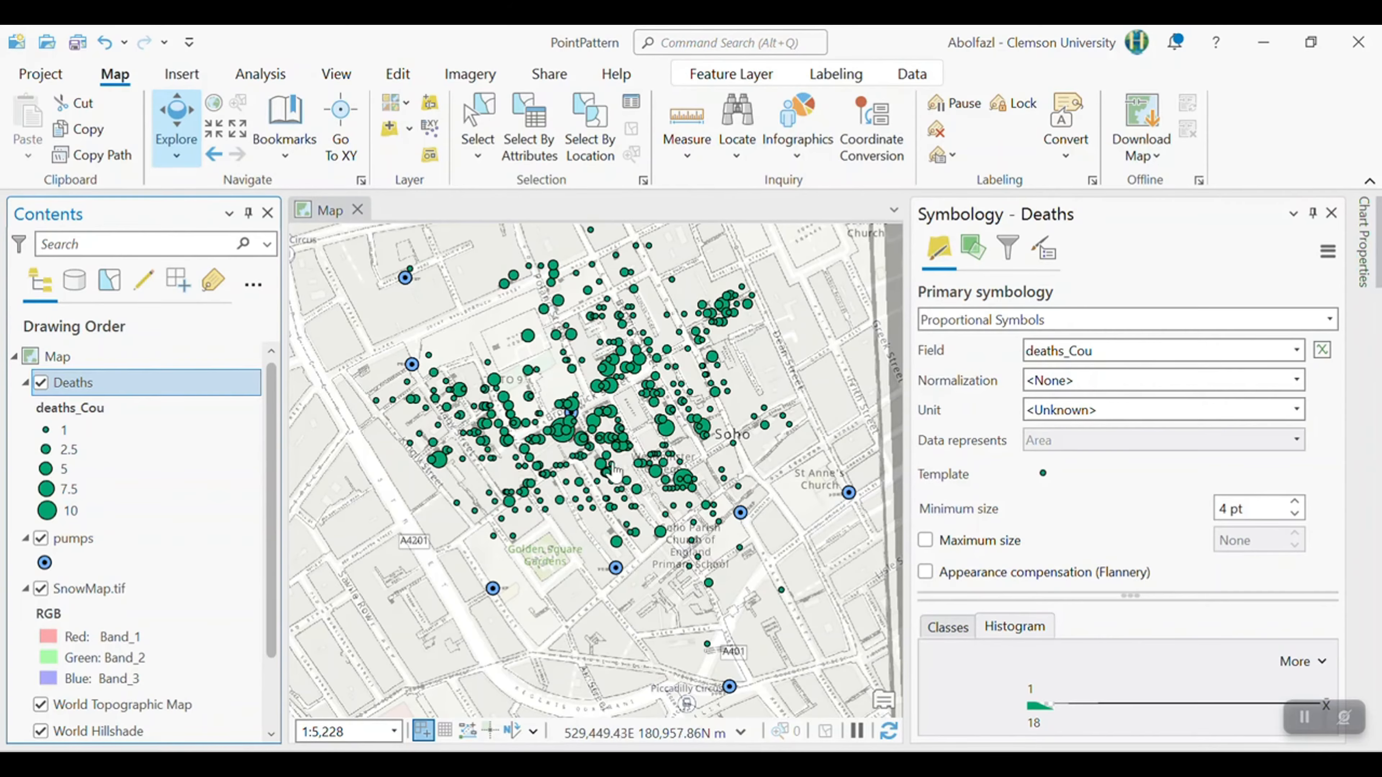
scroll(609, 468, "down", 2)
scroll(620, 484, "up", 2)
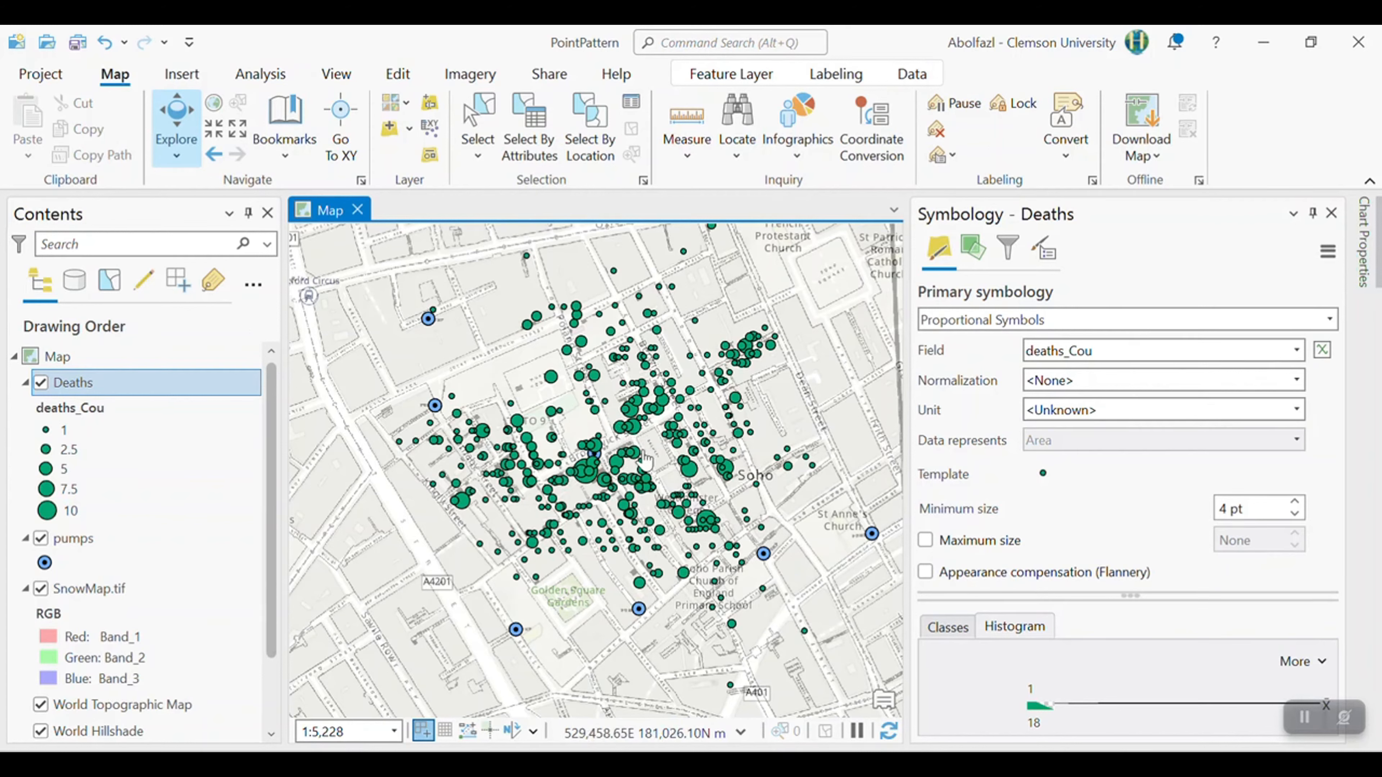
Step: Review the Mean Center and Weighted Mean Center formulas on Esri's help page in the browser, and return to ArcGIS Pro
left_click(669, 766)
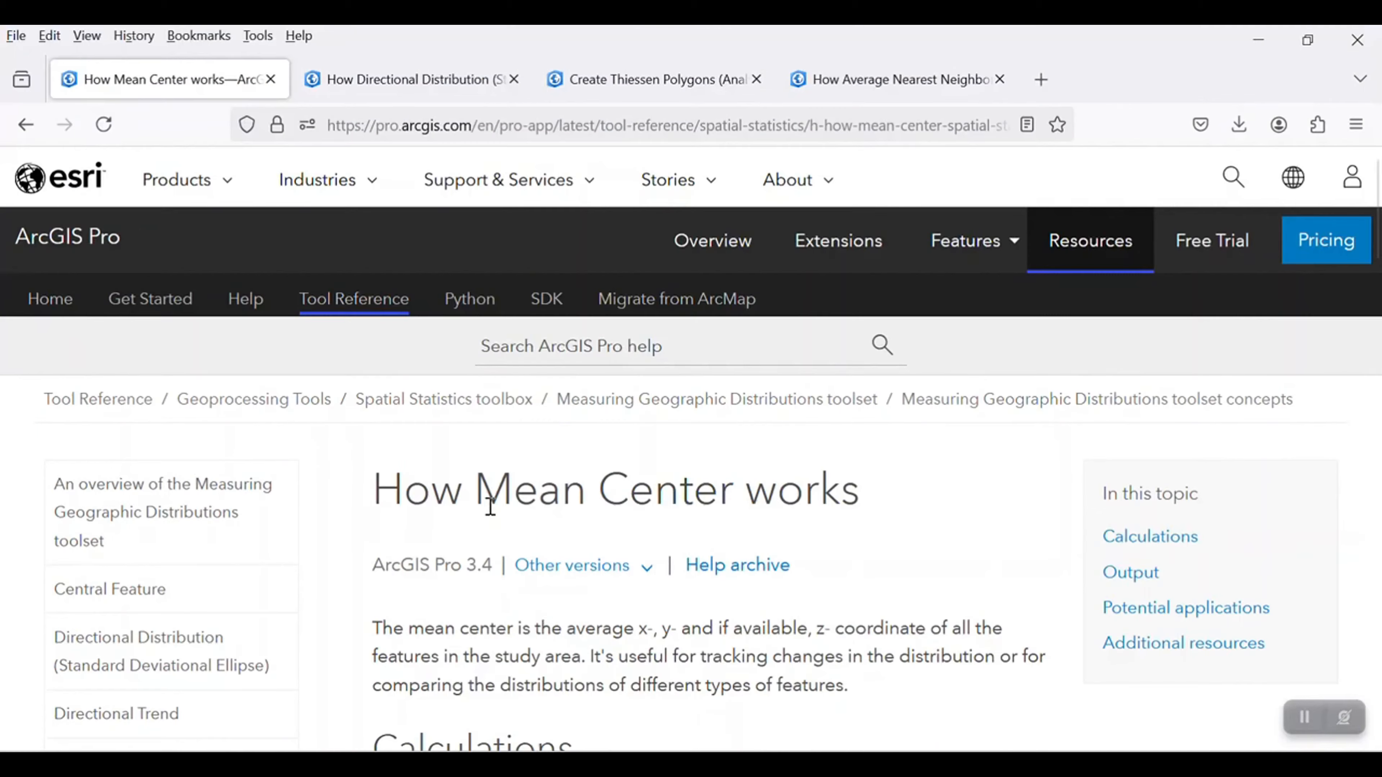
scroll(580, 516, "down", 5)
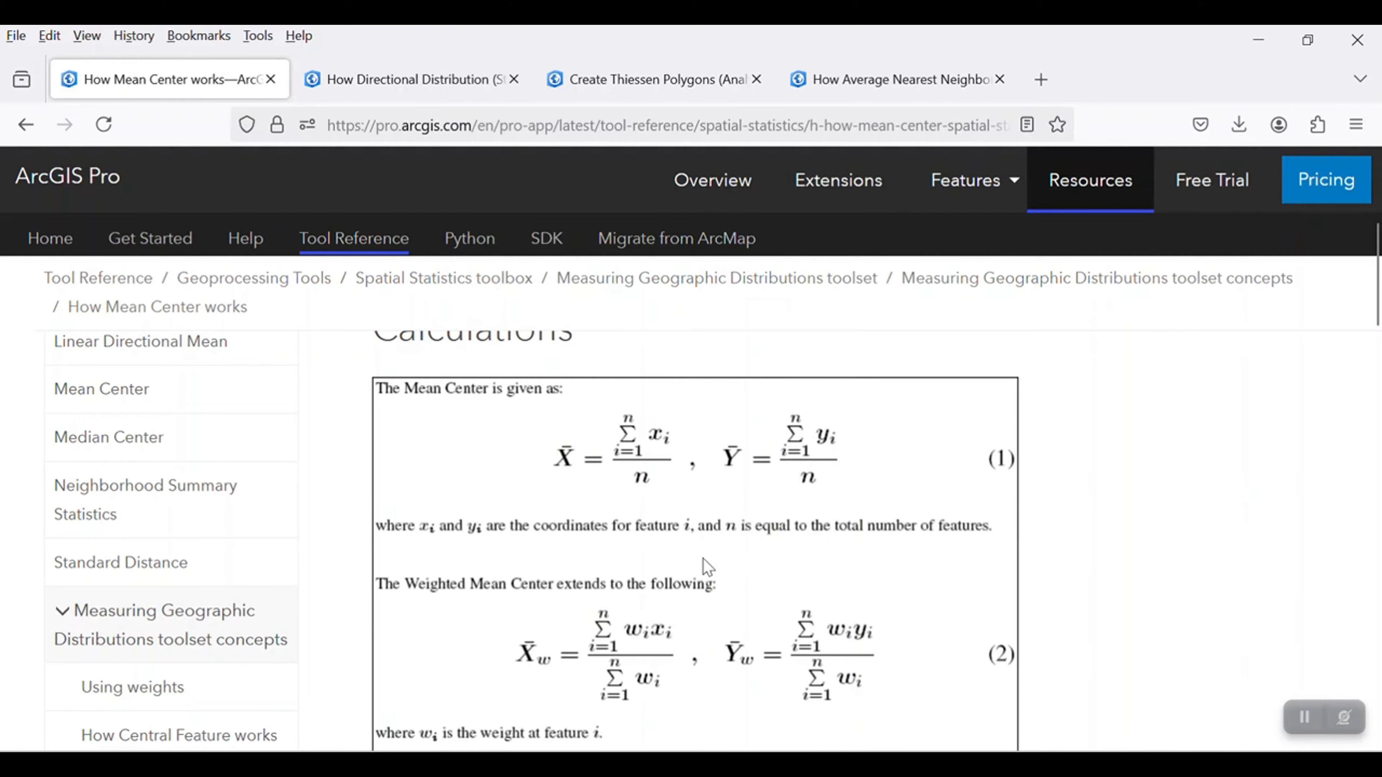
left_click(798, 763)
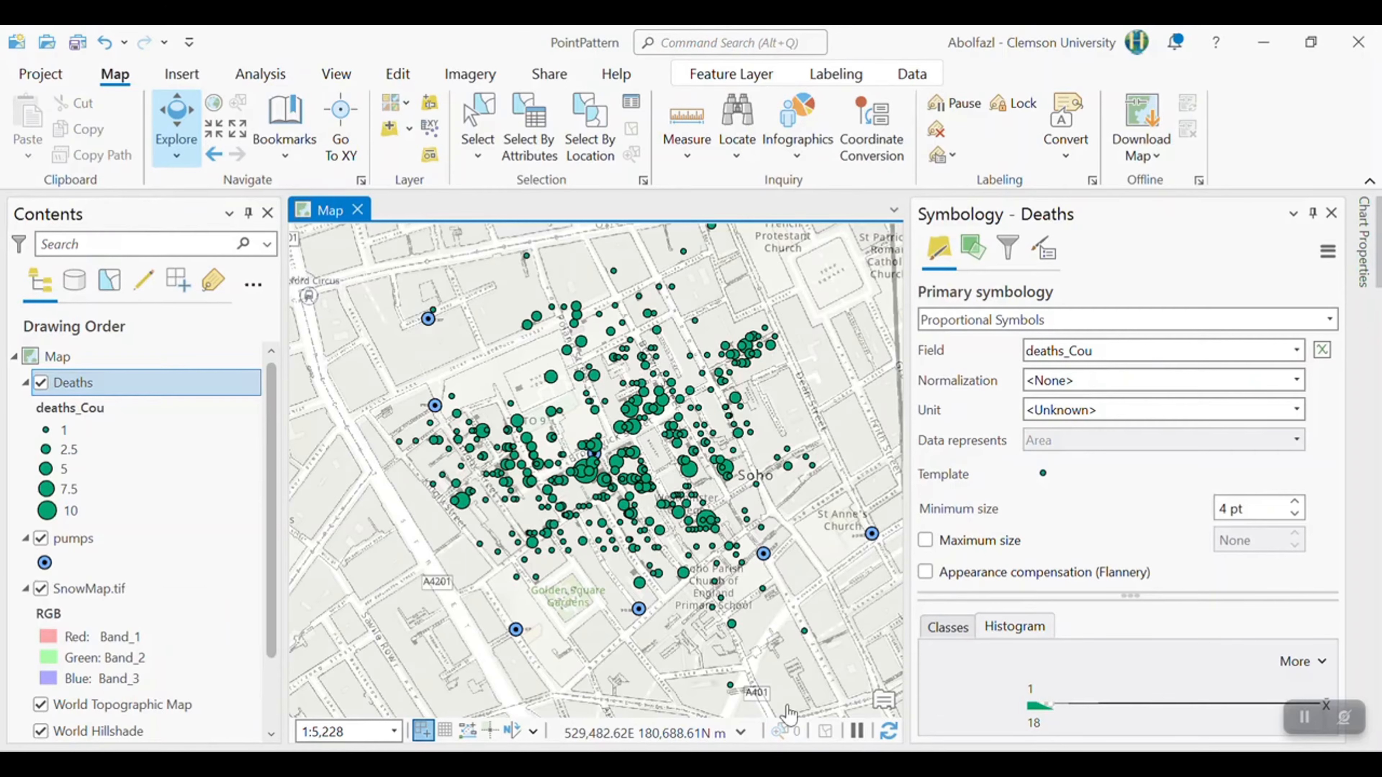
Step: Open the Mean Center tool from the Measuring Geographic Distributions toolset of Spatial Statistics Tools
left_click(260, 74)
left_click(250, 122)
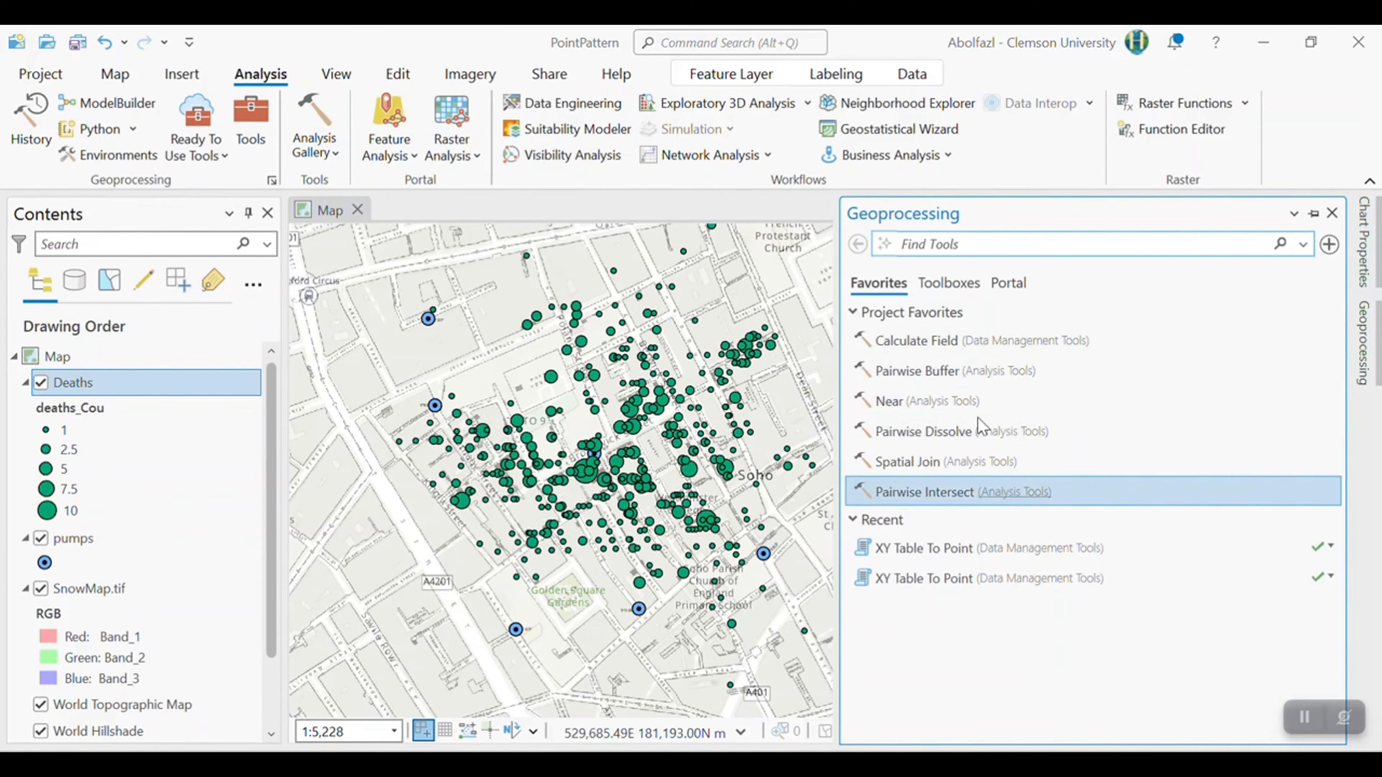
left_click(948, 283)
scroll(962, 531, "down", 8)
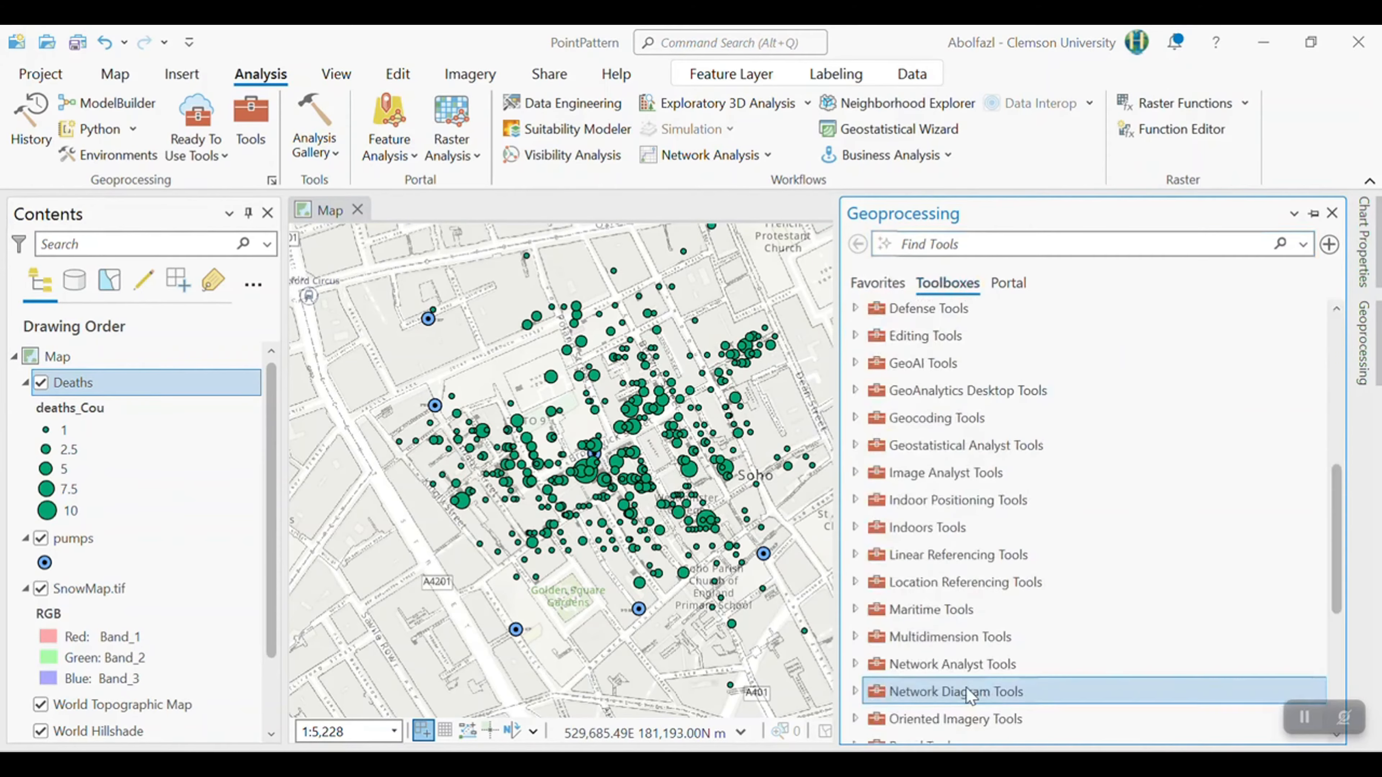
scroll(968, 696, "down", 4)
double_click(964, 703)
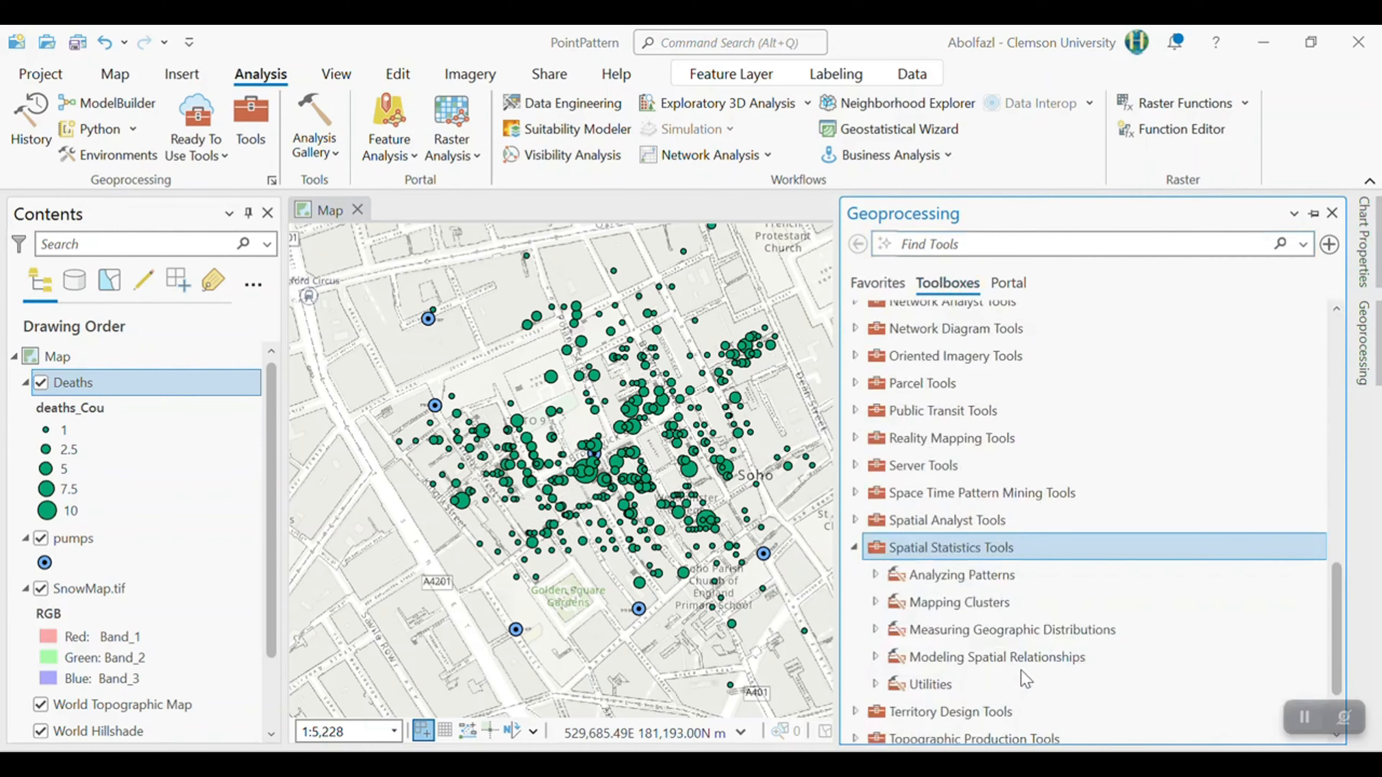
double_click(1037, 632)
scroll(1066, 681, "down", 4)
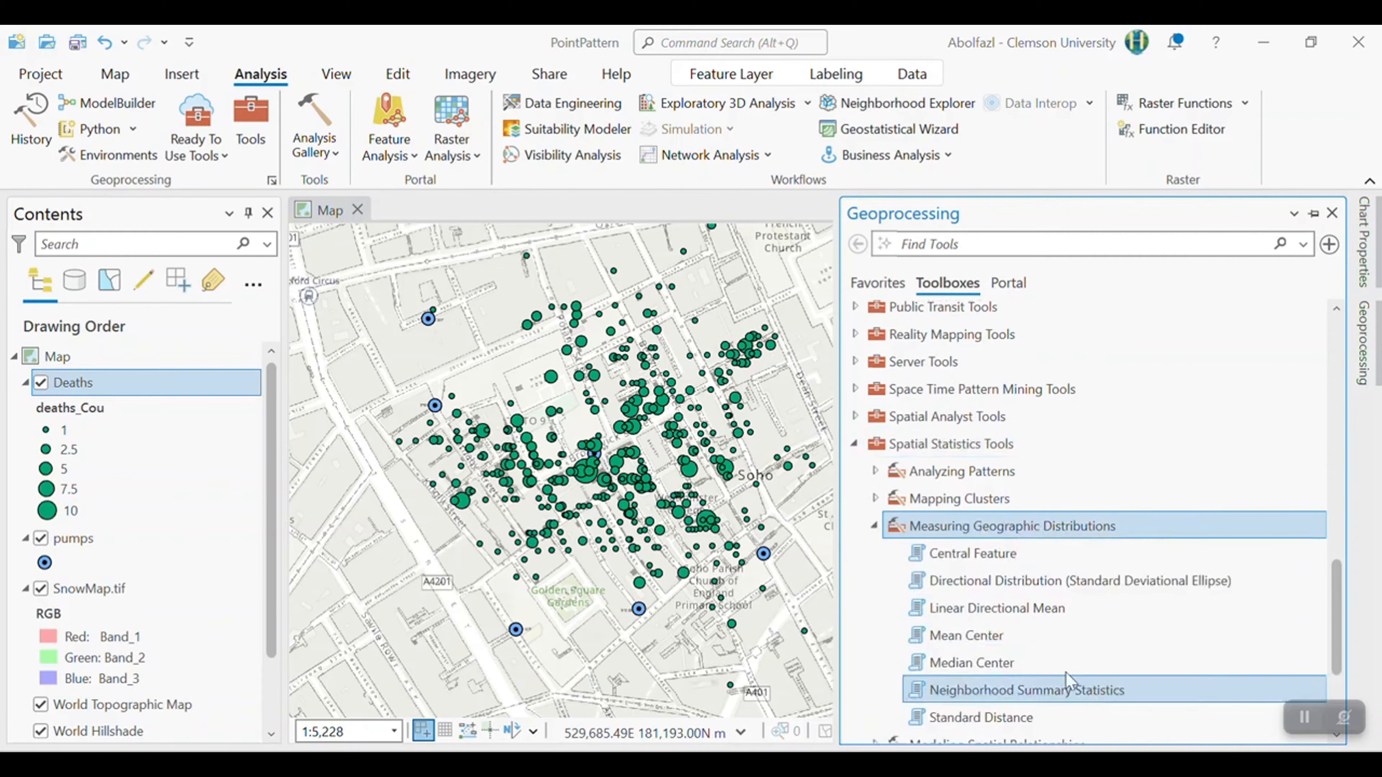
left_click(997, 645)
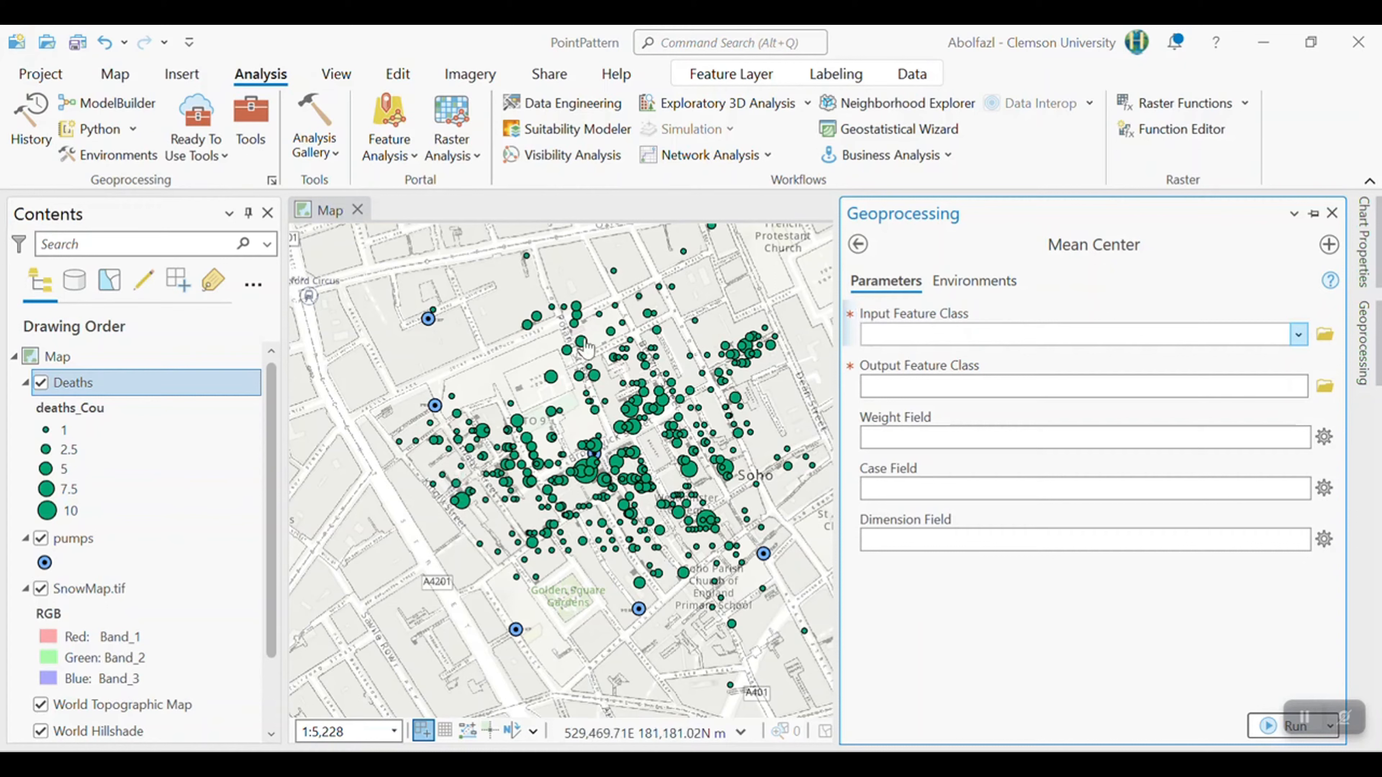
Step: Run Mean Center on the Deaths layer with deaths_Cou as the weight field and Deaths_MeanCenter as the output feature class
left_click(1298, 334)
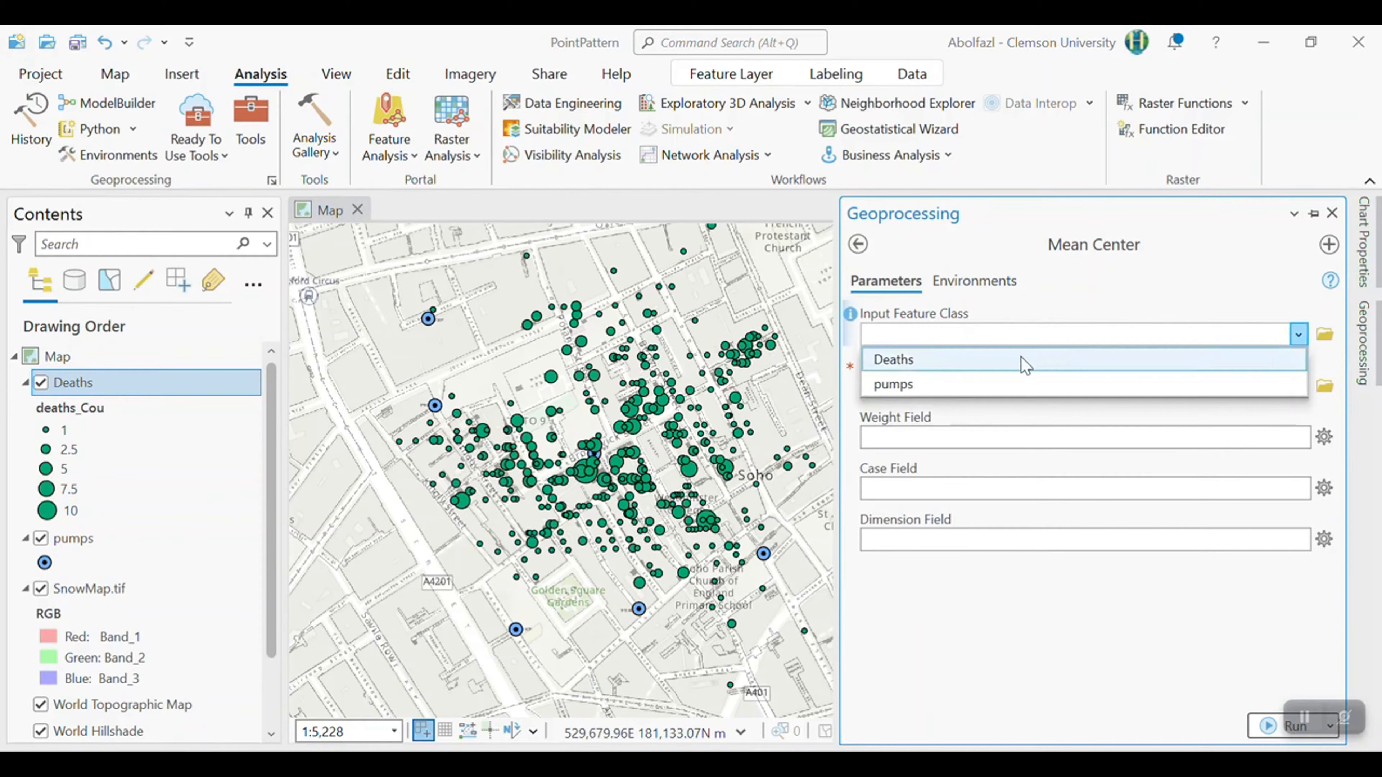
left_click(1025, 364)
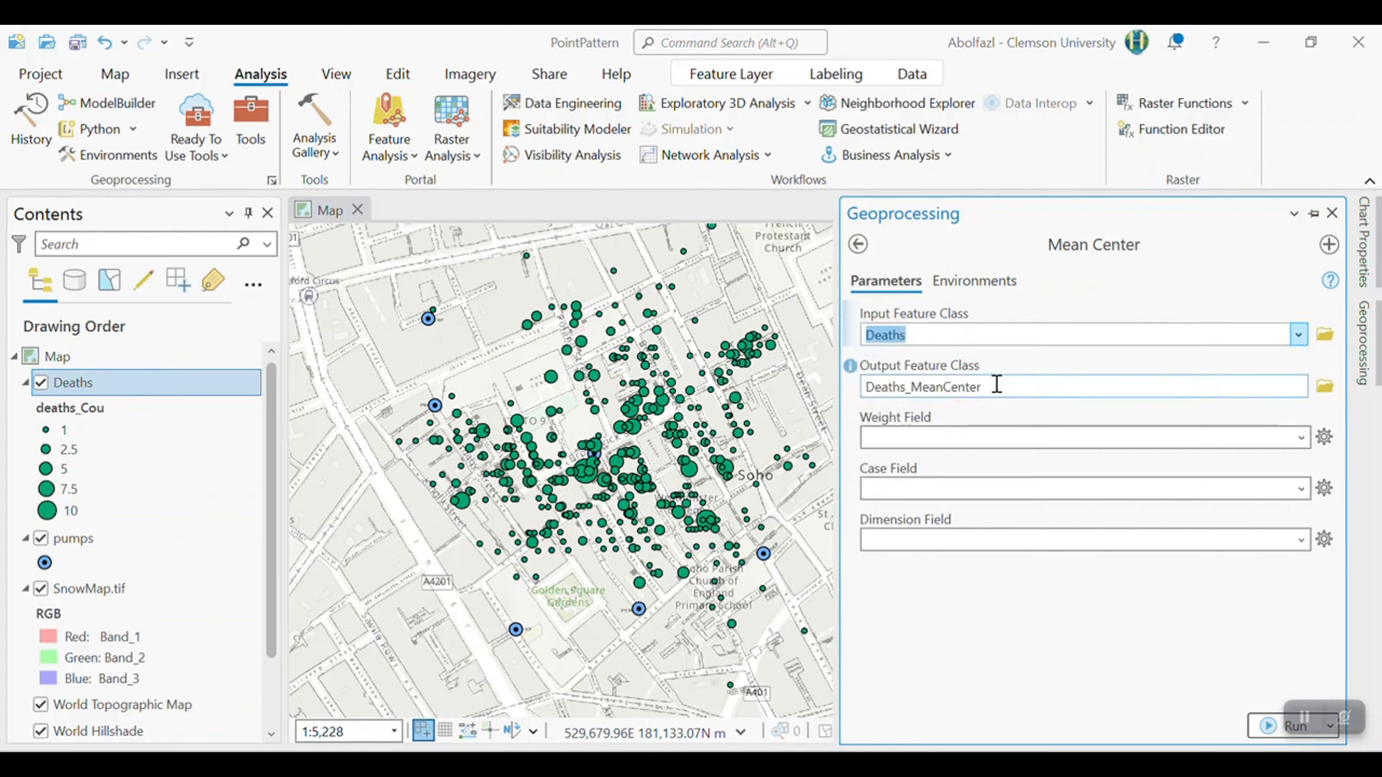
left_click(1191, 391)
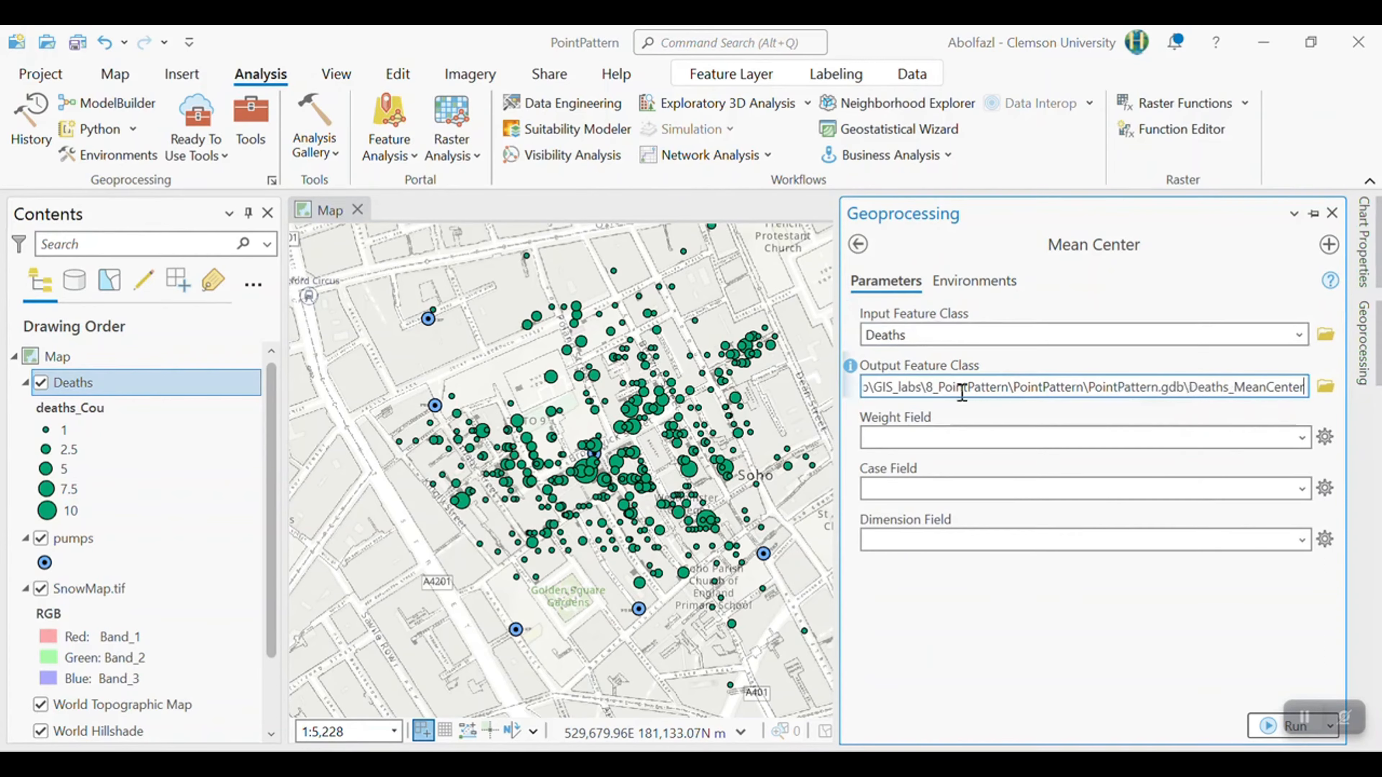
left_click(1302, 438)
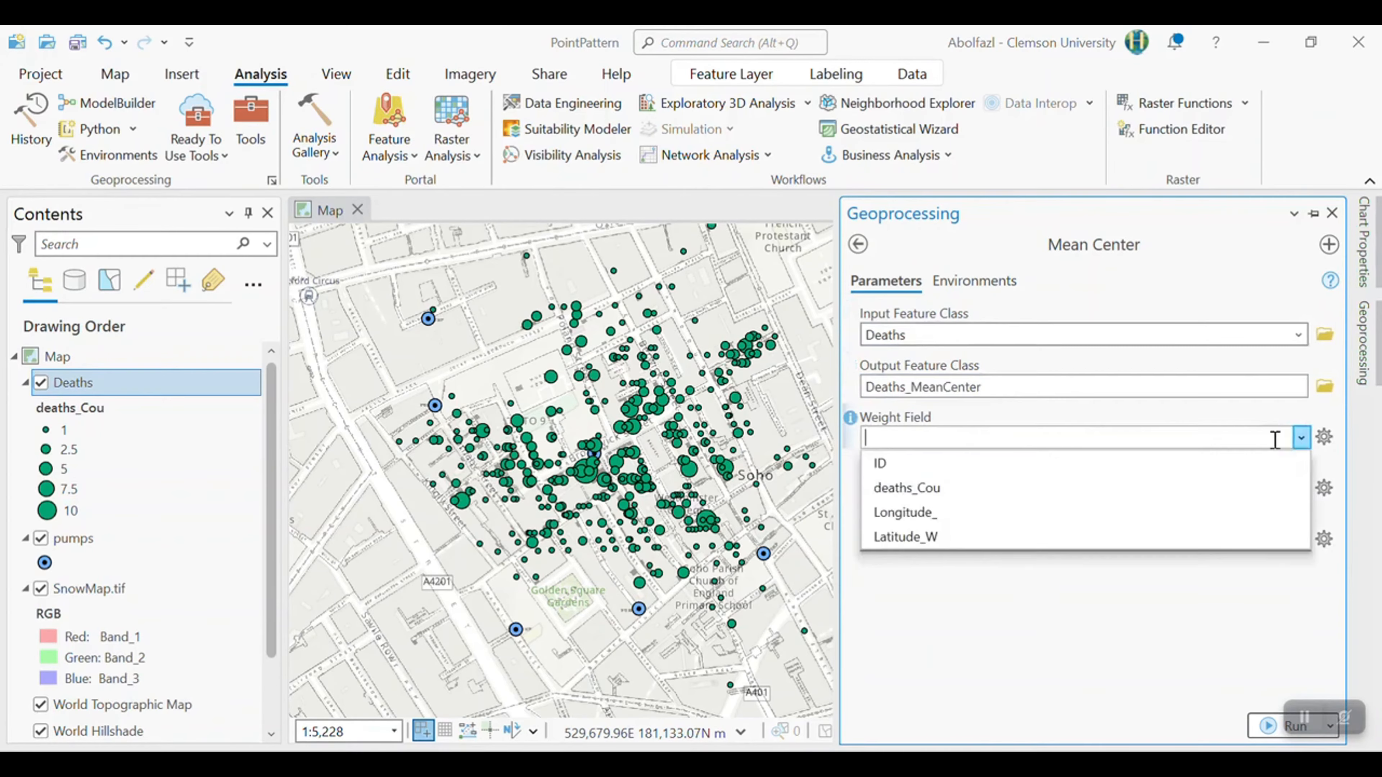
left_click(951, 498)
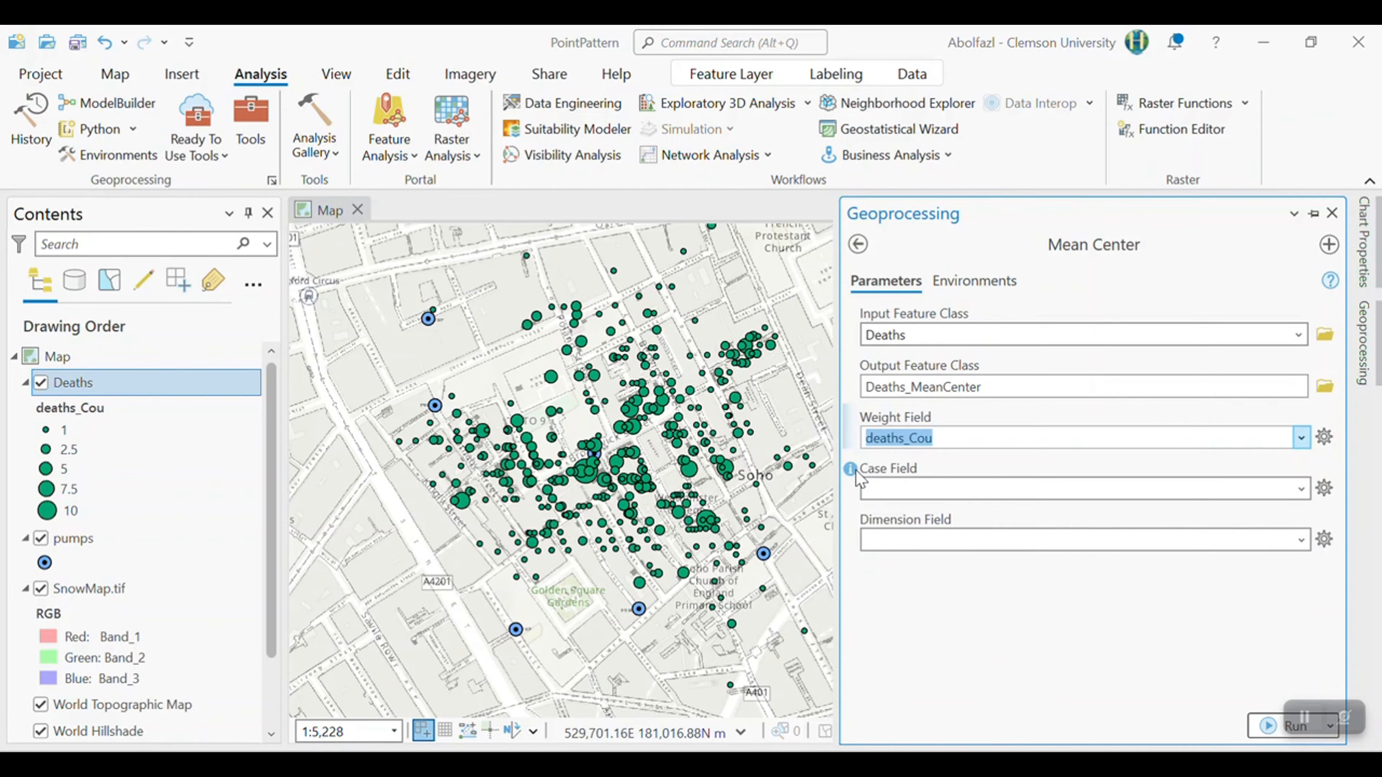
mouse_move(852, 472)
left_click(1262, 726)
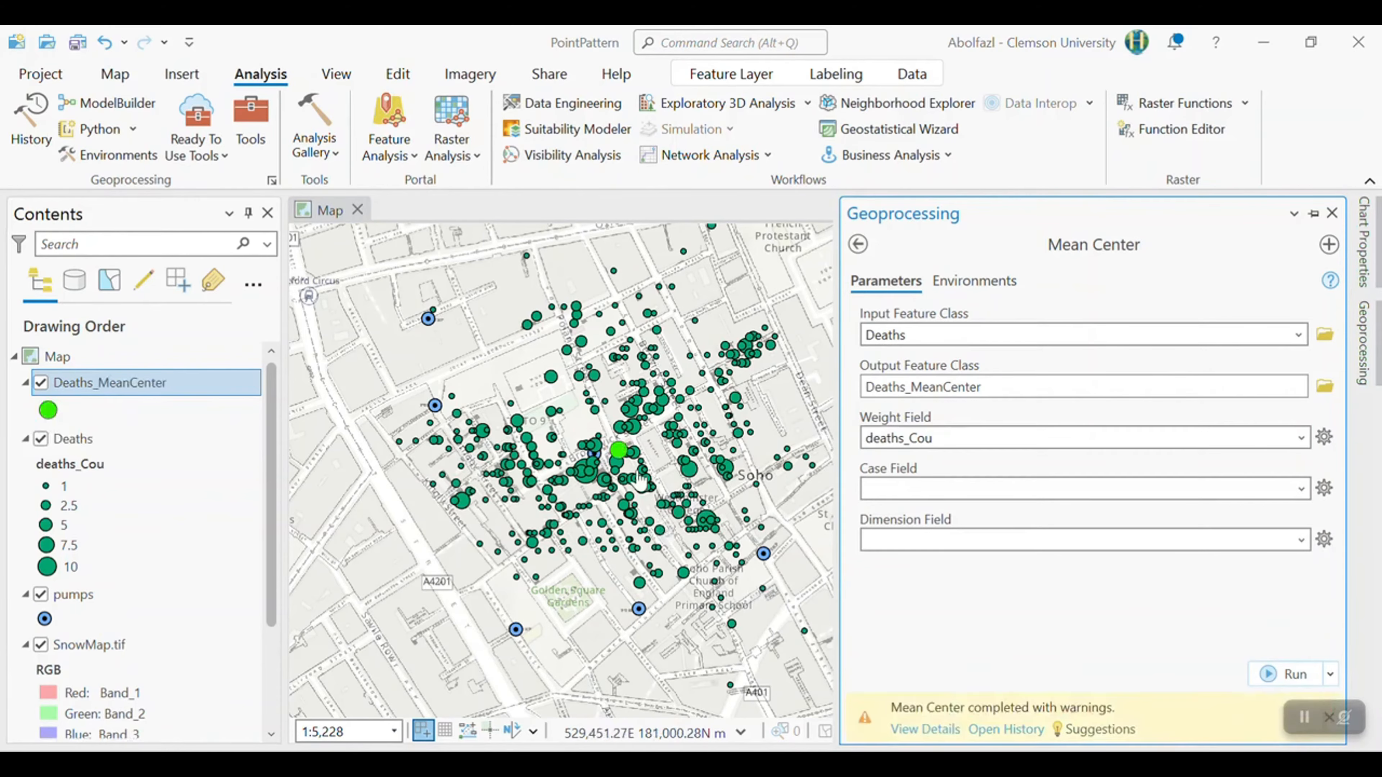
Step: Measure the planar distance in feet on the map from the mean center of deaths to the Broad Street pump
scroll(636, 463, "up", 3)
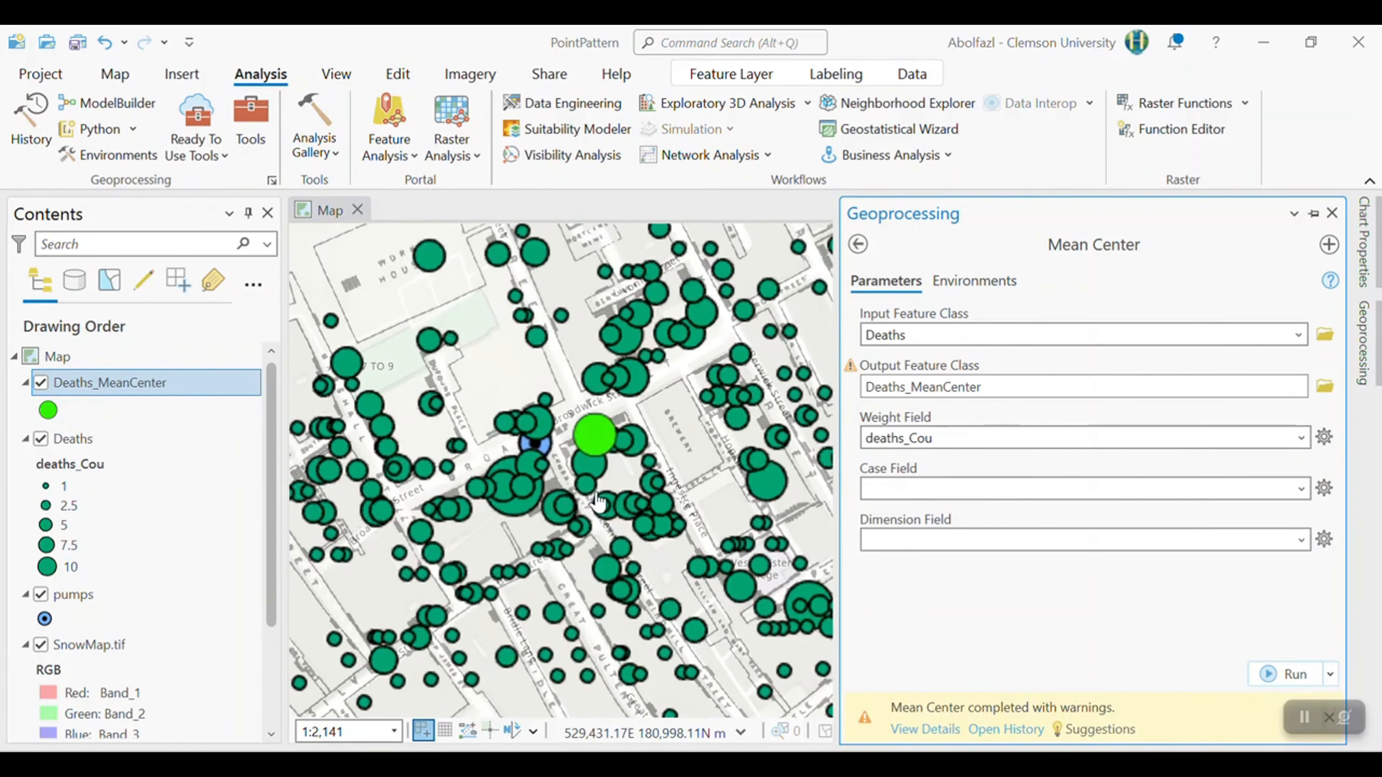
scroll(583, 506, "up", 2)
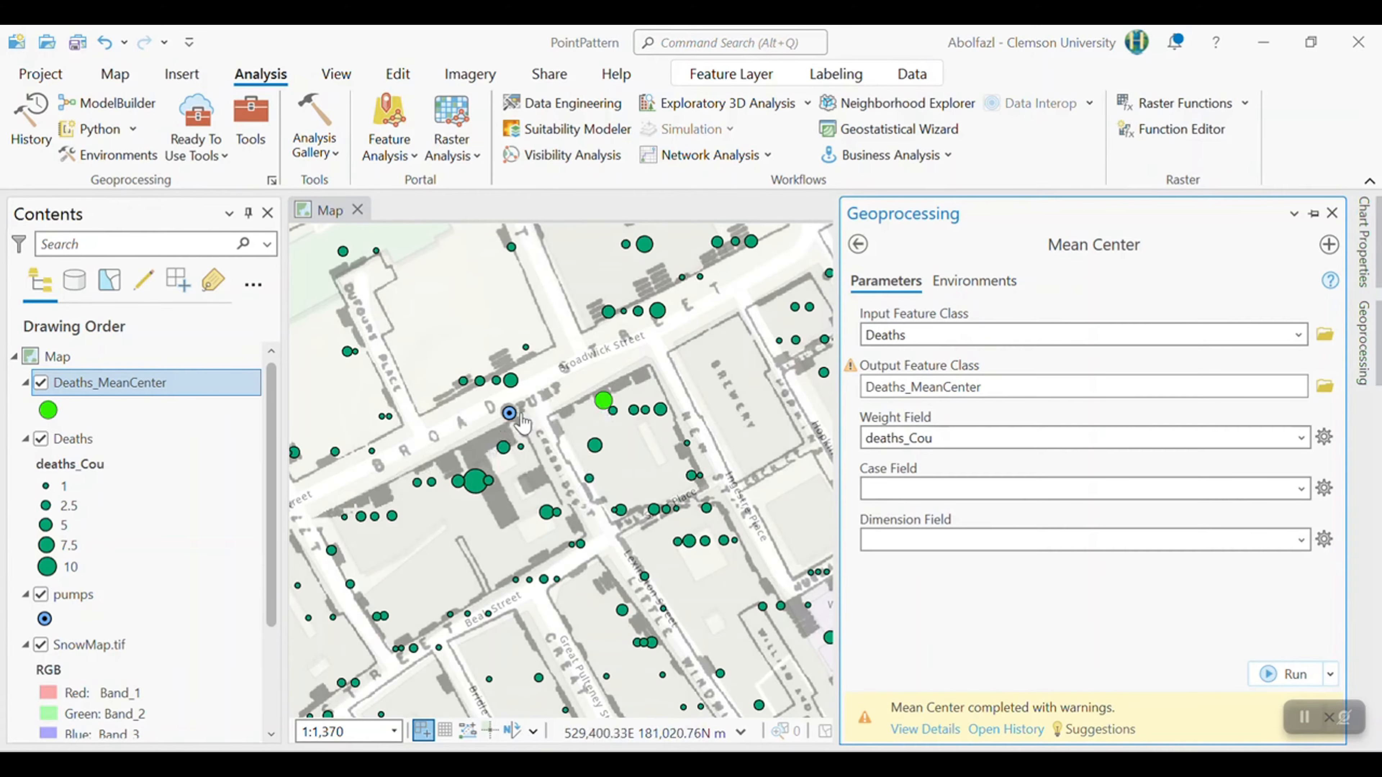
left_click(123, 76)
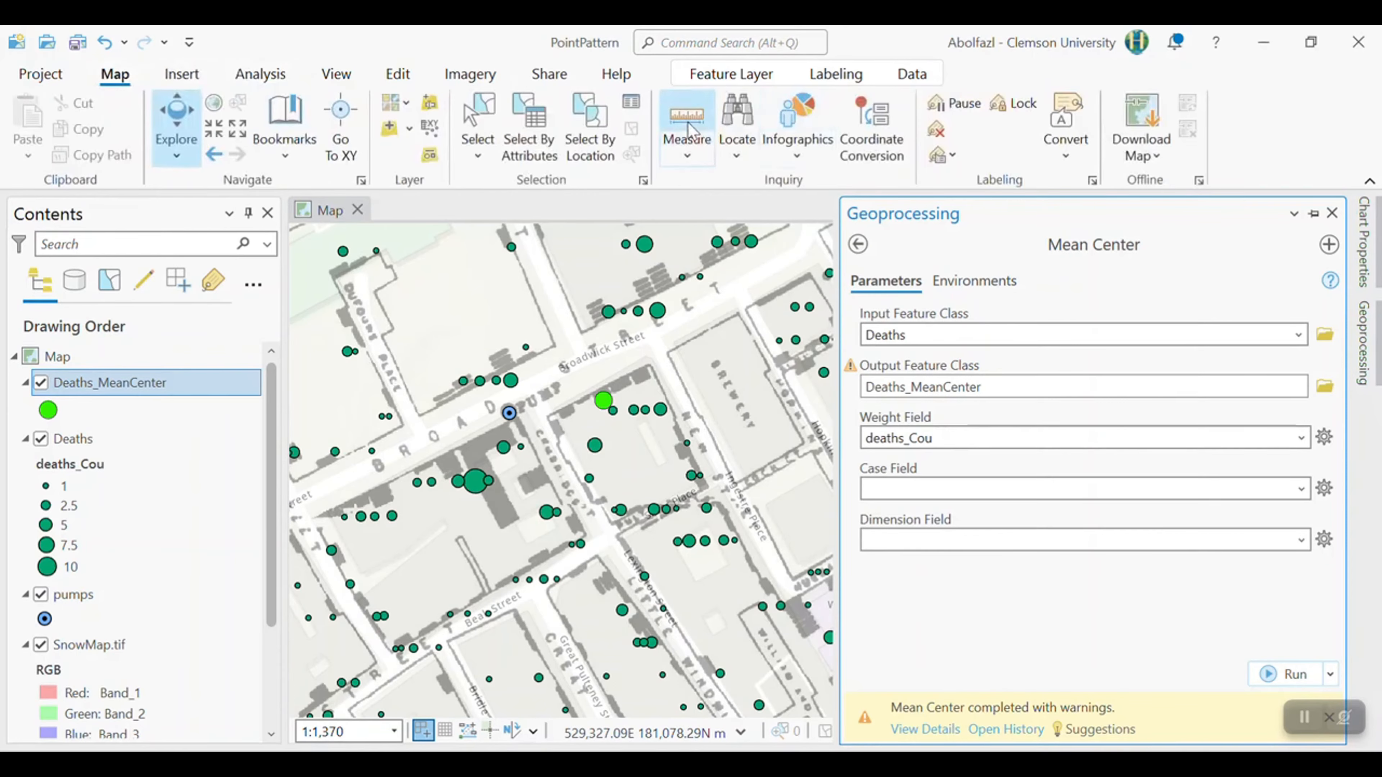
left_click(702, 148)
left_click(680, 116)
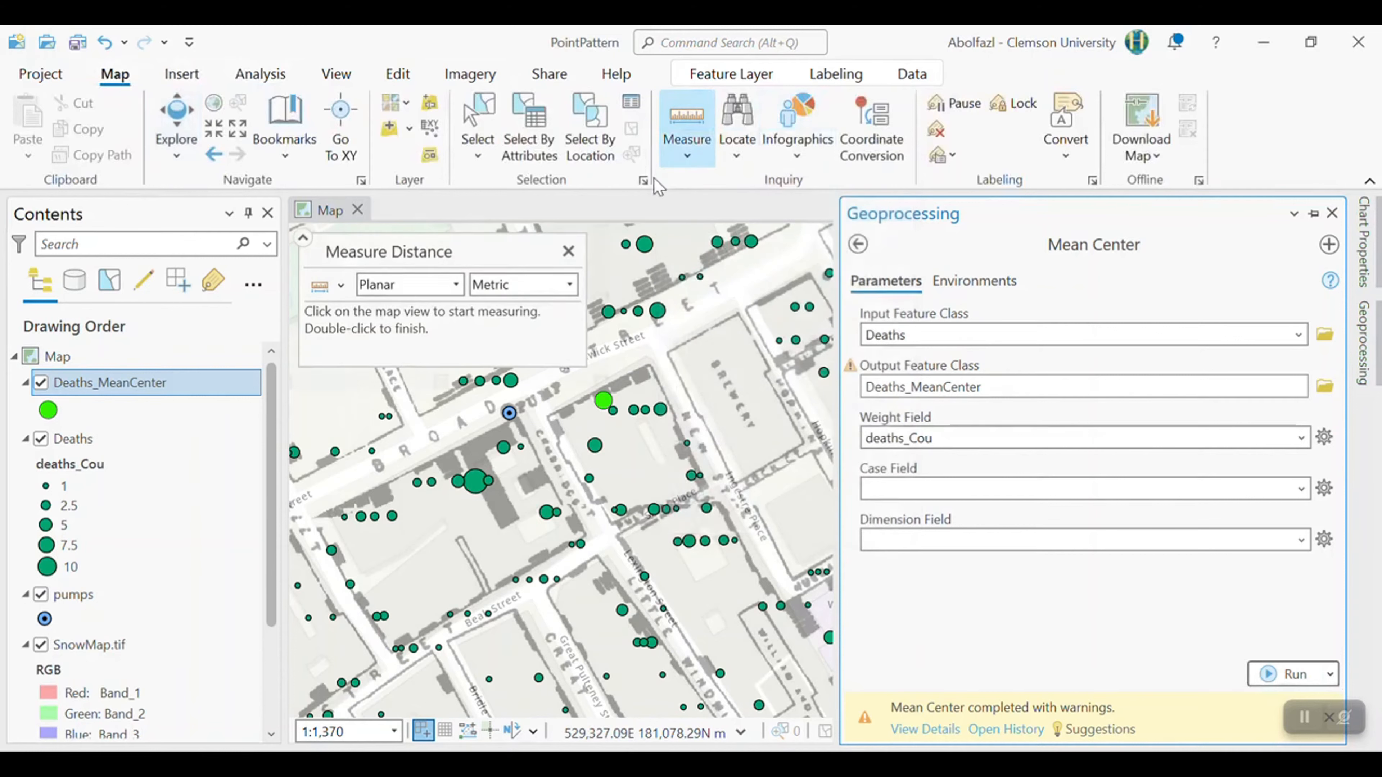
left_click(569, 284)
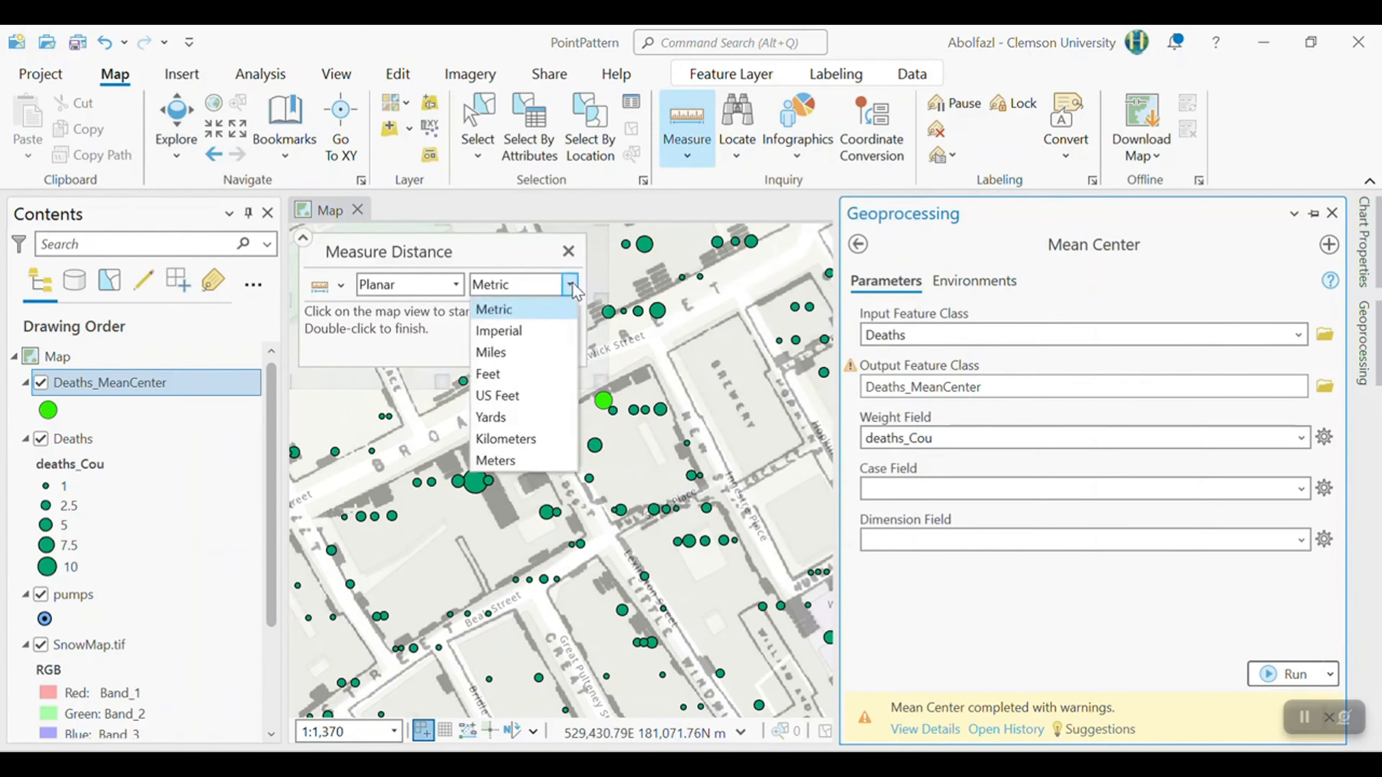
left_click(533, 376)
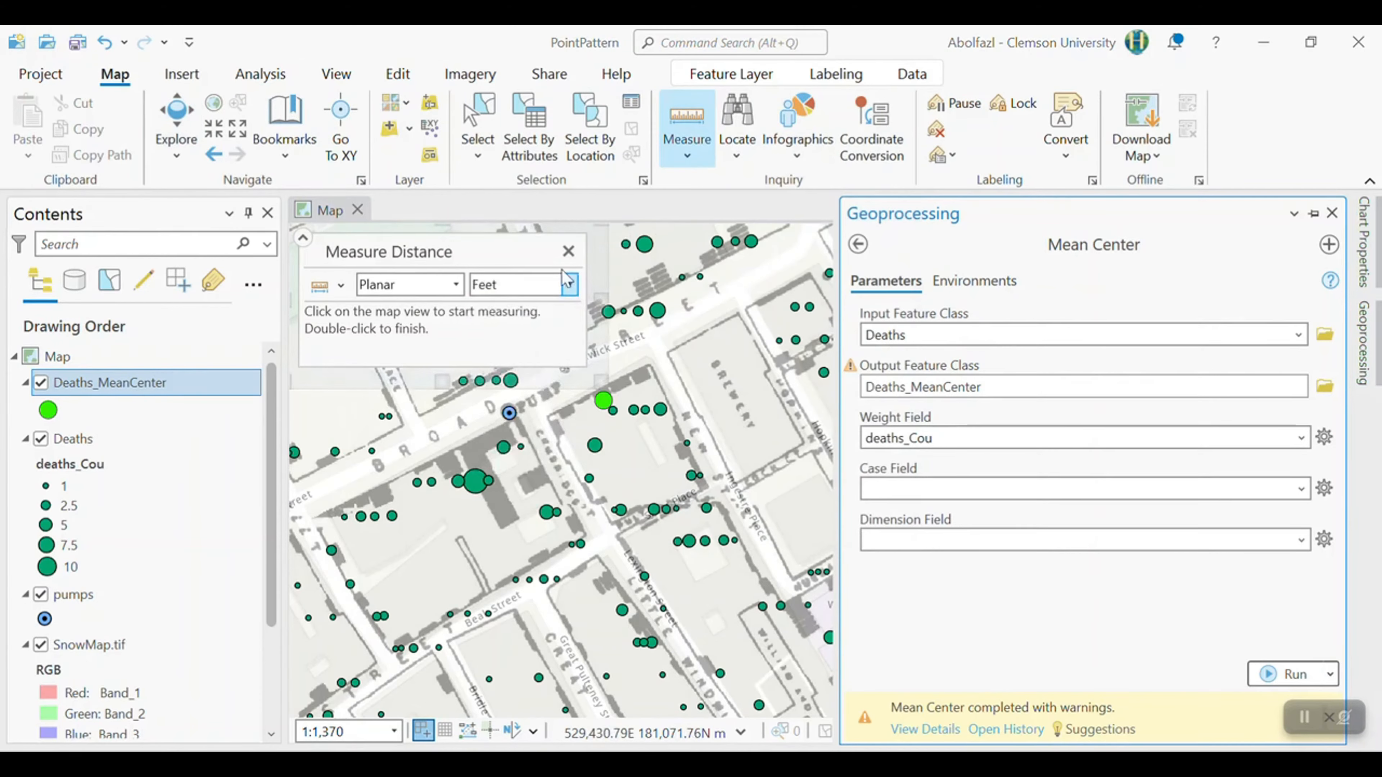
left_click(604, 400)
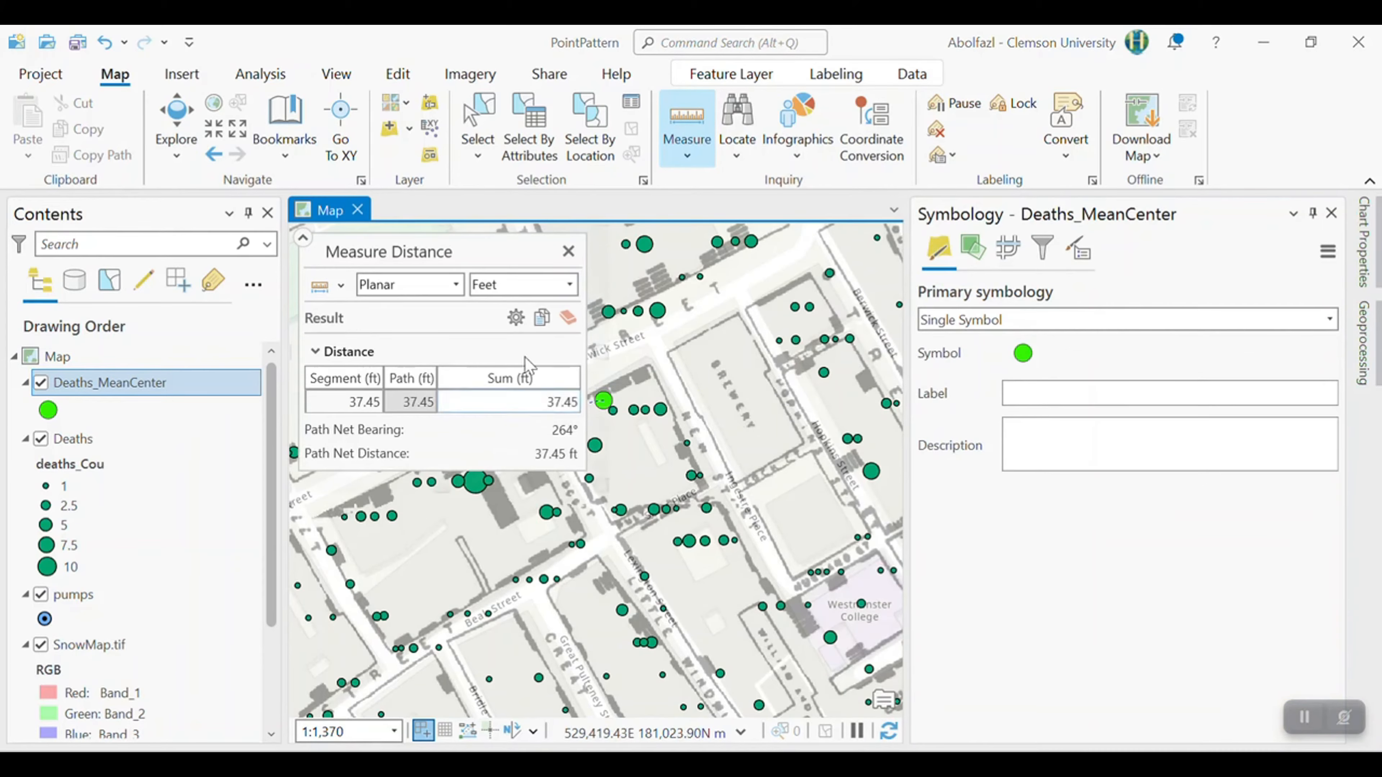
left_click(303, 238)
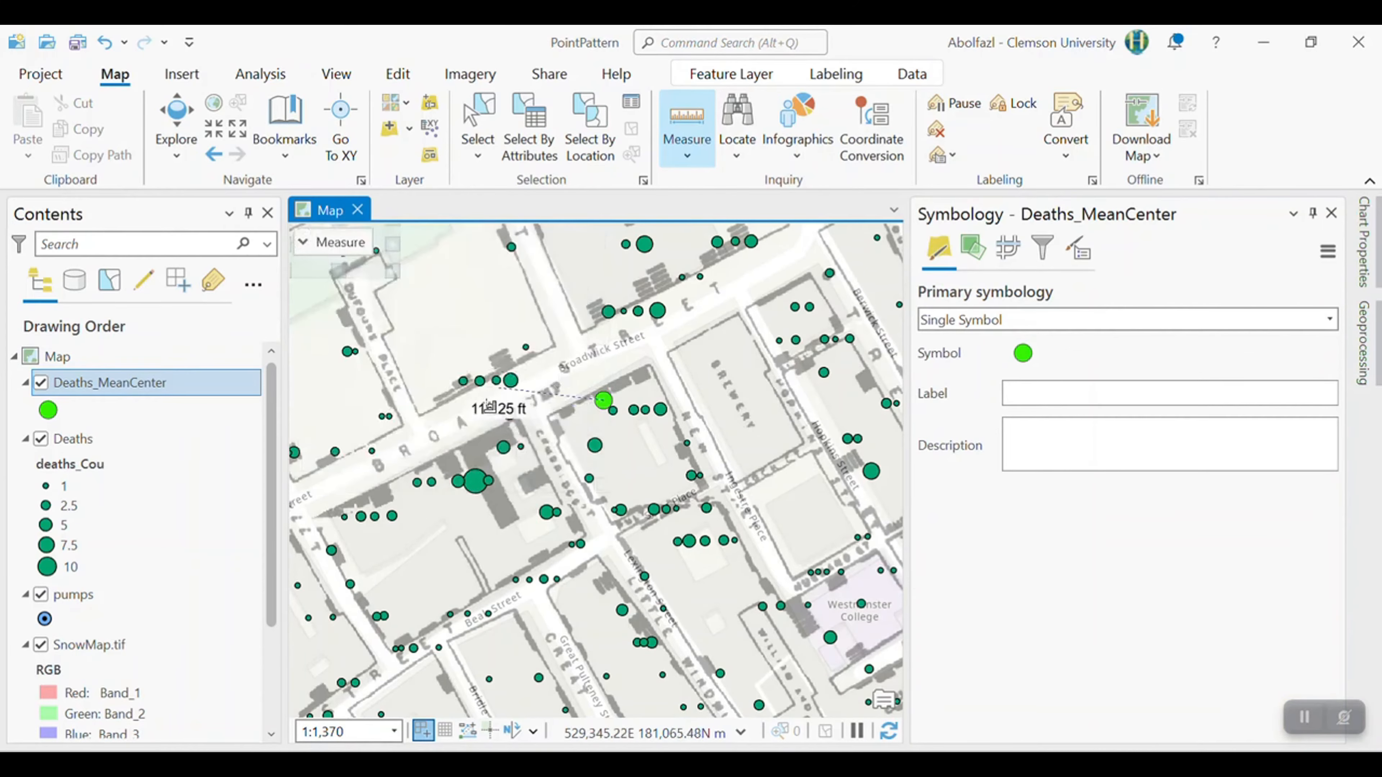
left_click(510, 414)
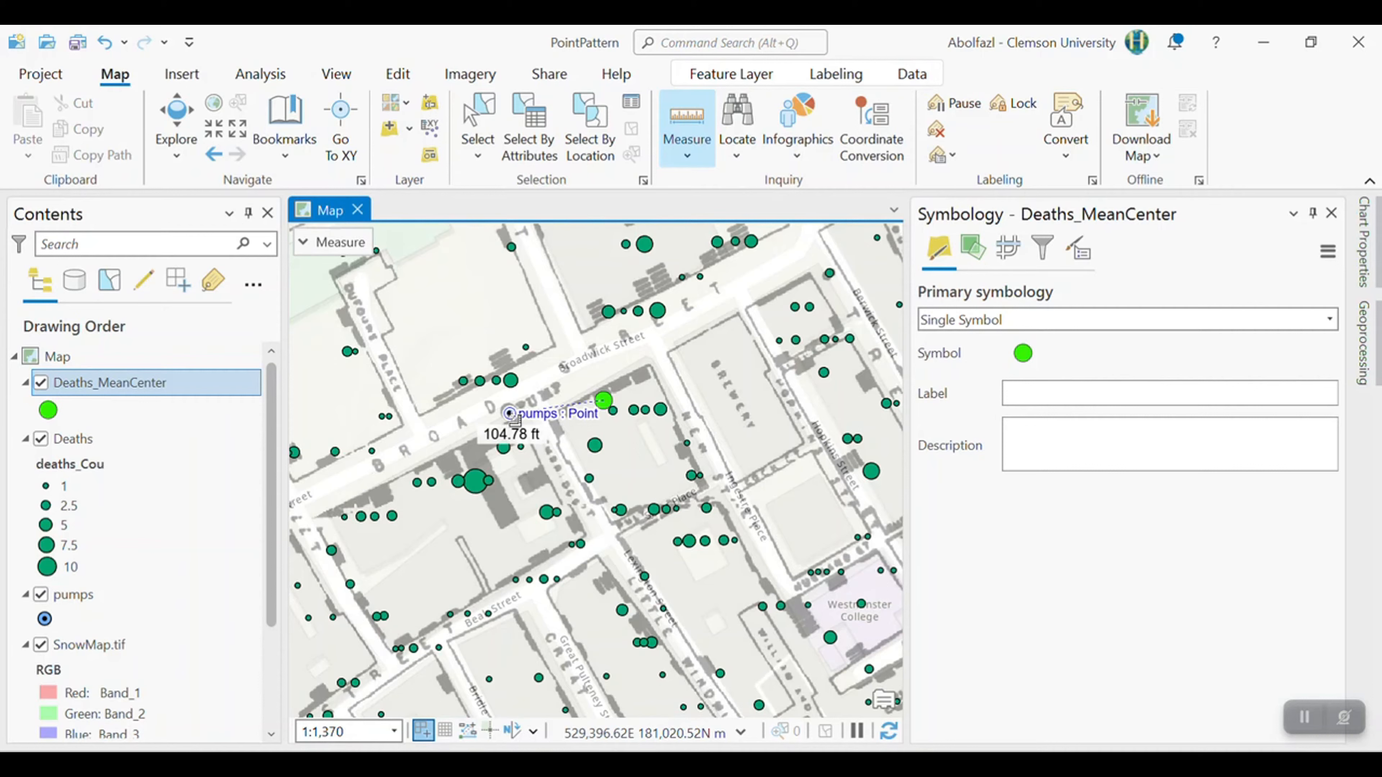
scroll(512, 415, "down", 2)
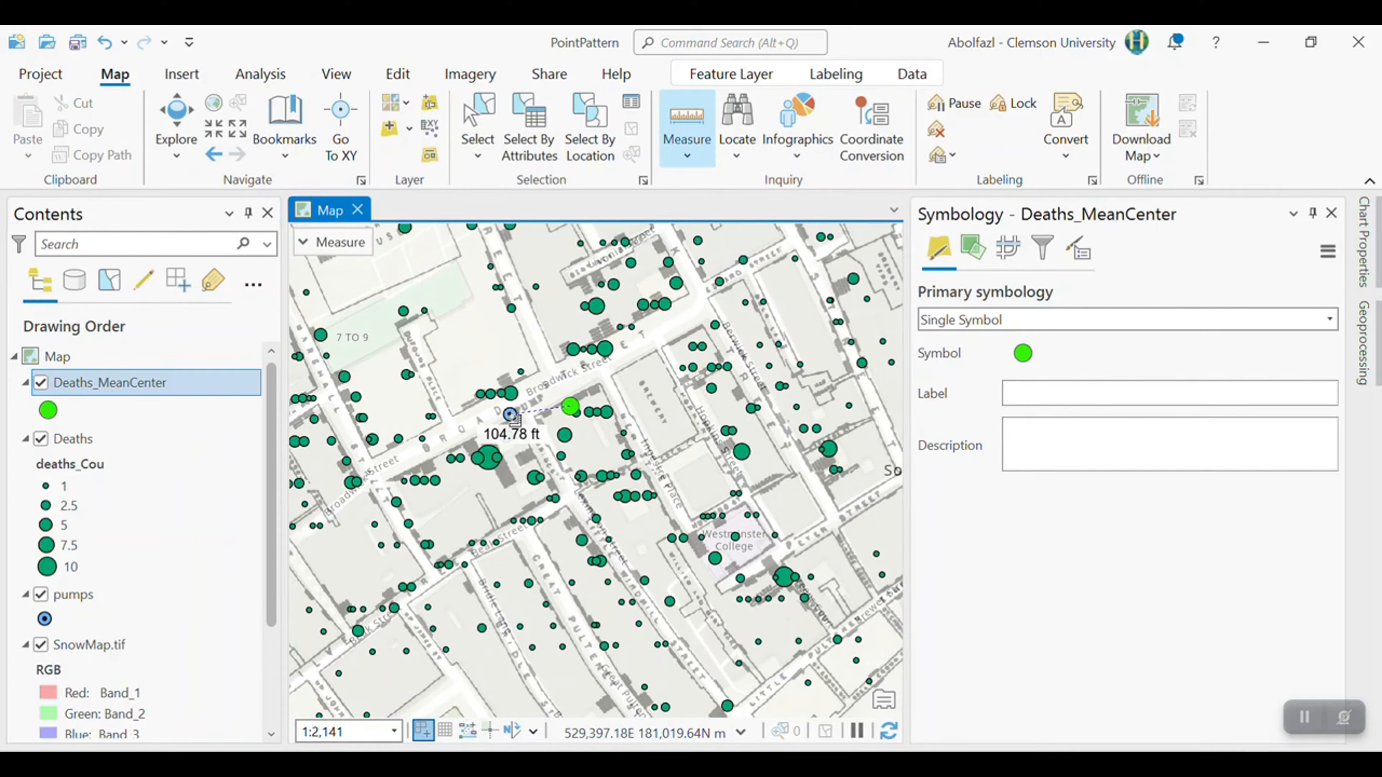
key("Escape")
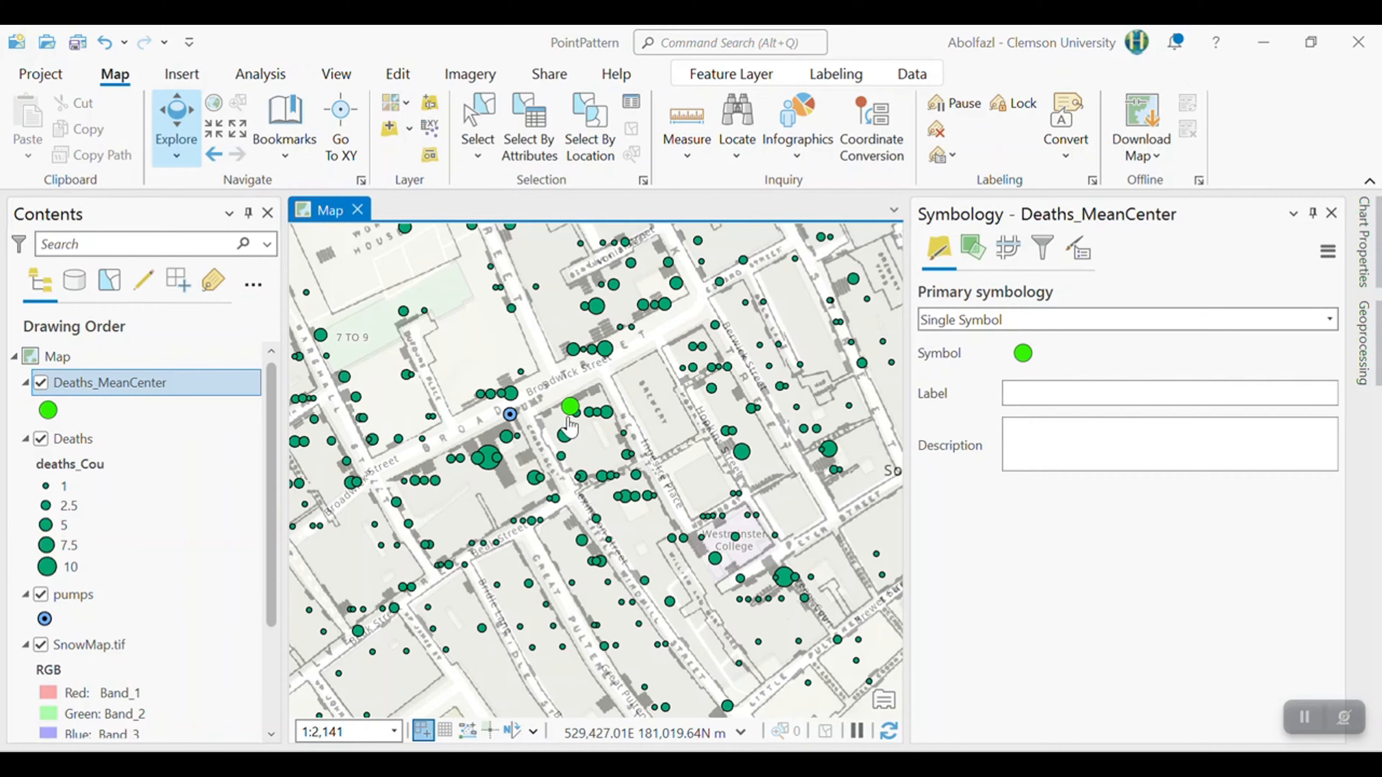
Step: Run Median Center on Deaths with deaths_Cou as weight field and Deaths_MedianCenter as output, and compare its location with the mean center
left_click(260, 74)
left_click(253, 131)
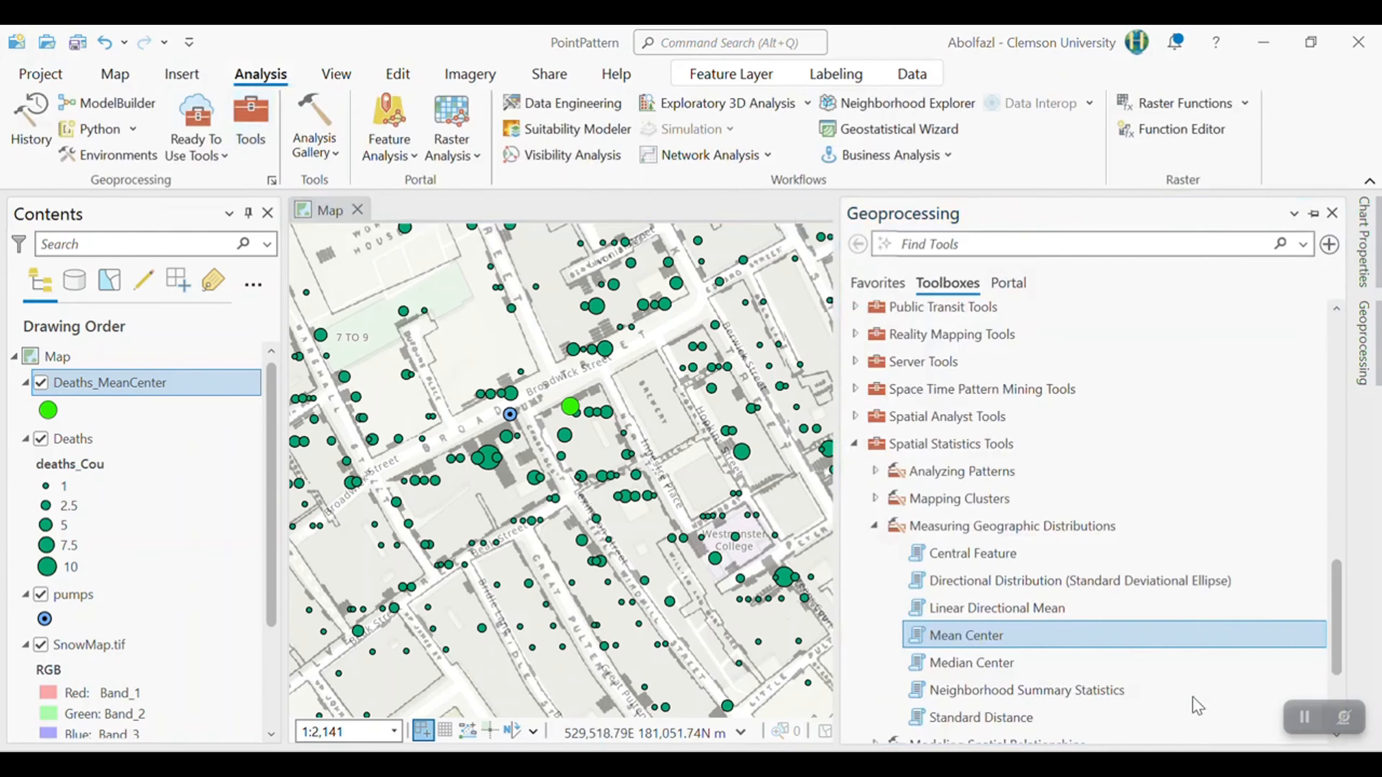
left_click(972, 664)
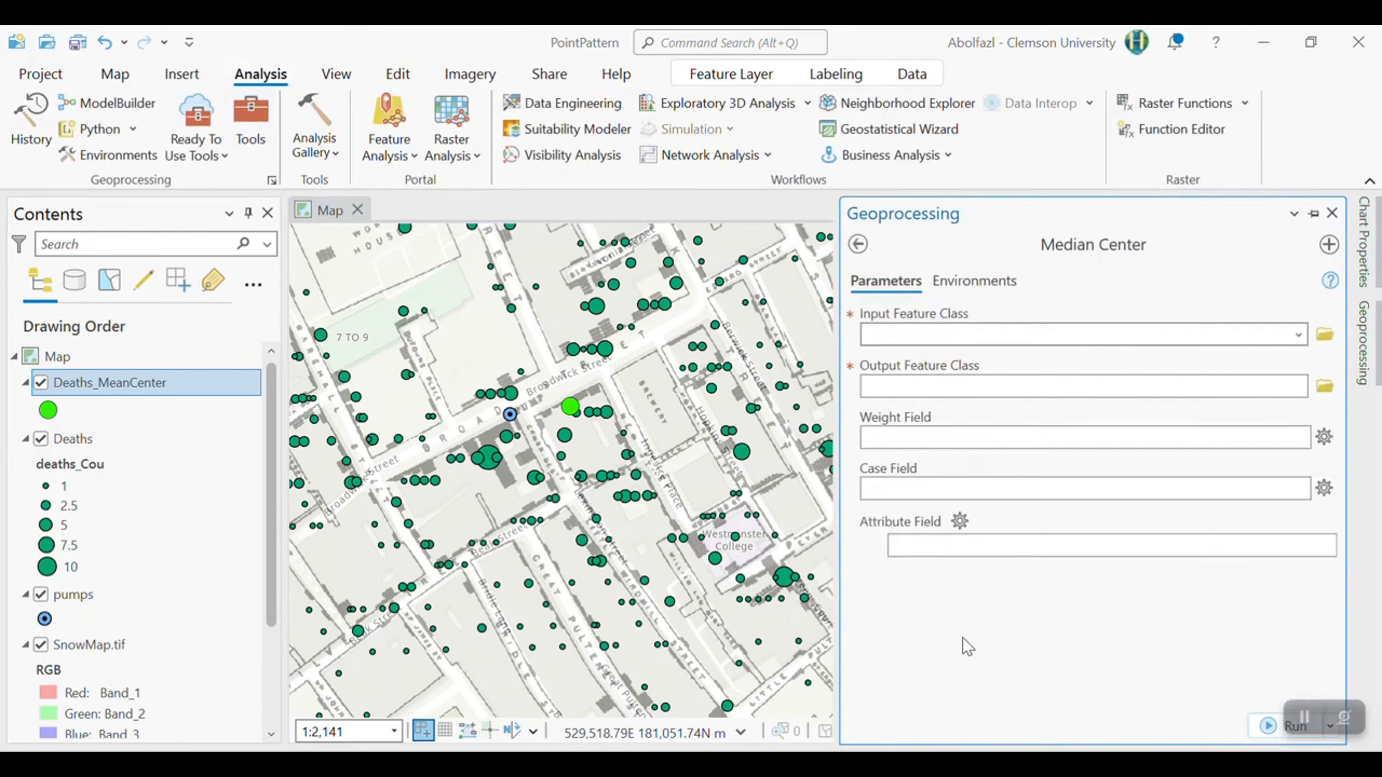
left_click(1298, 334)
left_click(979, 381)
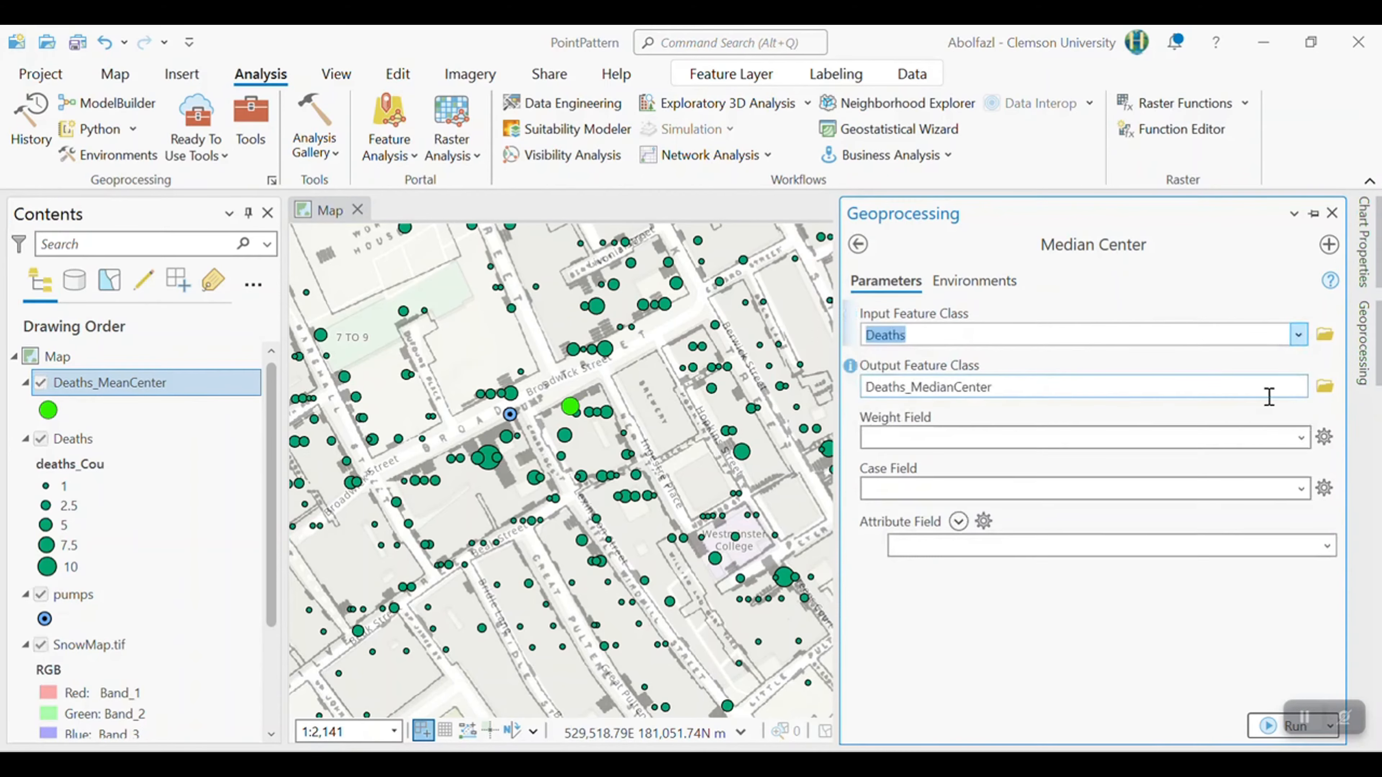
left_click(1301, 439)
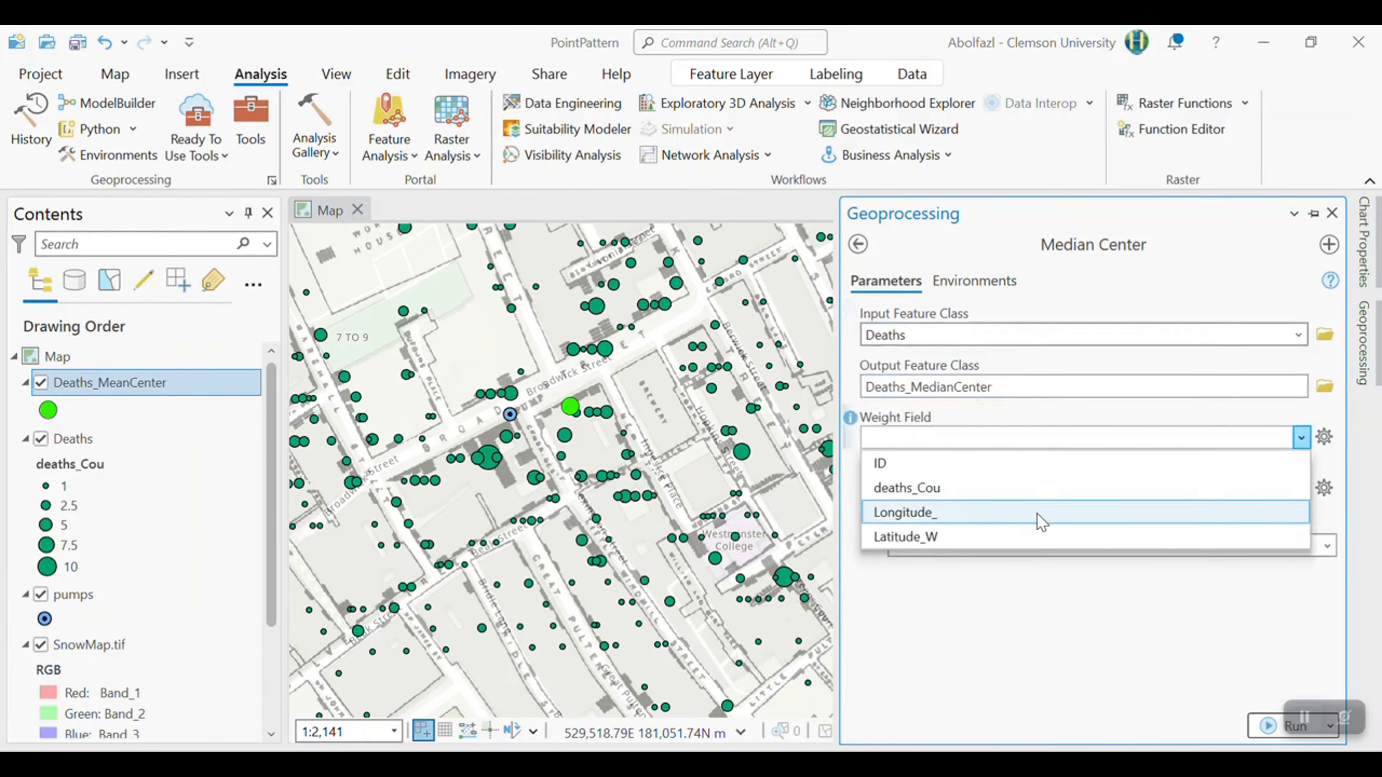
left_click(925, 490)
left_click(1273, 727)
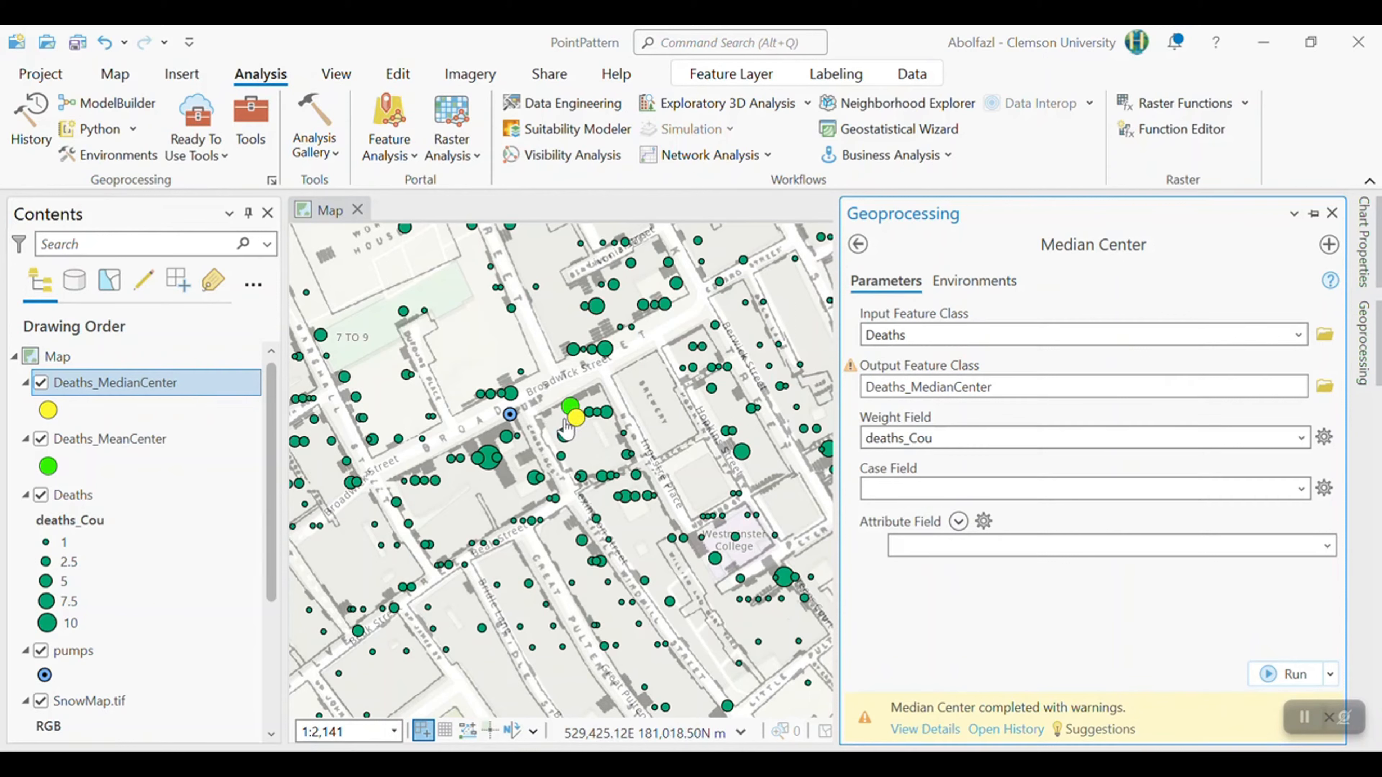
scroll(564, 414, "down", 2)
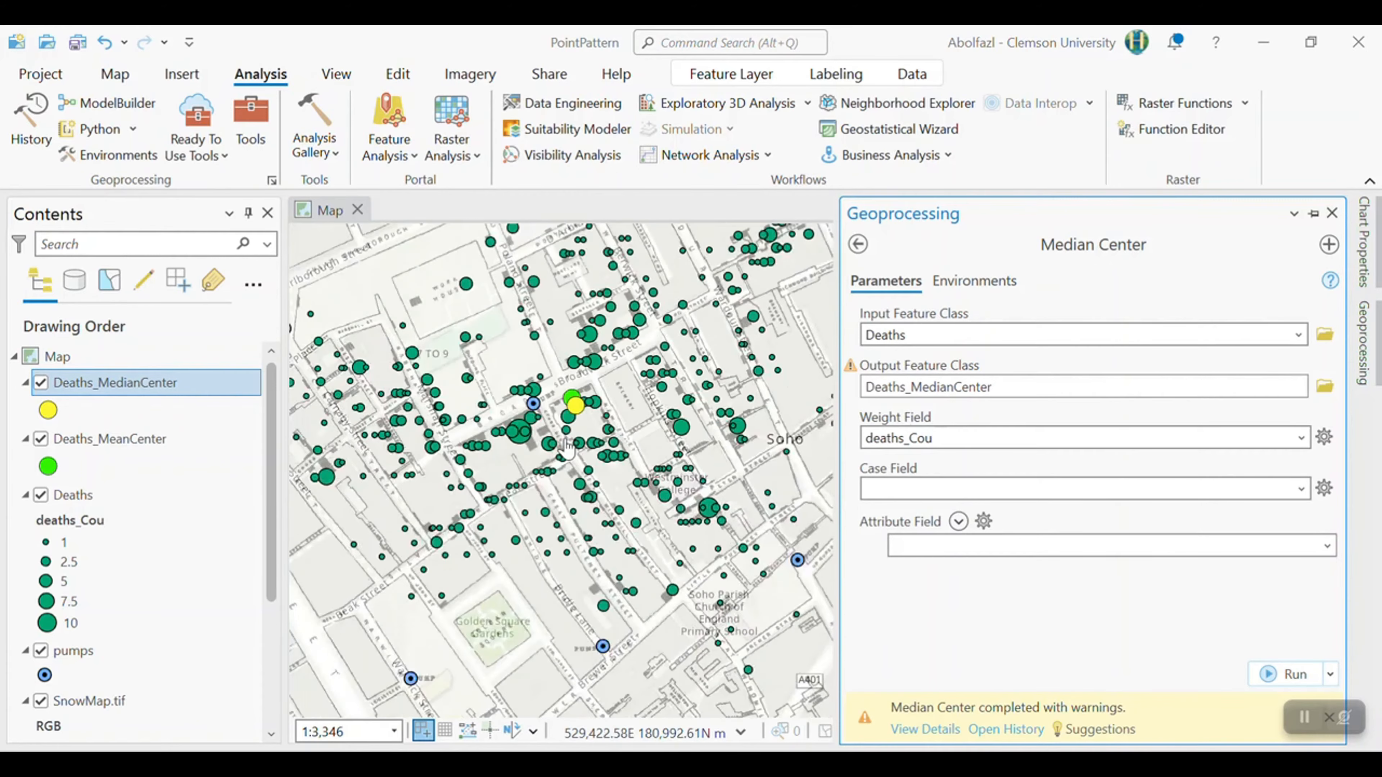
scroll(565, 438, "up", 2)
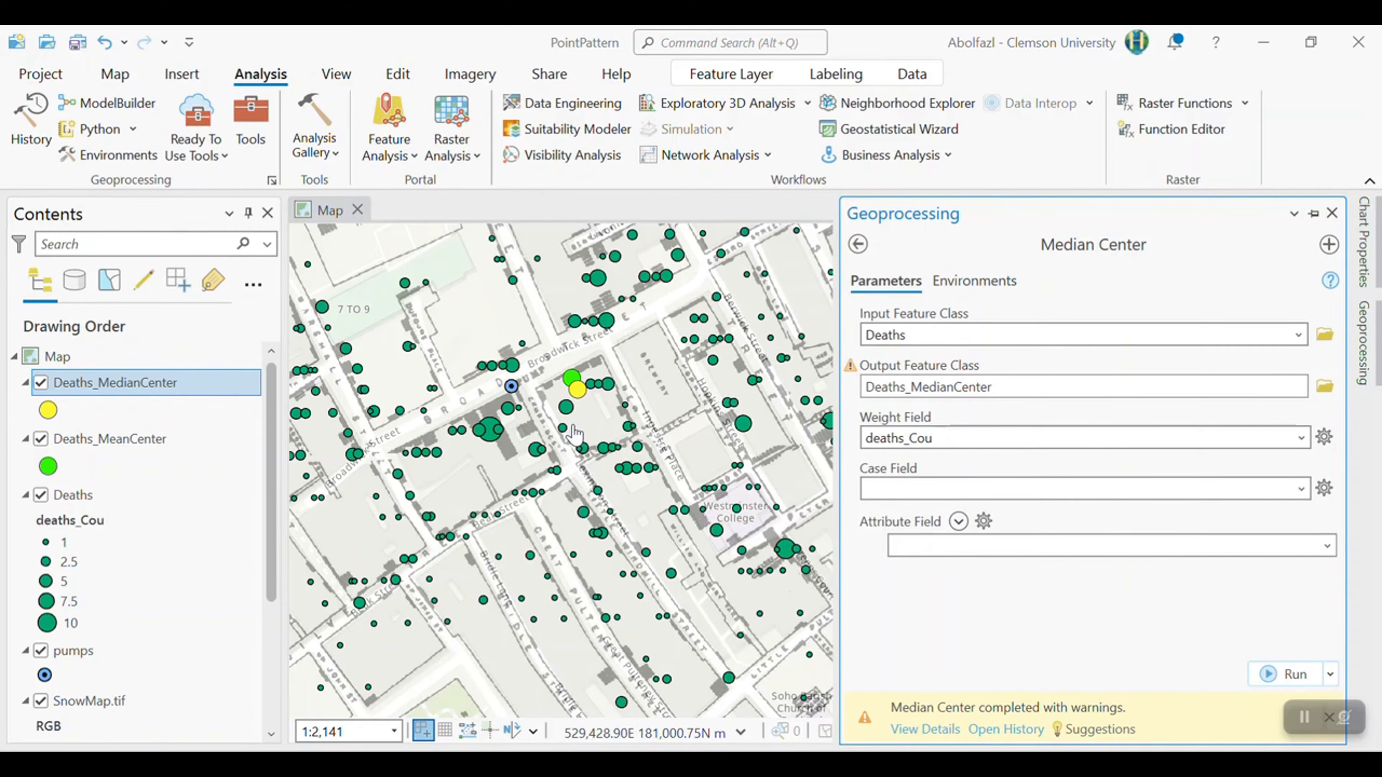
scroll(574, 433, "up", 2)
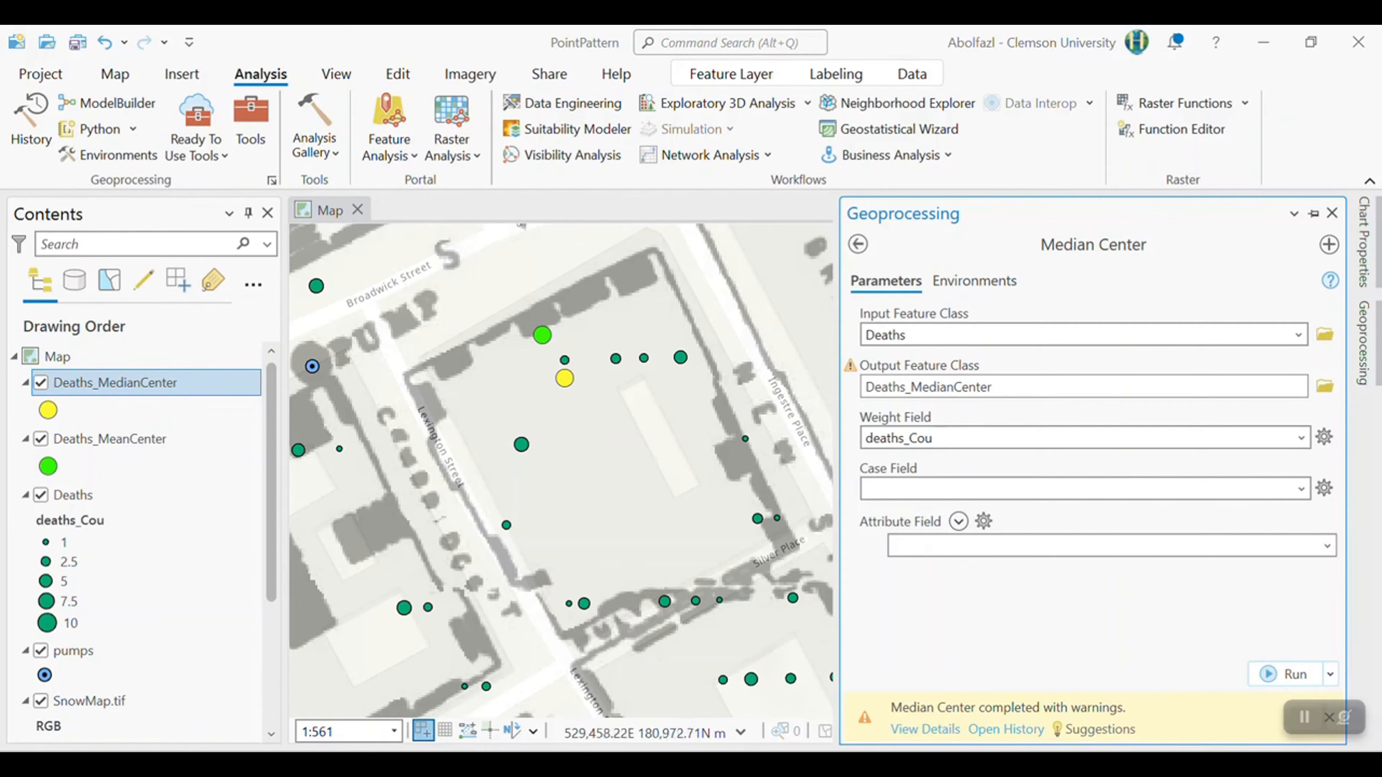
Step: Switch to the browser and read Esri's help page on how Directional Distribution (Standard Deviational Ellipse) works, including its definition and calculation equations
key("alt+Tab")
left_click(368, 75)
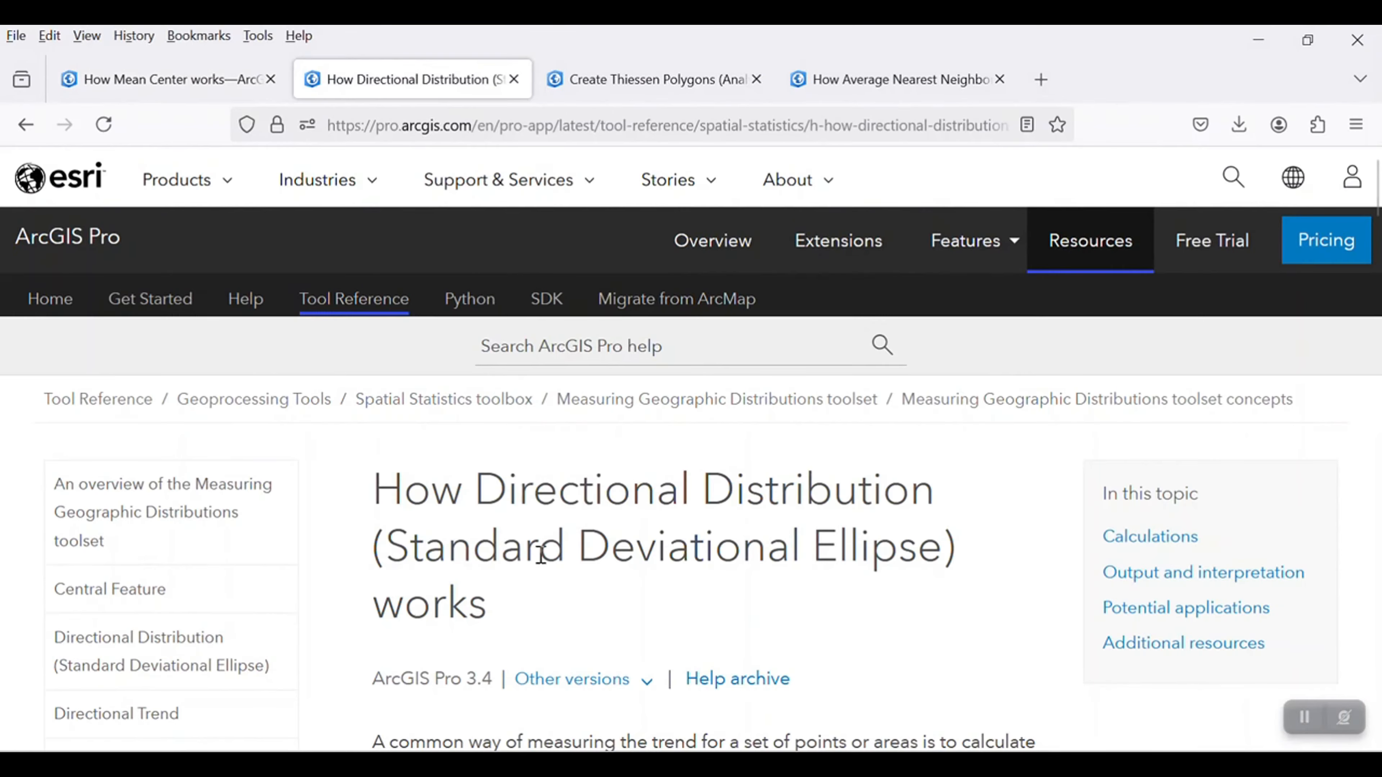
scroll(541, 558, "down", 2)
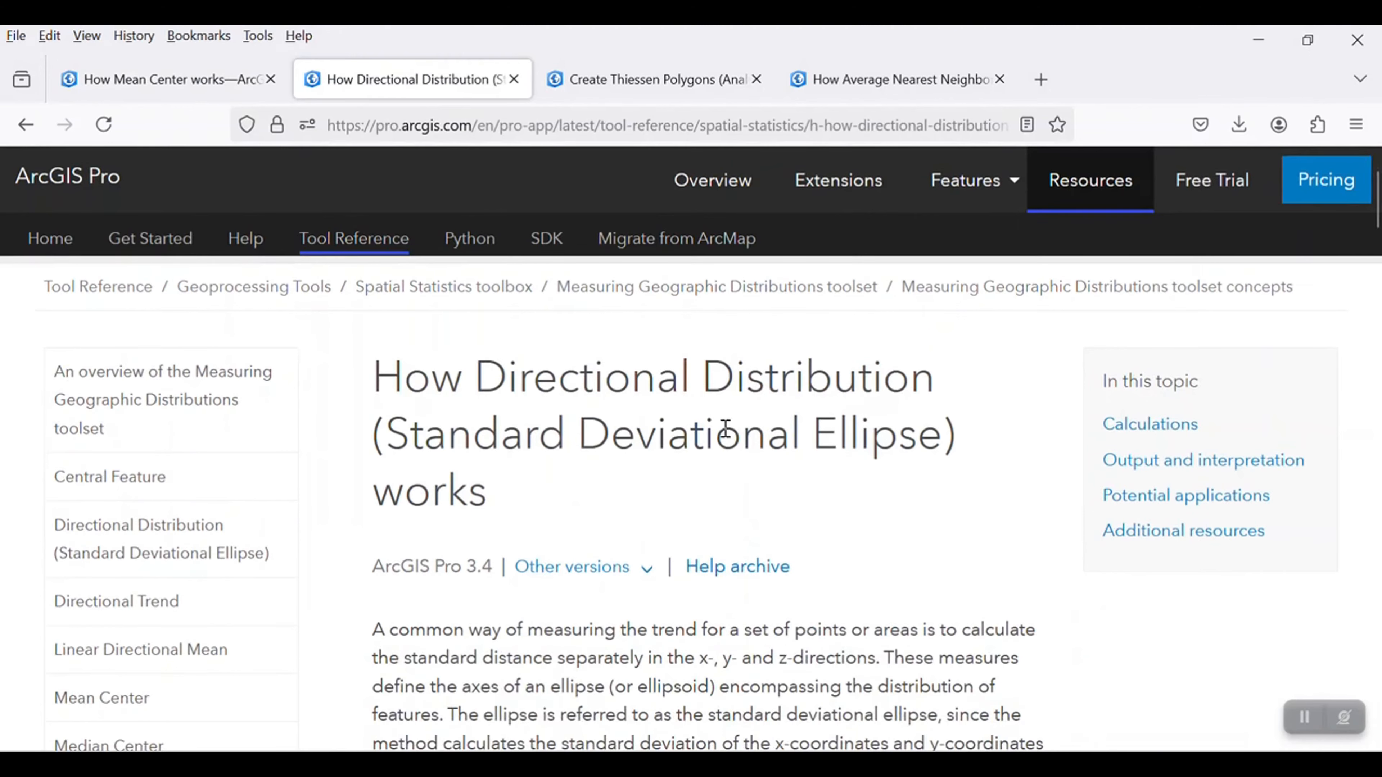
scroll(490, 482, "down", 5)
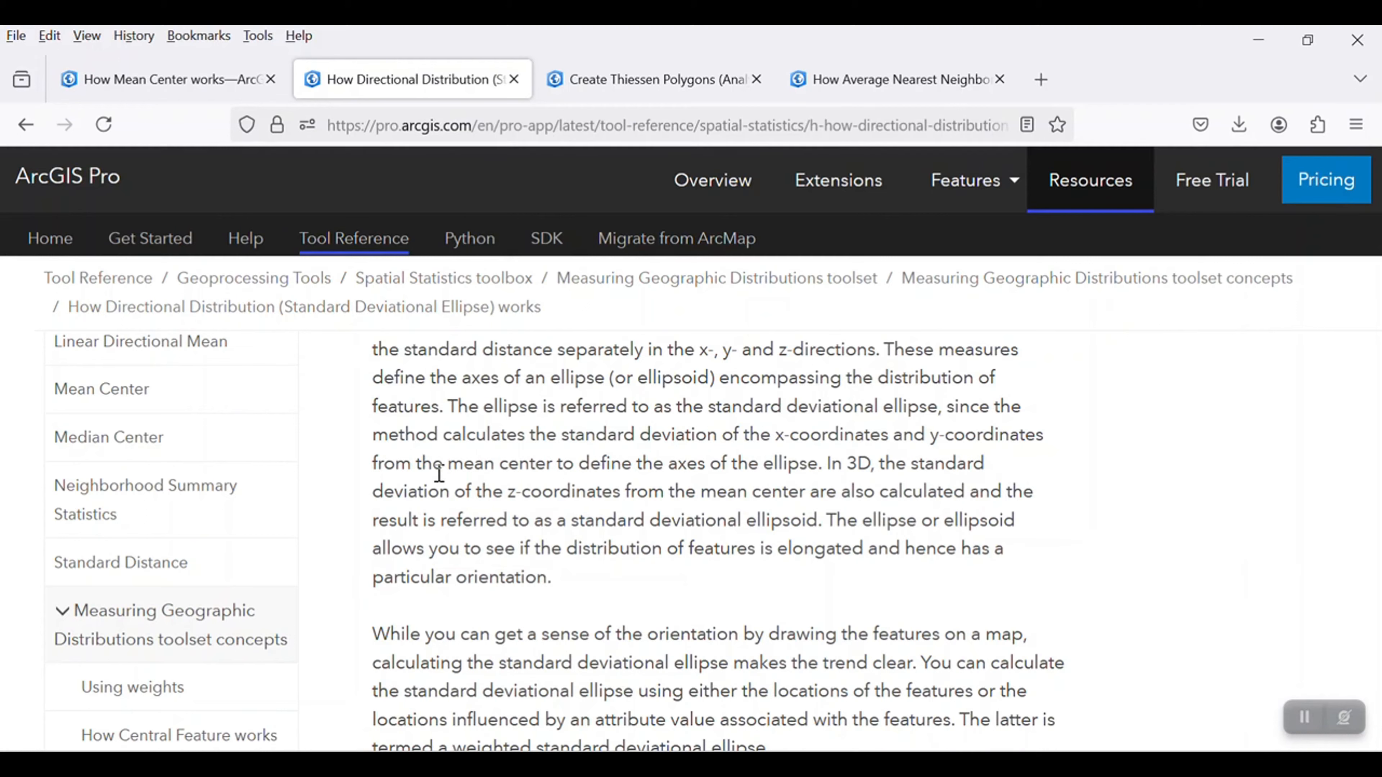
scroll(576, 523, "down", 6)
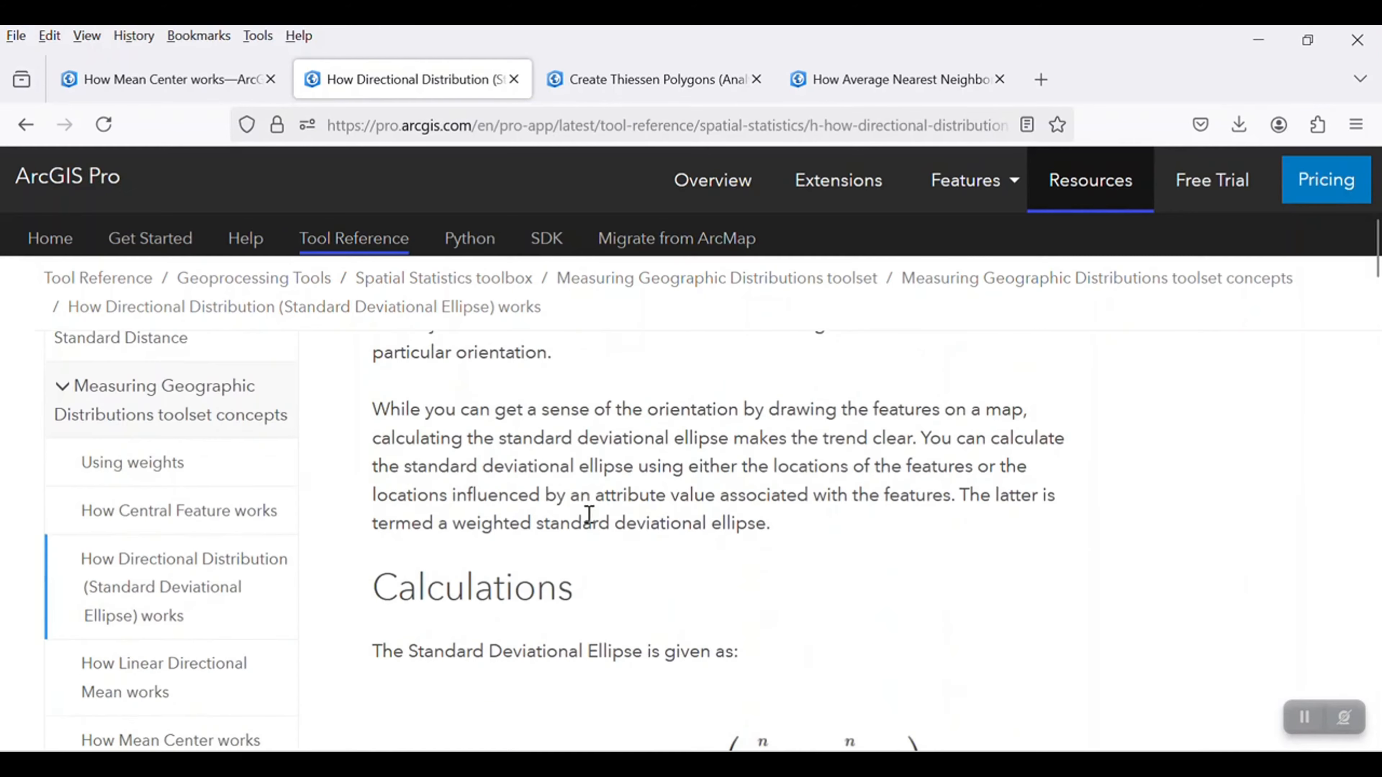
scroll(715, 531, "down", 2)
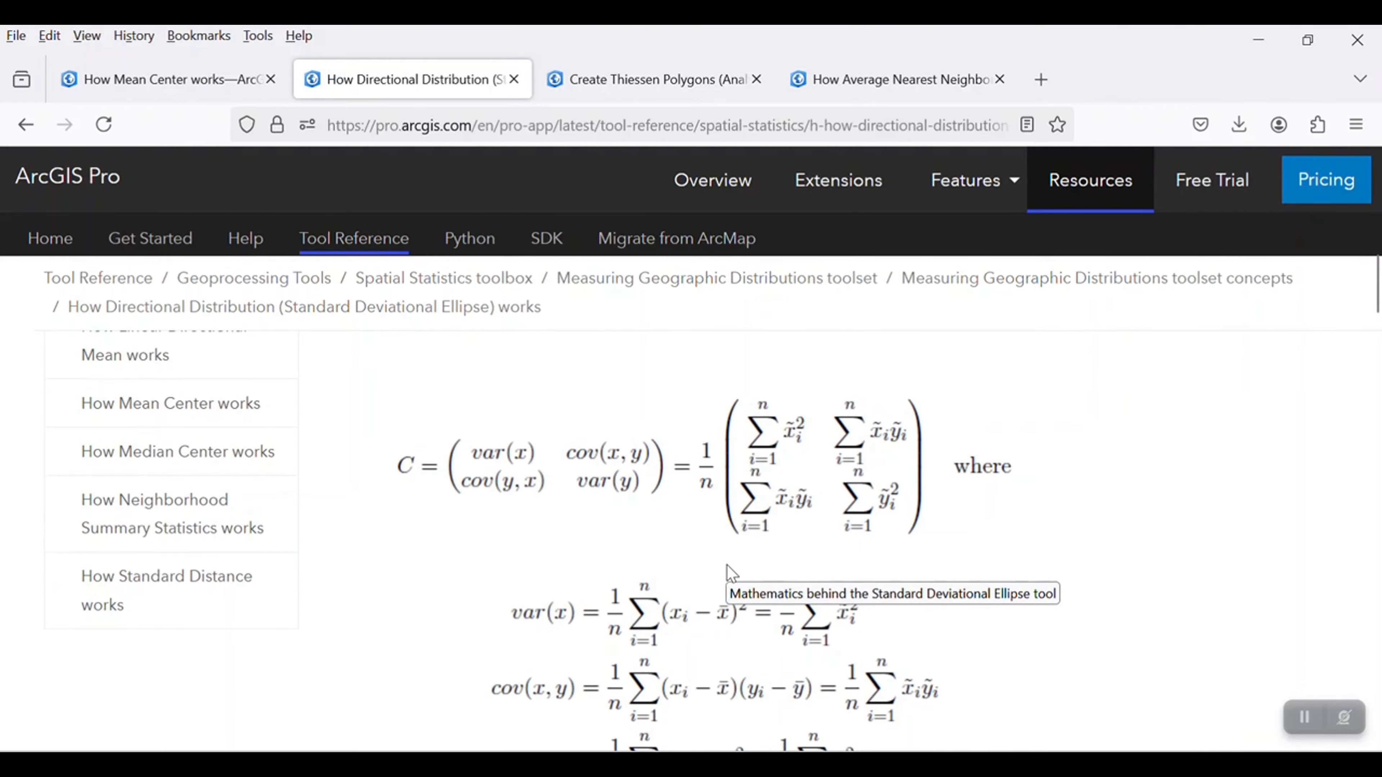
scroll(727, 572, "down", 6)
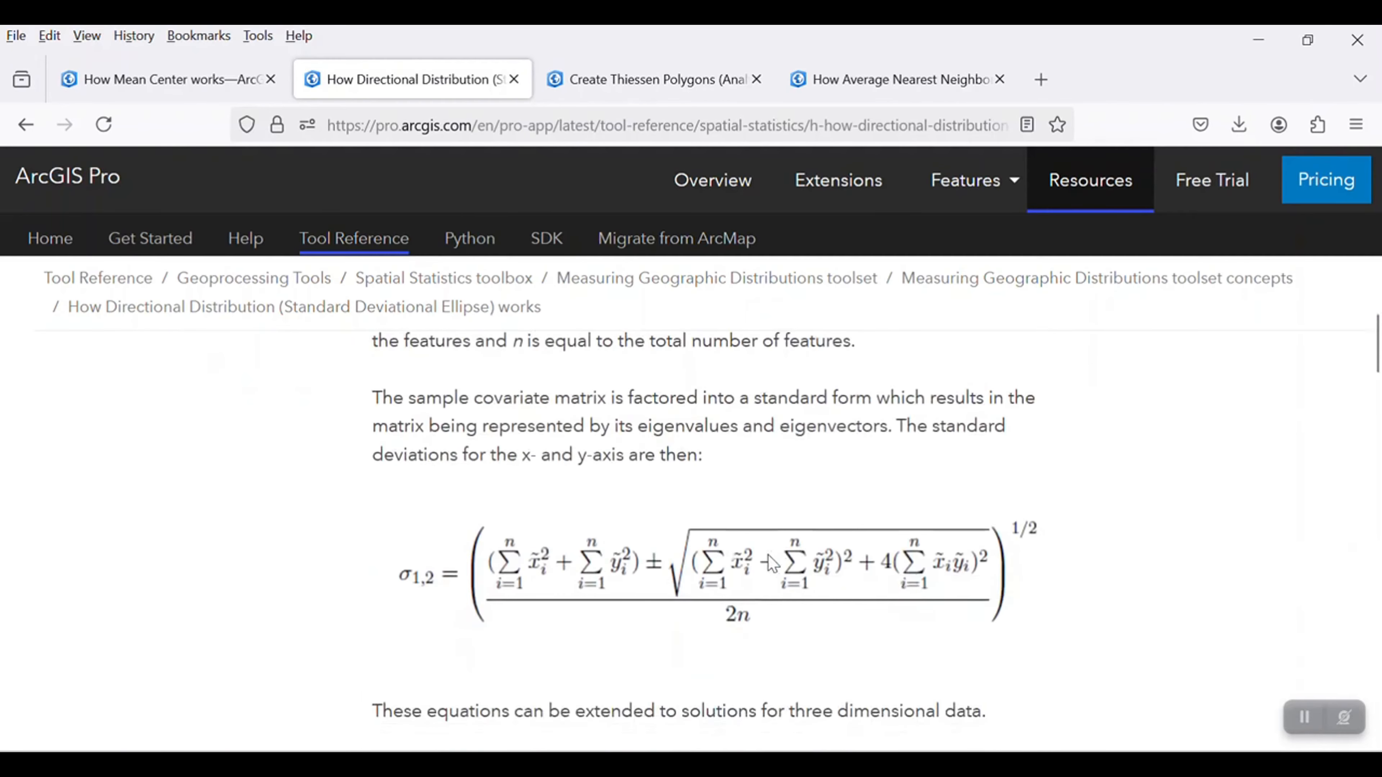
scroll(739, 545, "down", 2)
scroll(739, 545, "down", 10)
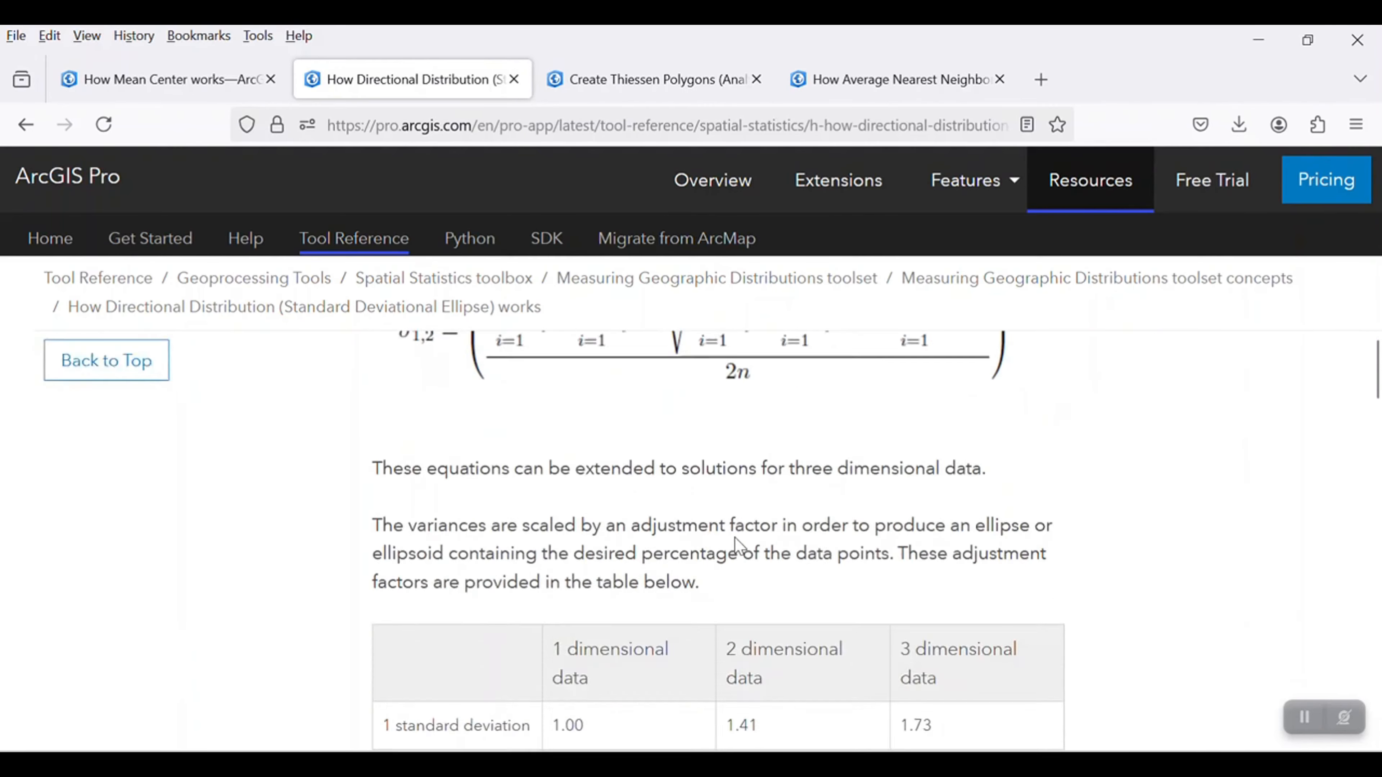
Step: Examine the help page's rules of thumb for the percentage of features within one, two and three standard deviations
scroll(685, 572, "down", 5)
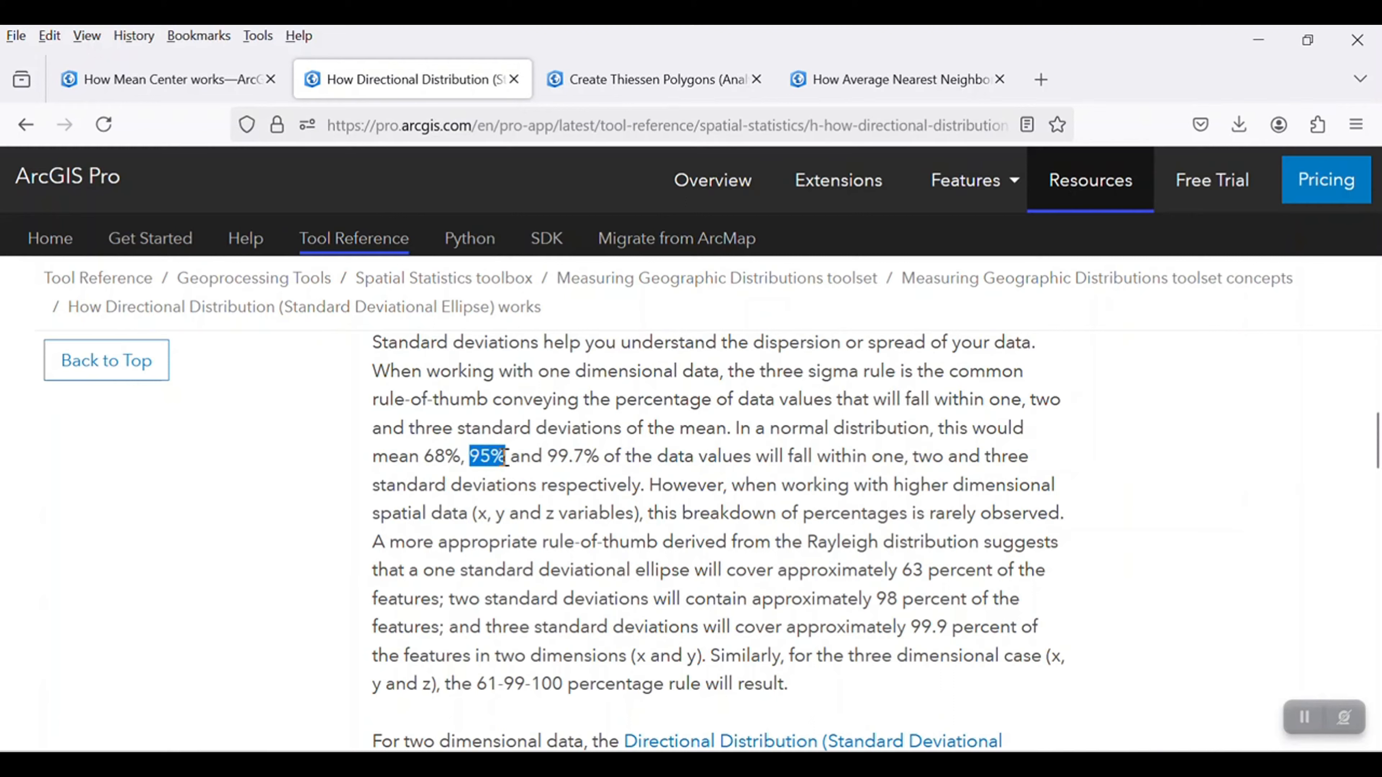
left_click_drag(547, 455, 589, 457)
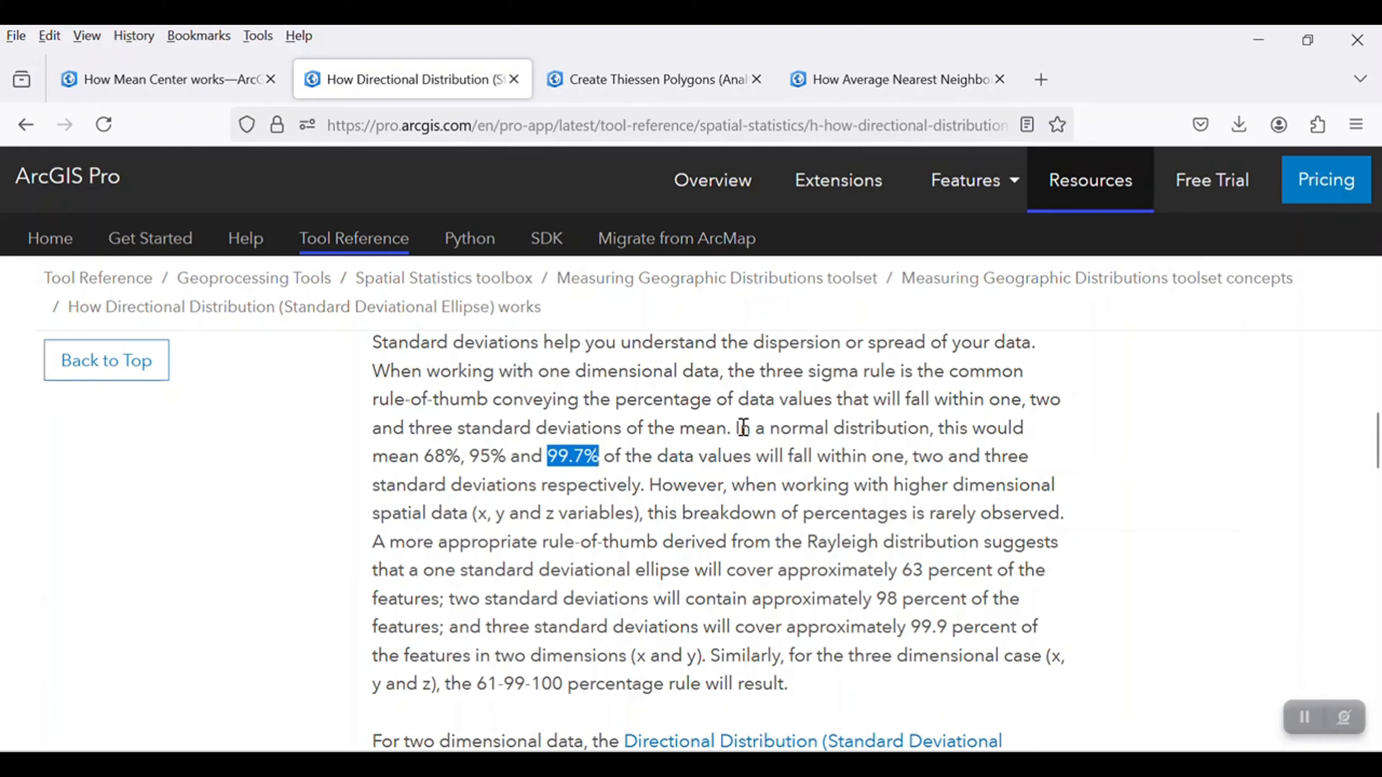
left_click_drag(743, 428, 903, 434)
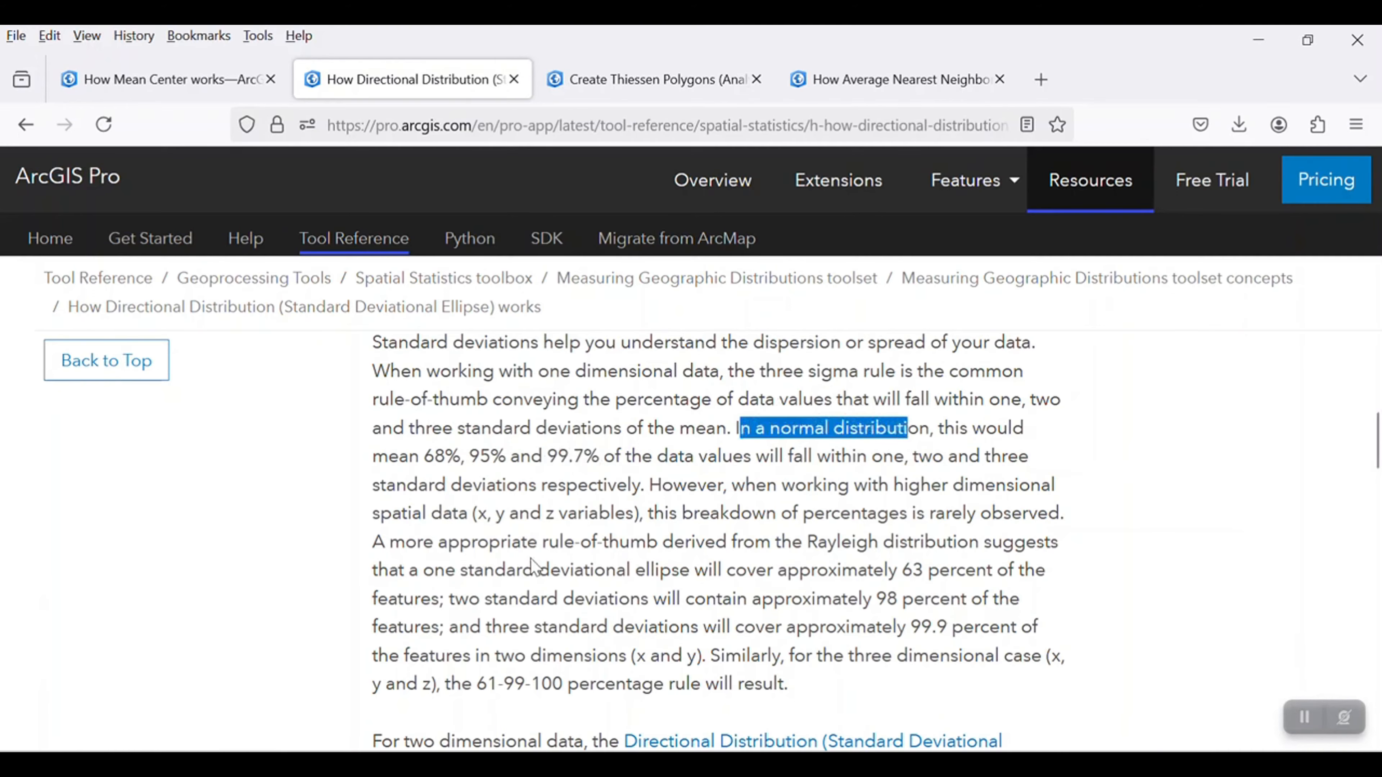
scroll(986, 584, "down", 2)
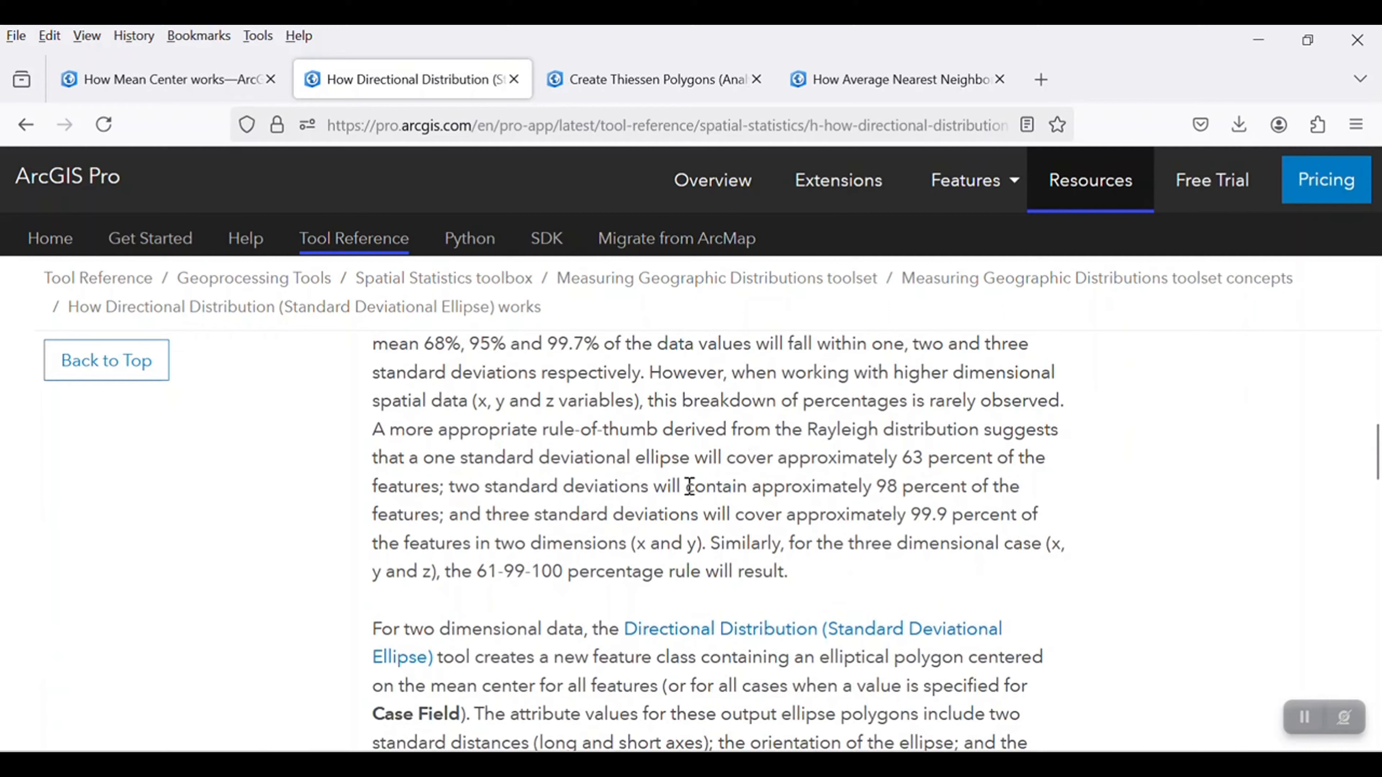
left_click_drag(902, 458, 1022, 456)
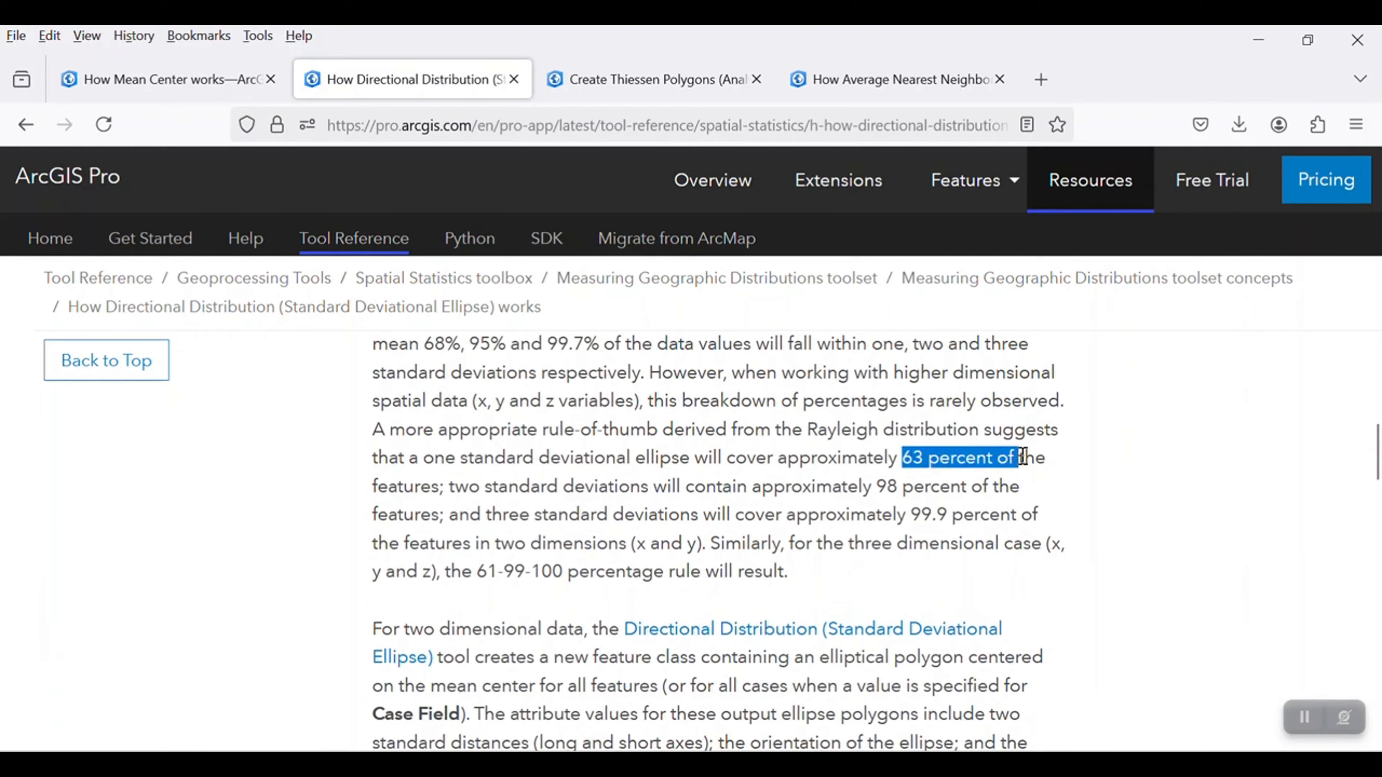
left_click_drag(877, 494, 971, 509)
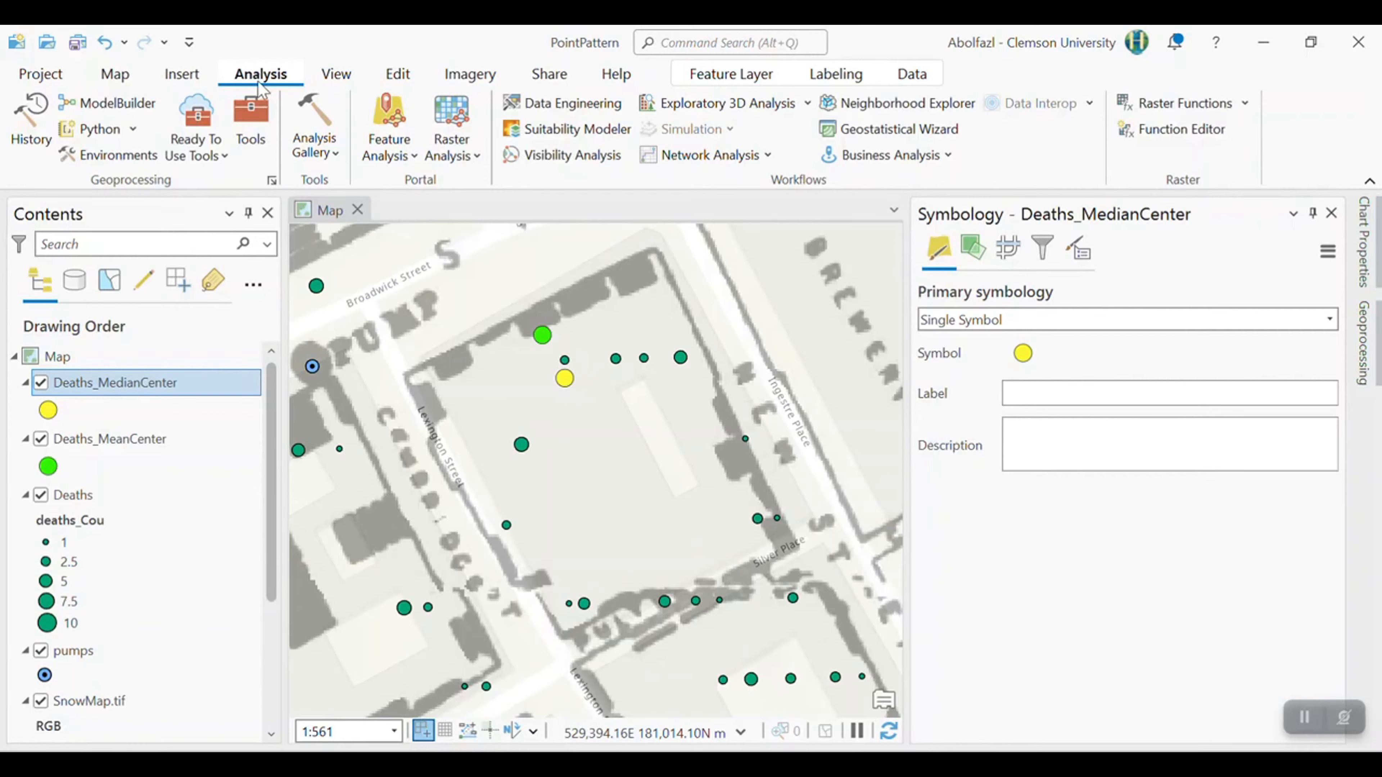
Step: In ArcGIS Pro, open Directional Distribution (Standard Deviational Ellipse) with Deaths as input and Deaths_DirectionalDistribution as the output ellipse feature class
left_click(251, 117)
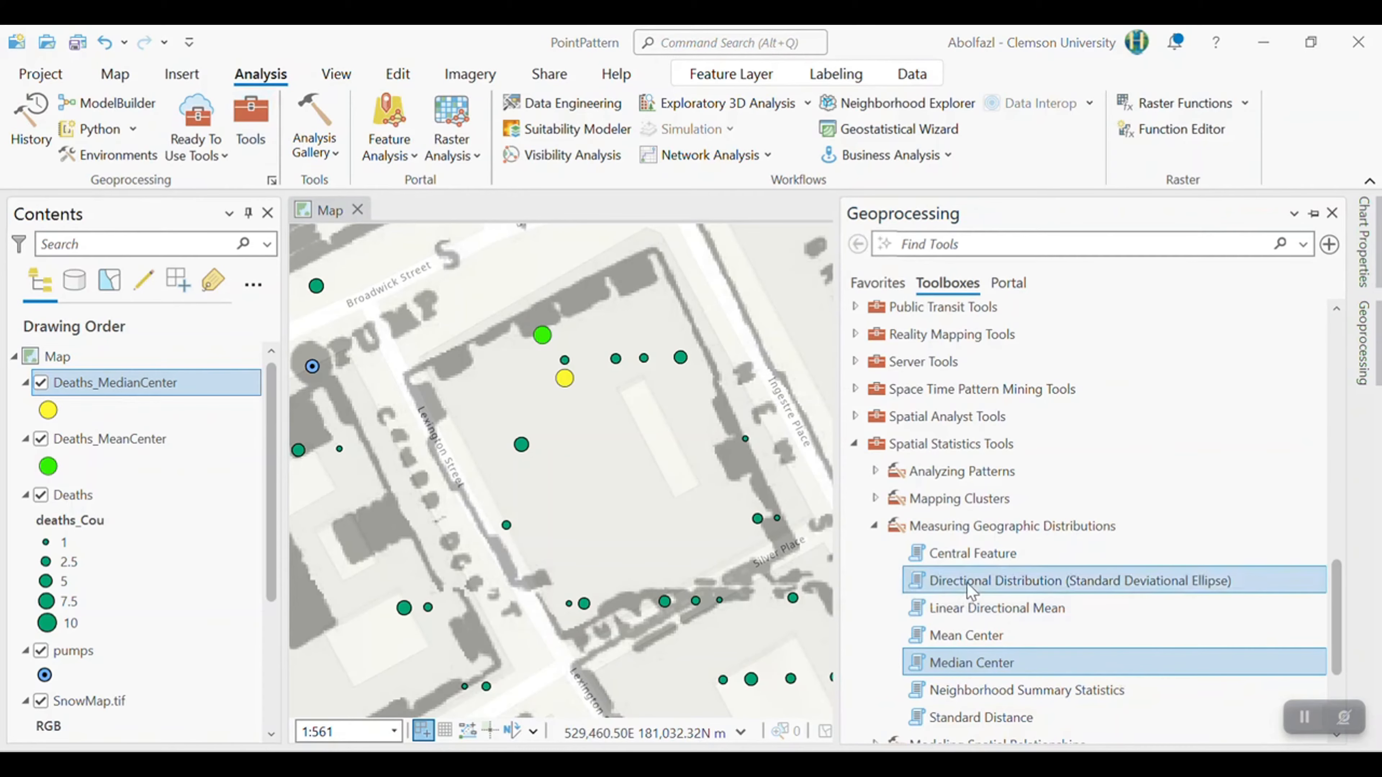
left_click(987, 582)
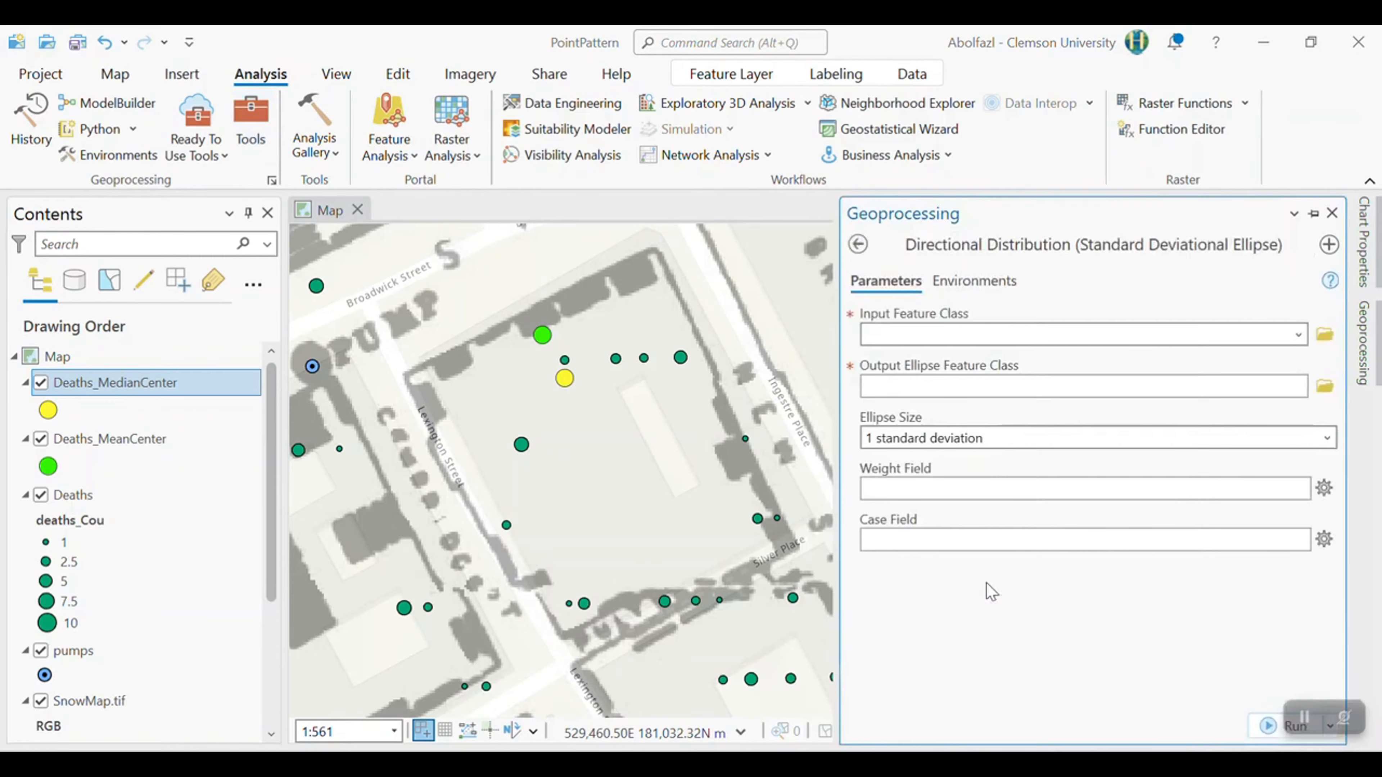
left_click(1299, 334)
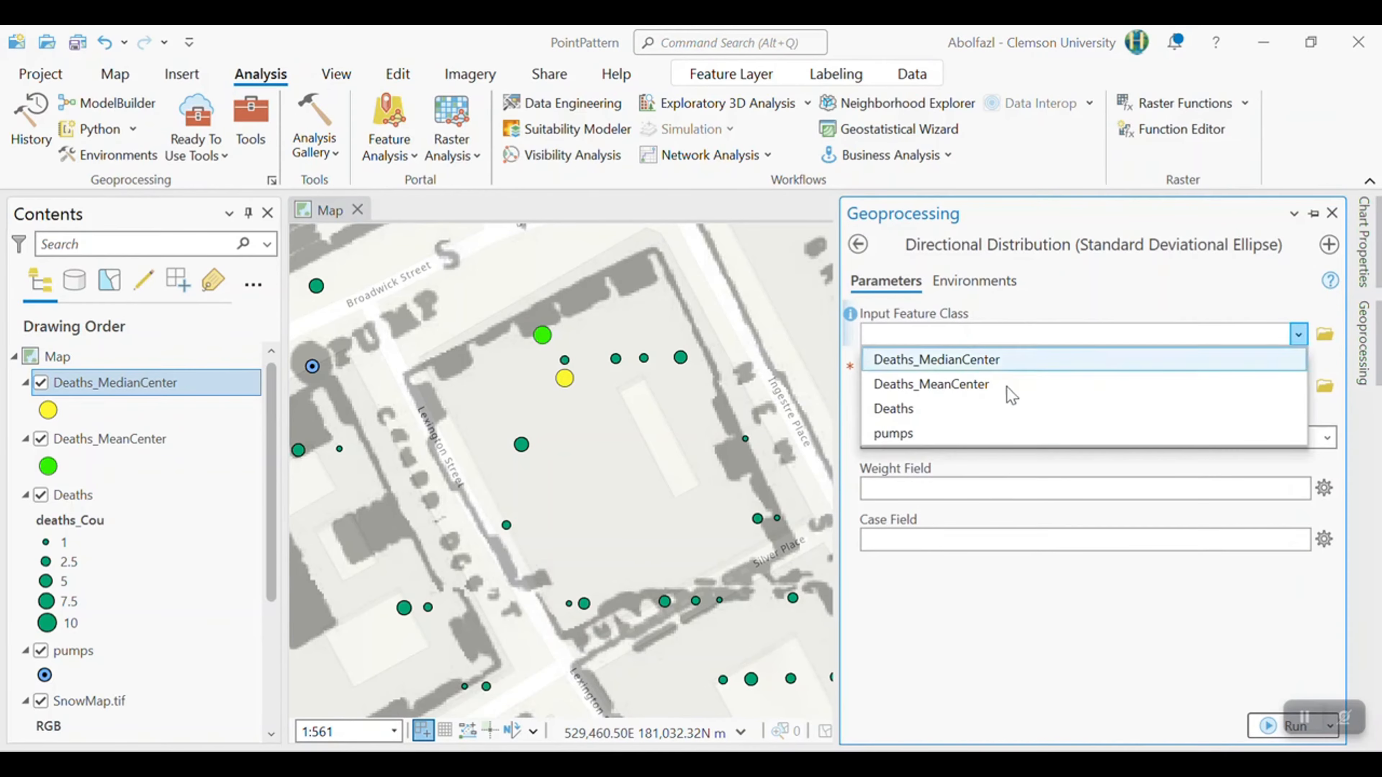
left_click(959, 422)
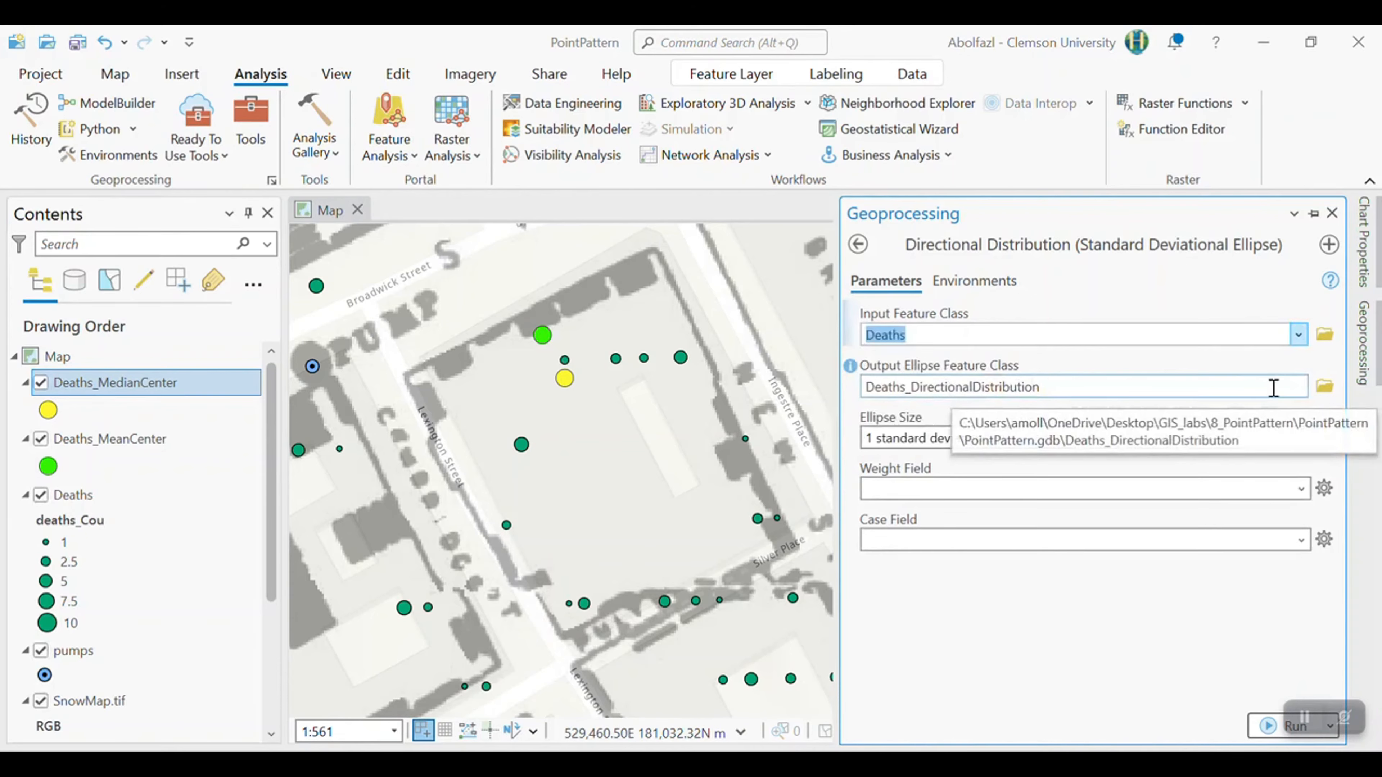
left_click(1301, 386)
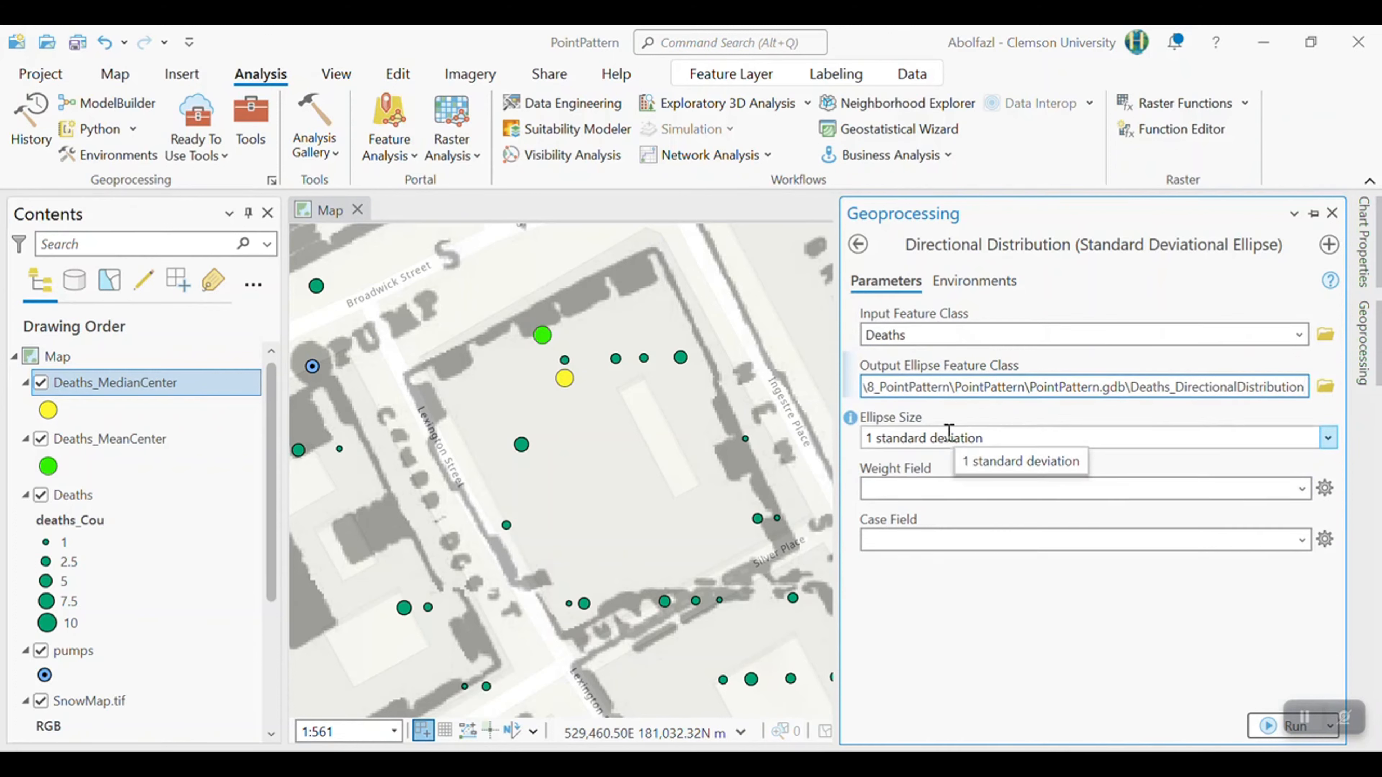
Step: Run the tool at 1 standard deviation with deaths_Cou as the weight field, and inspect the whole ellipse on the map
mouse_move(851, 422)
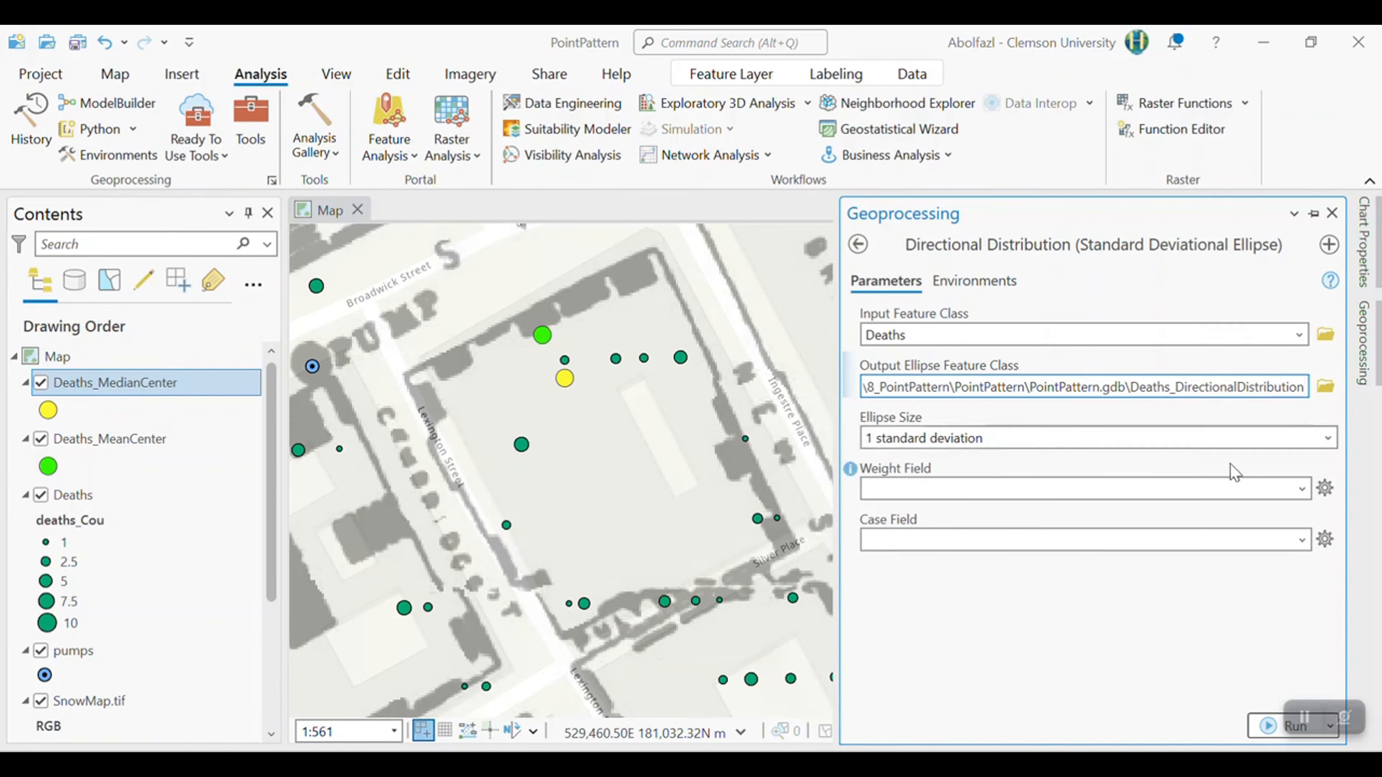
left_click(1109, 488)
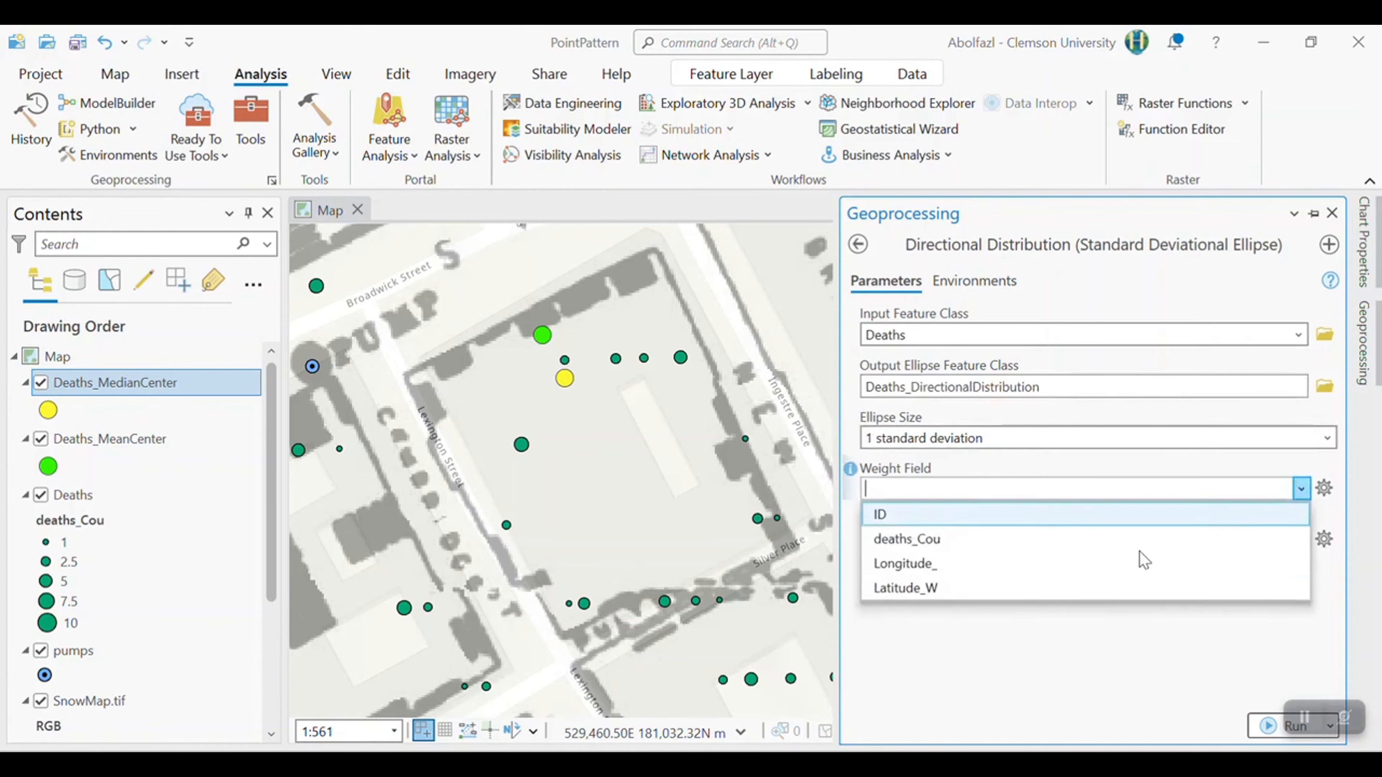
left_click(959, 540)
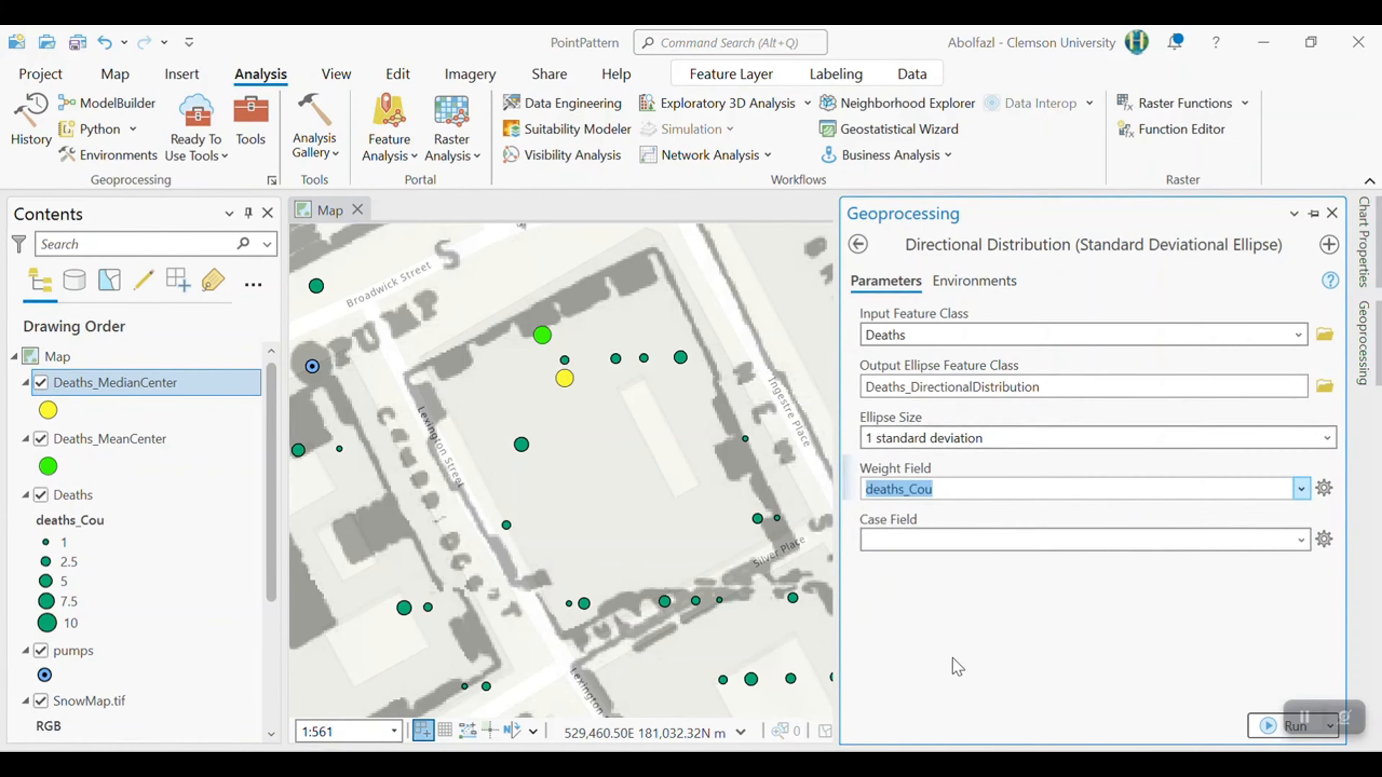
left_click(1275, 725)
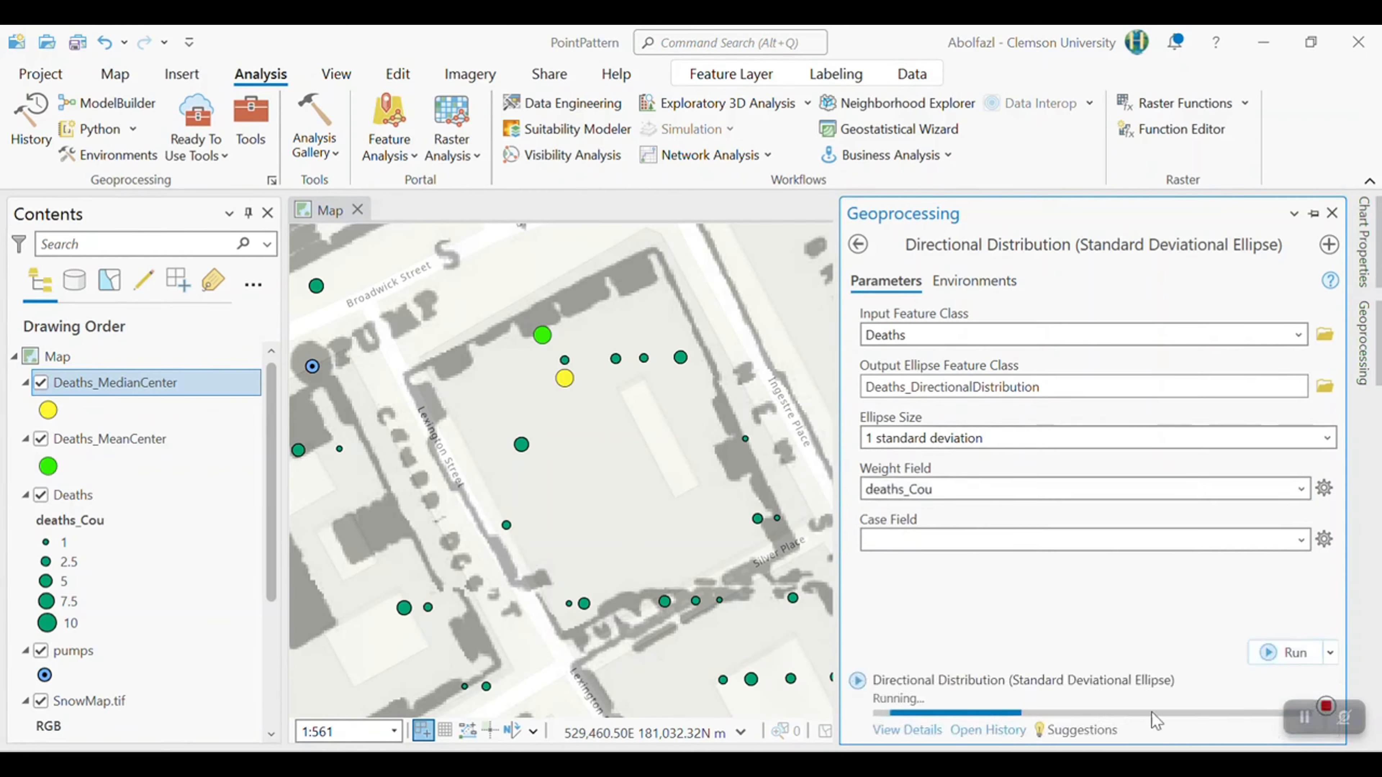
scroll(705, 531, "down", 5)
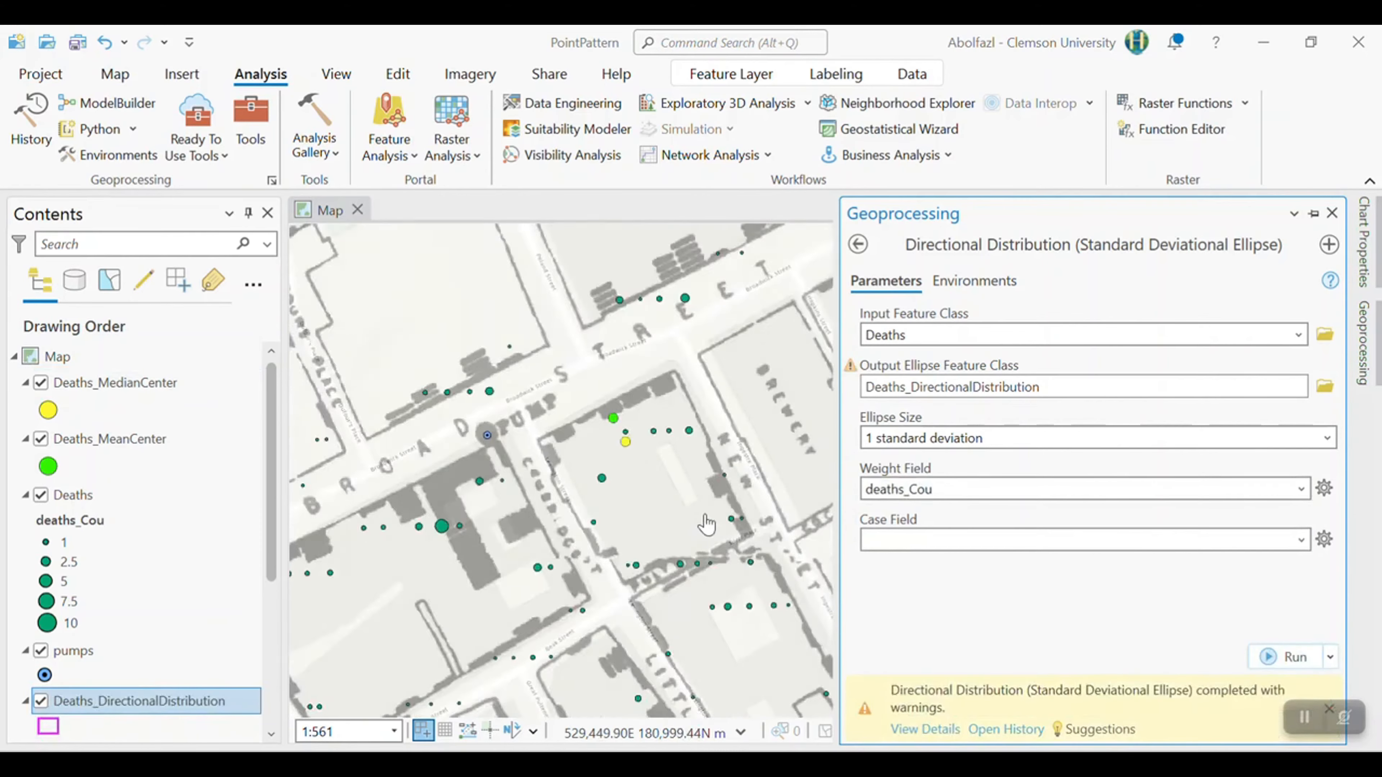
scroll(701, 515, "down", 2)
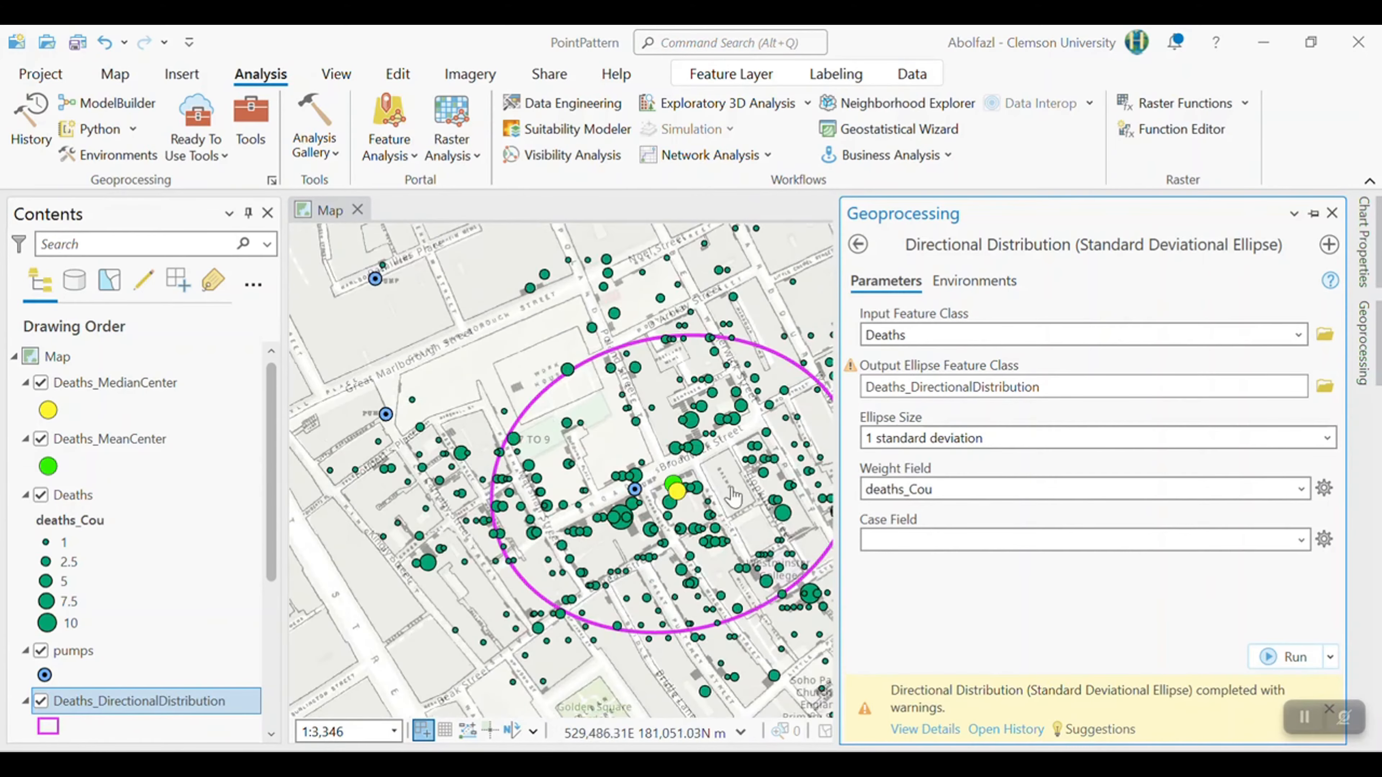
left_click_drag(743, 474, 627, 459)
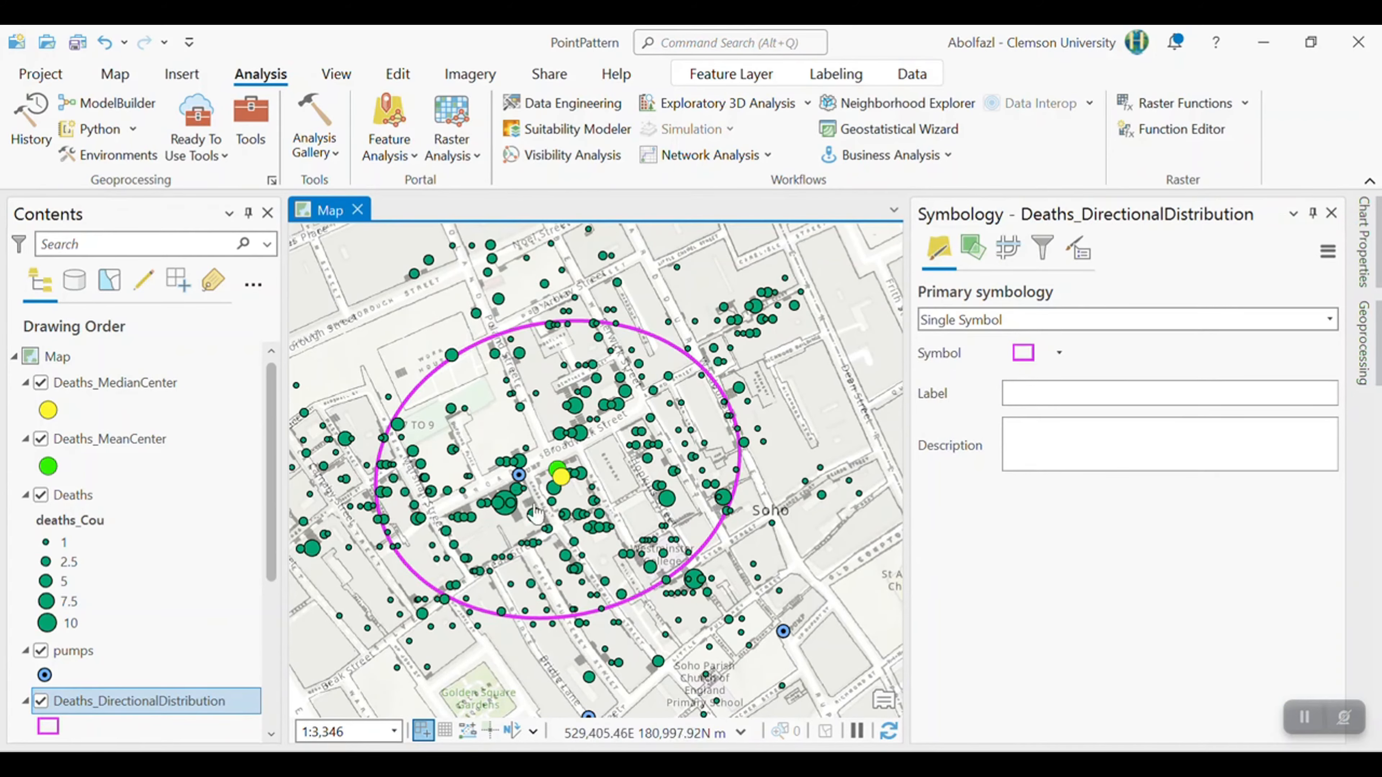
scroll(541, 520, "down", 2)
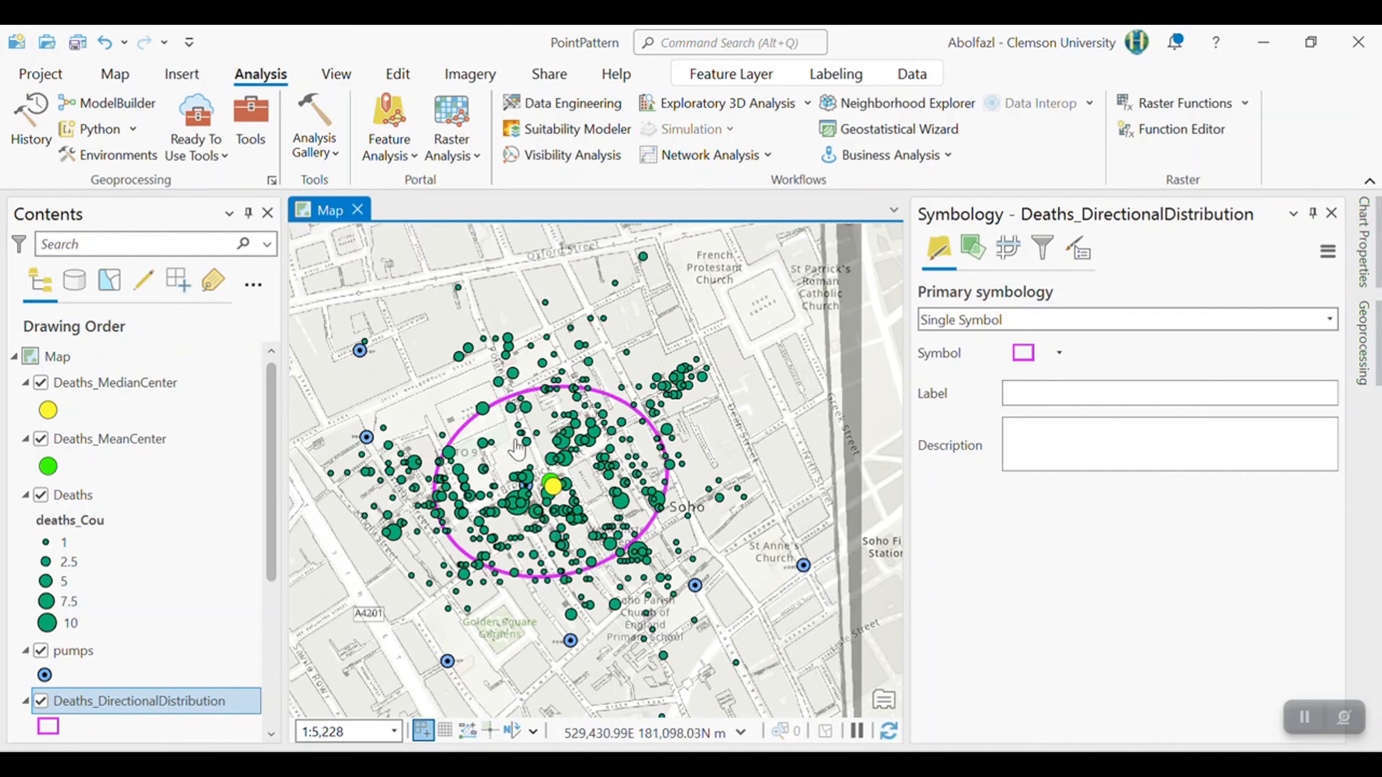
Step: Reopen Directional Distribution (Standard Deviational Ellipse) with Deaths as input and name the output ellipse feature class AOI in PointPattern.gdb
left_click(262, 164)
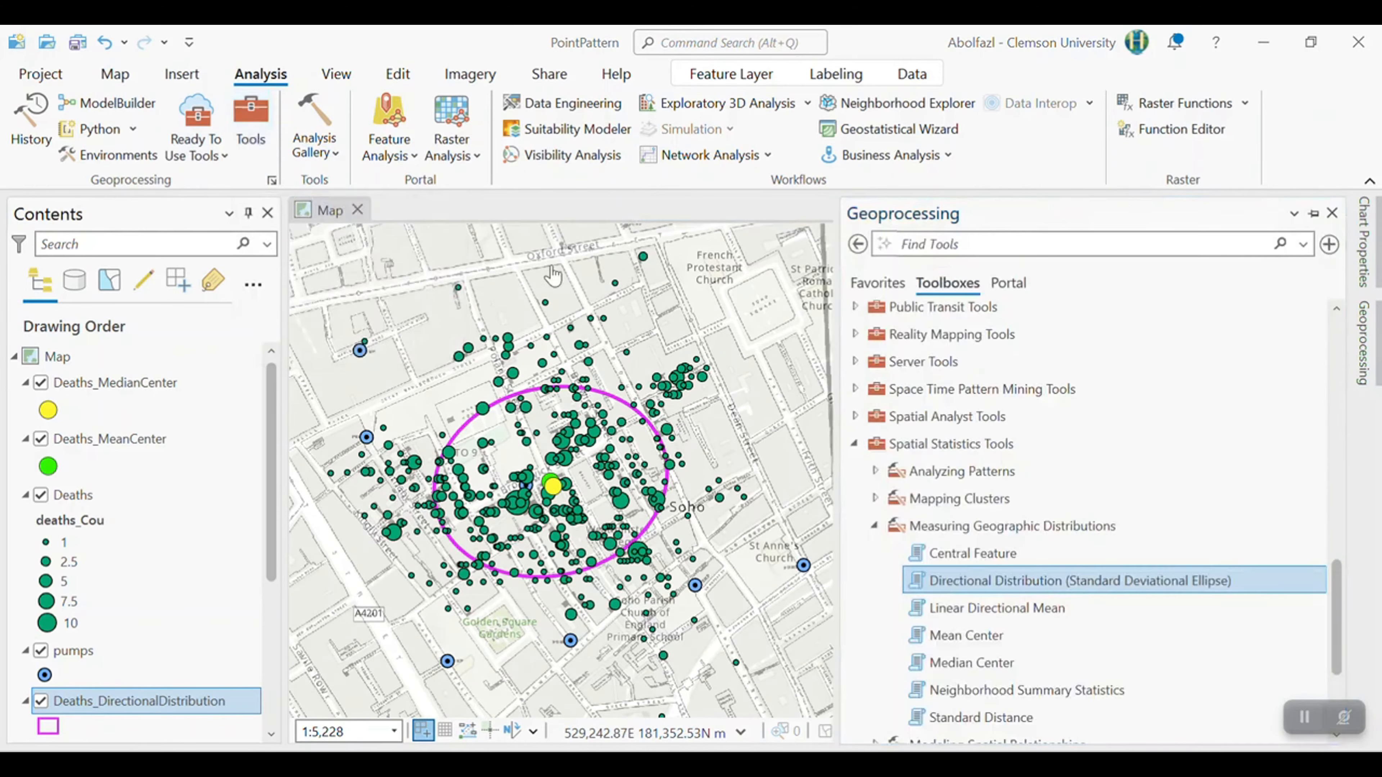
left_click(1020, 583)
left_click(1298, 335)
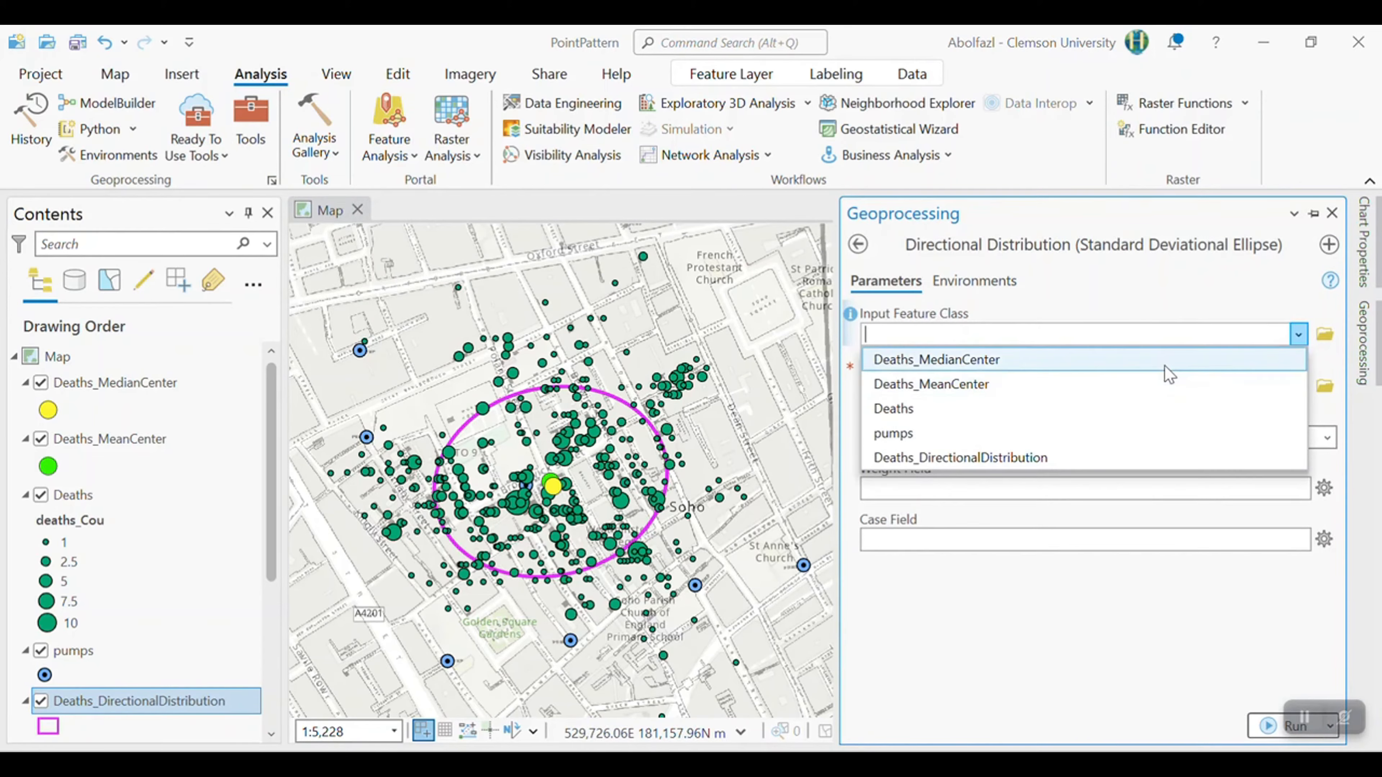
left_click(926, 409)
left_click(1086, 388)
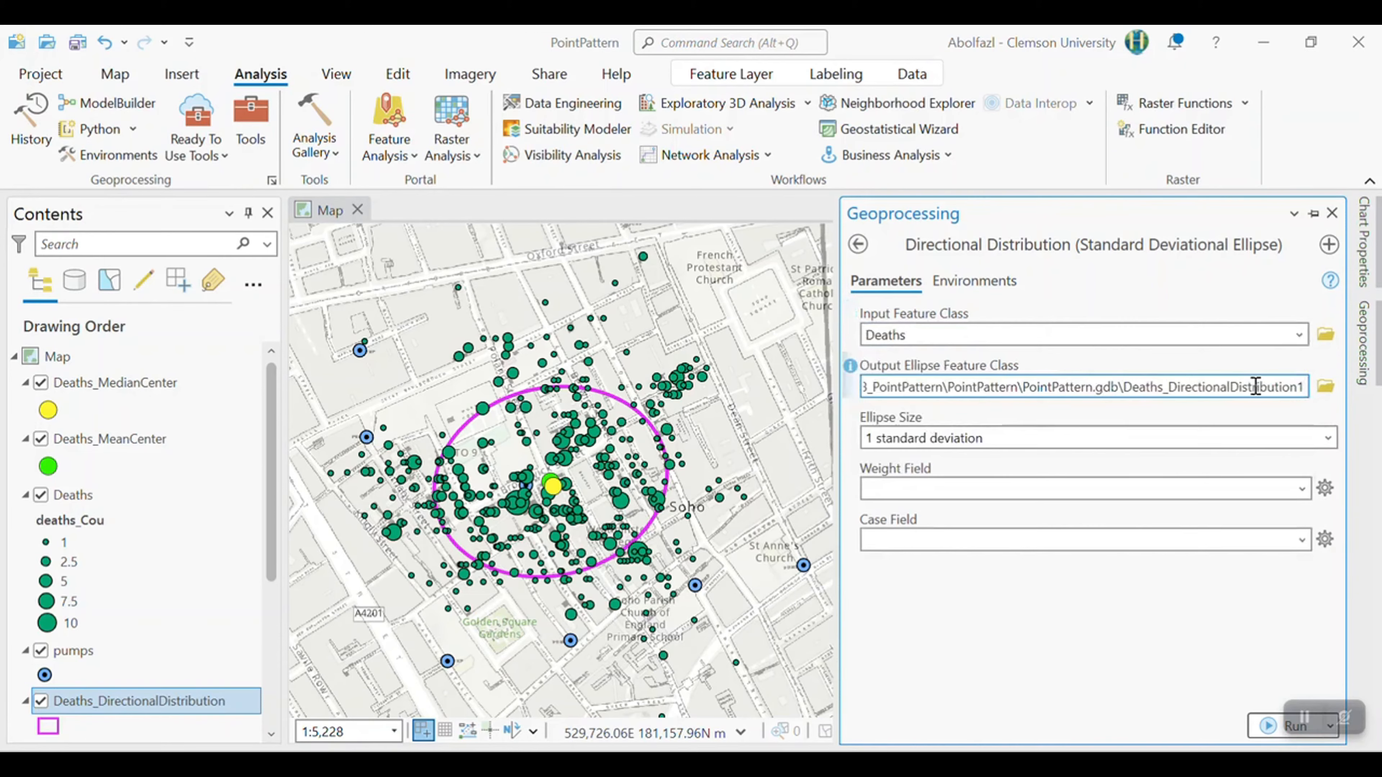
key("BackSpace")
type("3")
left_click(1327, 388)
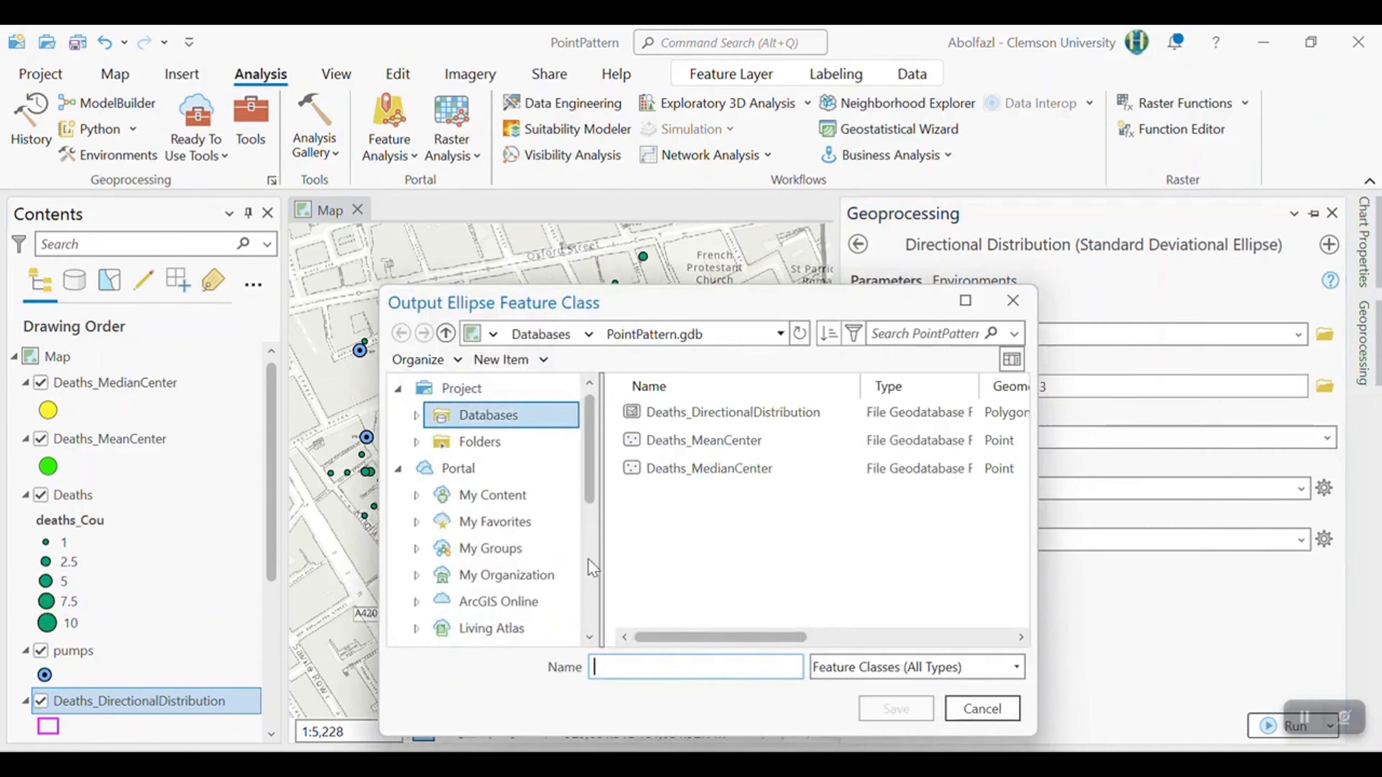
scroll(492, 585, "down", 3)
type("AOI")
key("Return")
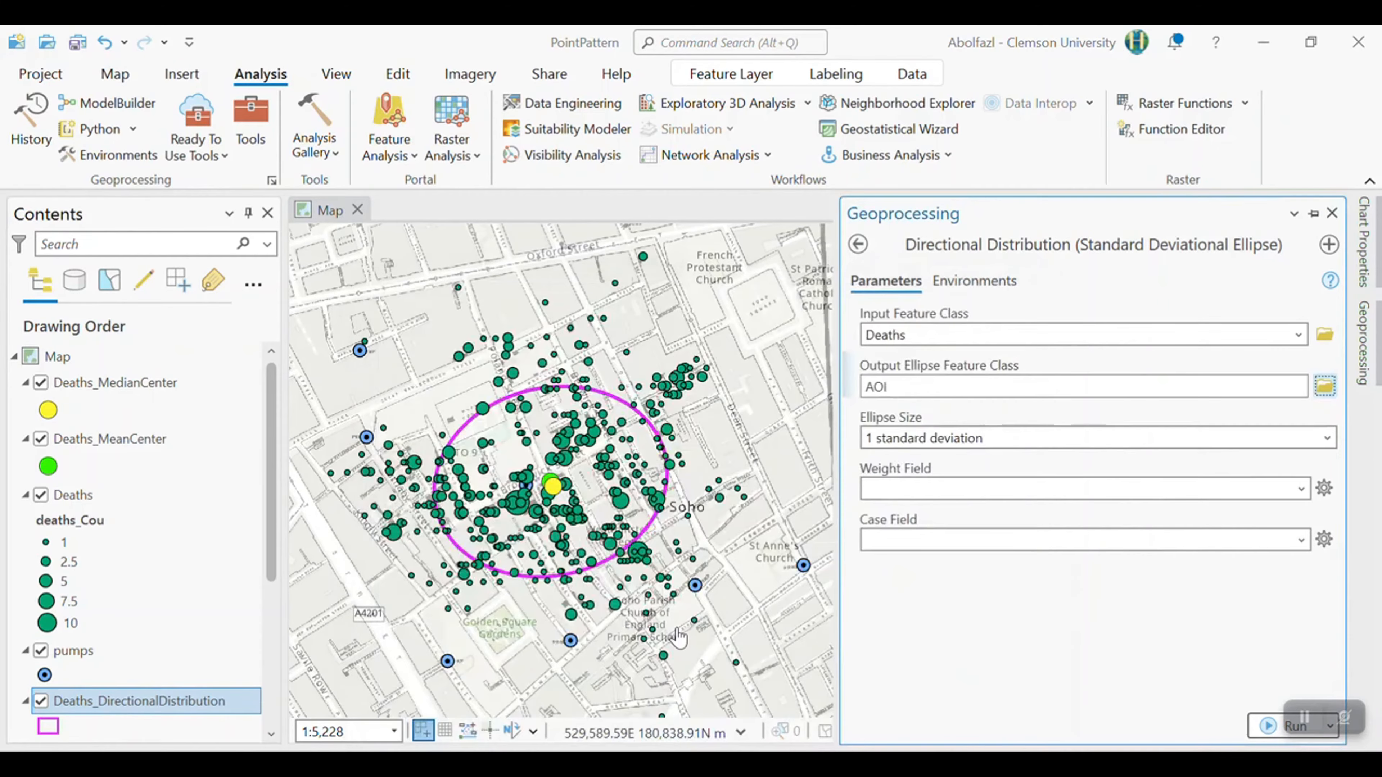
Step: Set the ellipse size to 3 standard deviations and the weight field to deaths_Cou, run the tool, and view the AOI ellipse
left_click(1327, 437)
left_click(1094, 514)
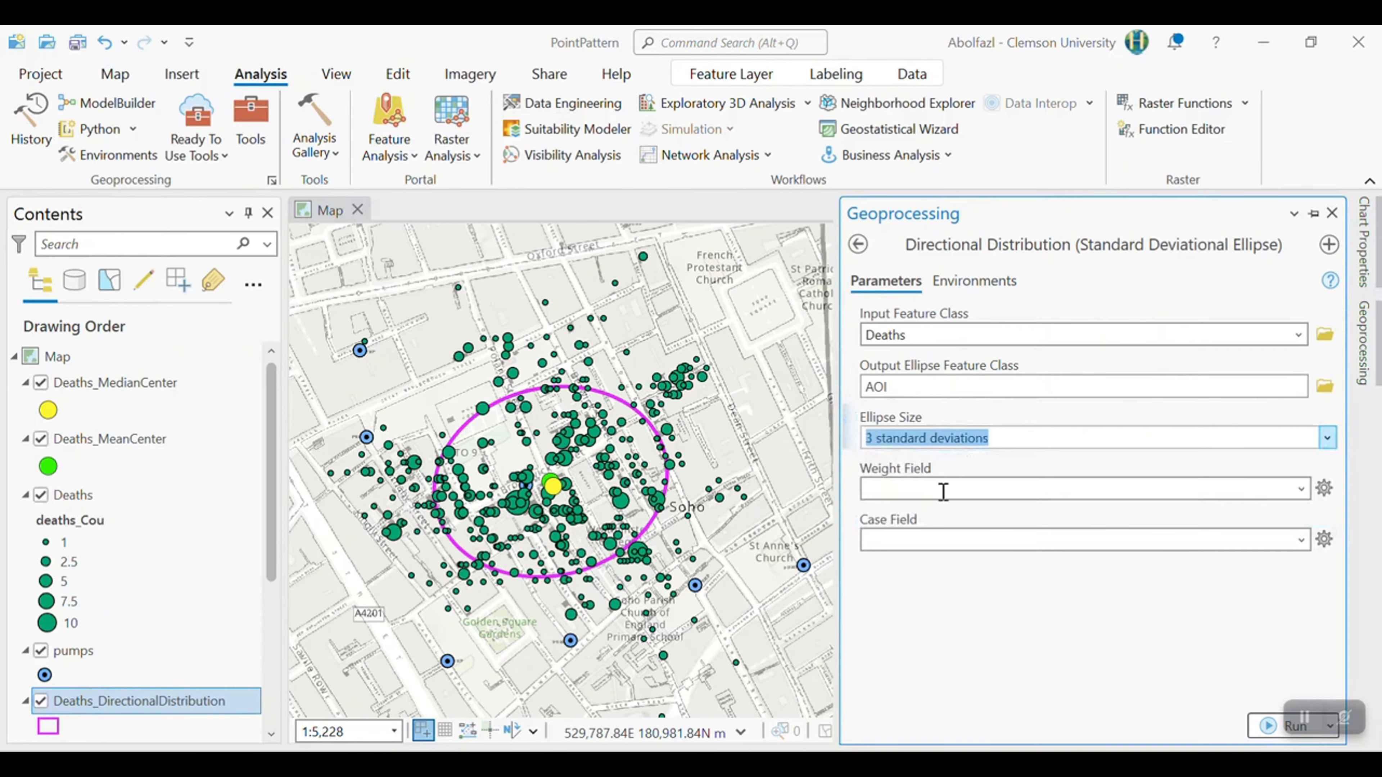
left_click(1301, 489)
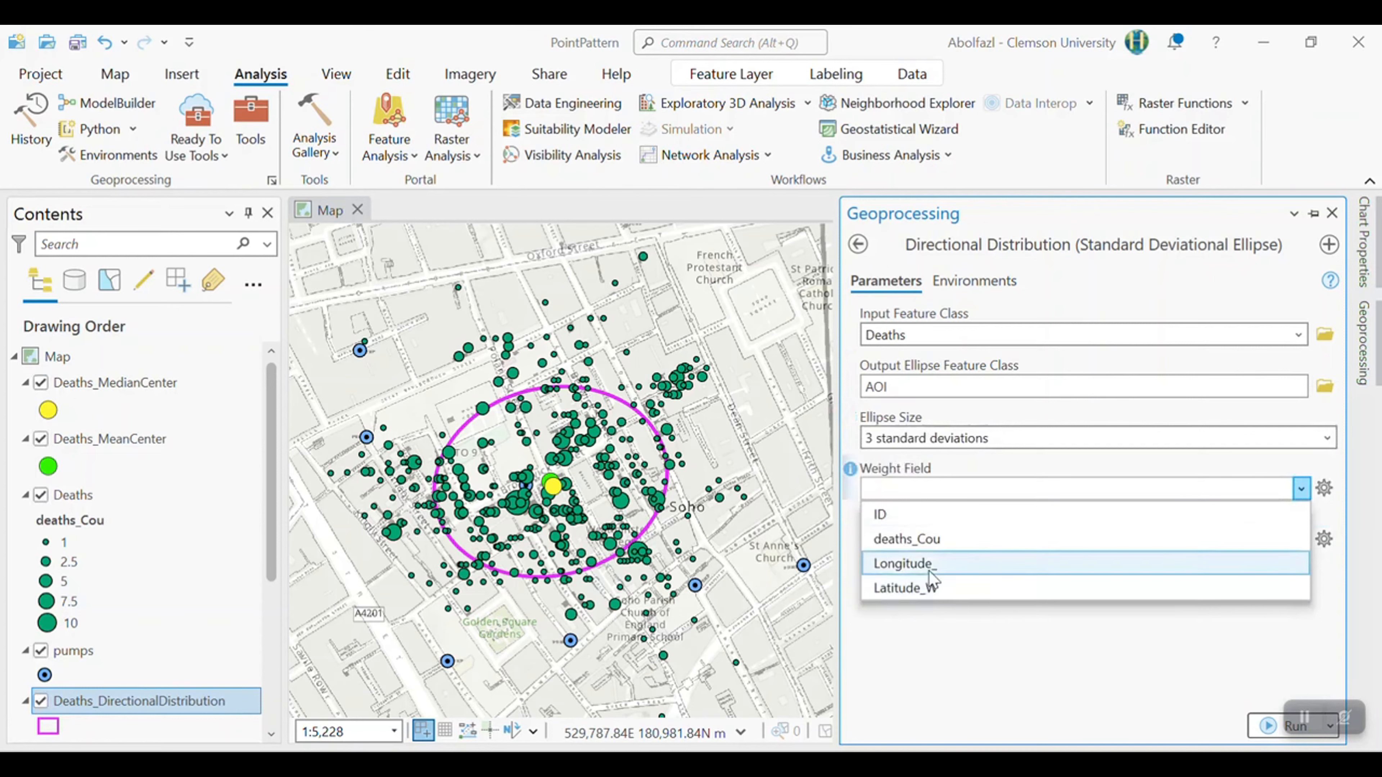
left_click(934, 540)
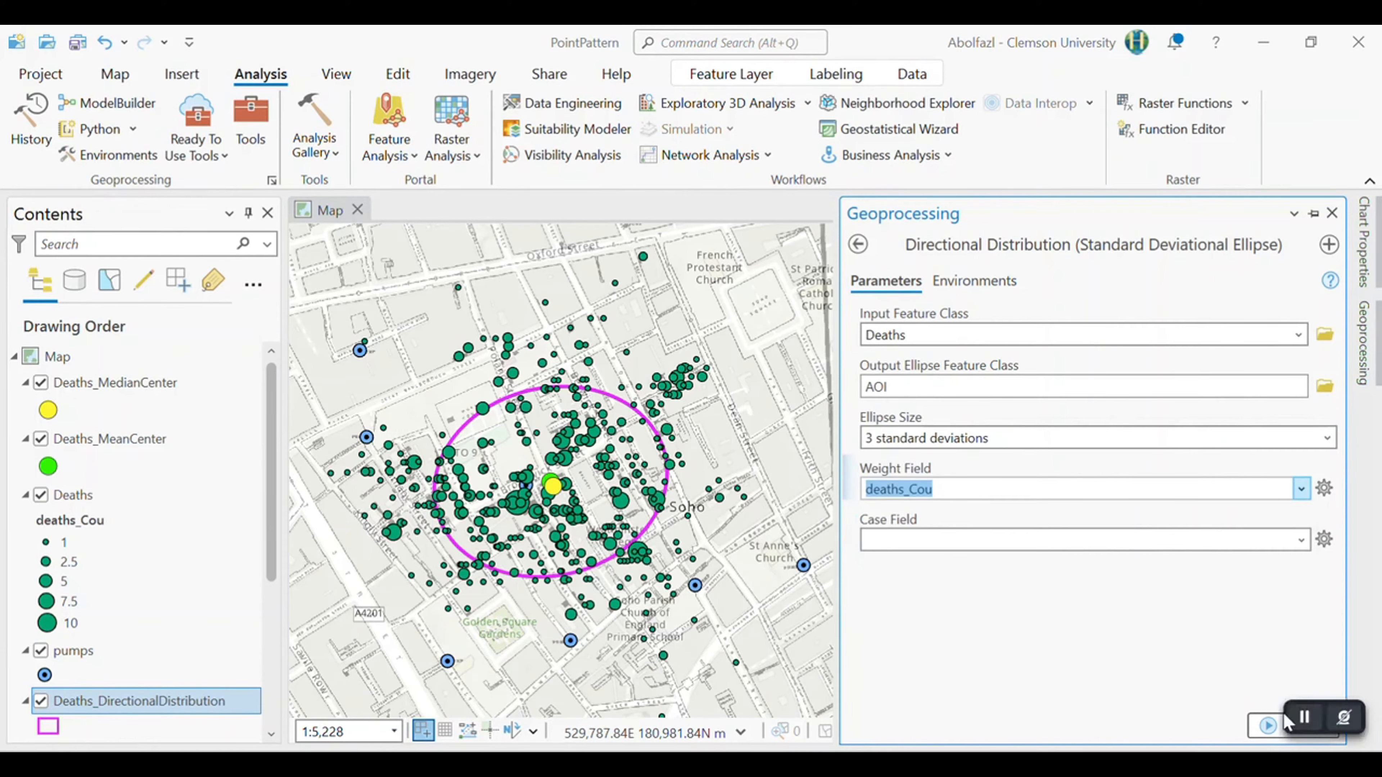
left_click(1289, 726)
scroll(599, 555, "down", 3)
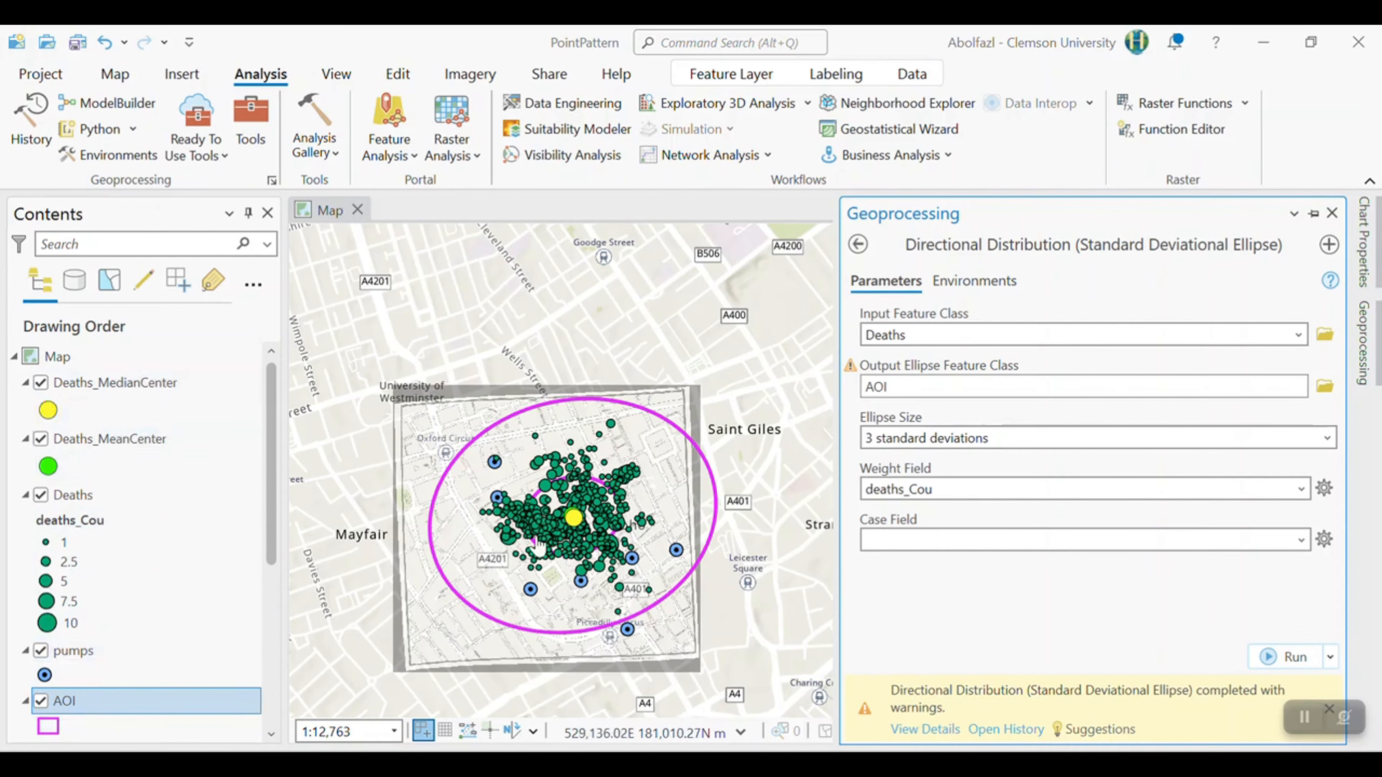
Step: Hide the AOI layer and move Deaths_DirectionalDistribution to the top of the drawing order
left_click(44, 702)
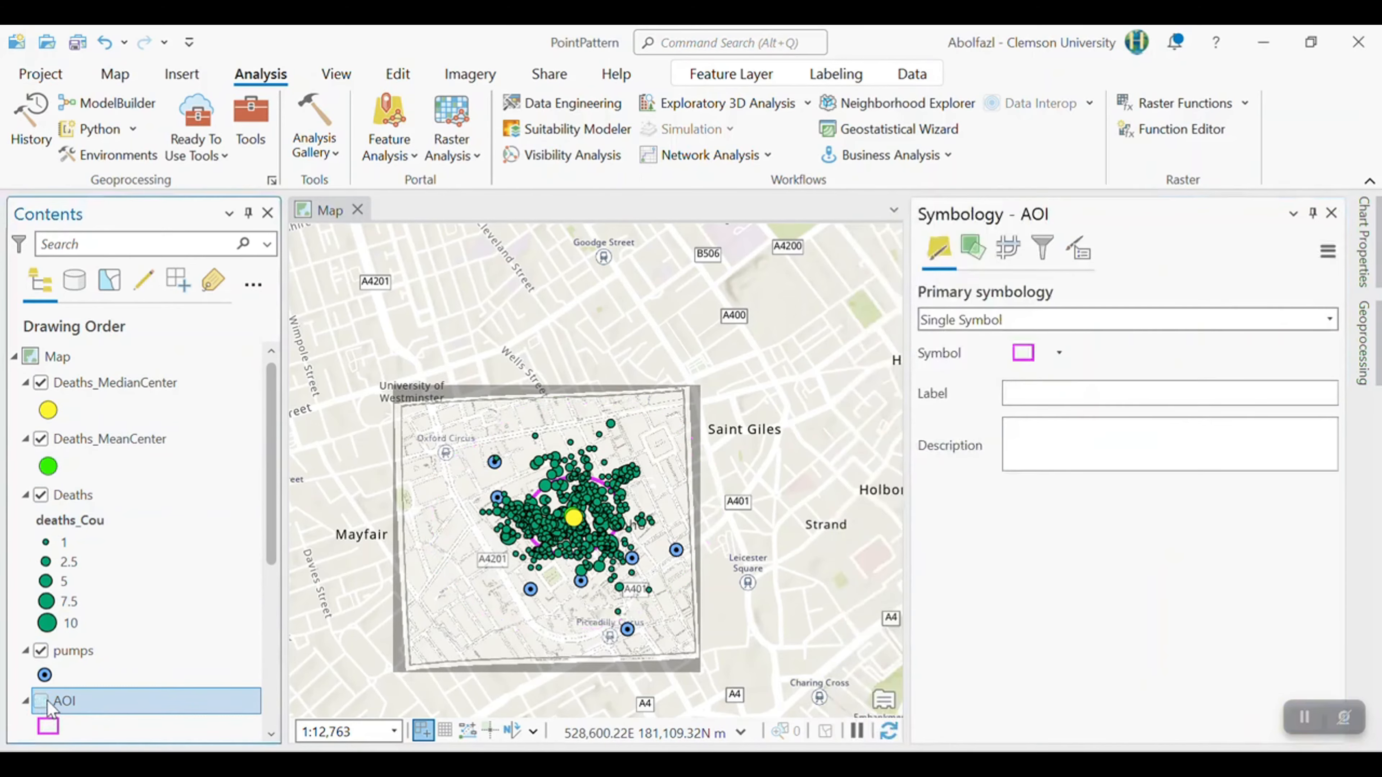
scroll(52, 700, "down", 2)
mouse_move(87, 651)
left_mouse_down()
mouse_move(100, 323)
mouse_move(93, 391)
left_mouse_up()
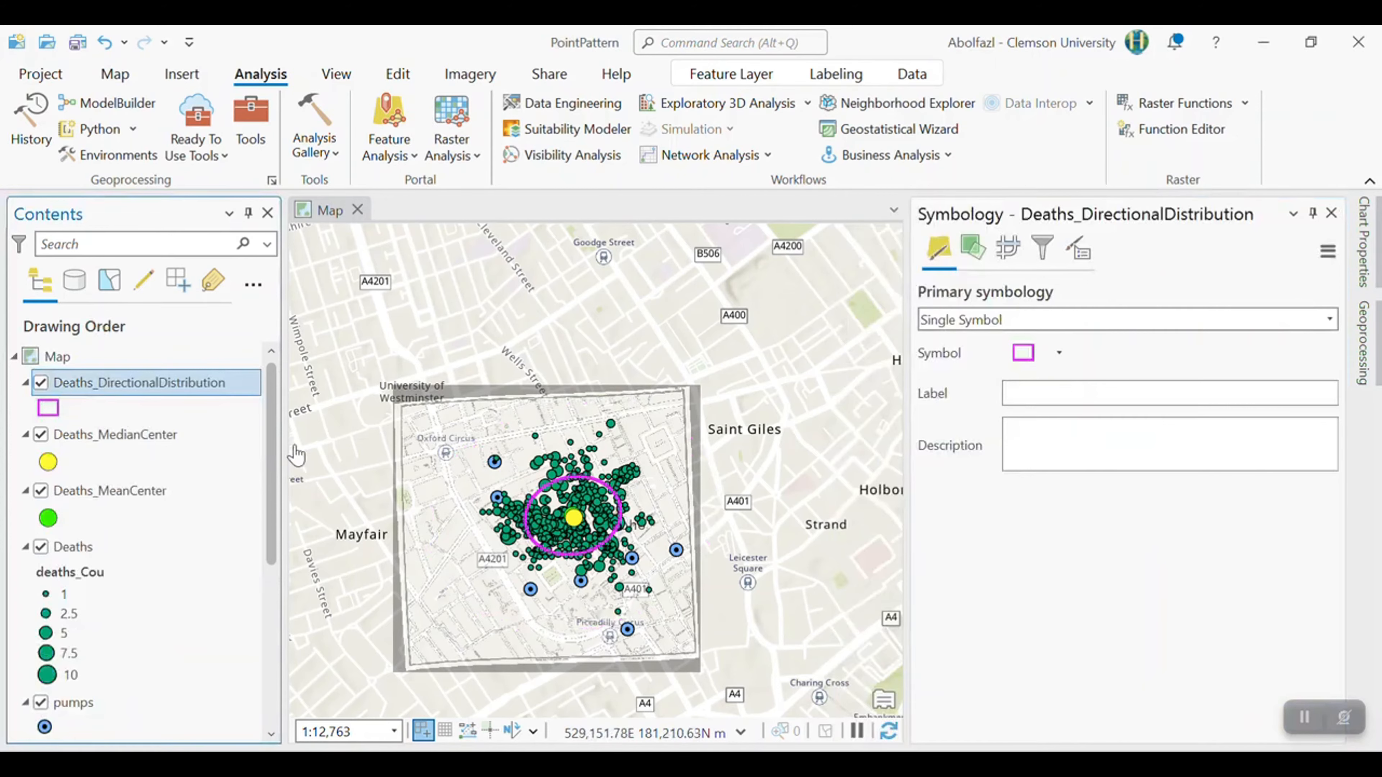
scroll(560, 538, "up", 2)
left_click_drag(560, 540, 603, 537)
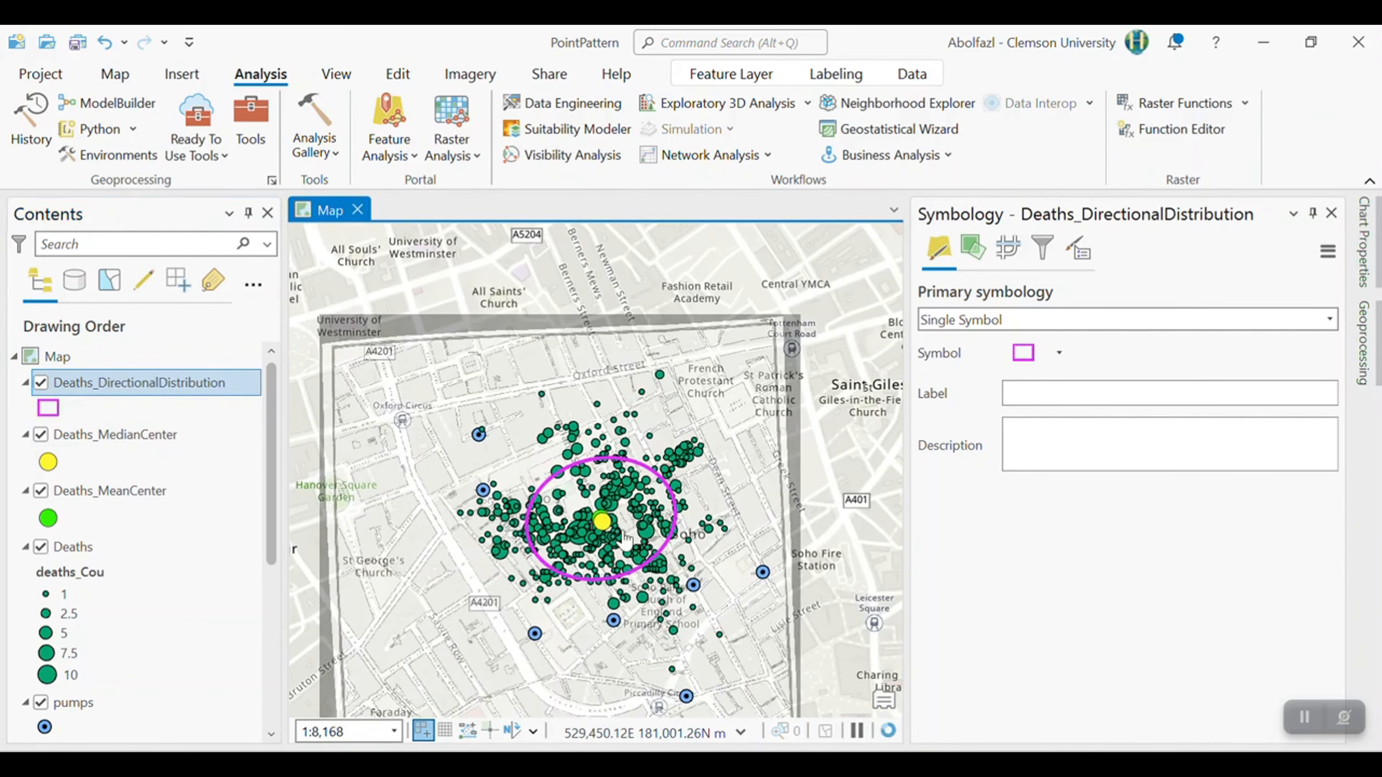
Step: Replace the hollow Deaths_DirectionalDistribution symbol with a solid polygon symbol filled in light green
right_click(49, 409)
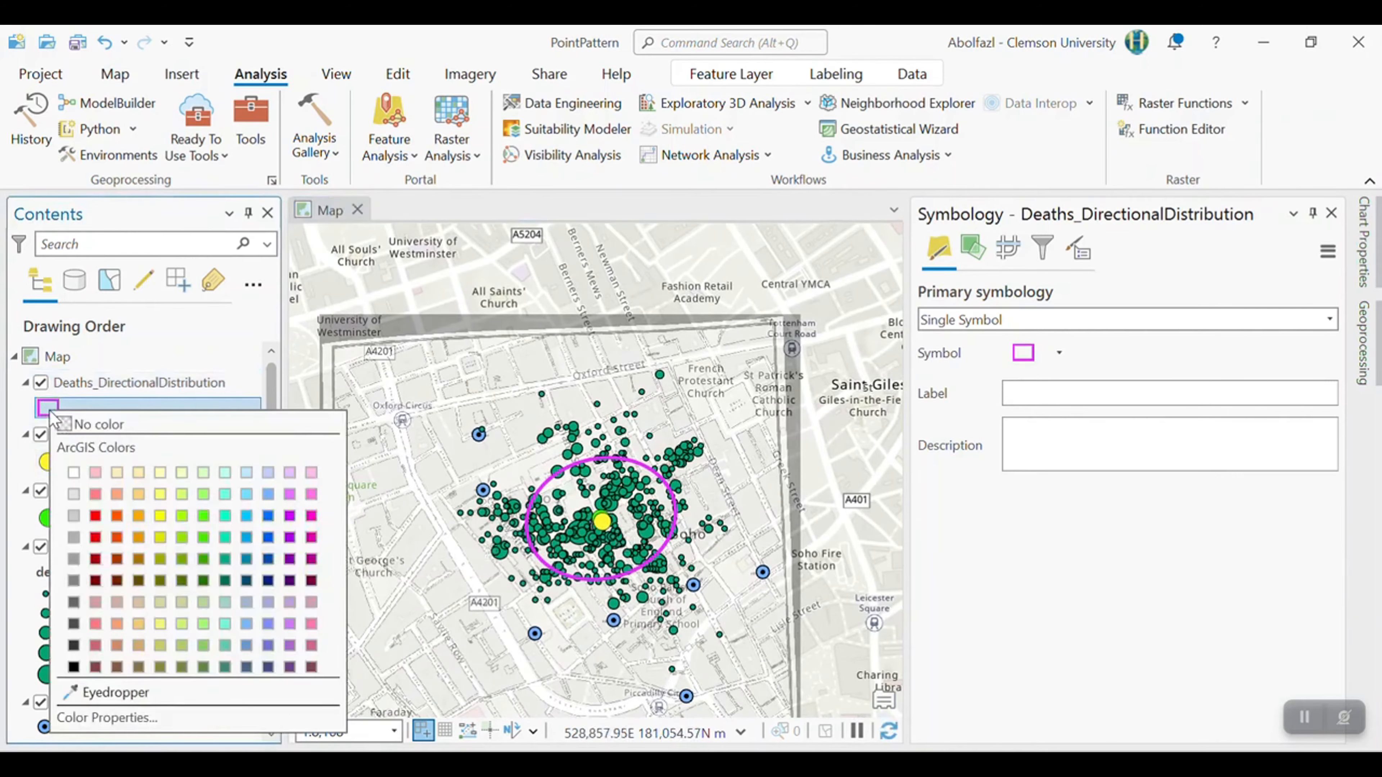
left_click(46, 408)
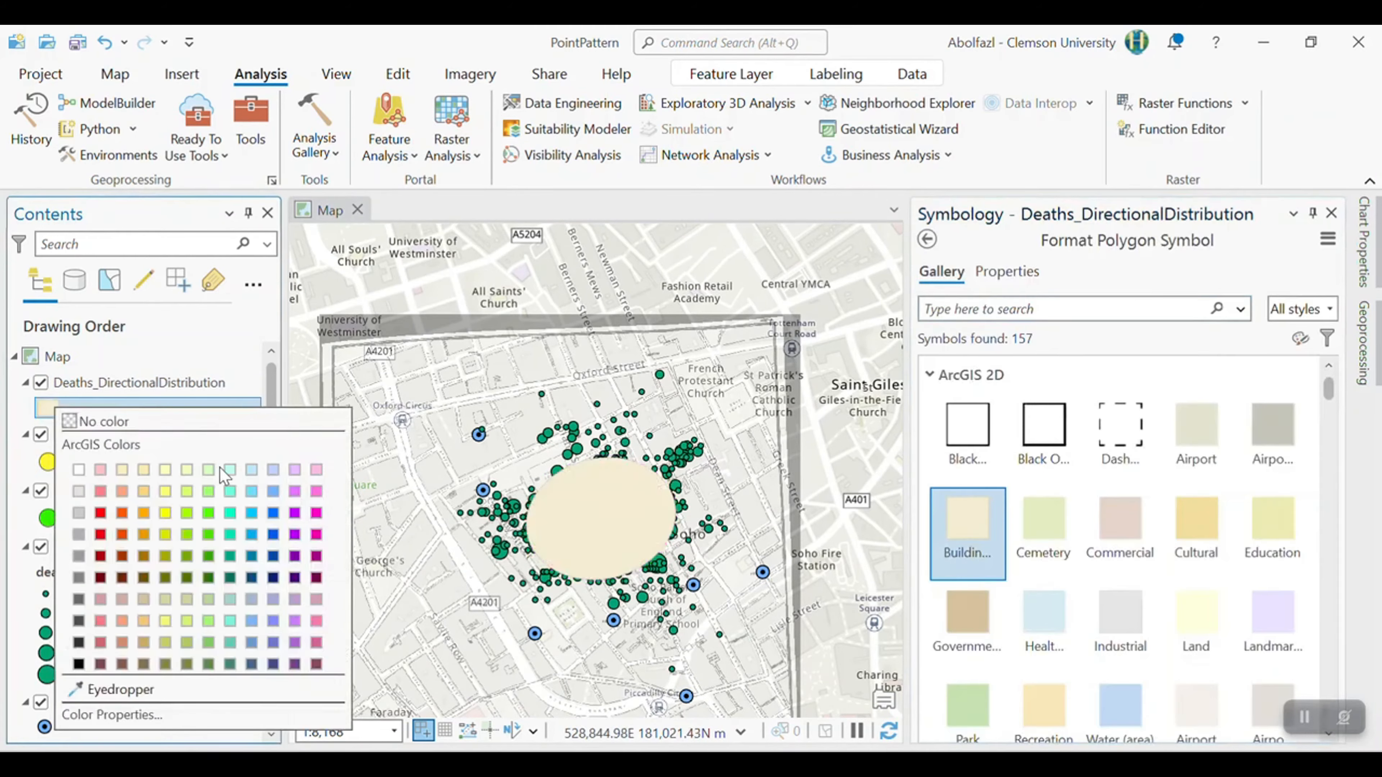
left_click(211, 473)
Step: Set the transparency of the Deaths_DirectionalDistribution layer to 28.4%
left_click(82, 384)
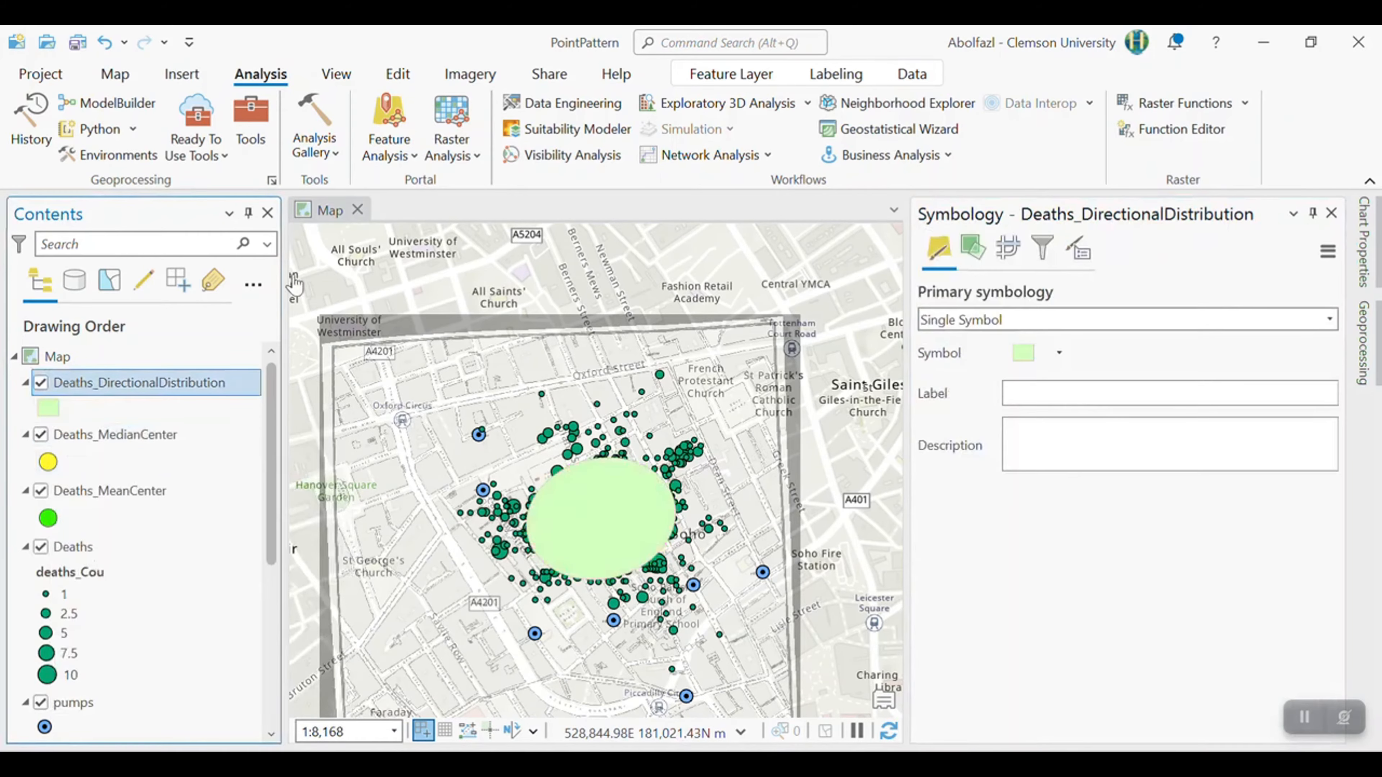
left_click(750, 82)
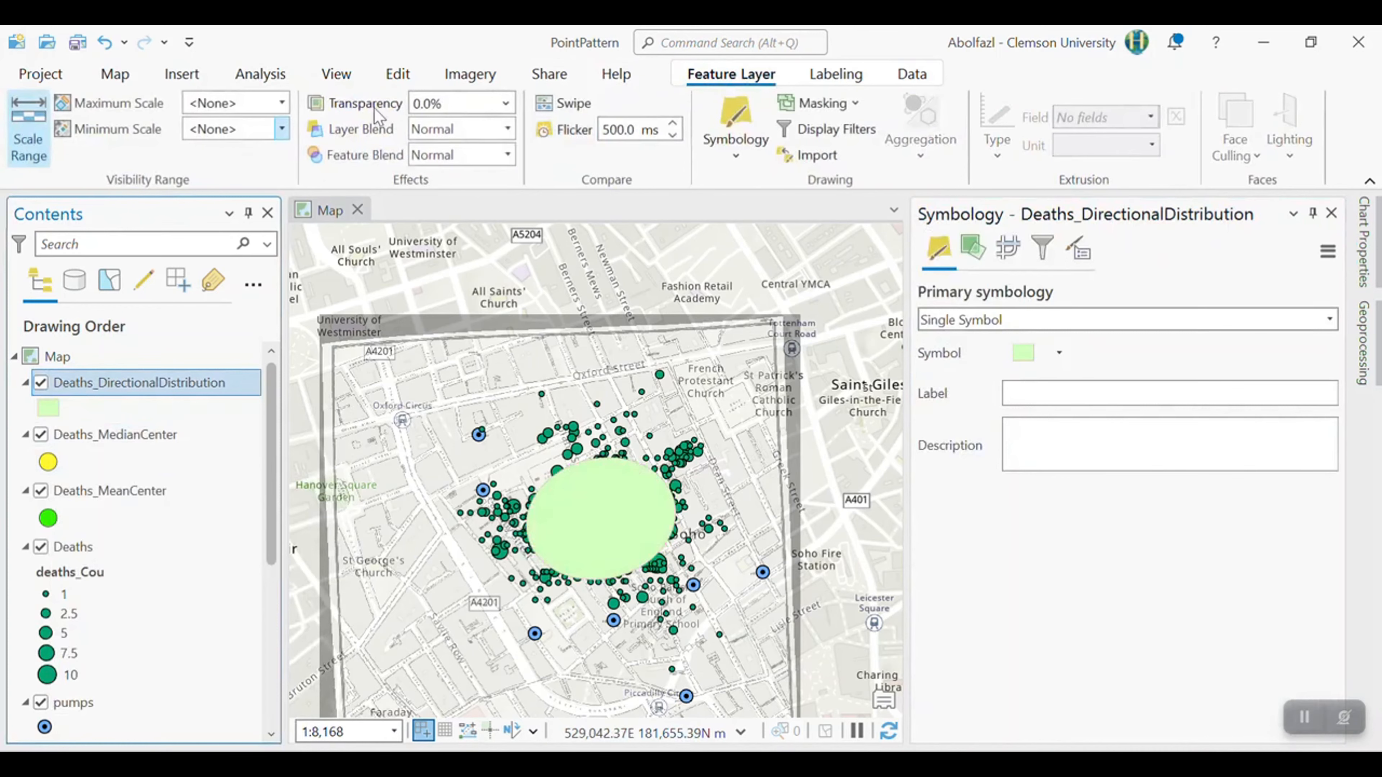
left_click(505, 103)
left_click_drag(418, 129, 455, 131)
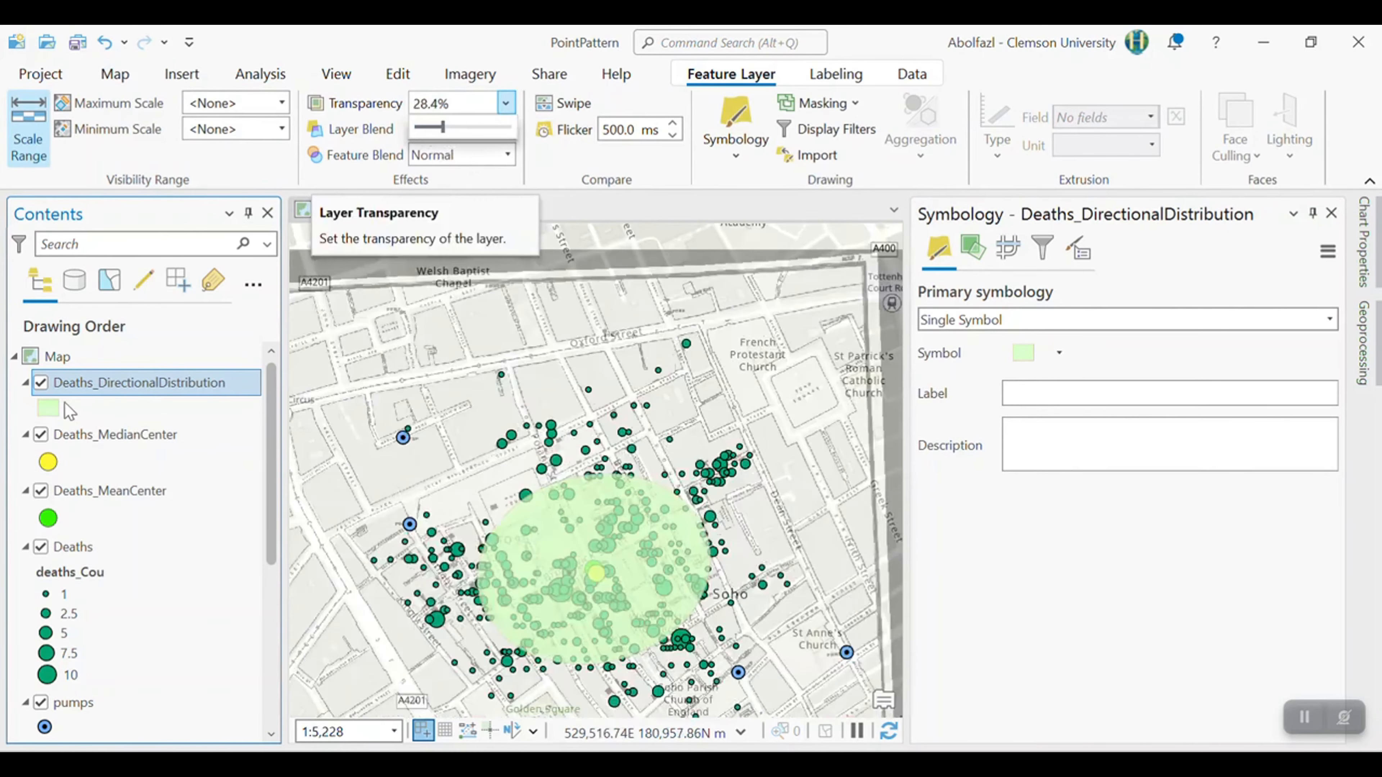
Step: Recolour the Deaths_DirectionalDistribution ellipse fill to light yellow and inspect the deaths it covers on the map
left_click(55, 405)
right_click(59, 412)
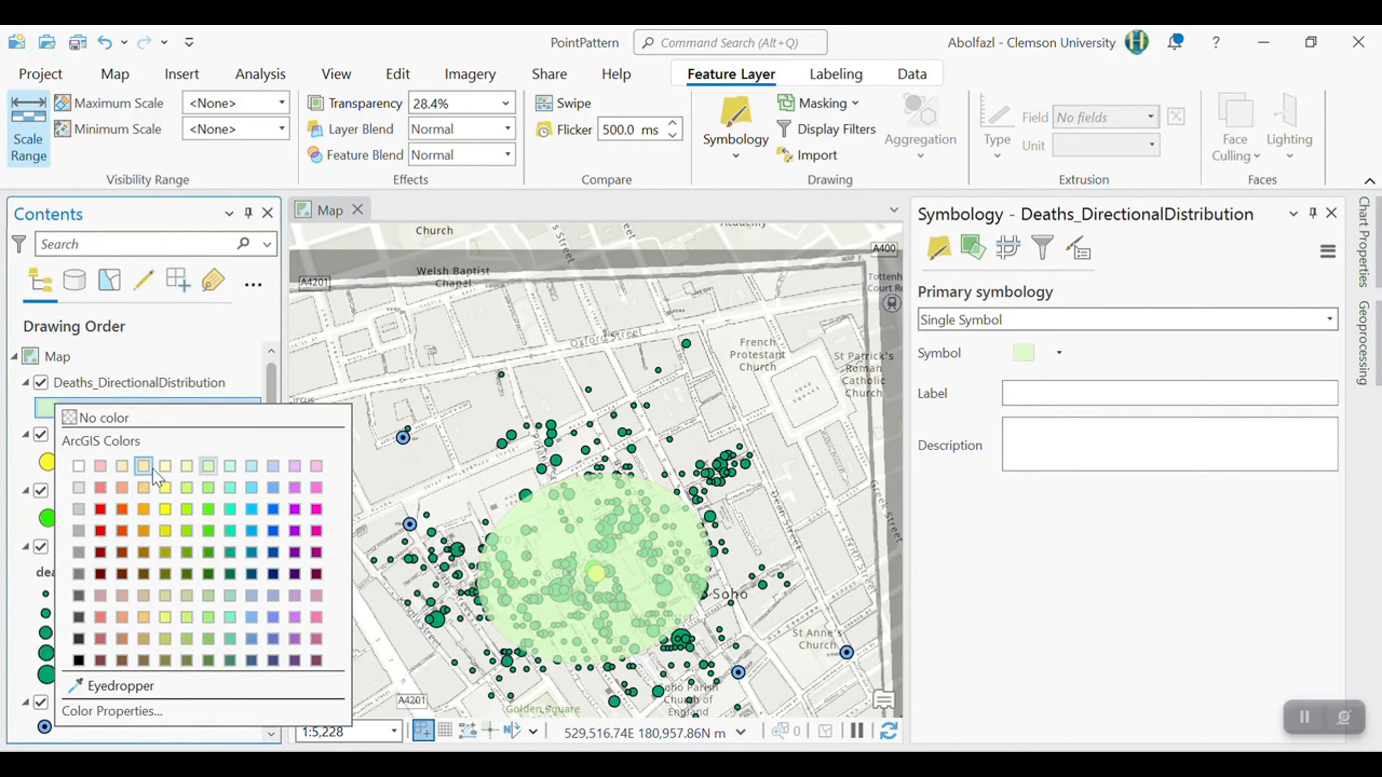
left_click(165, 488)
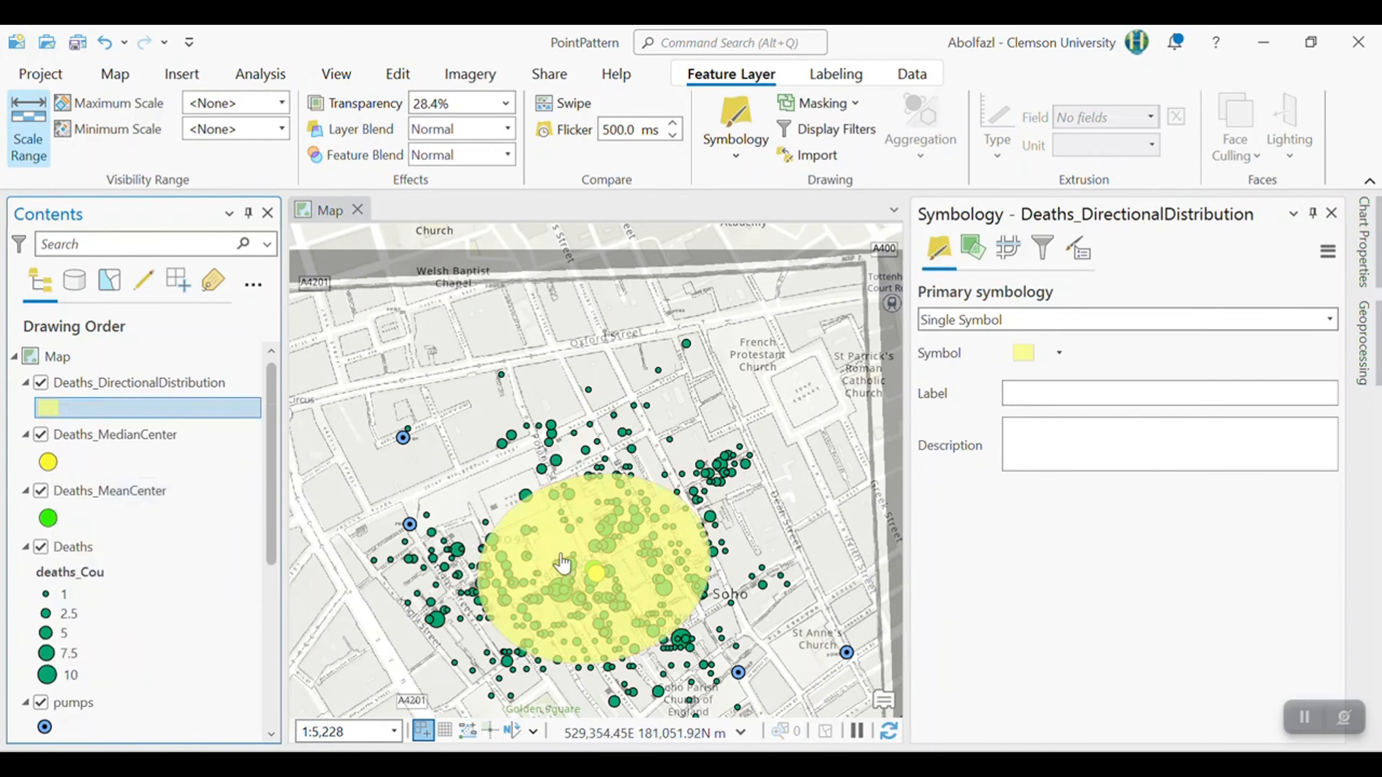
scroll(625, 585, "down", 2)
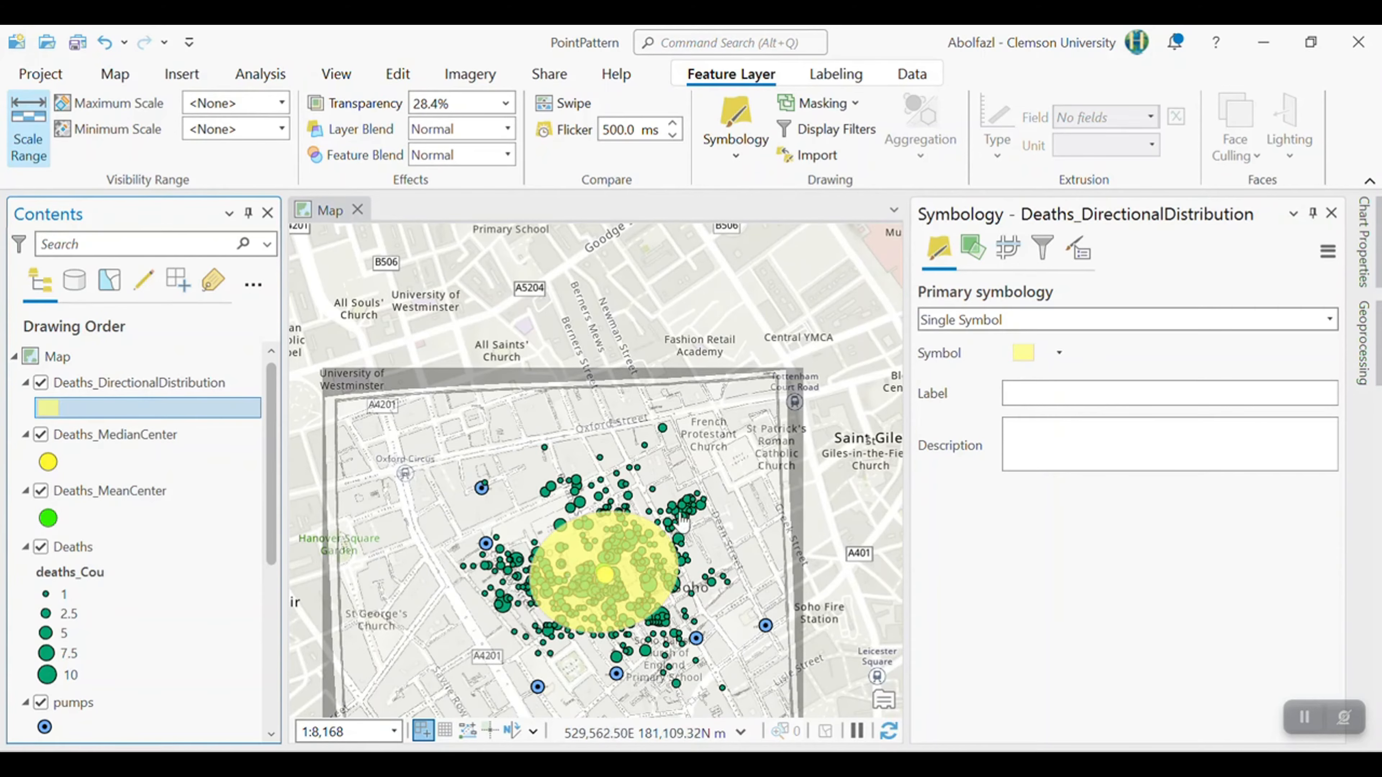
scroll(649, 541, "up", 2)
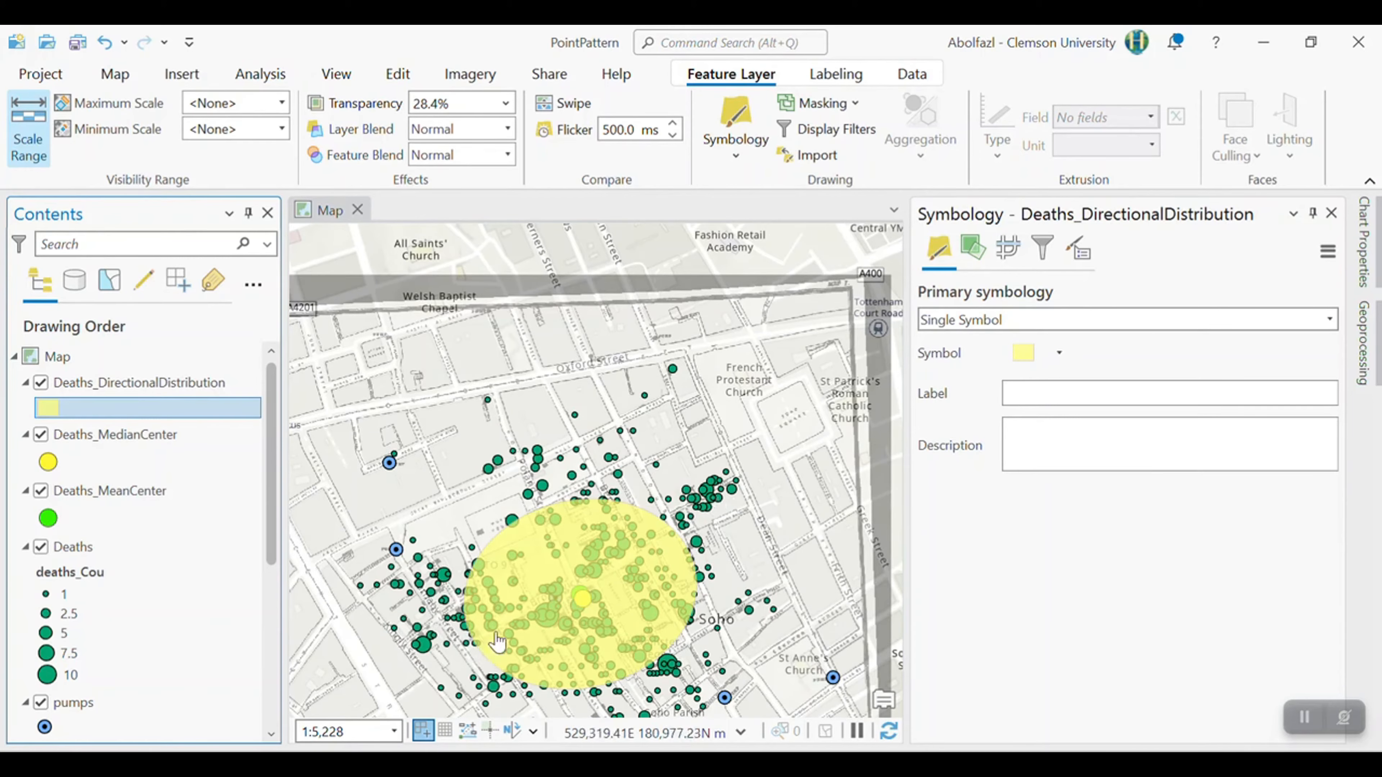
left_click_drag(656, 626, 701, 514)
Step: Move pumps above the ellipse layer, hide Deaths_MedianCenter, and place Deaths_MeanCenter at the top of the drawing order
scroll(136, 599, "down", 1)
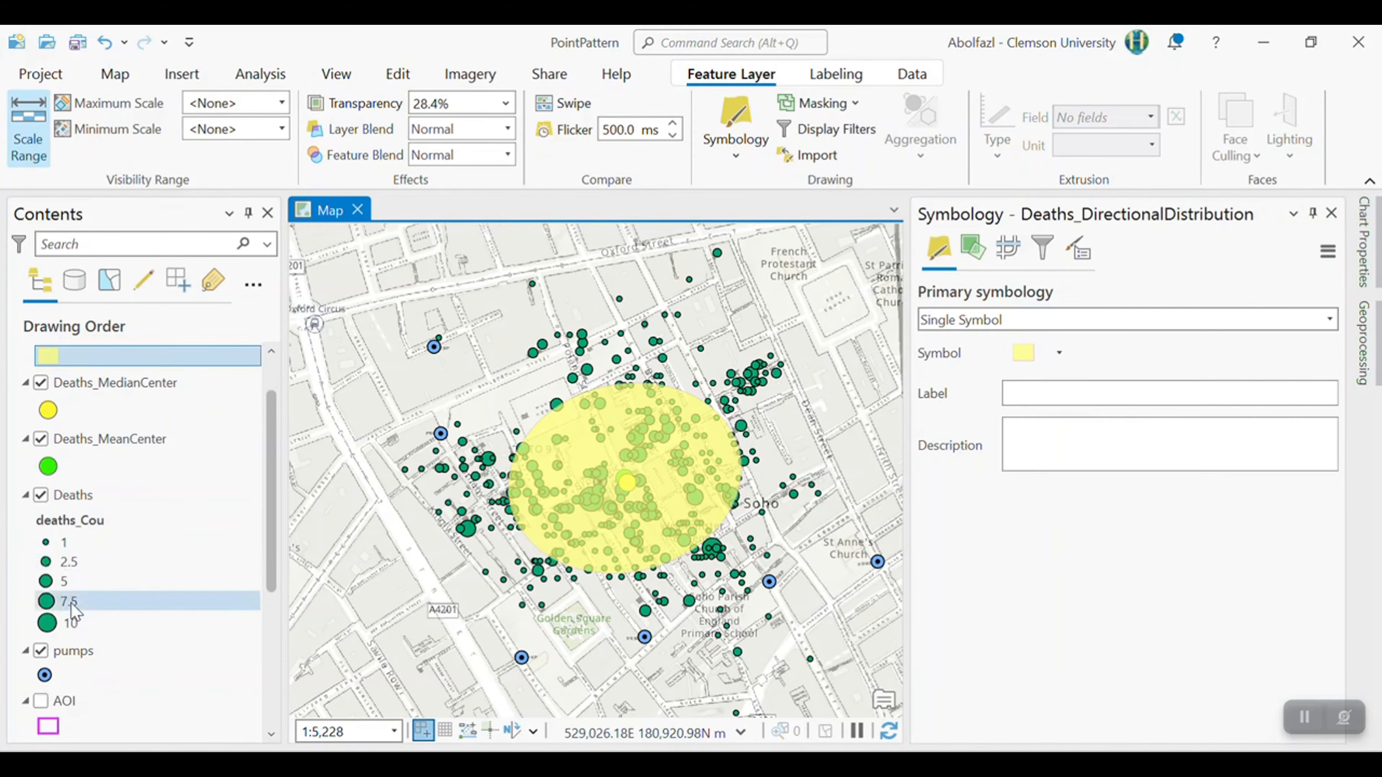
left_click_drag(90, 656, 98, 390)
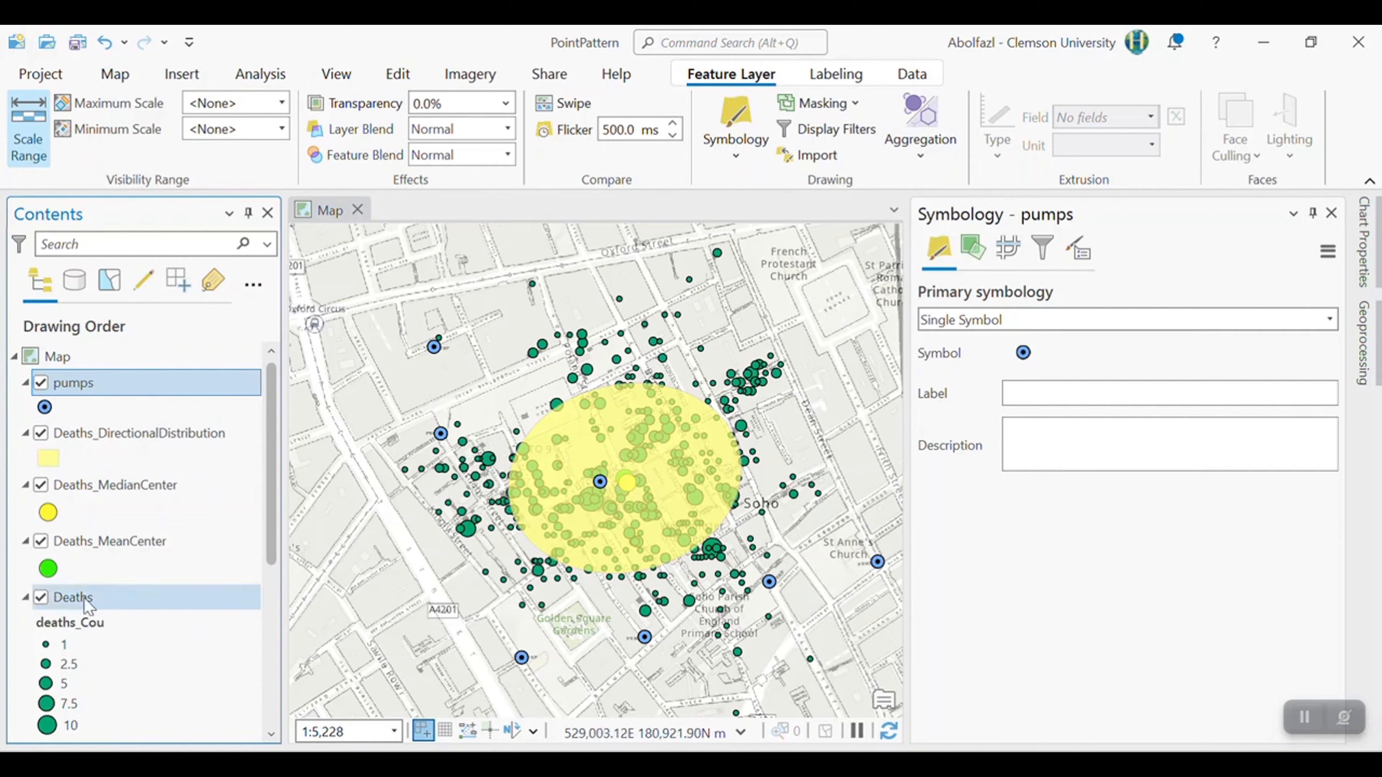
scroll(125, 631, "down", 2)
scroll(112, 645, "up", 3)
scroll(108, 642, "down", 1)
scroll(111, 643, "up", 1)
mouse_move(126, 572)
left_mouse_down()
mouse_move(102, 278)
mouse_move(108, 386)
left_mouse_up()
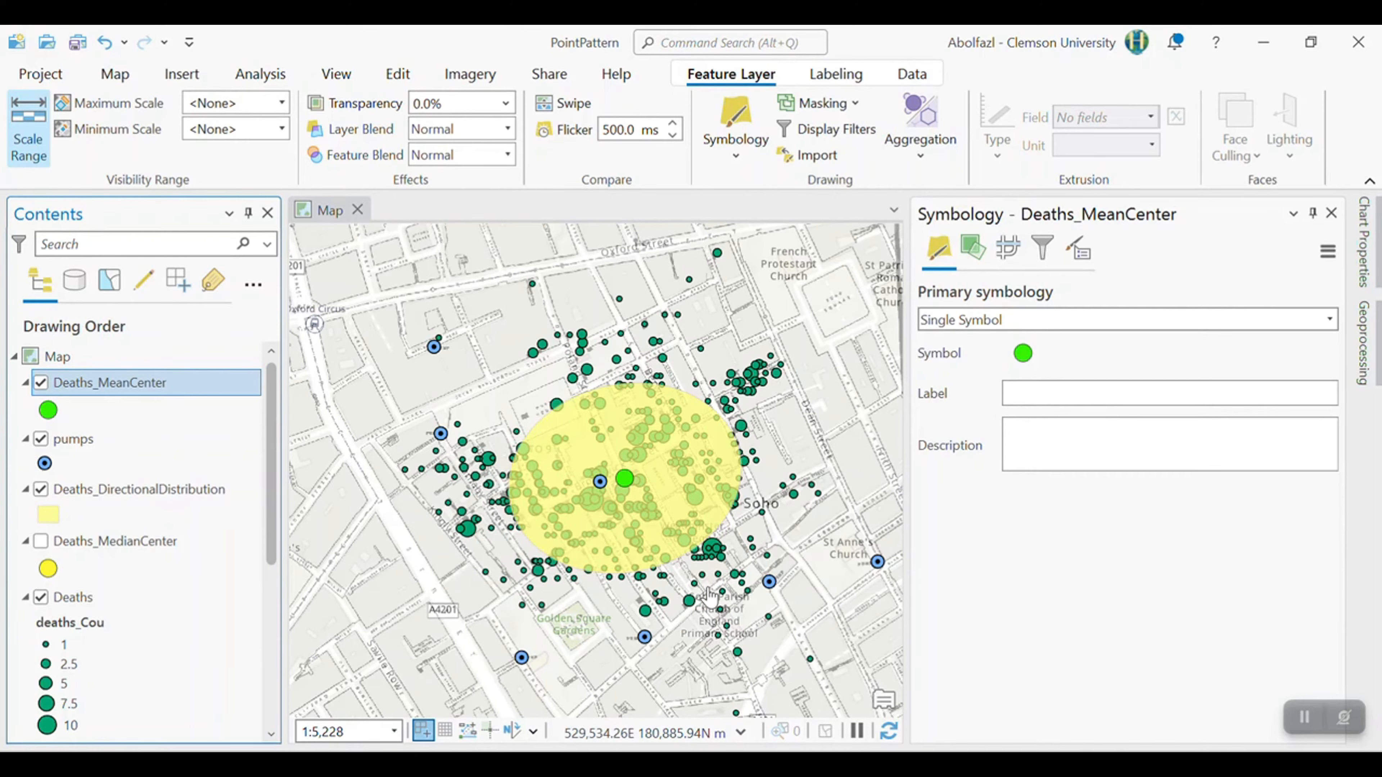
Step: Switch to the browser, examine the illustration on the Create Thiessen Polygons help page, and return to ArcGIS Pro
key("alt+Tab")
left_click(667, 76)
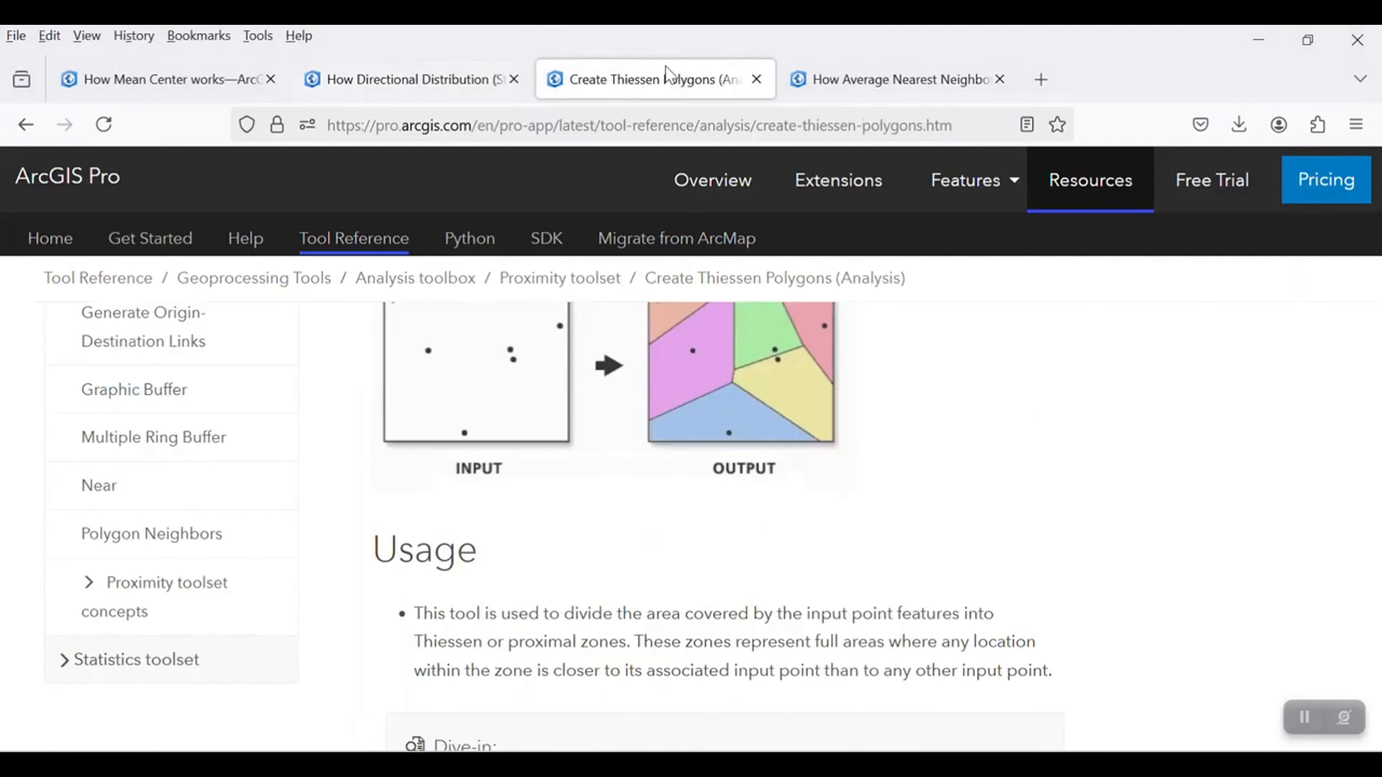
scroll(661, 528, "up", 2)
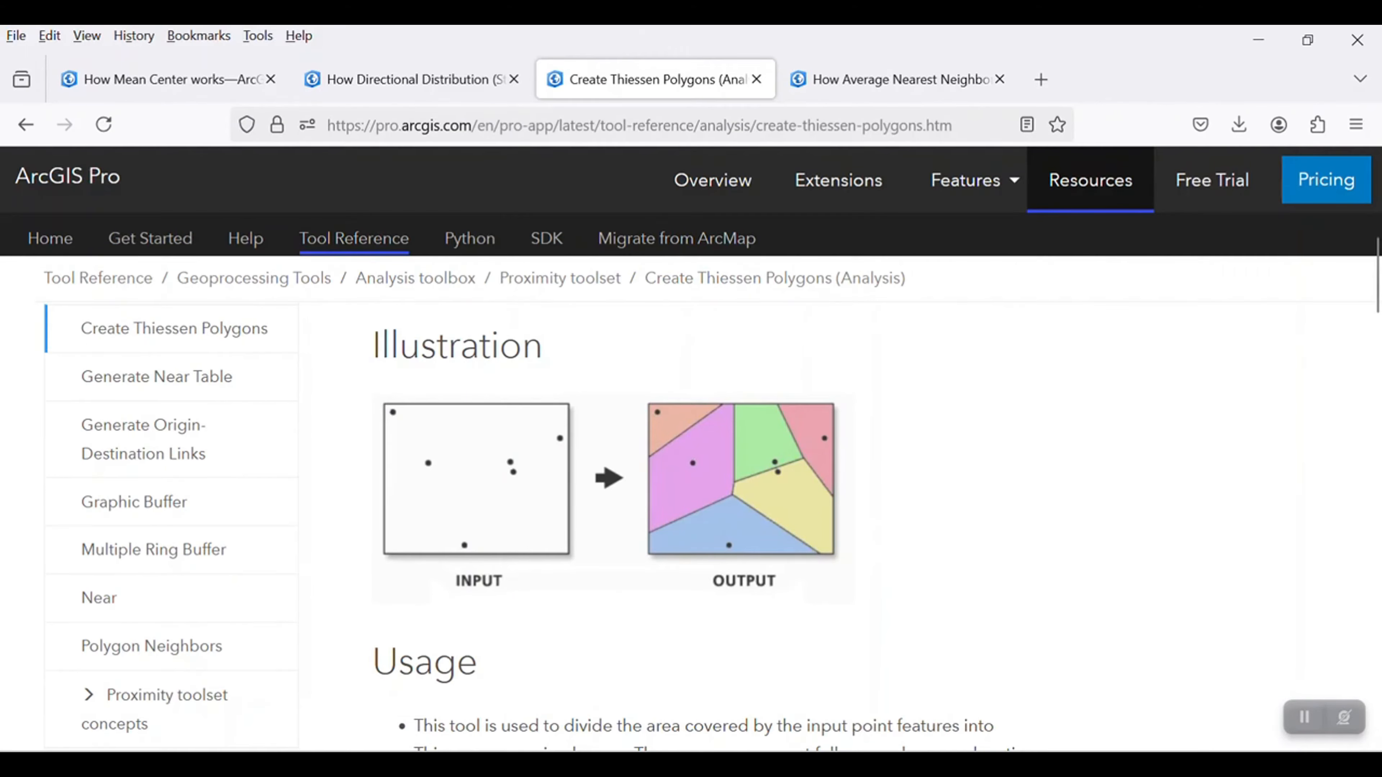
key("alt+Tab")
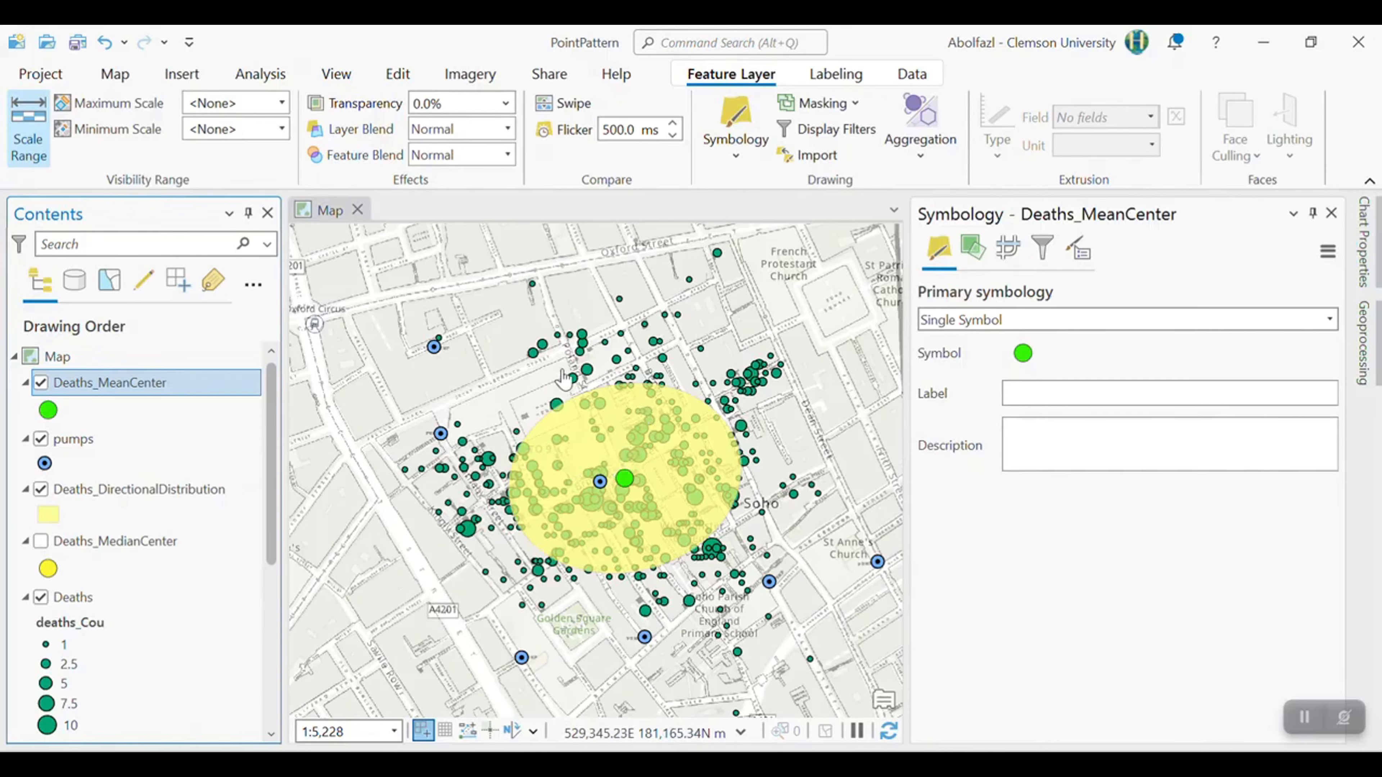
Step: Change the Deaths layer's symbology from proportional symbols to Single Symbol and colour the points red
left_click(626, 406)
left_click_drag(626, 406, 620, 430)
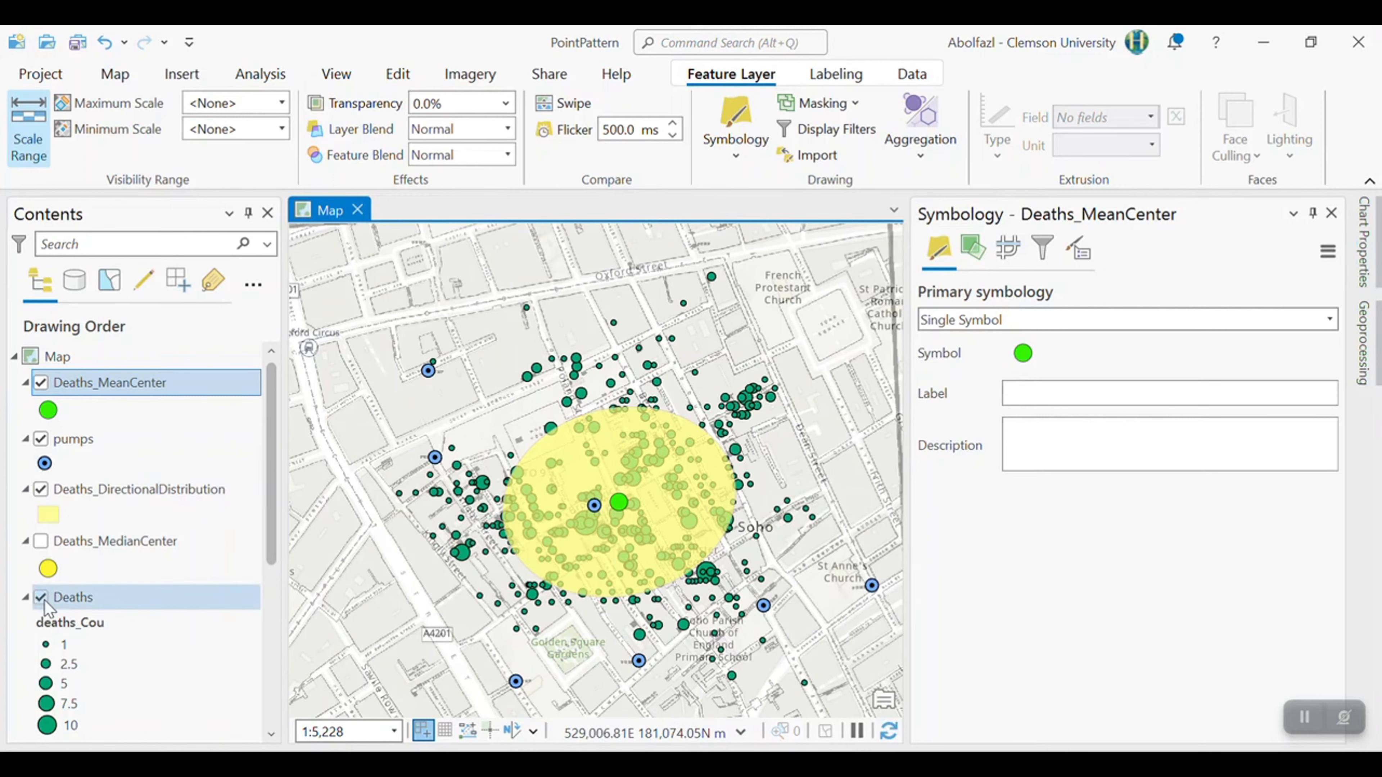
right_click(72, 605)
left_click(81, 610)
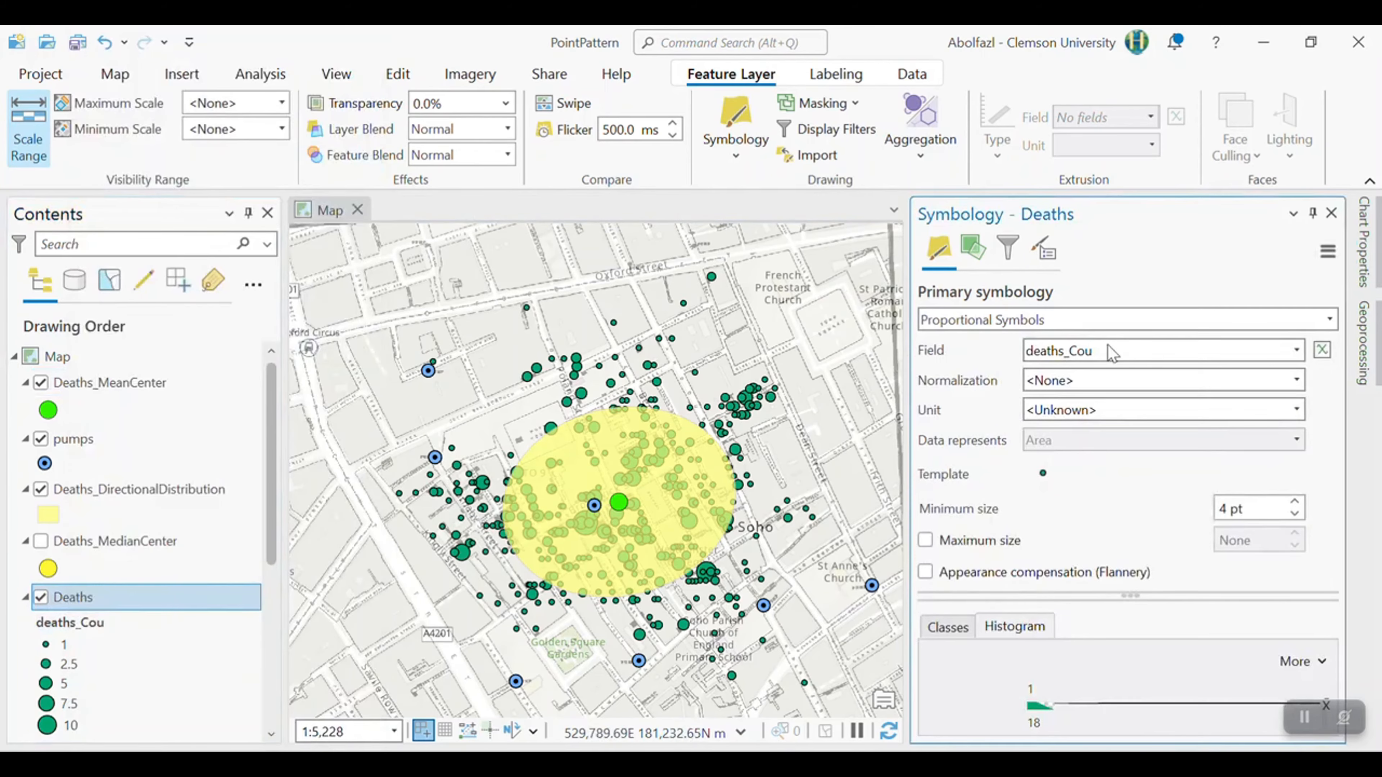
left_click(1039, 328)
scroll(1140, 371, "up", 5)
left_click(1029, 378)
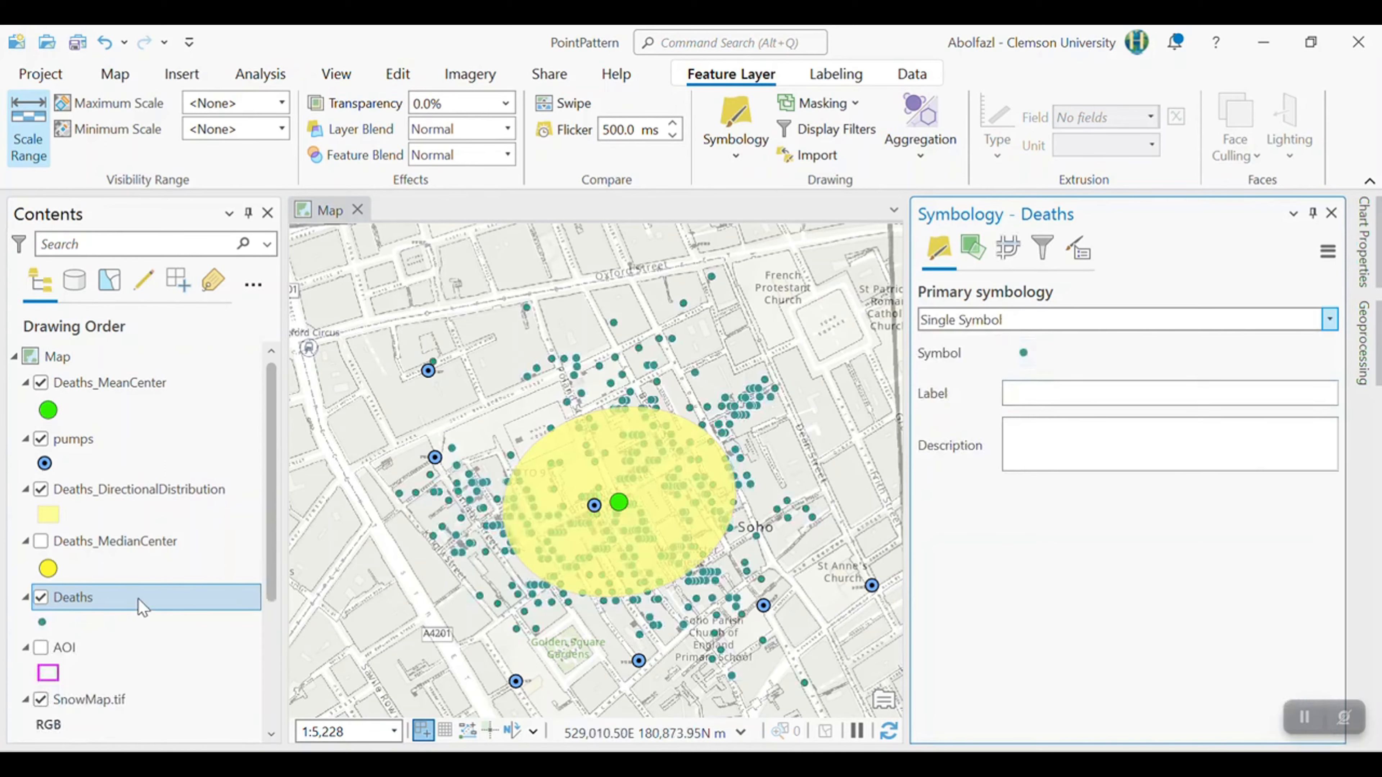
right_click(45, 620)
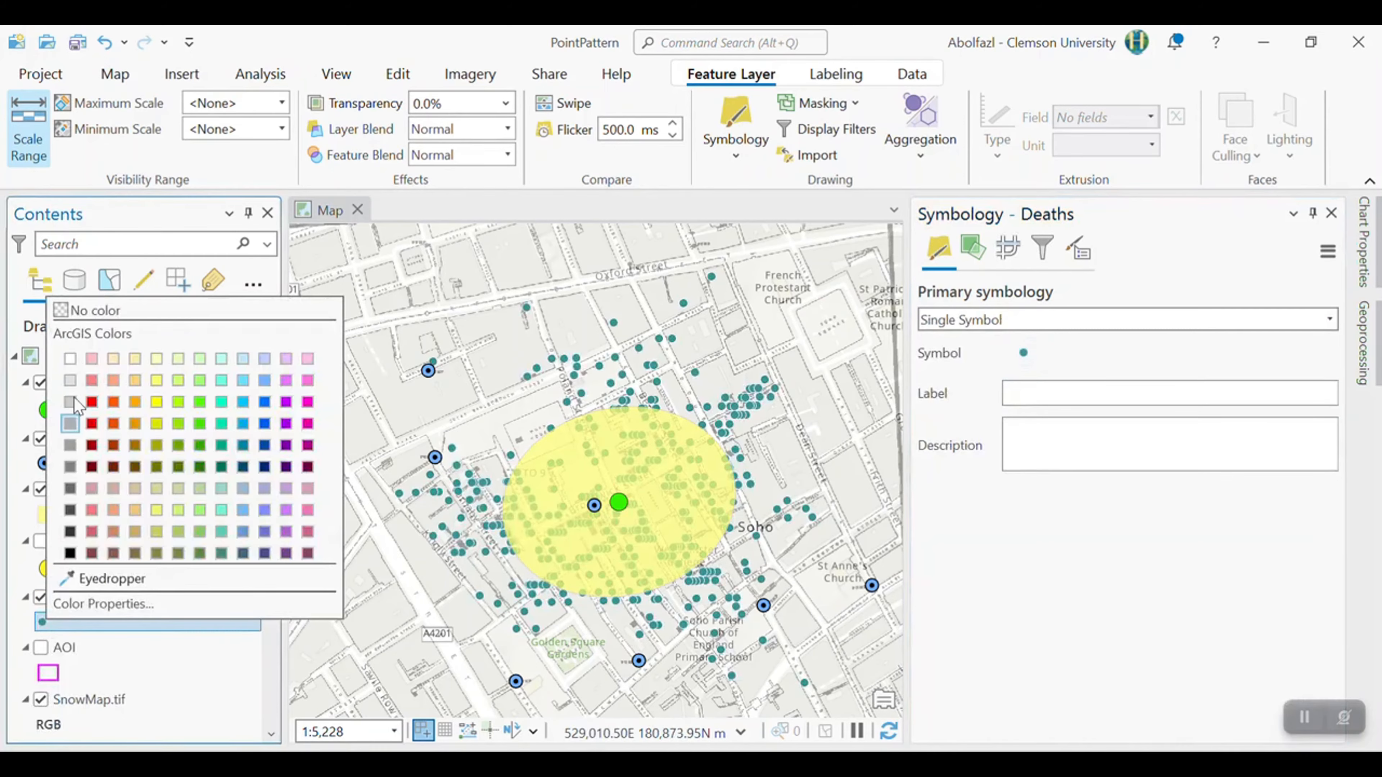
left_click(99, 375)
Step: Hide the Deaths_DirectionalDistribution and Deaths_MeanCenter layers
left_click(41, 488)
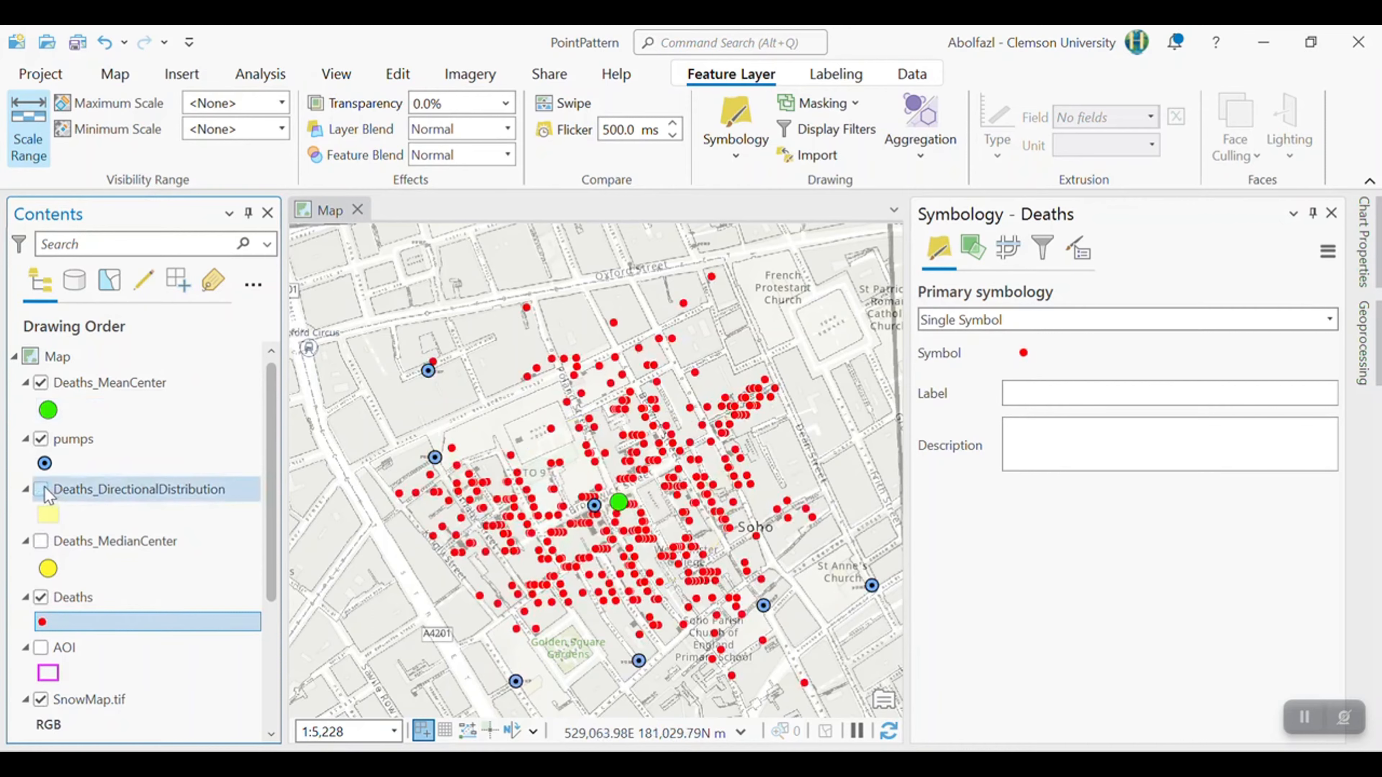
left_click_drag(557, 569, 550, 526)
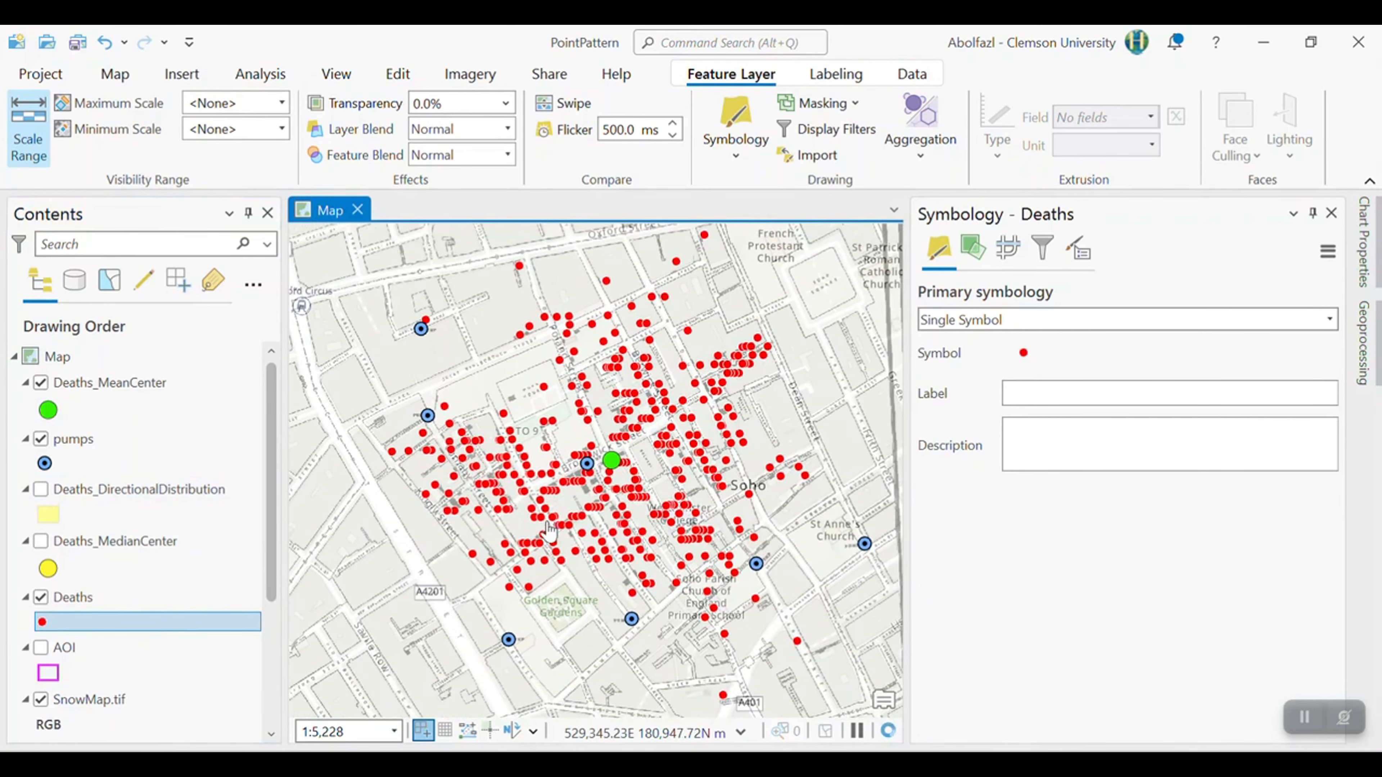
left_click(41, 382)
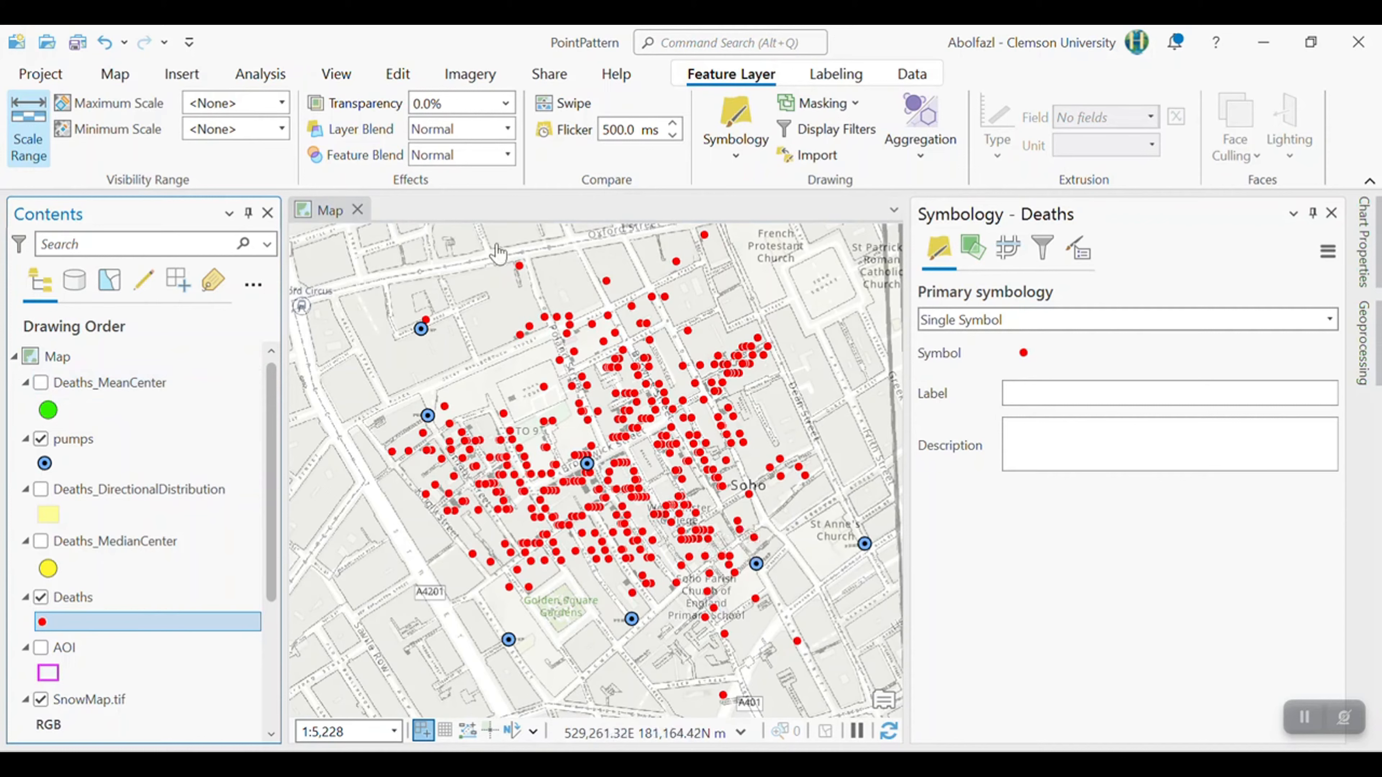
Step: Find and open the Create Thiessen Polygons geoprocessing tool and choose pumps as the input features
left_click(274, 75)
left_click(251, 128)
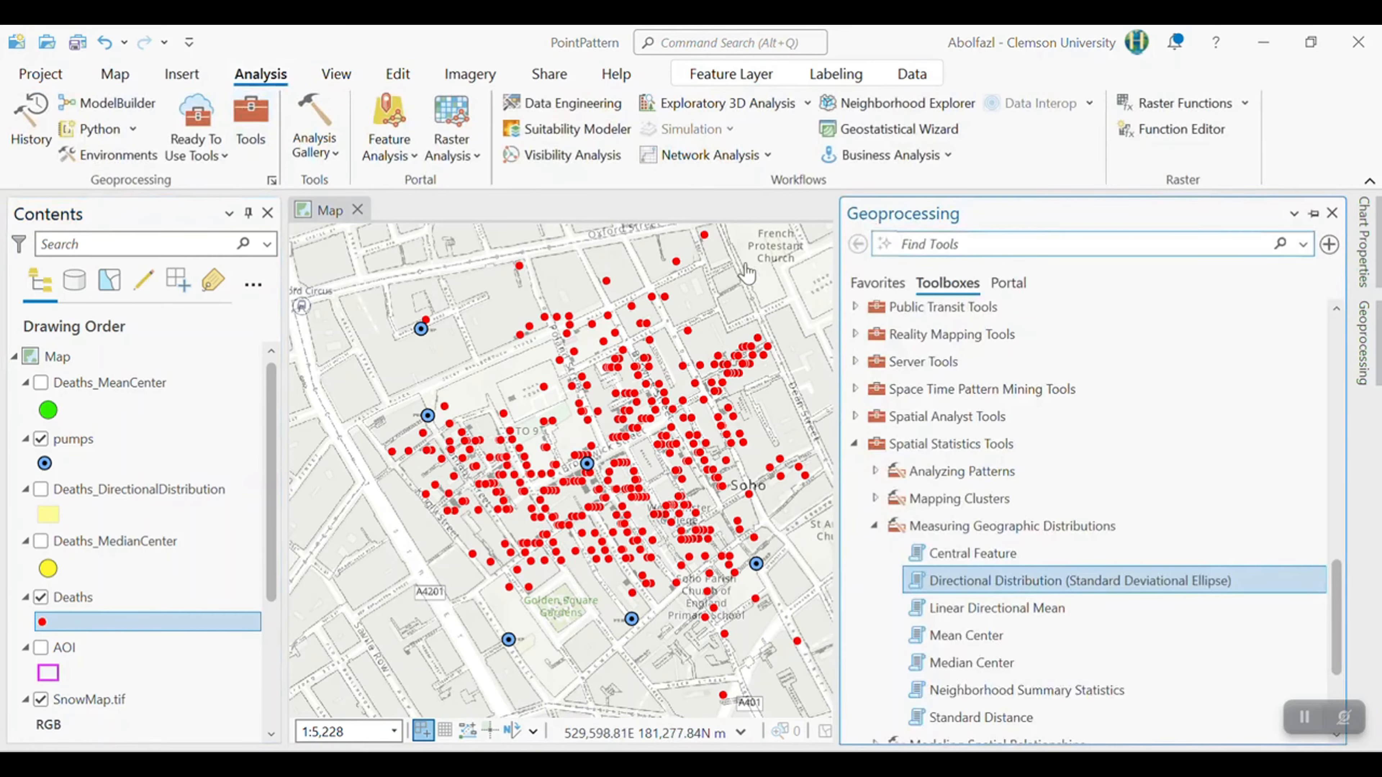
type("theissen")
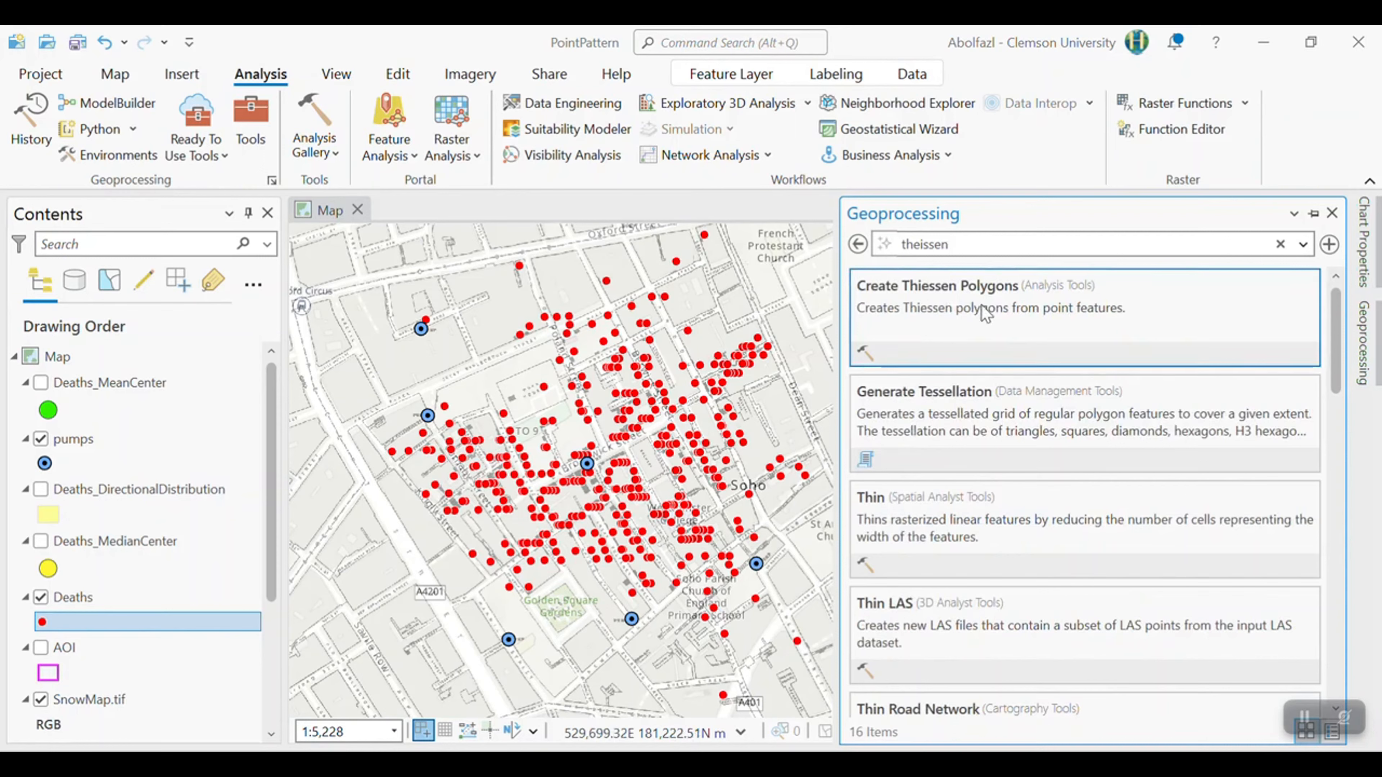
left_click(985, 313)
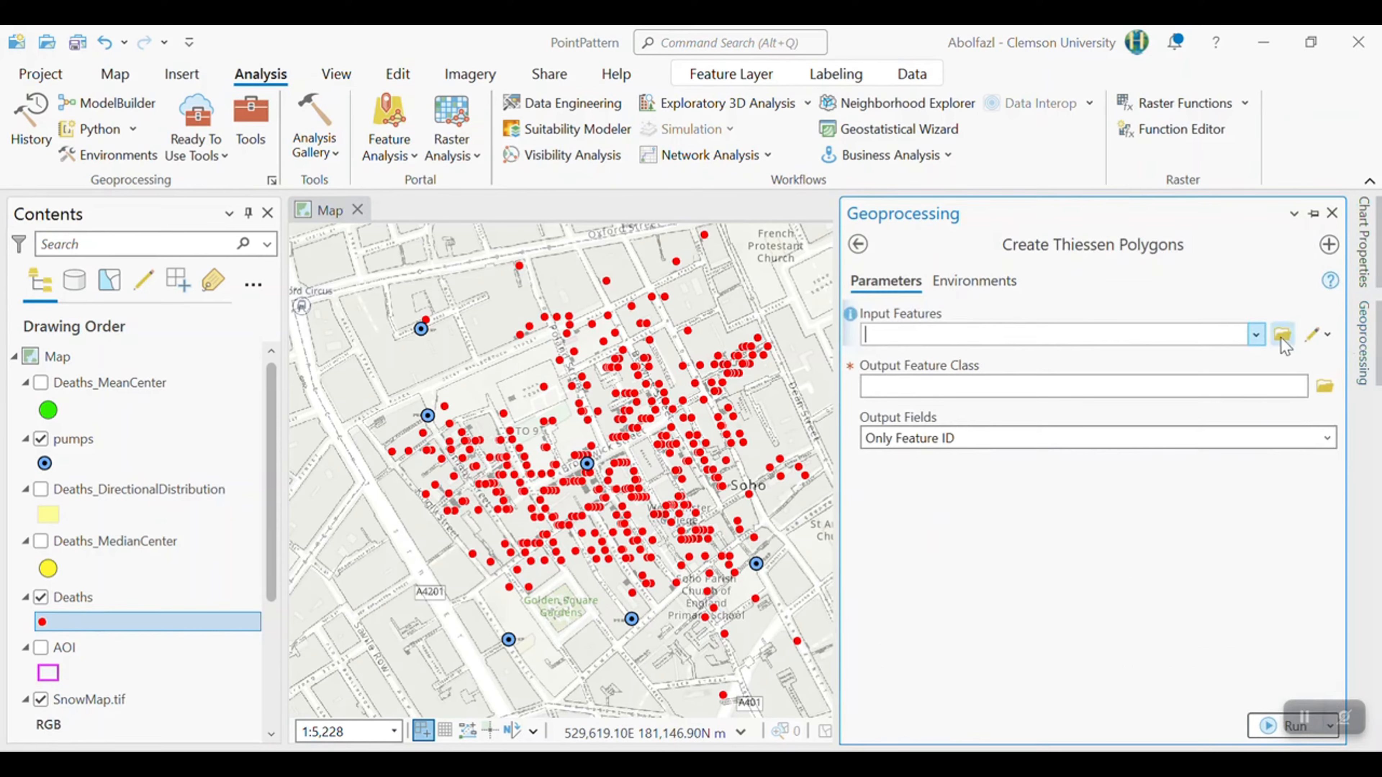
left_click(1256, 335)
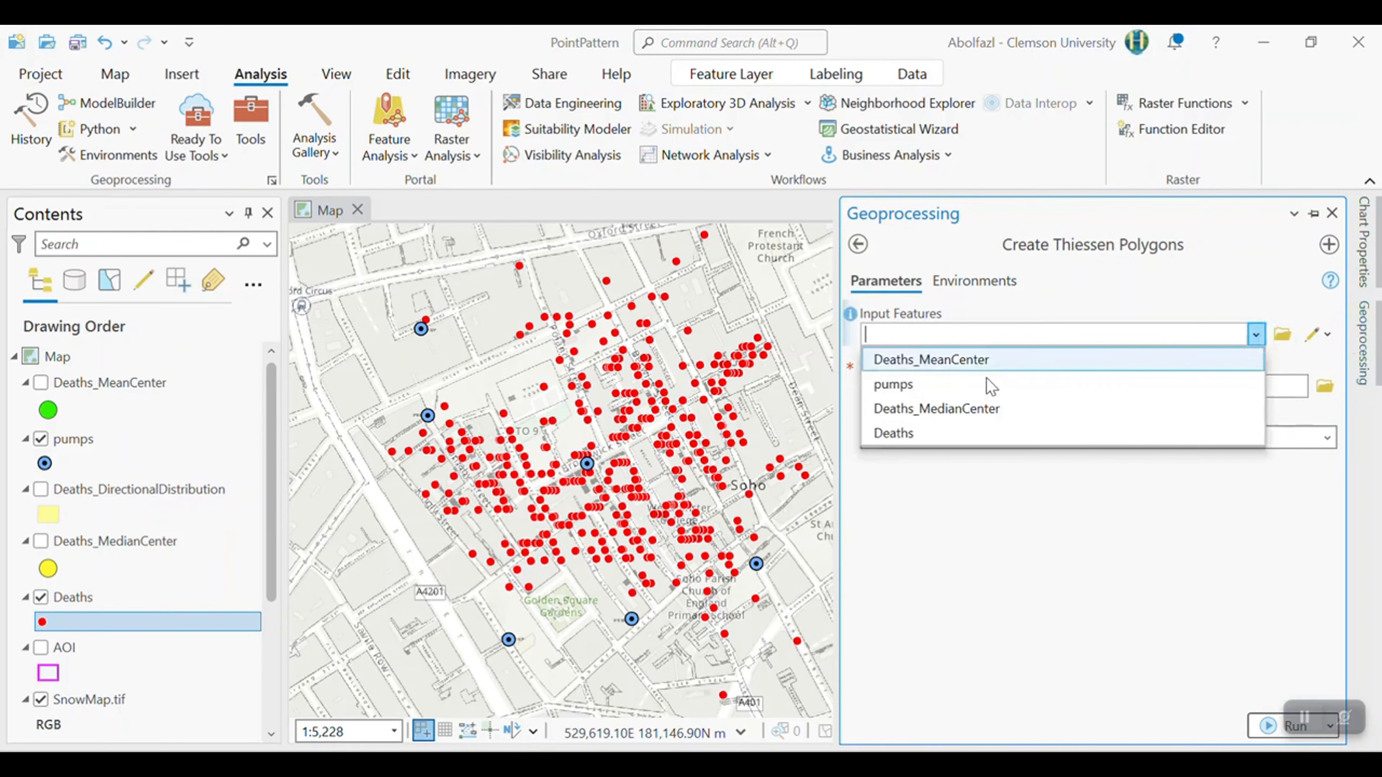
left_click(913, 392)
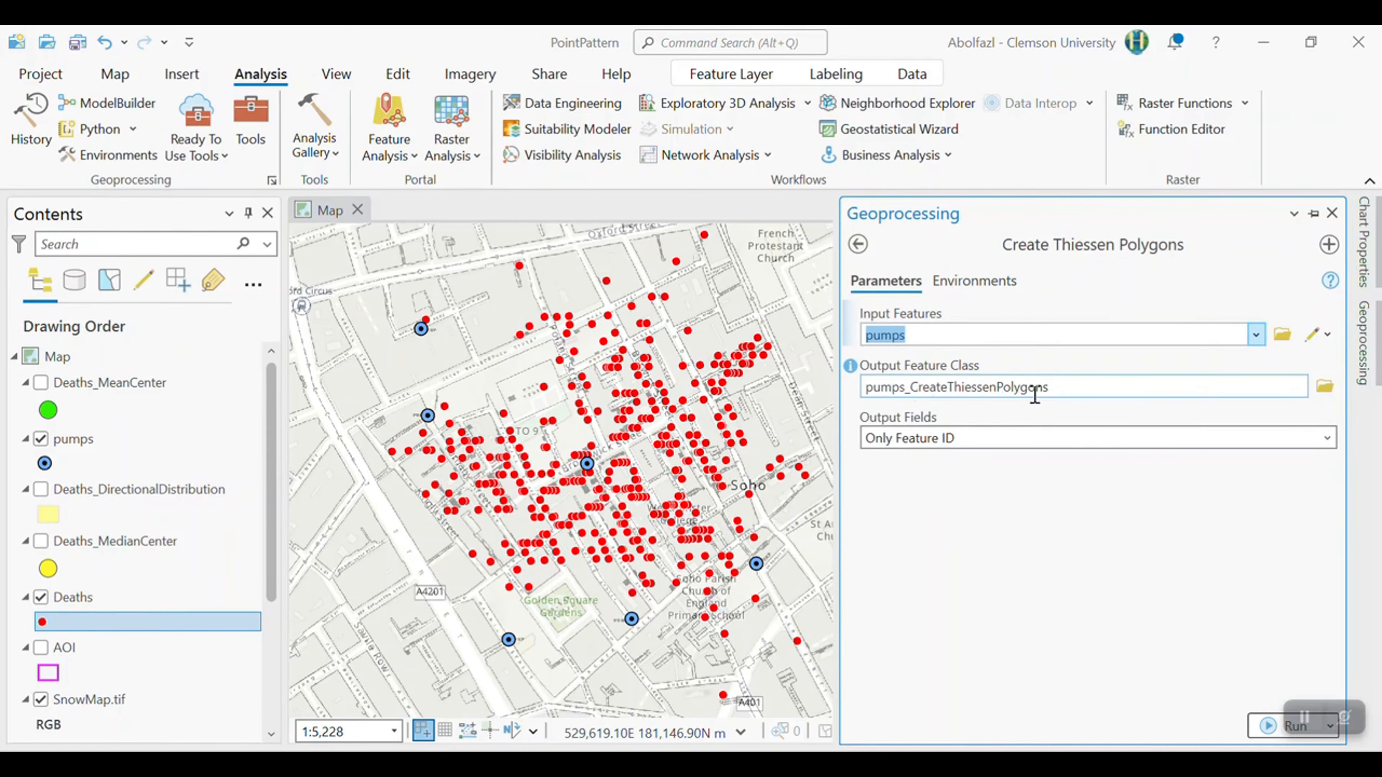
Step: Name the output feature class pumps_Thiessen and set the output fields to All fields
left_click(914, 388)
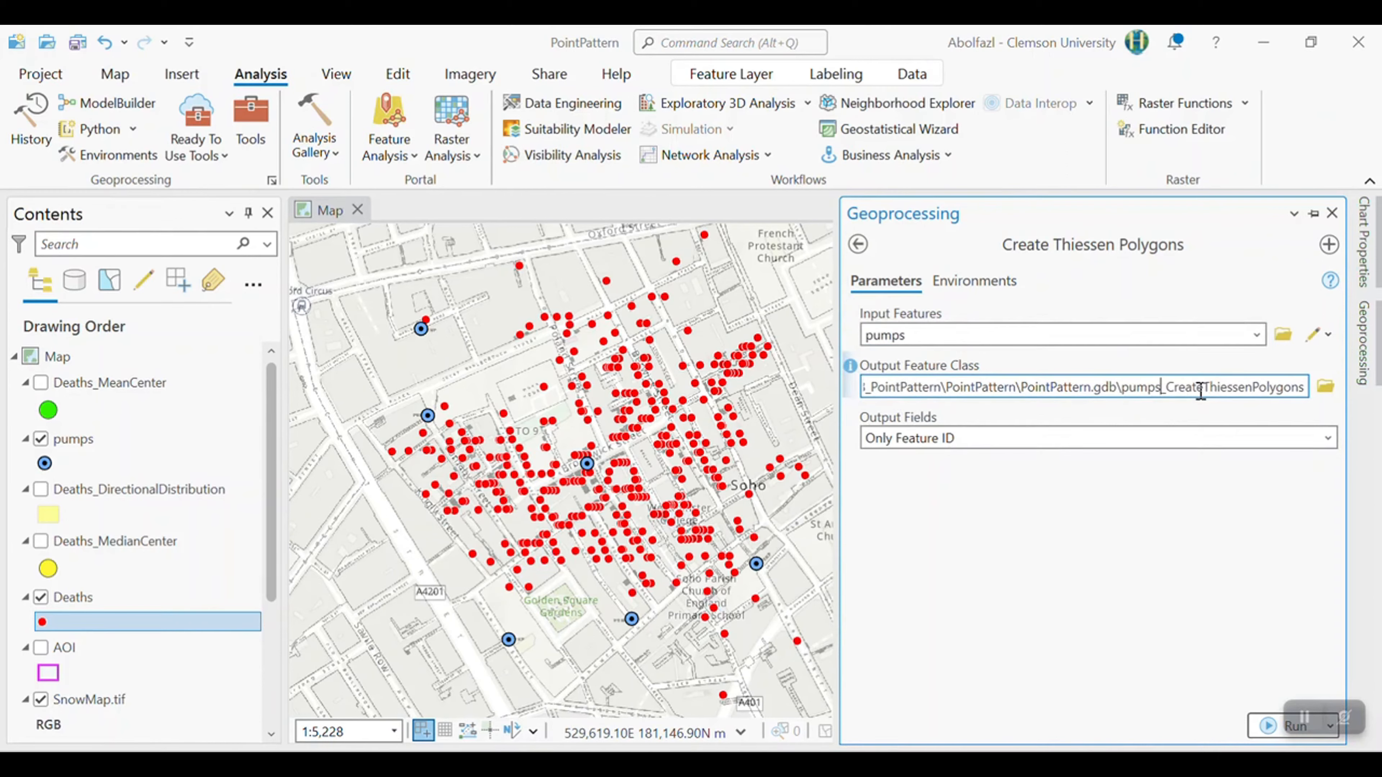
left_click_drag(1203, 390, 1167, 392)
key("BackSpace")
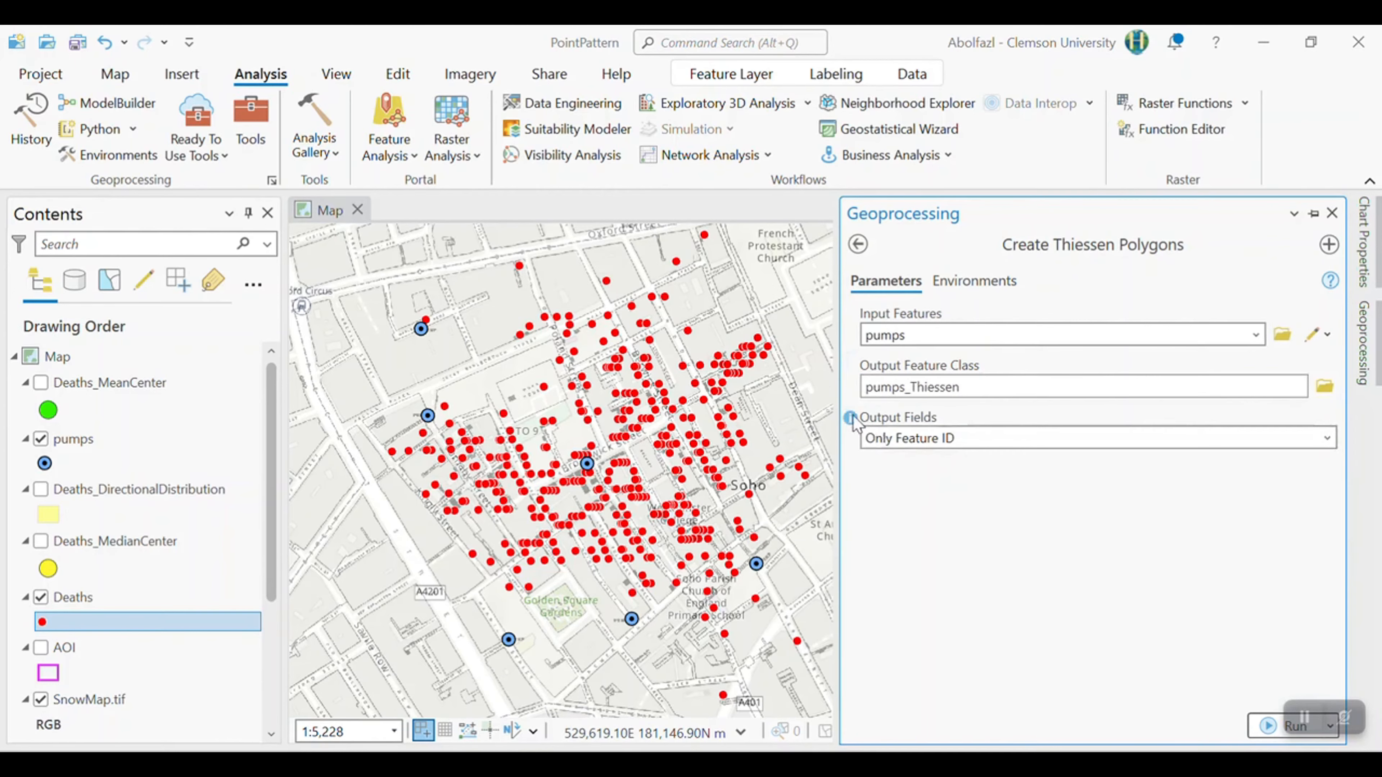
mouse_move(852, 416)
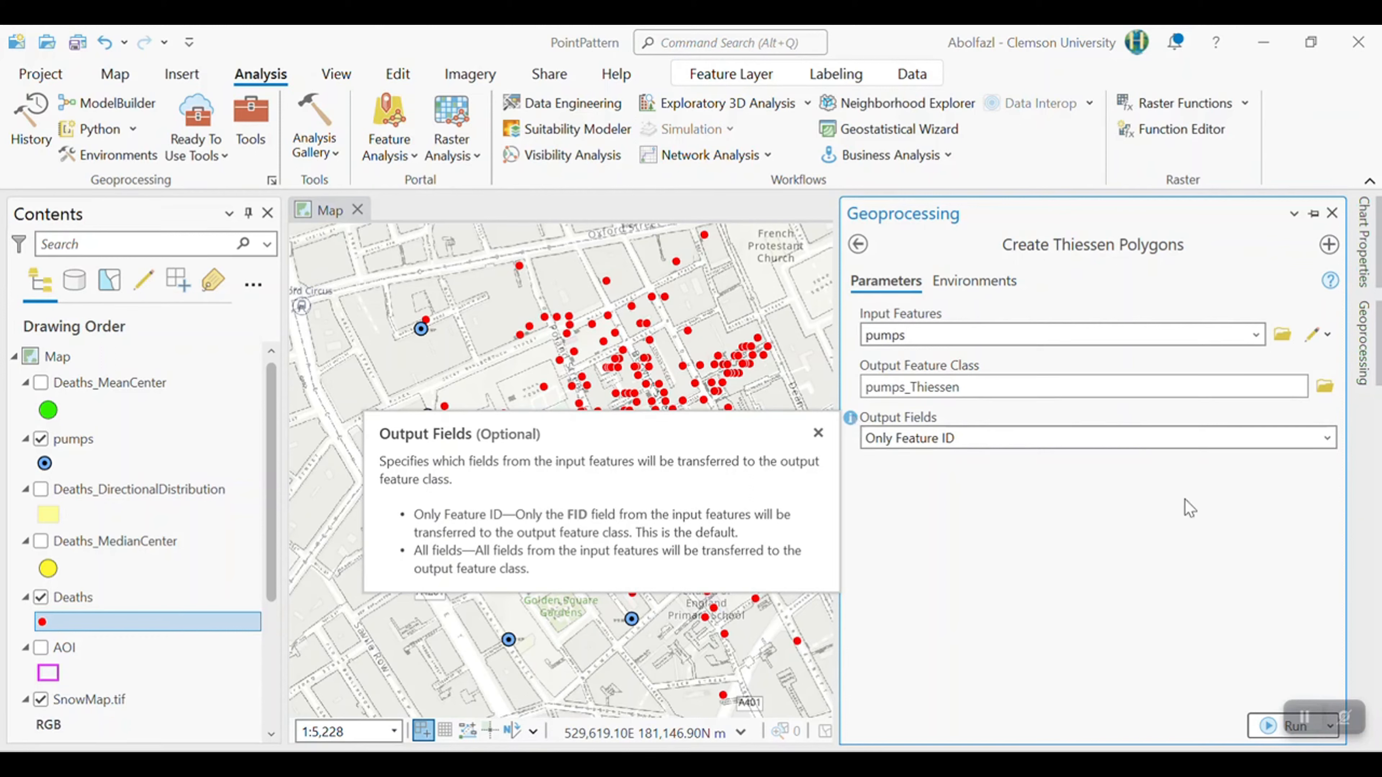
left_click(979, 439)
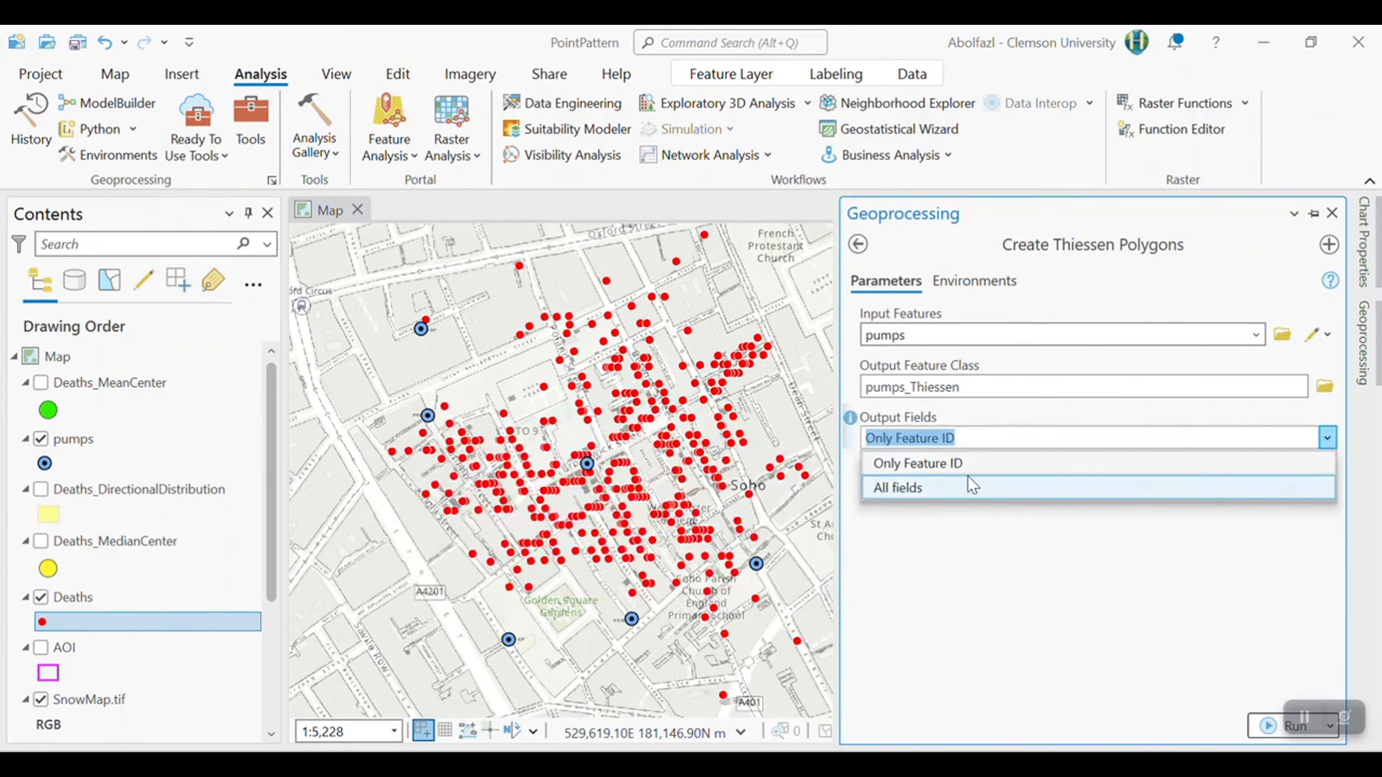
left_click(927, 488)
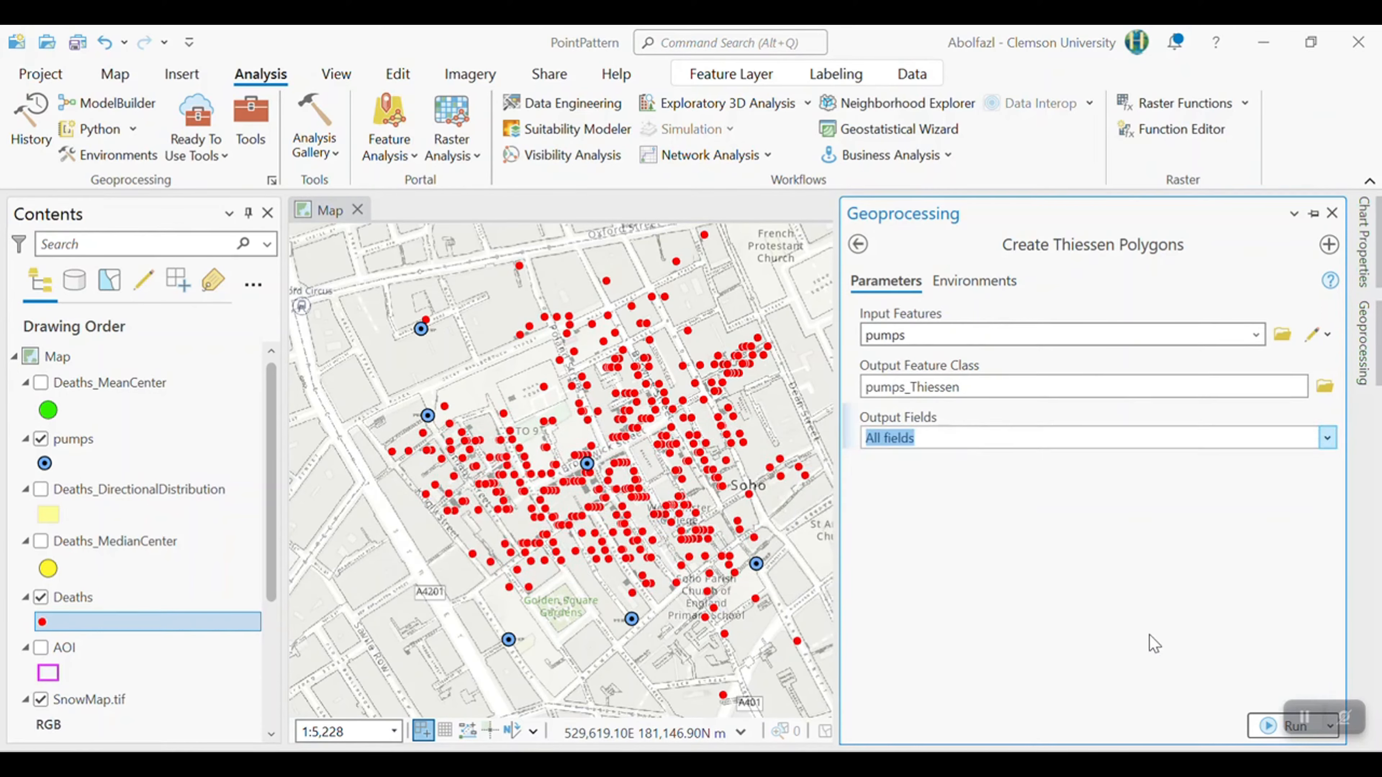
Step: Run Create Thiessen Polygons with the current settings and set the pumps_Thiessen layer's transparency to 52.9%
left_click(1257, 727)
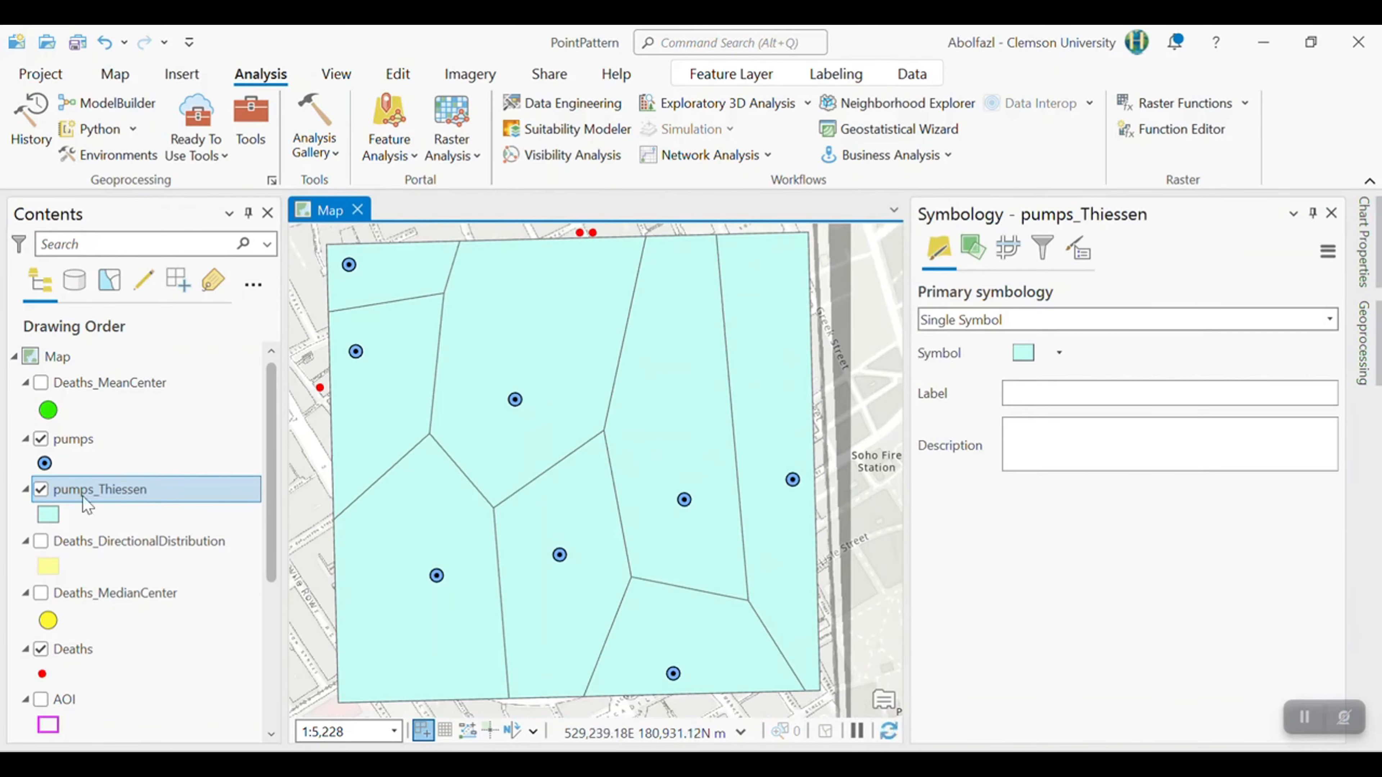
left_click(84, 497)
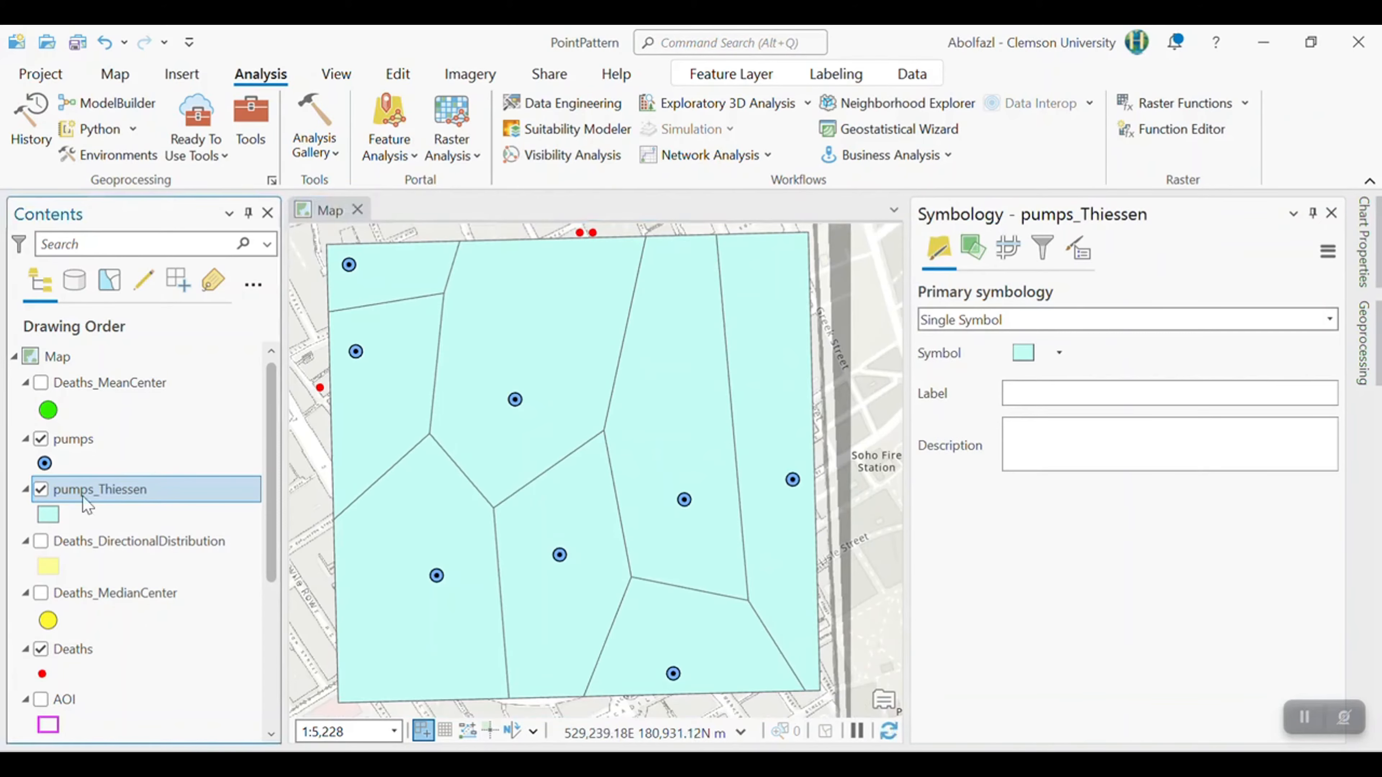
left_click(751, 75)
left_click(506, 103)
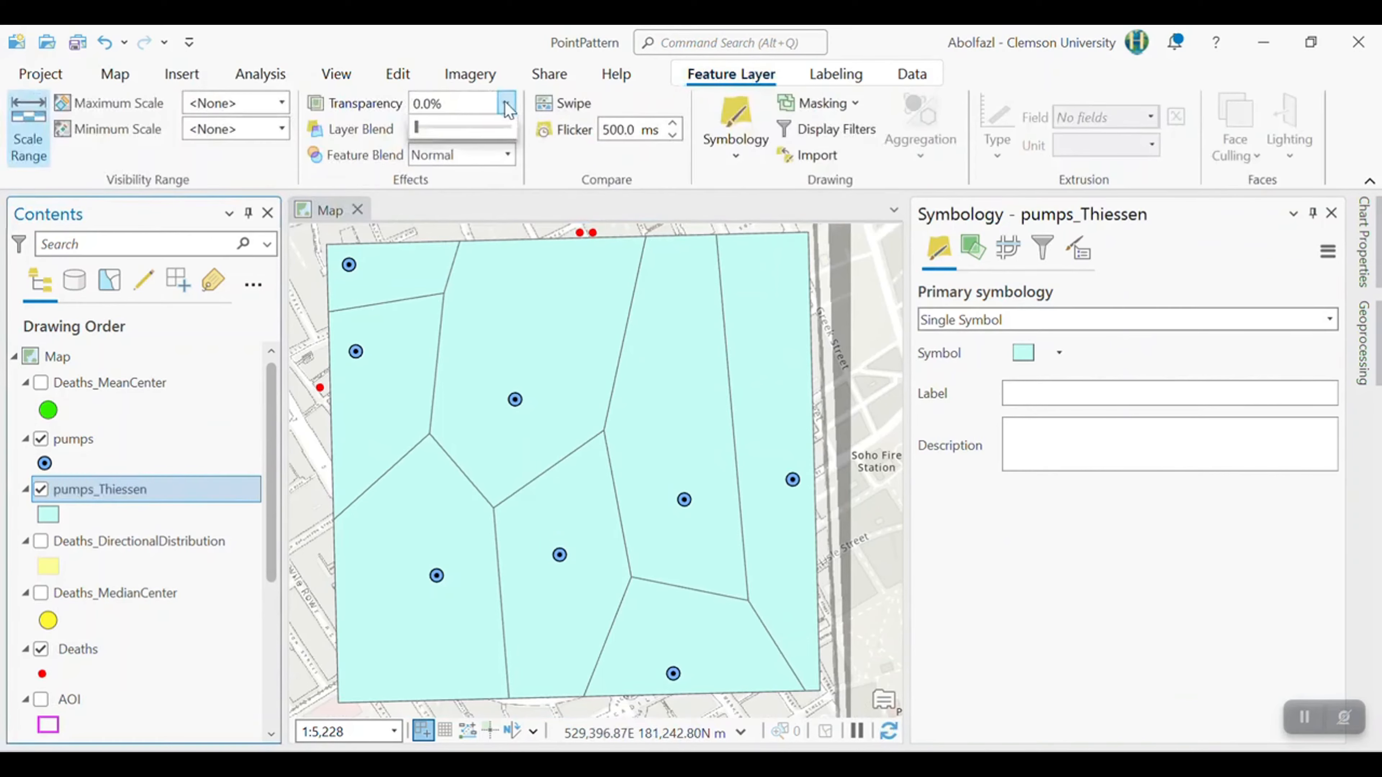
left_click_drag(417, 131, 470, 138)
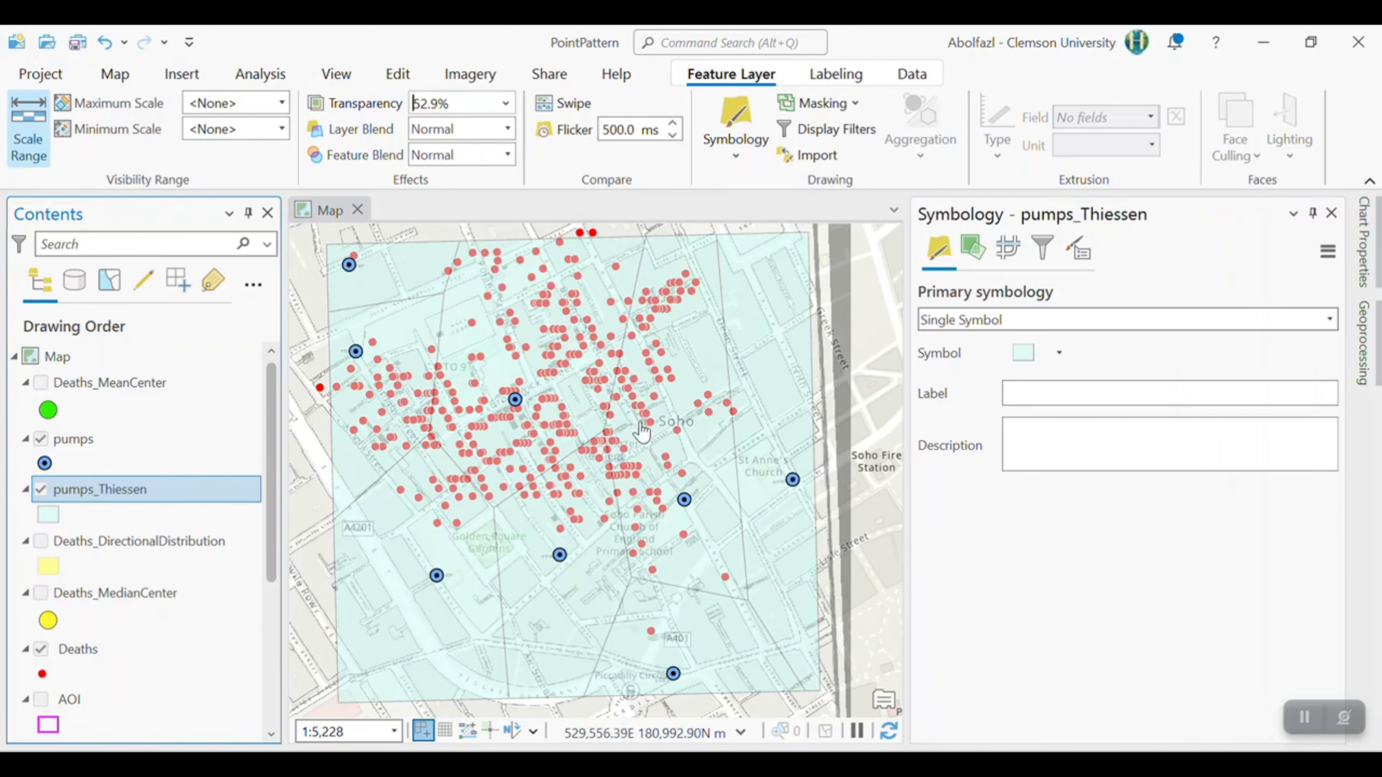
Step: Examine how the death points are distributed across the Thiessen polygons around the pumps
scroll(642, 430, "down", 3)
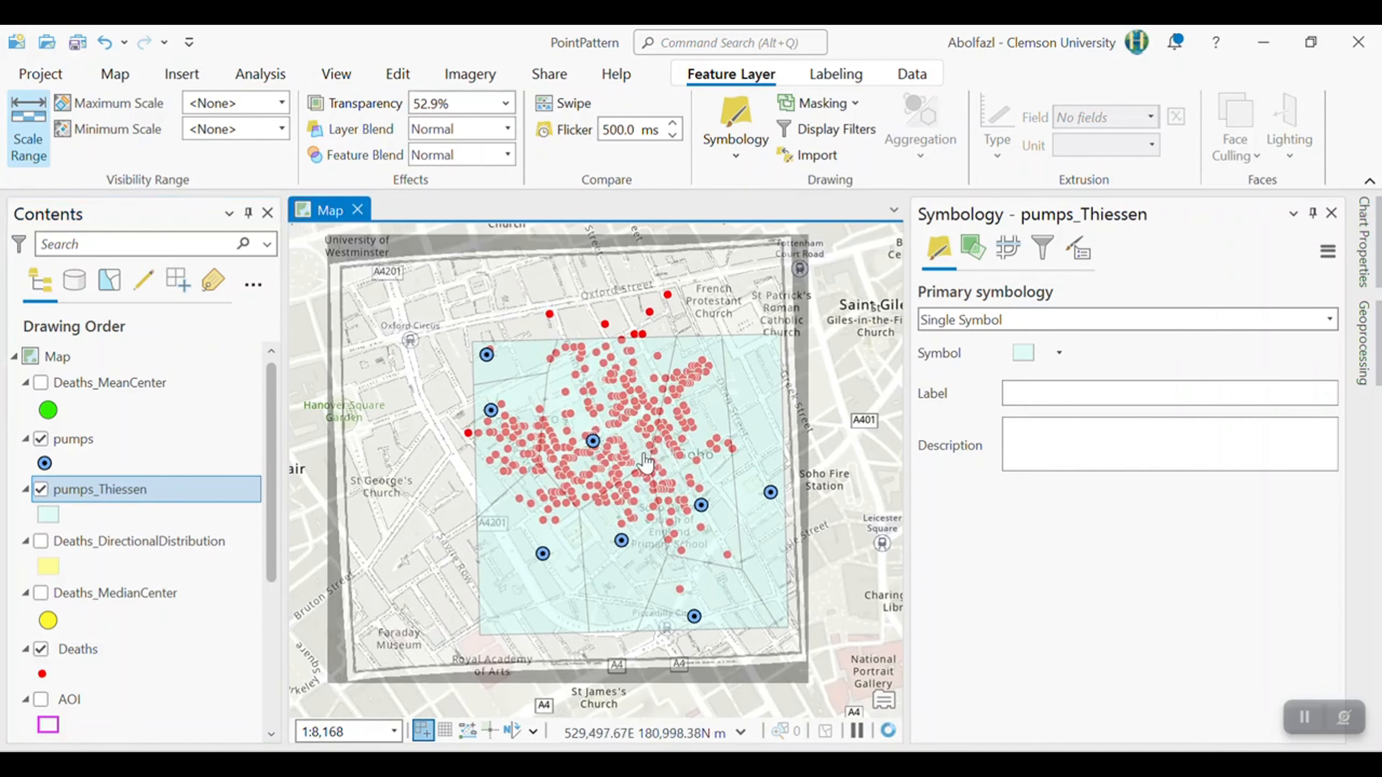
scroll(644, 462, "up", 3)
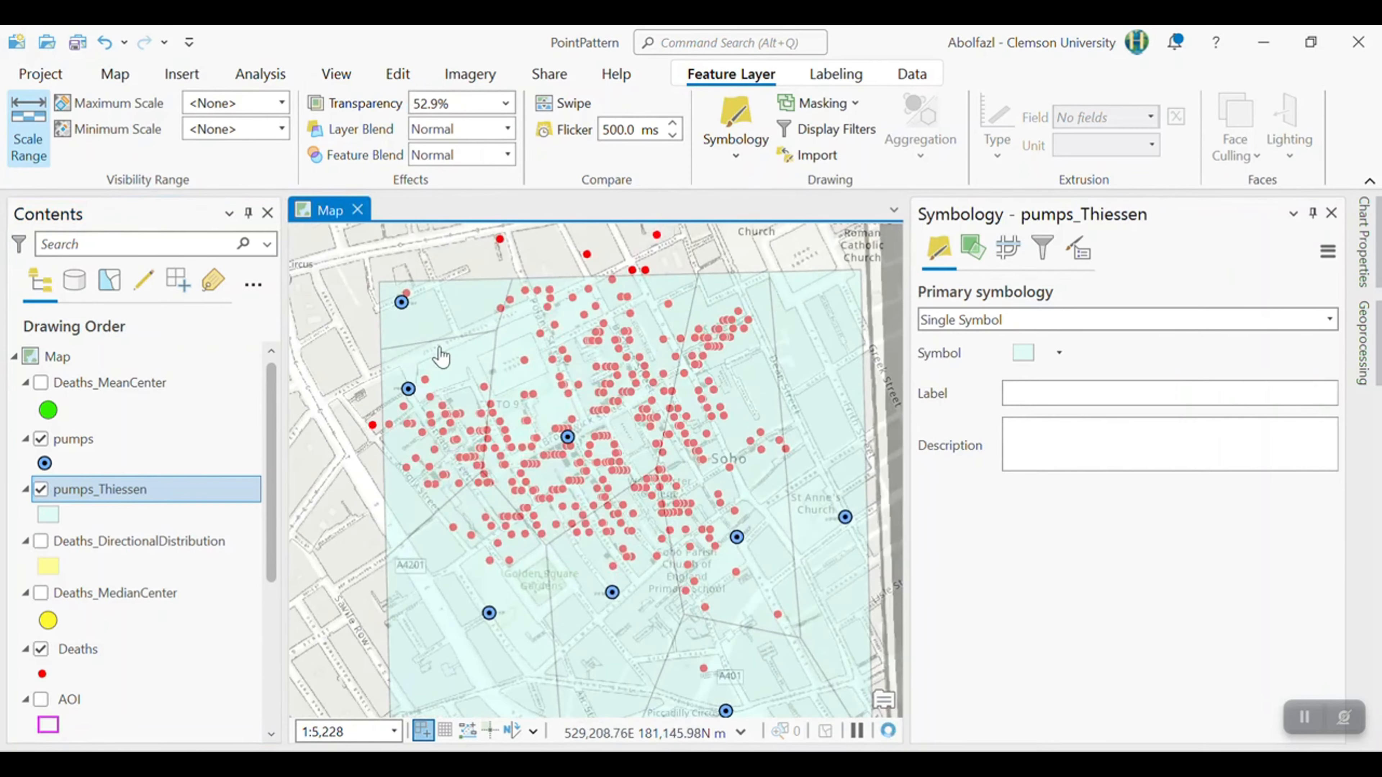
scroll(450, 354, "up", 2)
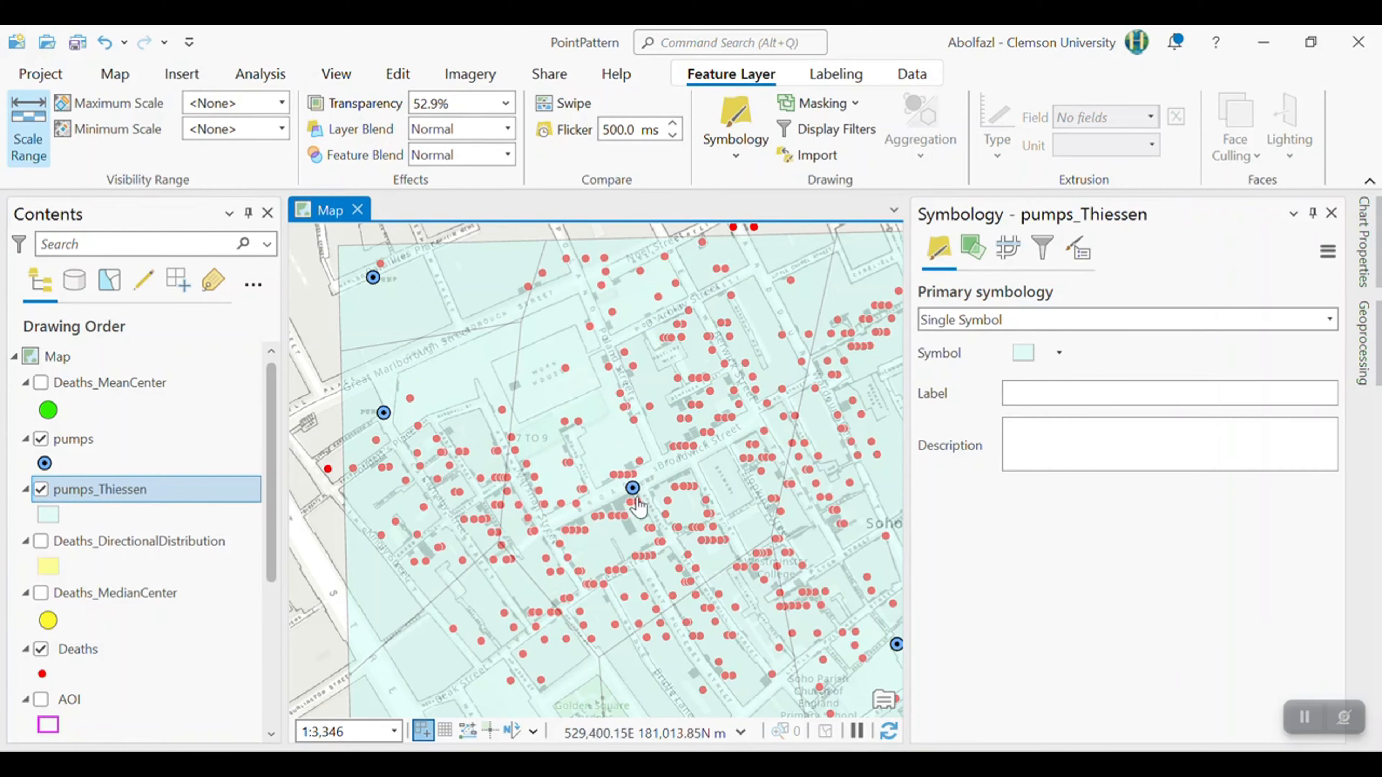
scroll(670, 356, "down", 2)
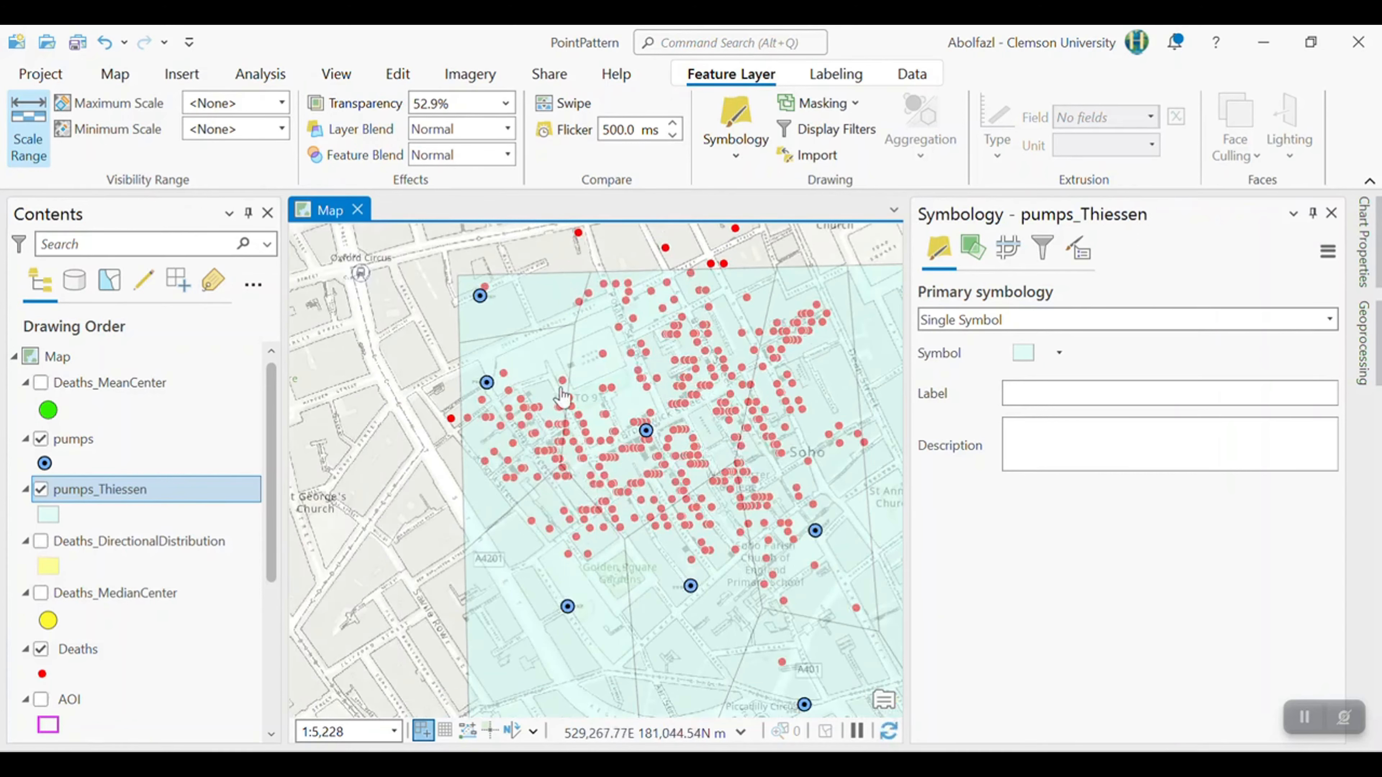
scroll(592, 362, "up", 2)
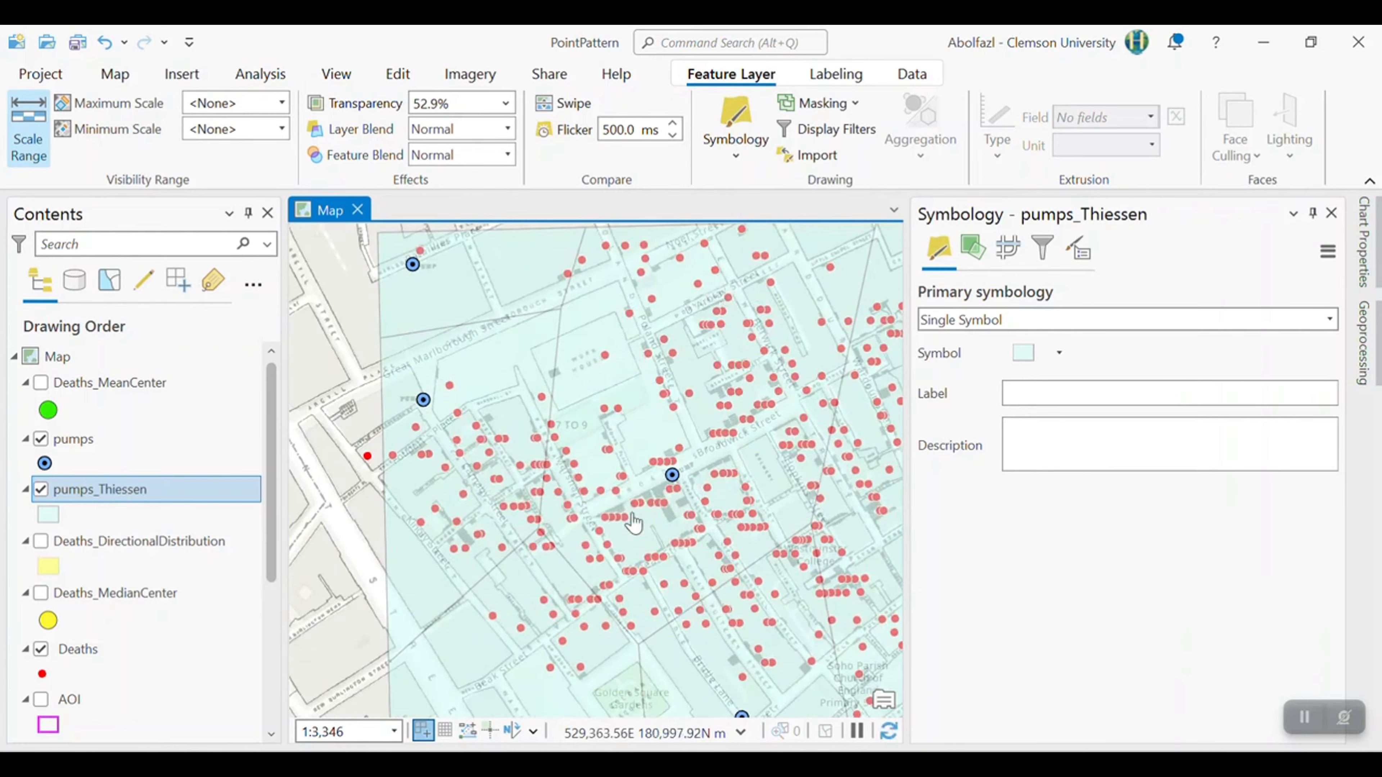
scroll(748, 376, "down", 2)
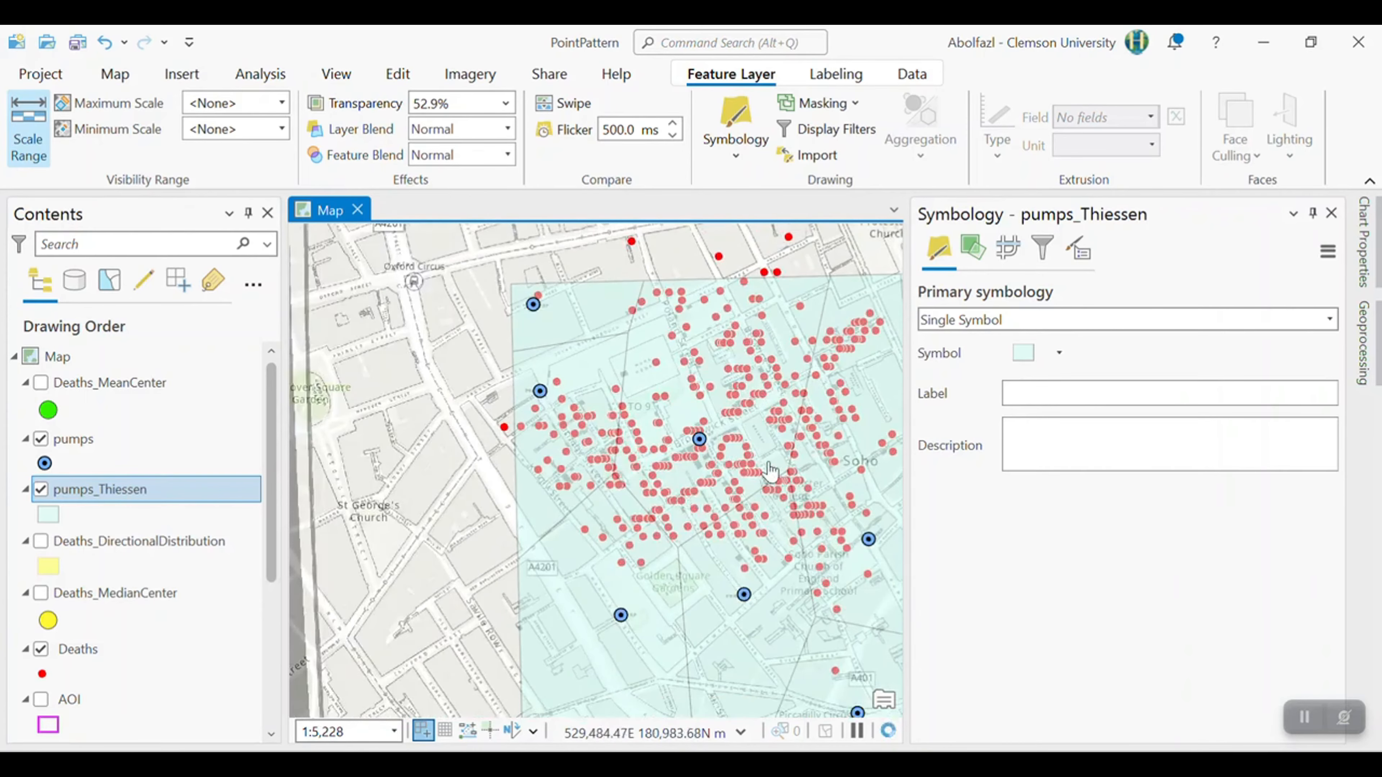
left_click_drag(714, 438, 619, 421)
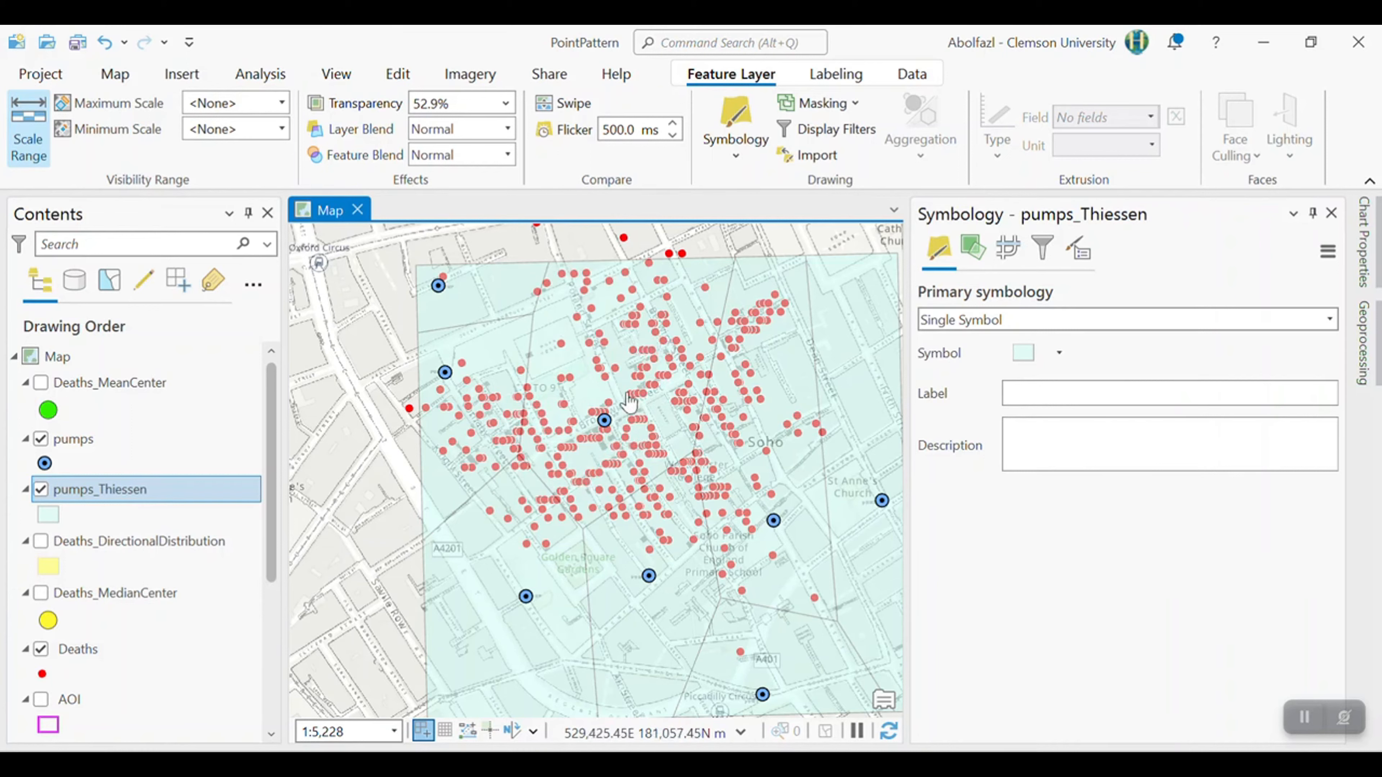
Step: Open the pumps_Thiessen attribute table, select the Broad St Pump record and close the table
right_click(134, 501)
left_click(195, 168)
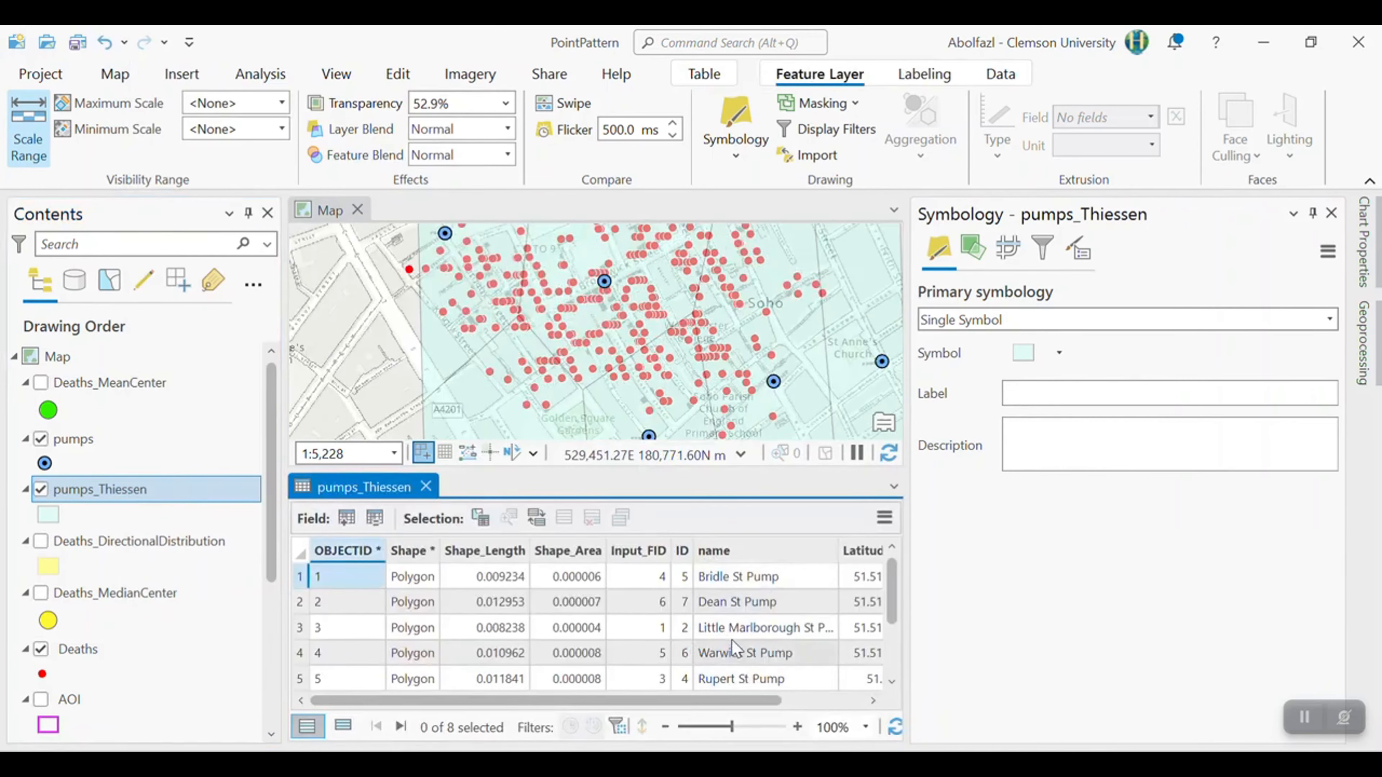
scroll(732, 640, "down", 2)
left_click(686, 656)
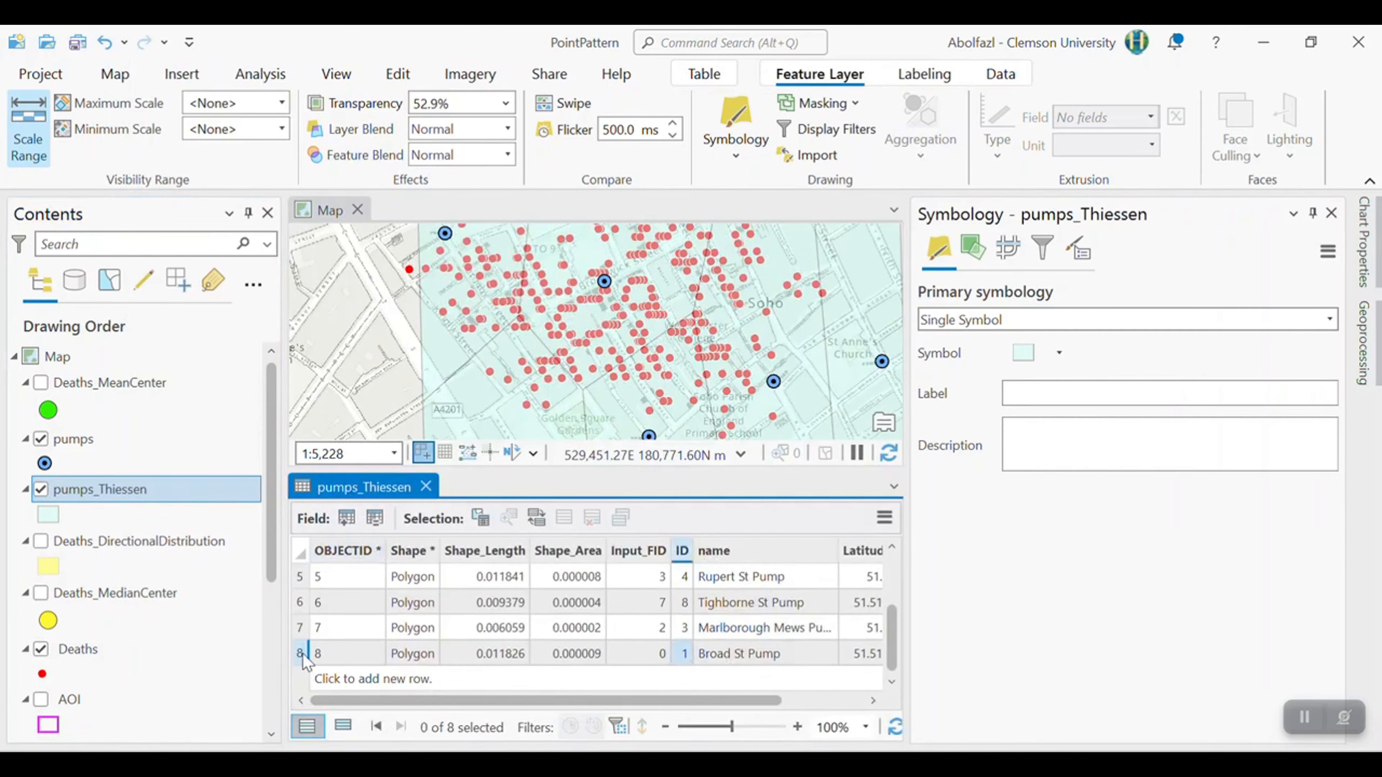
left_click(301, 653)
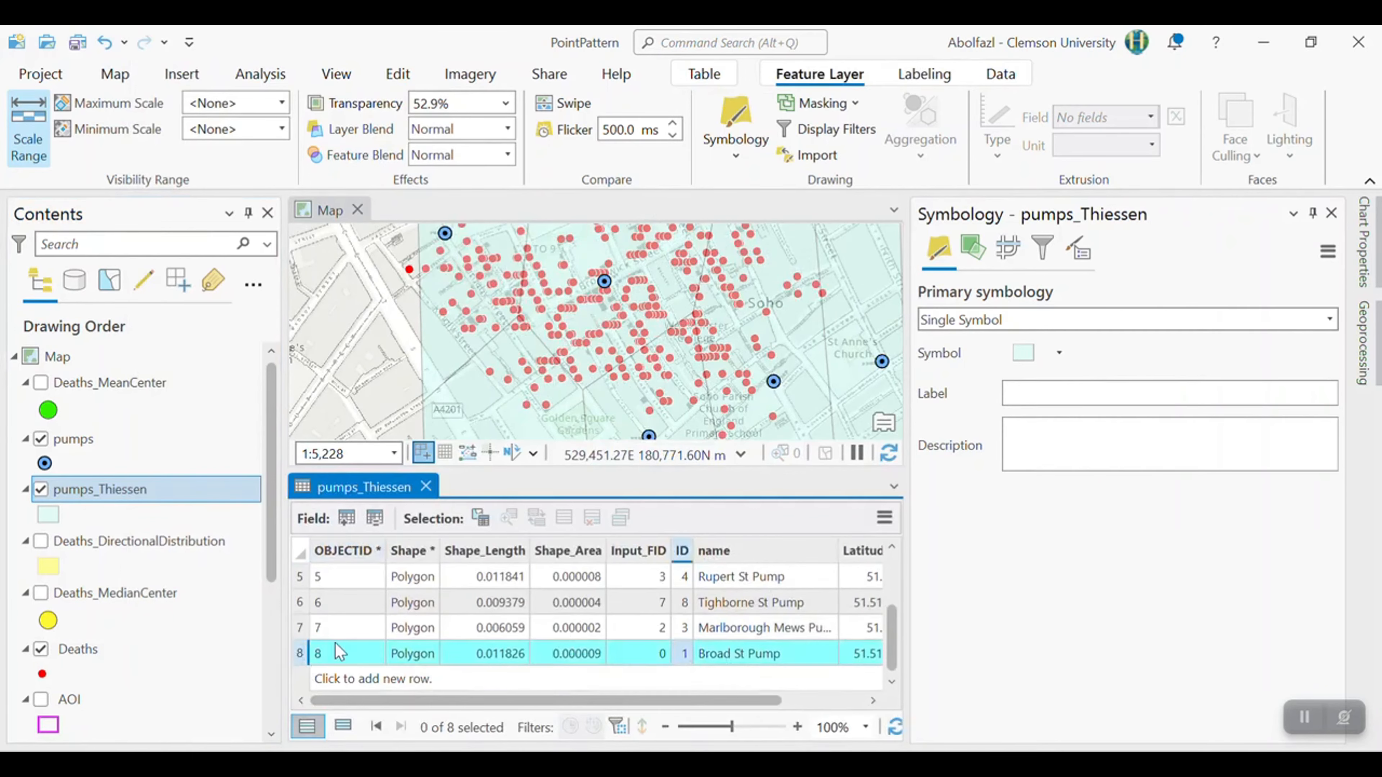
left_click(425, 486)
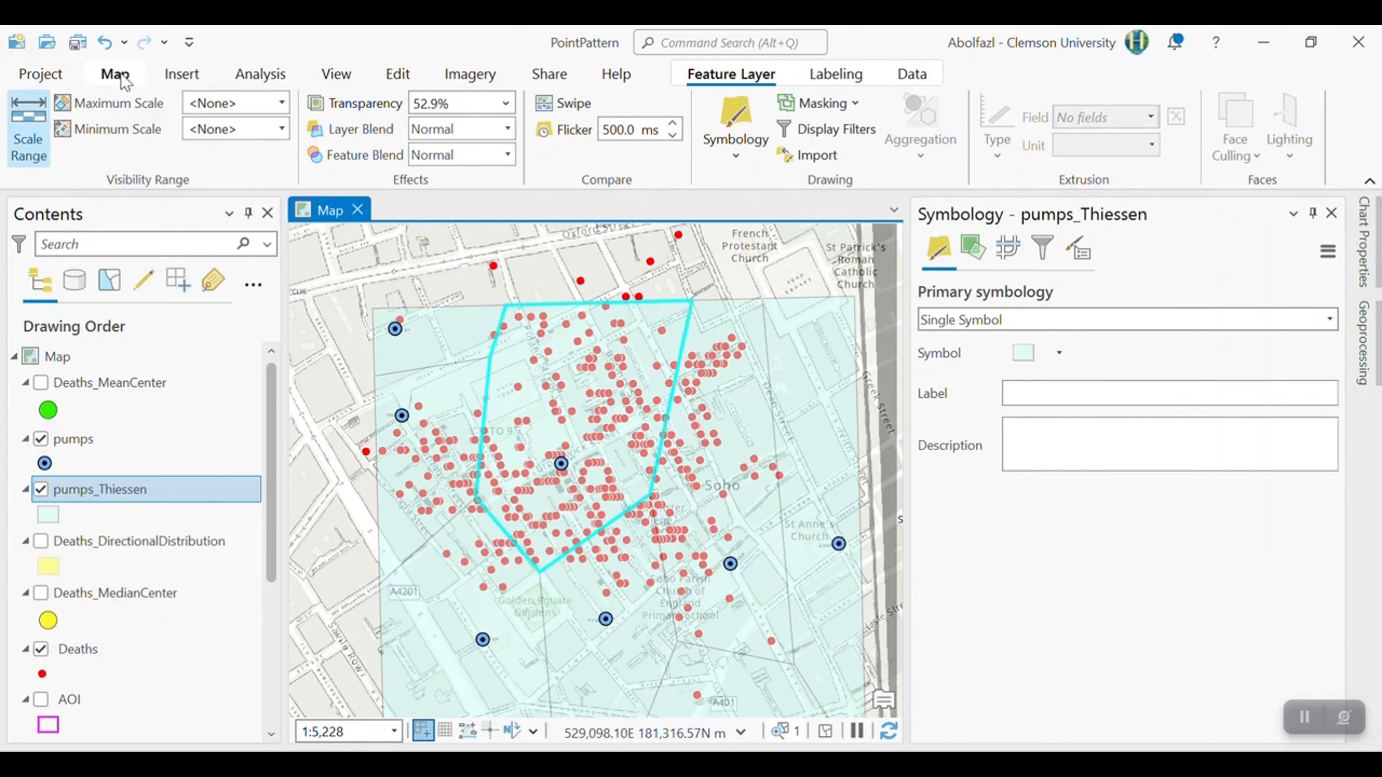
Step: Open Select By Location and set Deaths as the input features with the Completely within relationship
left_click(130, 82)
left_click(579, 154)
left_click(974, 141)
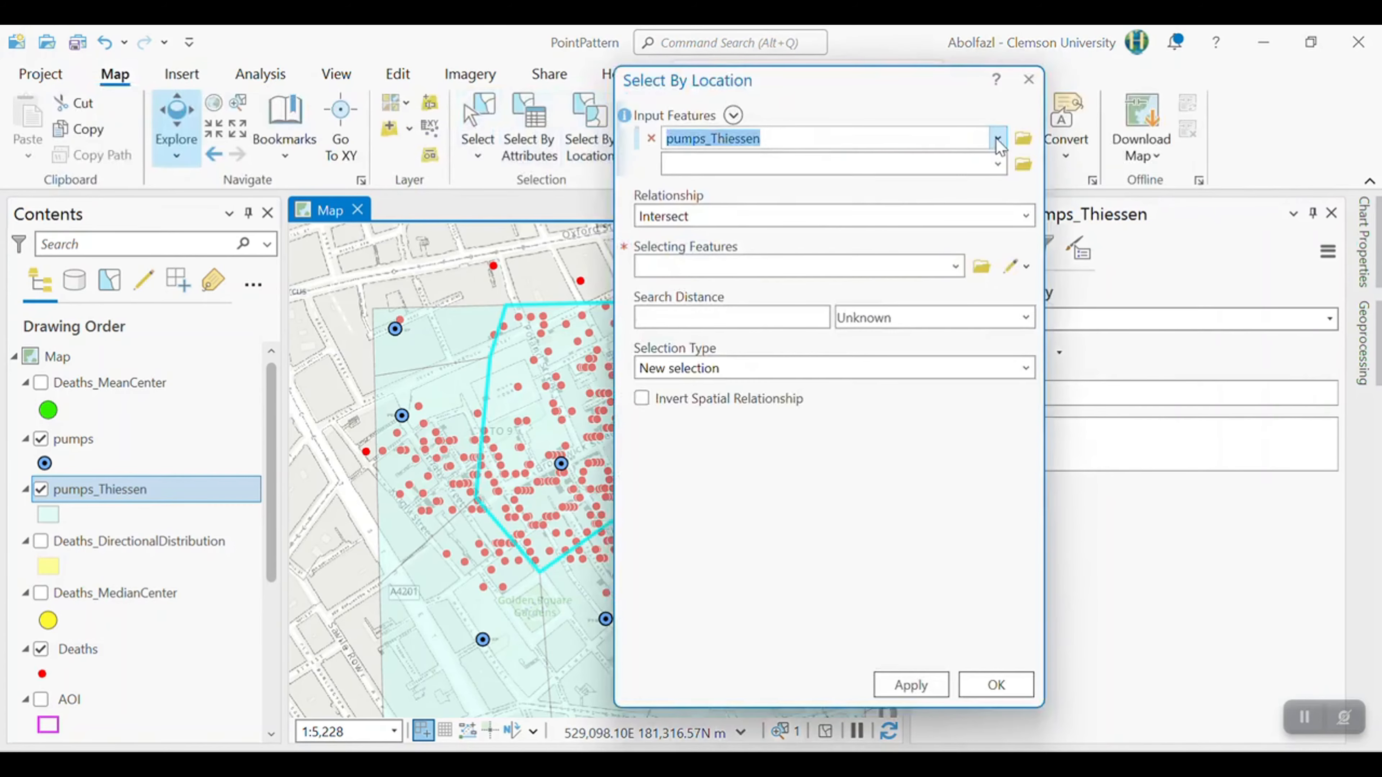
left_click(998, 142)
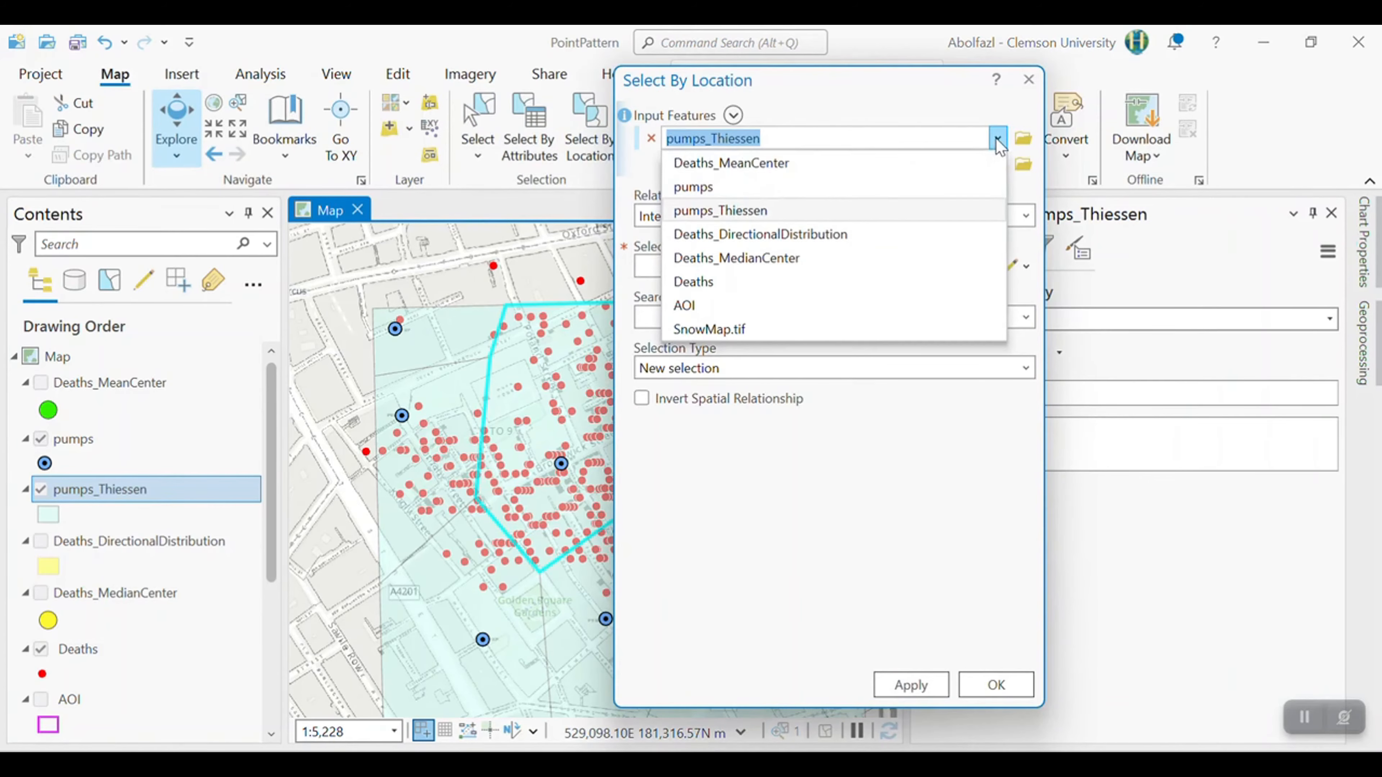
left_click(733, 290)
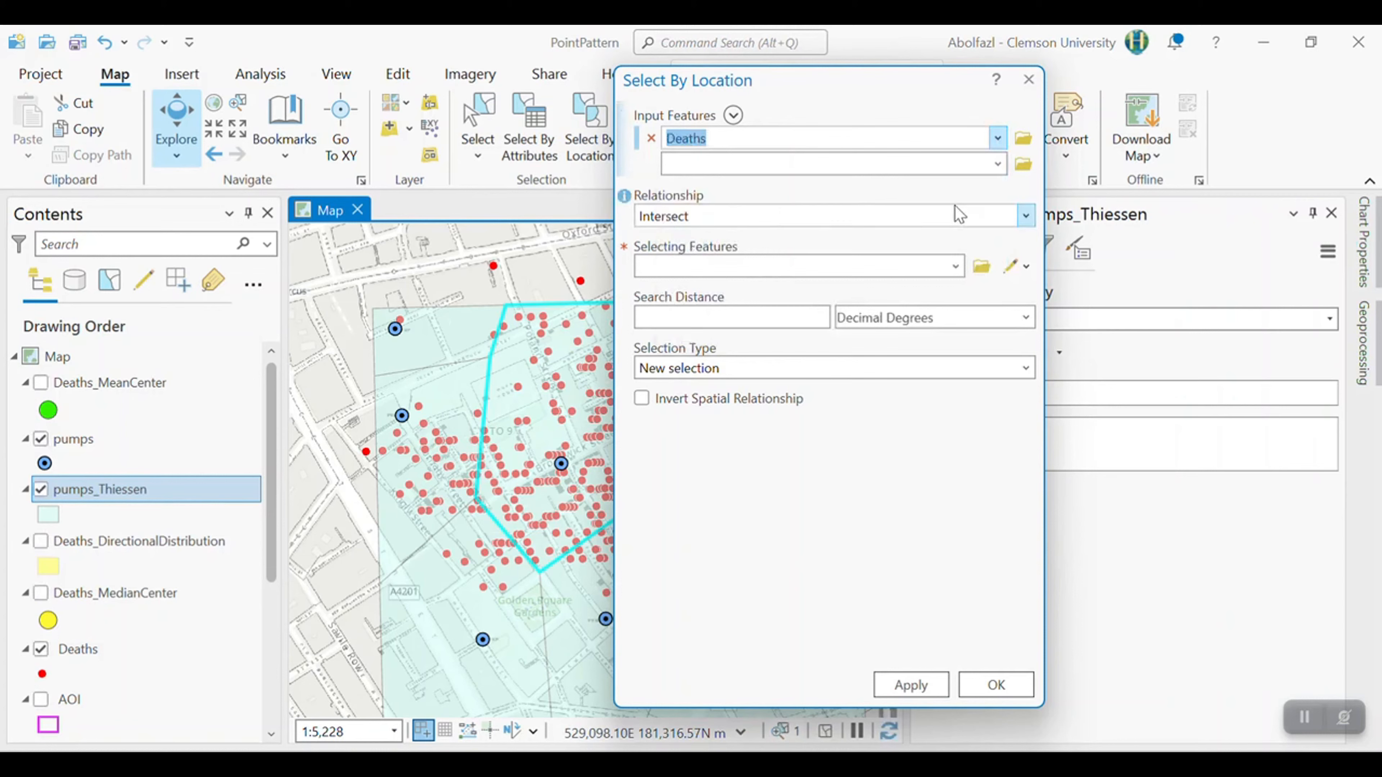
left_click(1026, 217)
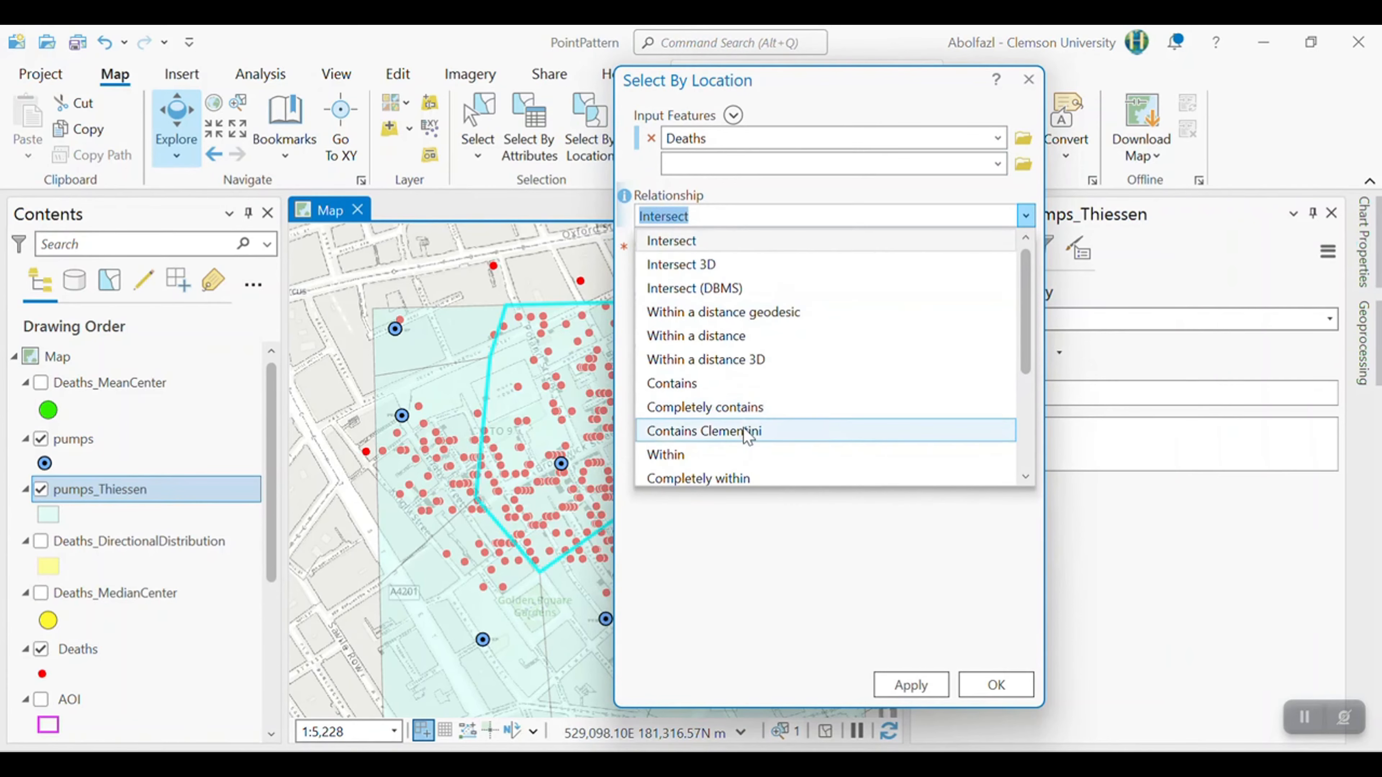
left_click(762, 478)
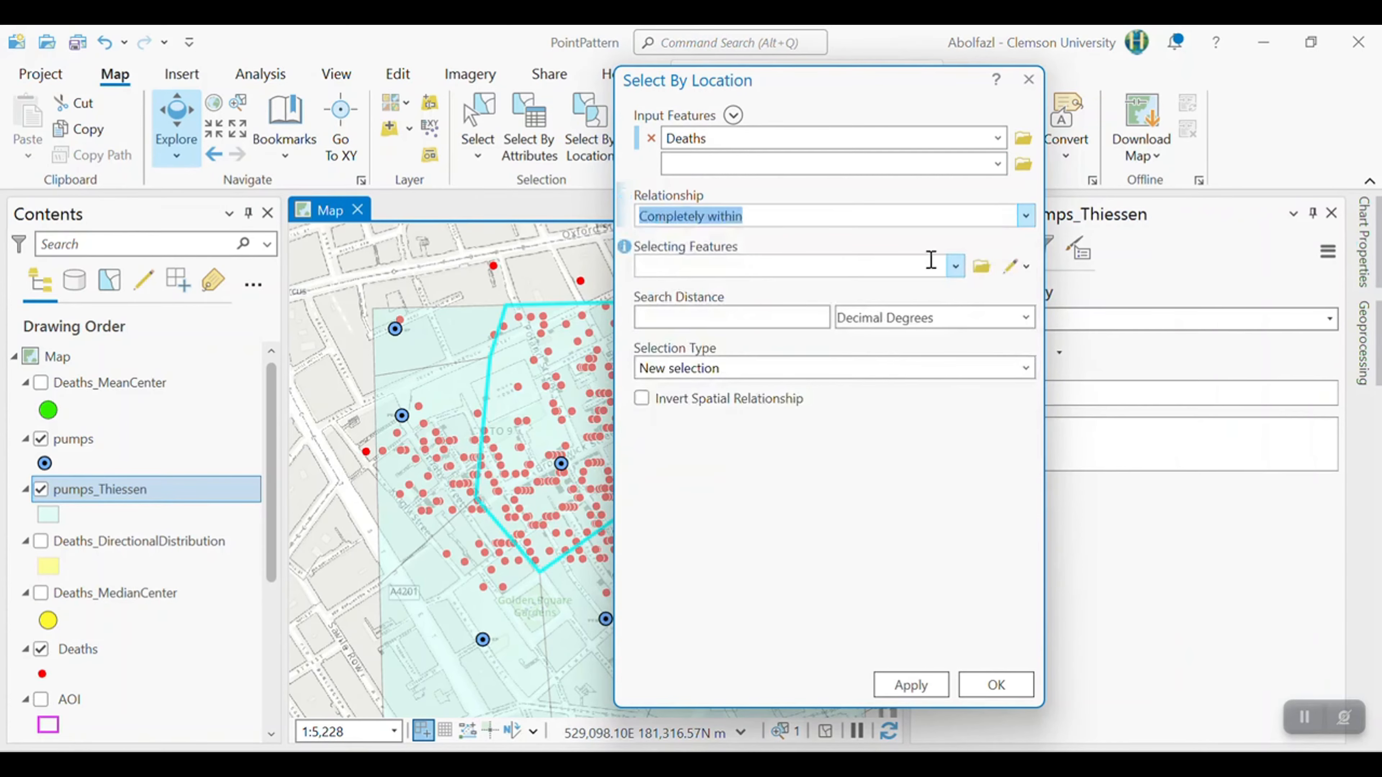
Step: Use the selected pumps_Thiessen polygon as the selecting feature and apply the location selection
left_click(956, 266)
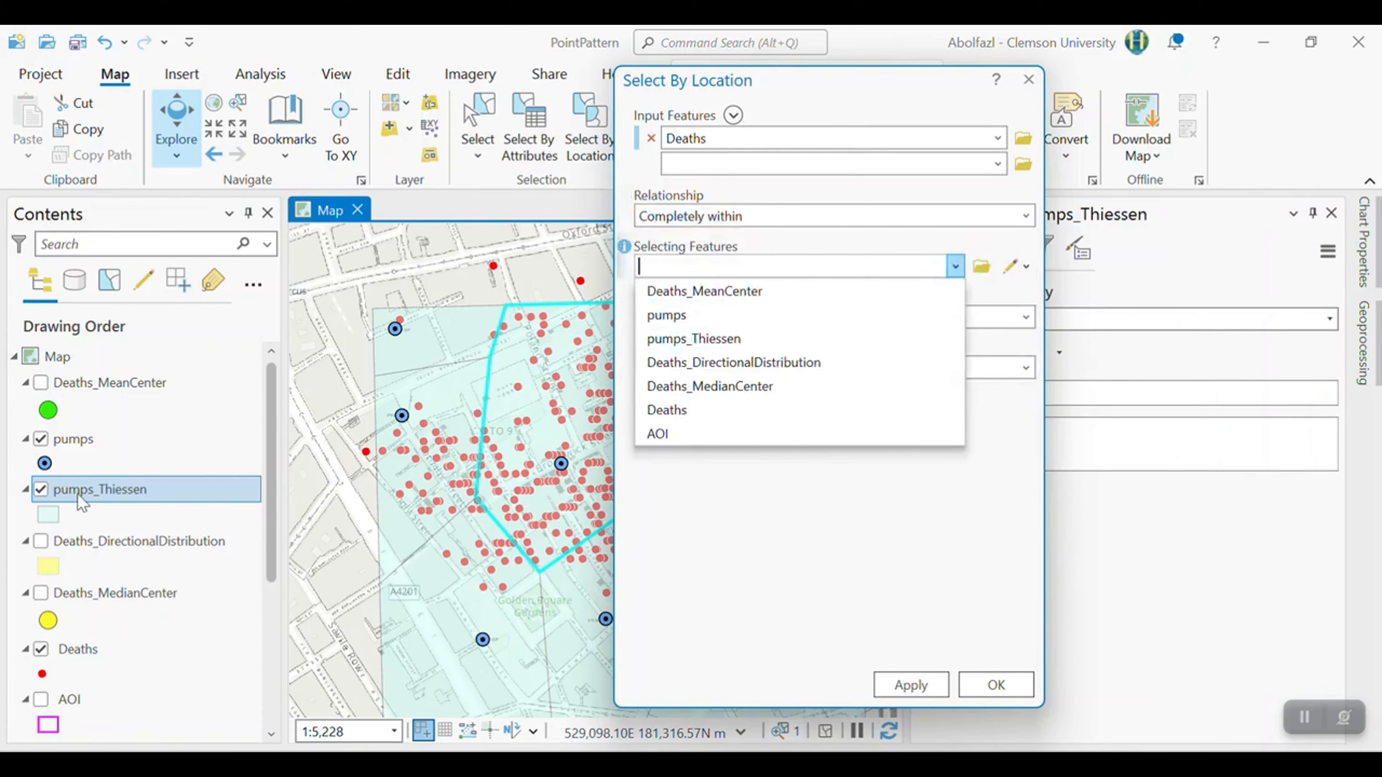
left_click(688, 338)
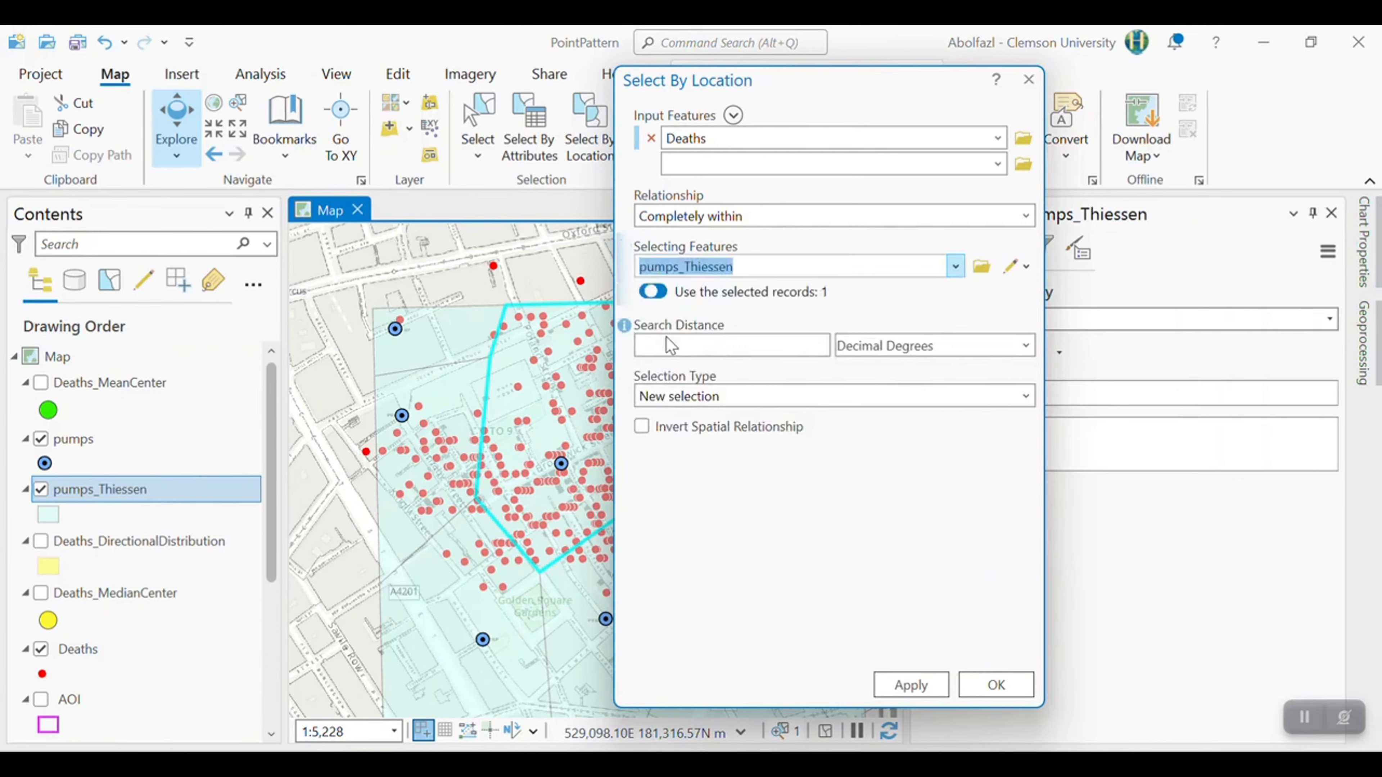
left_click(919, 684)
left_click(989, 686)
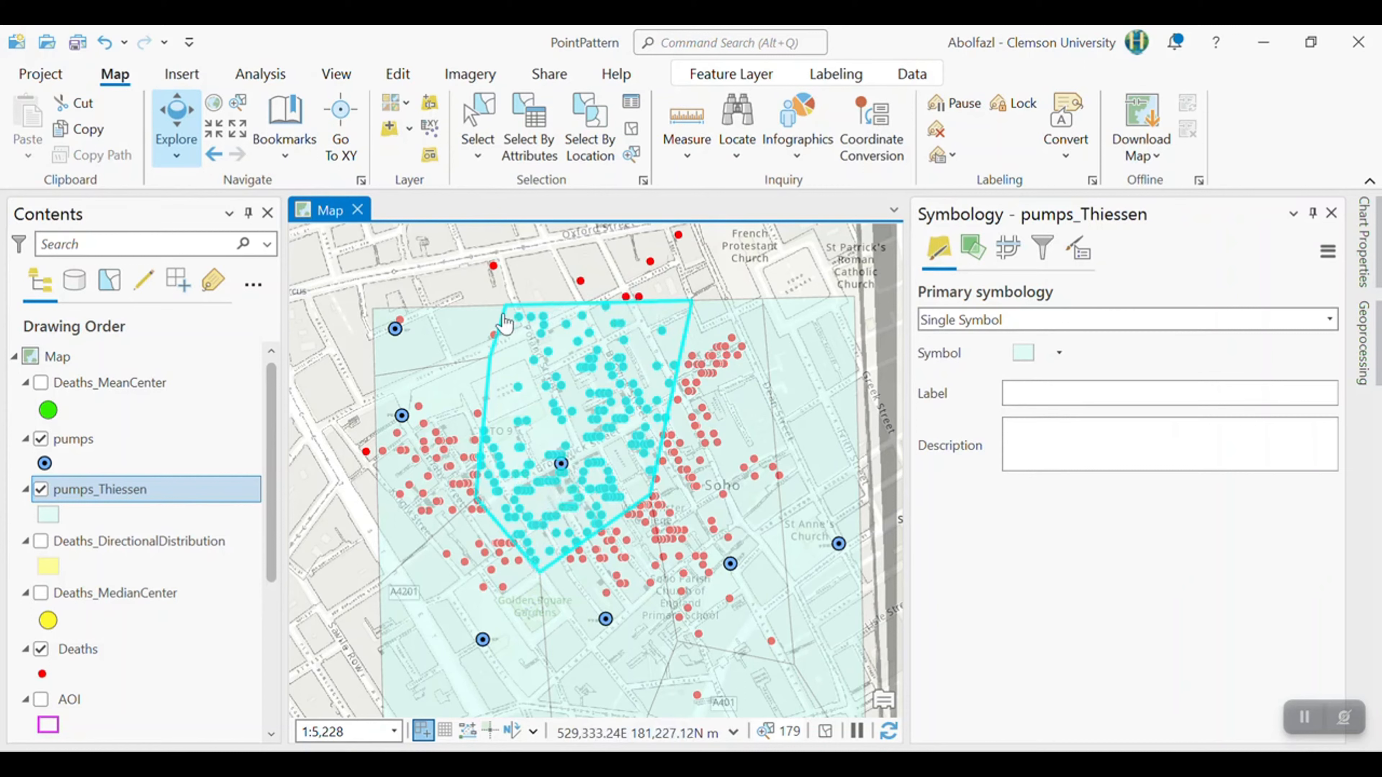
Step: Open the Deaths layer's attribute table to check how many points are selected
scroll(114, 581, "down", 2)
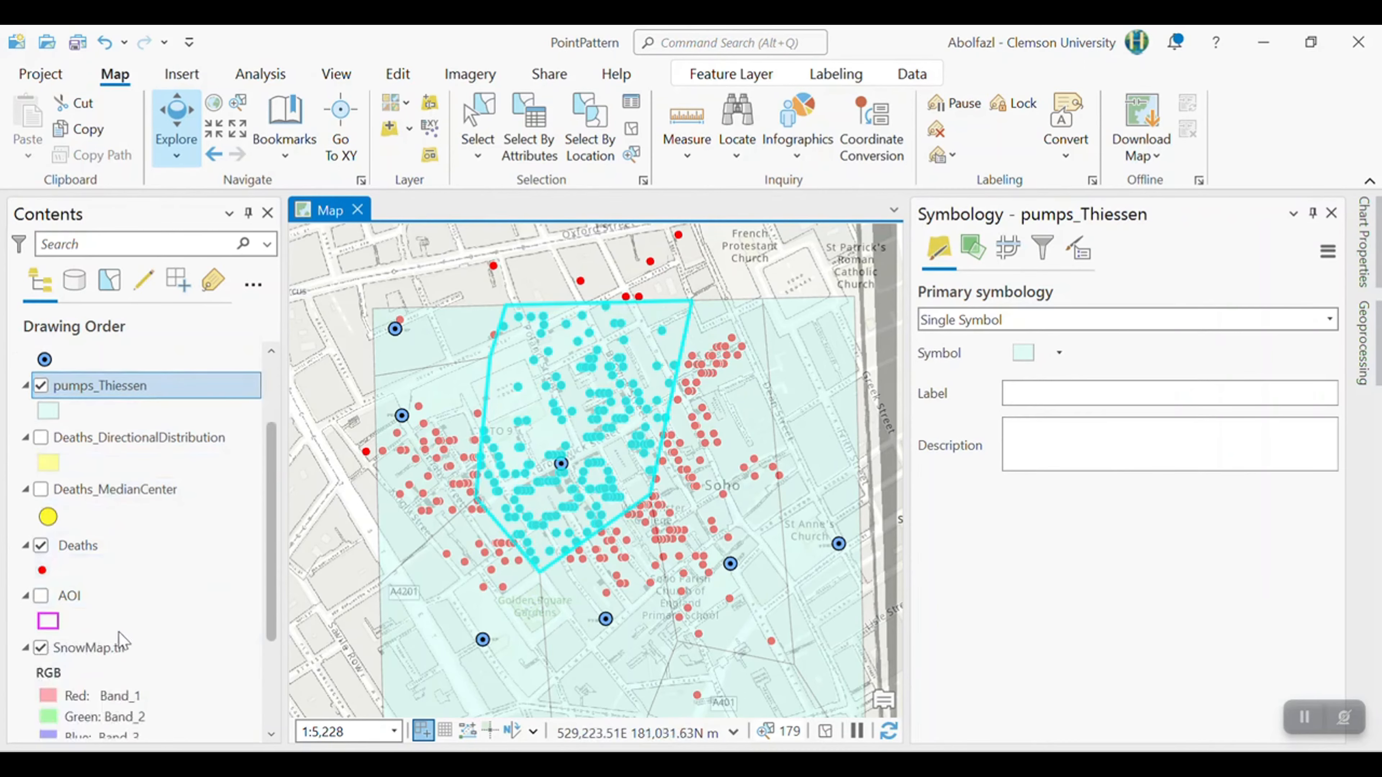
right_click(102, 547)
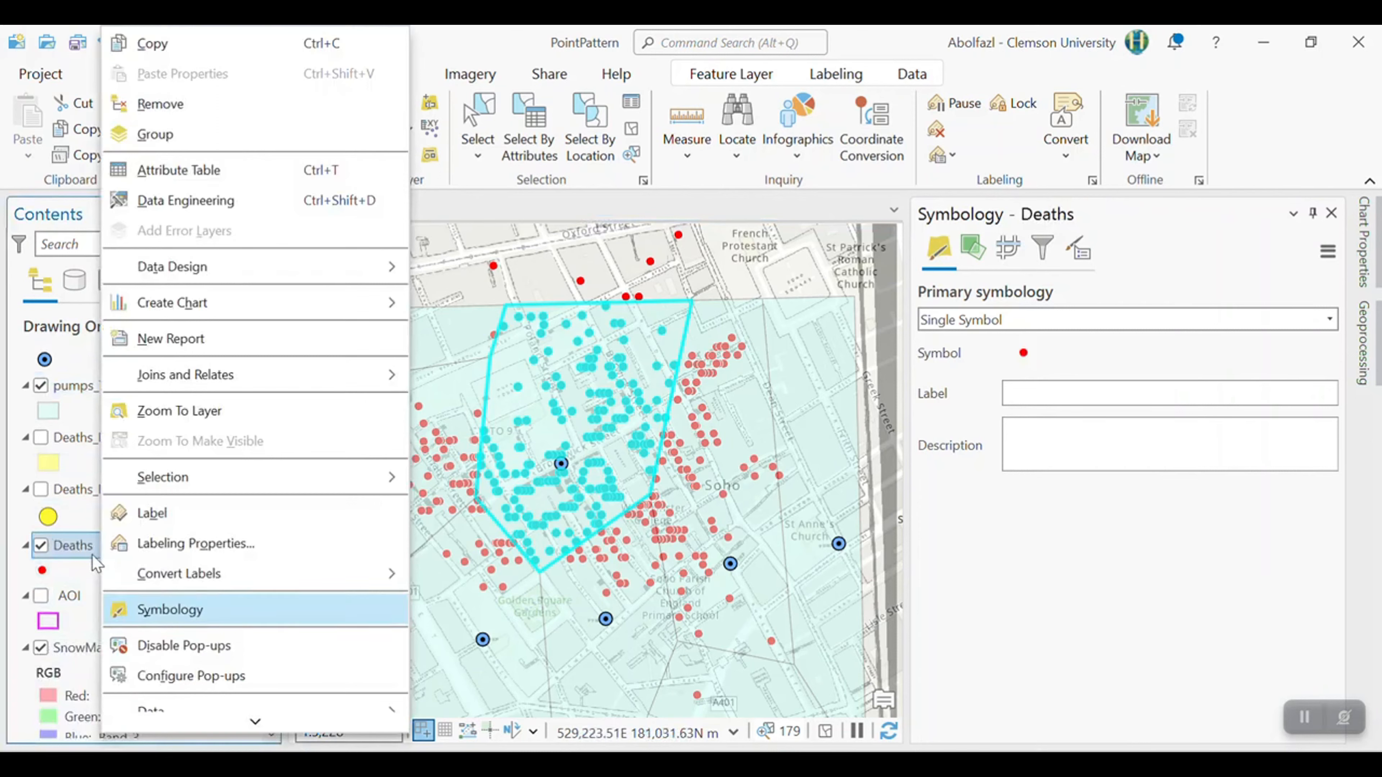
left_click(185, 169)
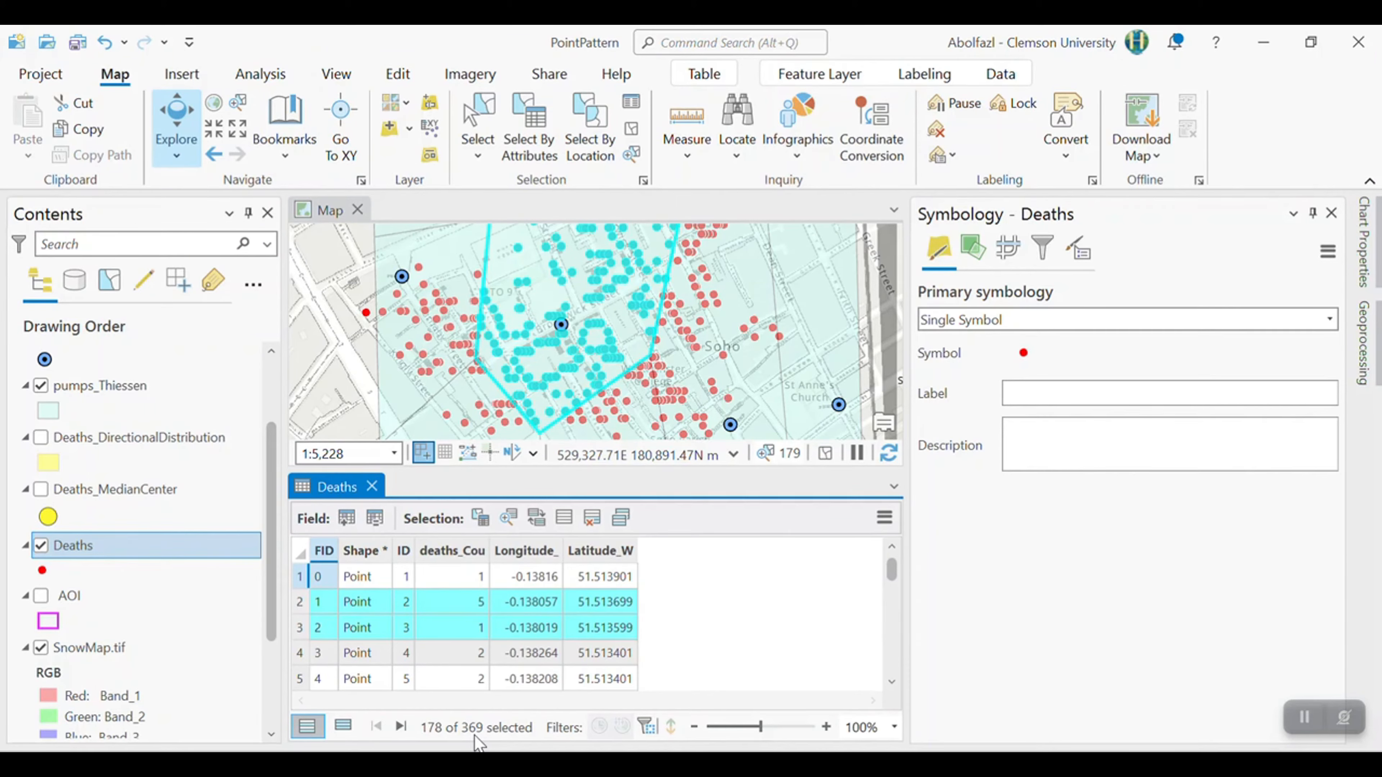
Step: Switch to Calculator, divide 178 by 369 to get the share of selected points, and minimize it
key("super")
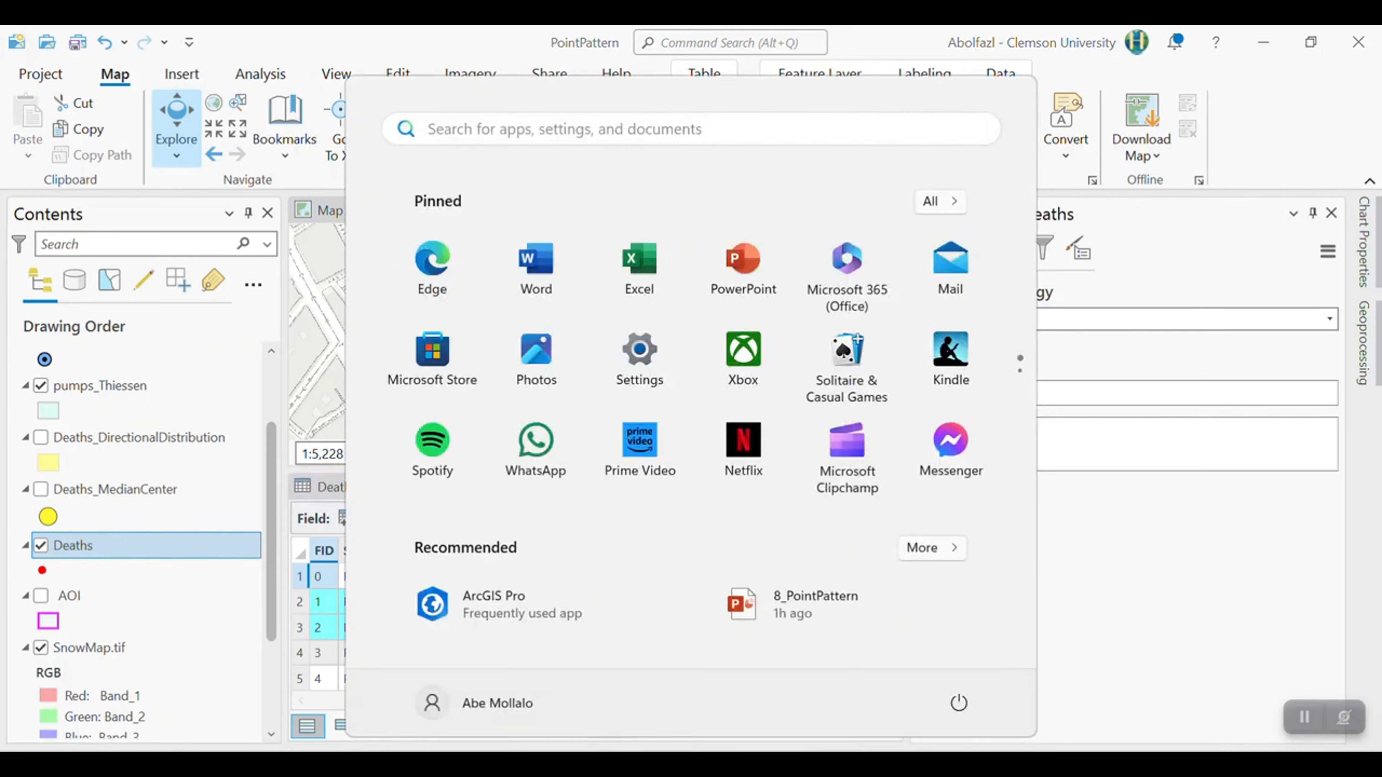
type("cal")
key("Return")
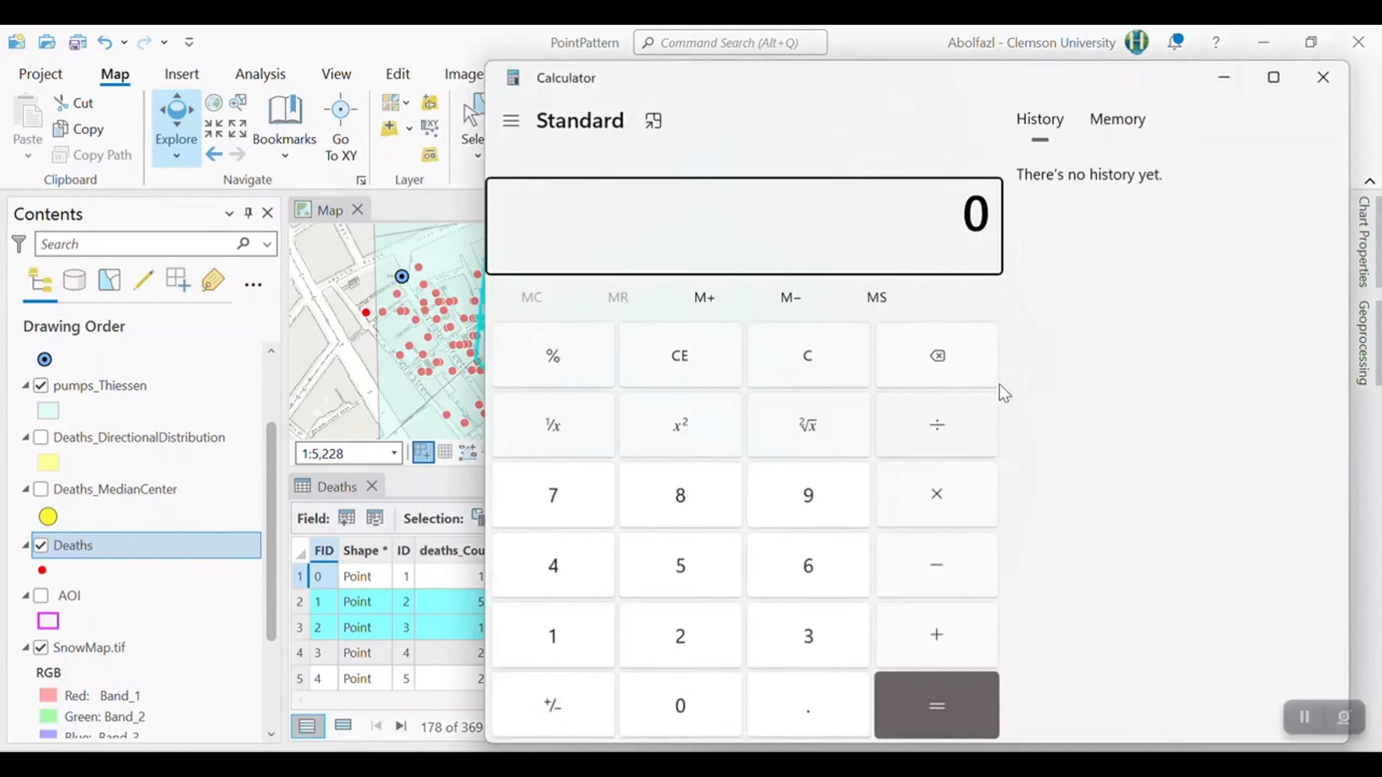
type("17")
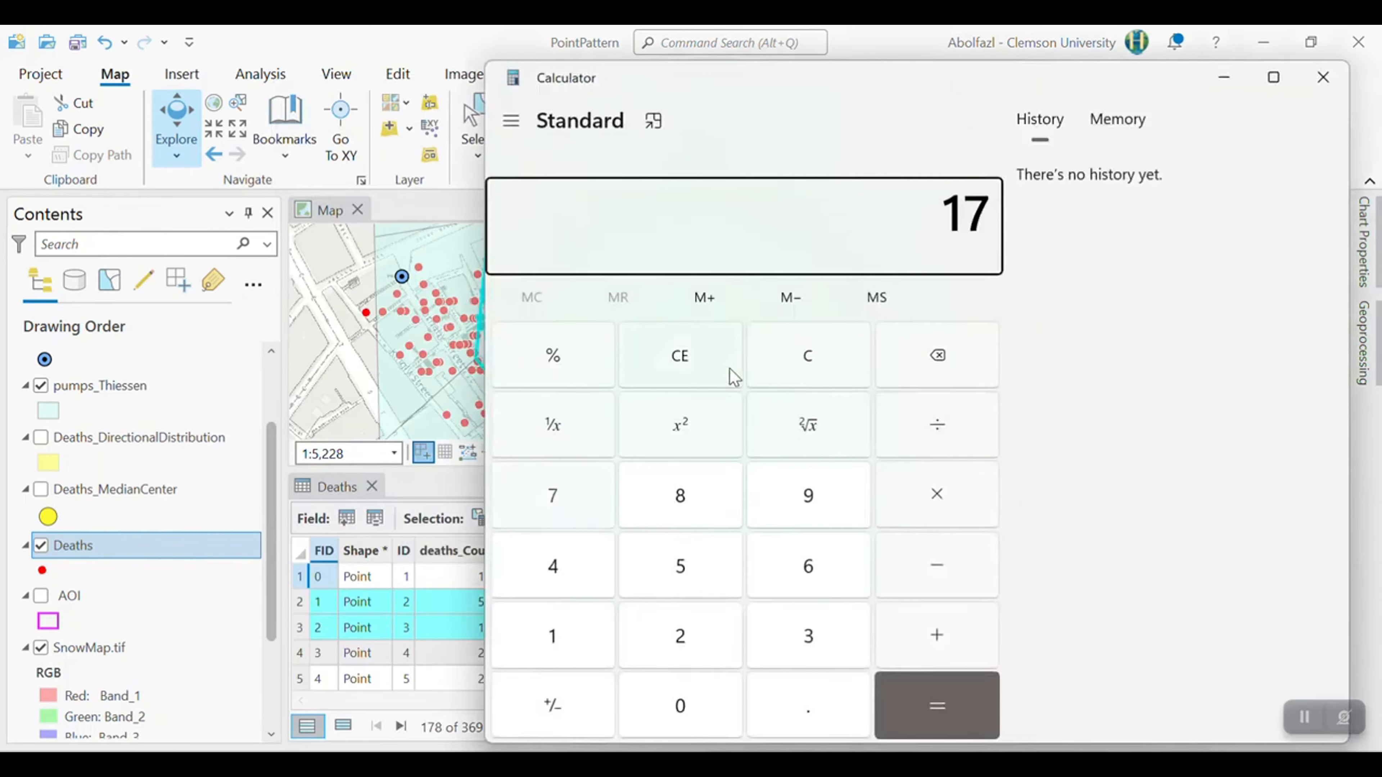
type("8 ÷ 369")
key("Return")
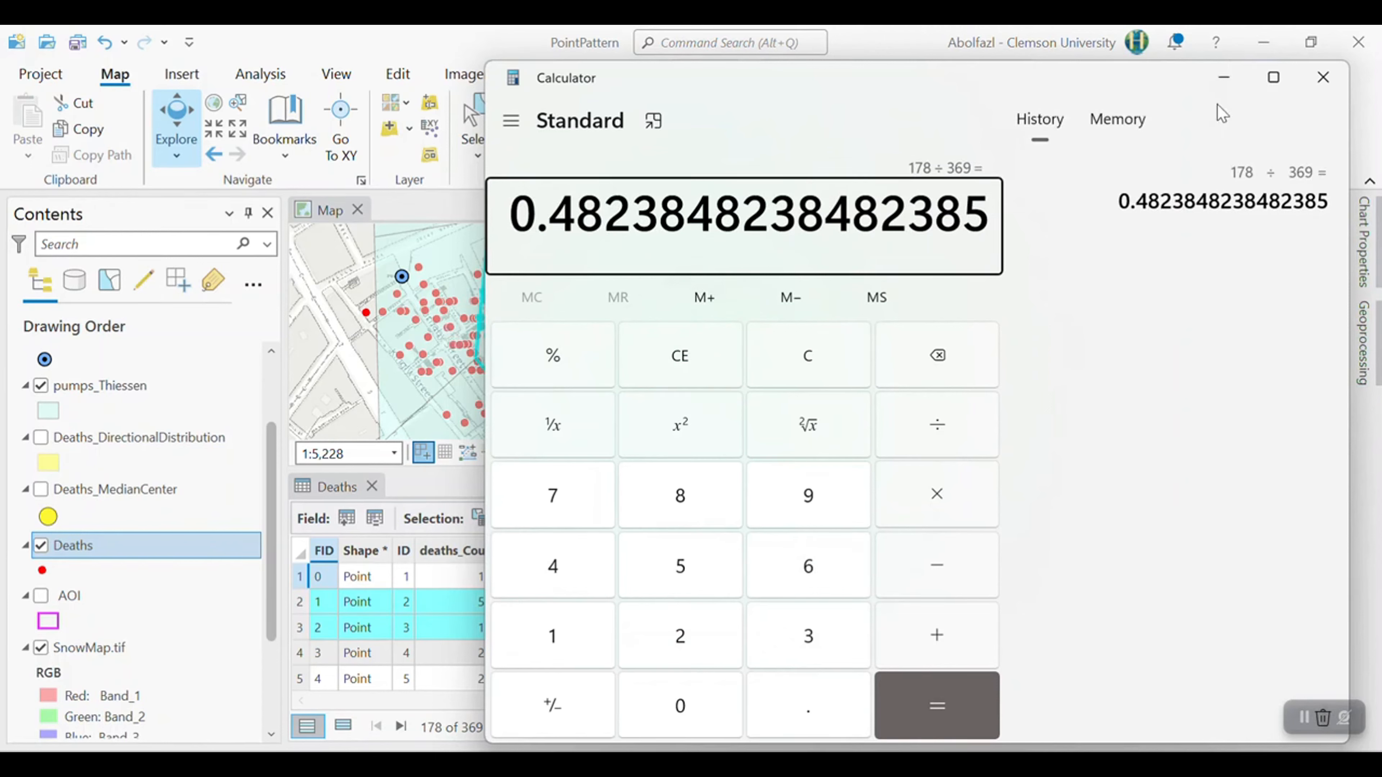
left_click(1224, 78)
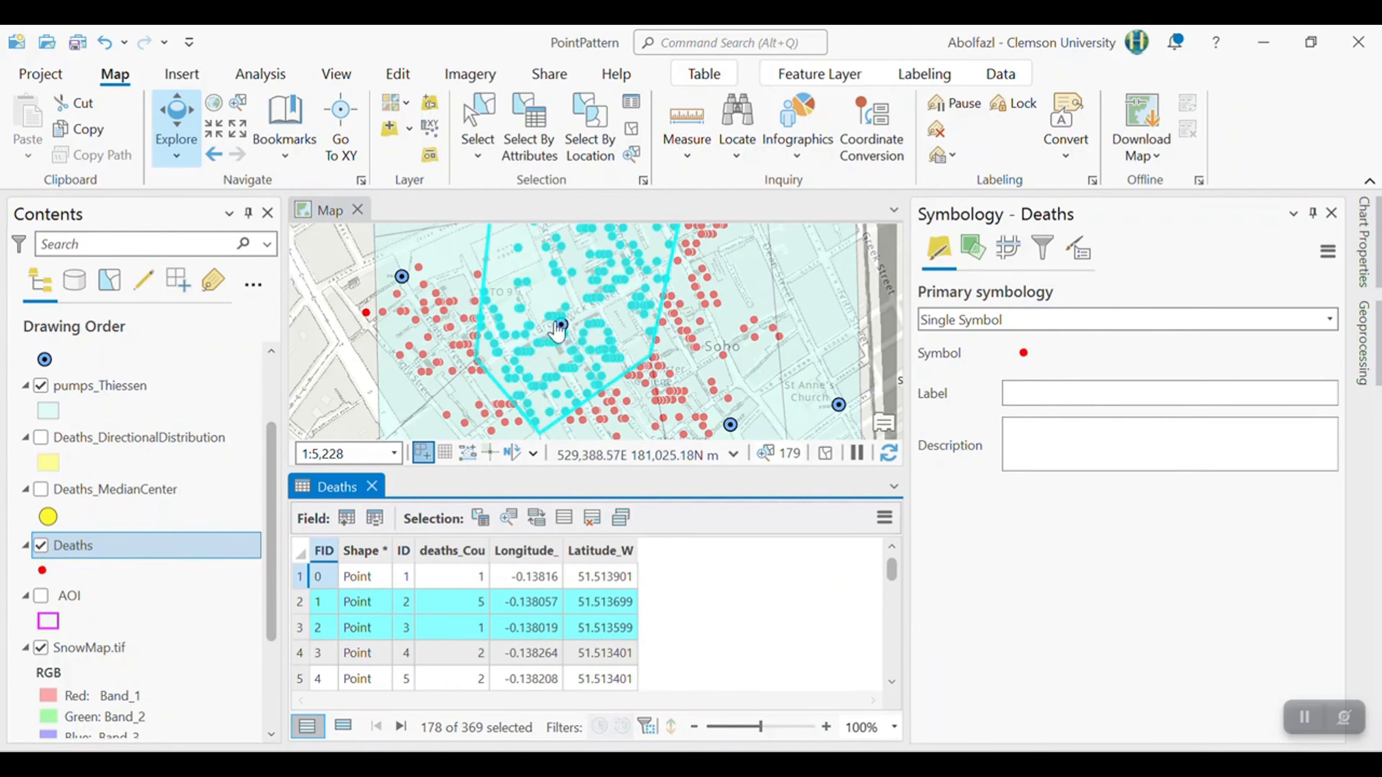
Step: Show only the selected Deaths records and view the deaths_Cou field's statistics to read its Sum
scroll(560, 335, "down", 2)
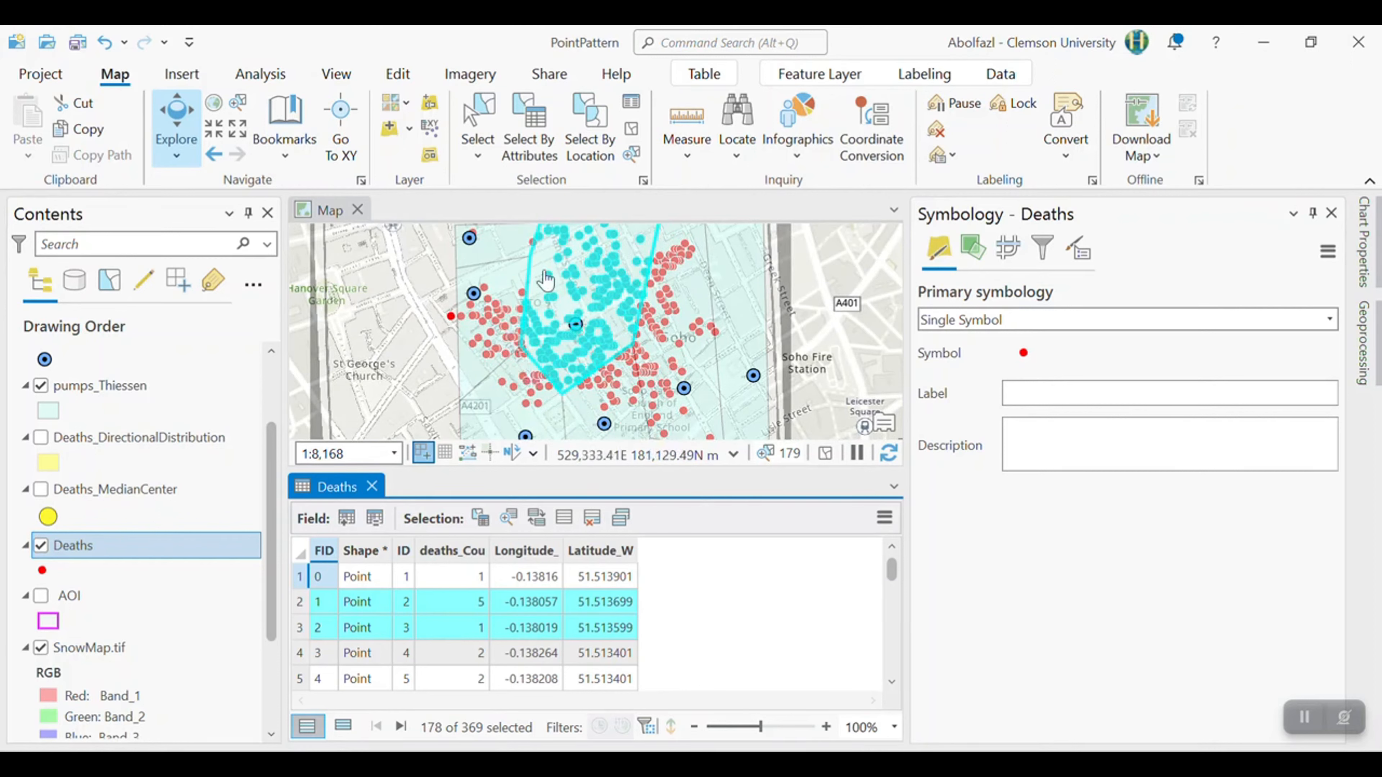
left_click(343, 728)
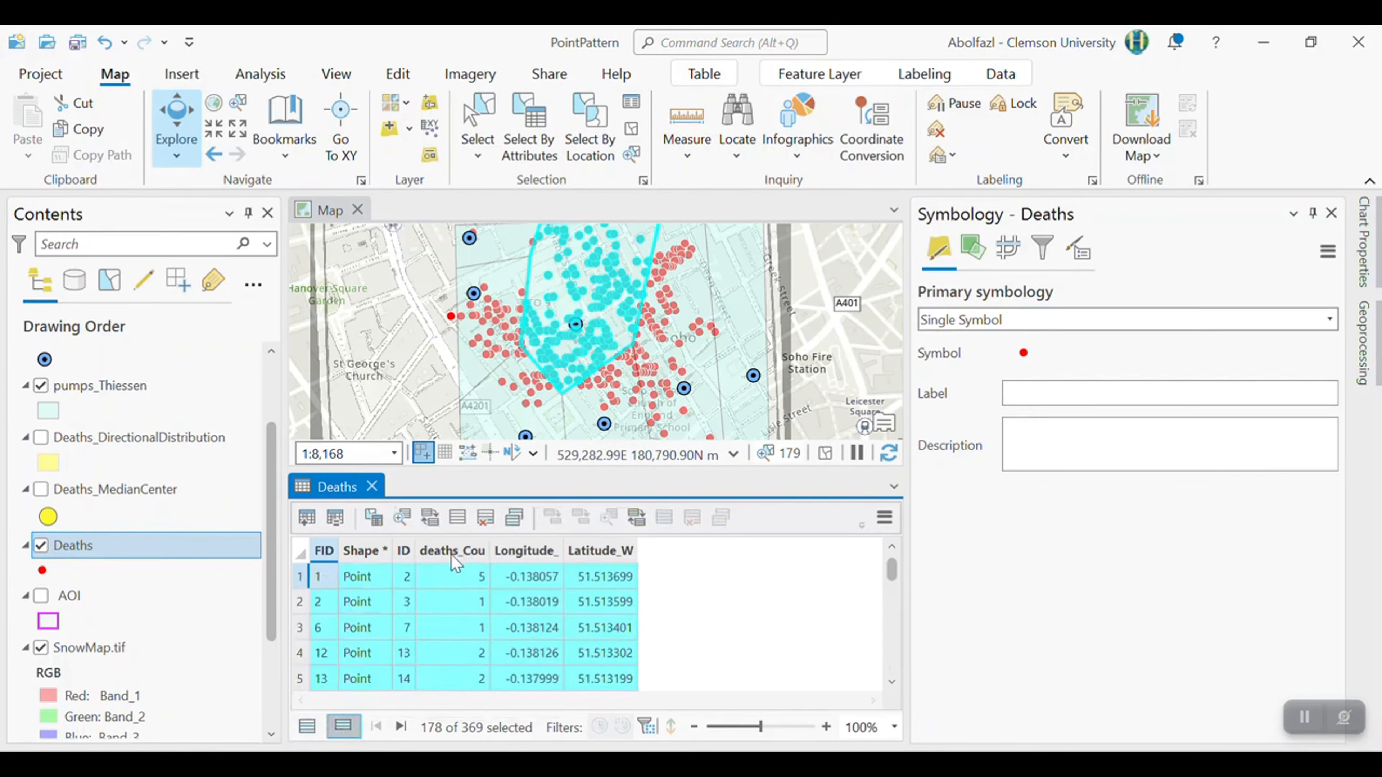
right_click(468, 562)
left_click(505, 589)
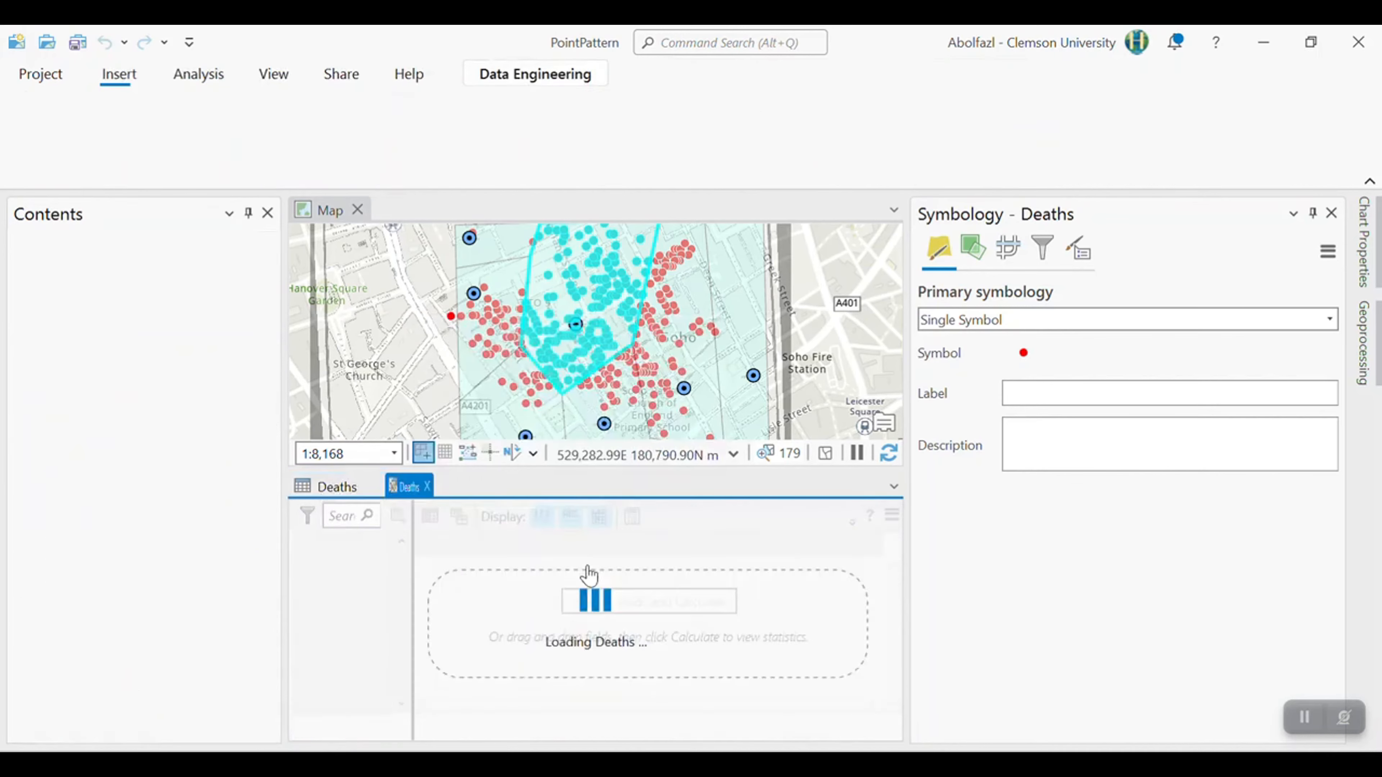
left_click_drag(695, 720, 793, 723)
left_click(722, 574)
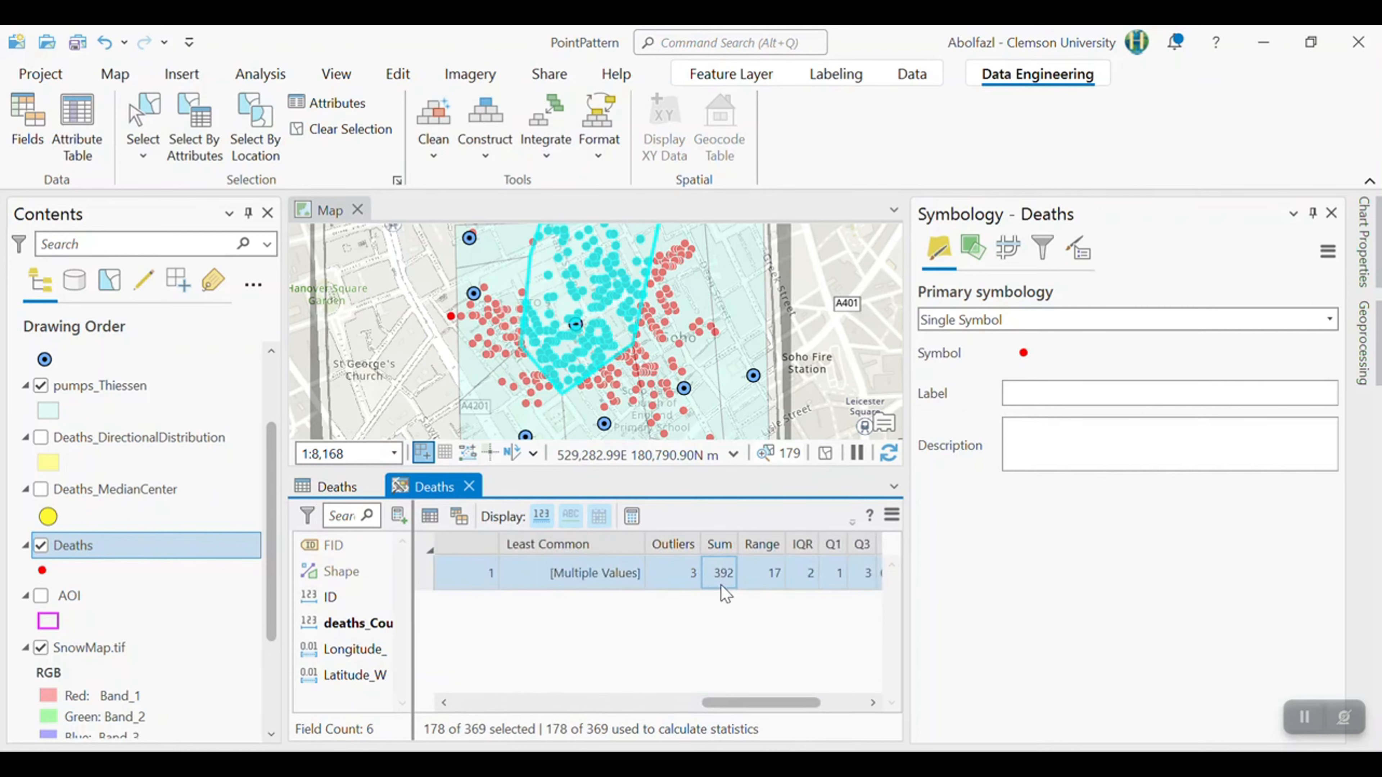
Step: Return to the Deaths attribute table, show all of its records and clear the selection
scroll(717, 585, "right", 3)
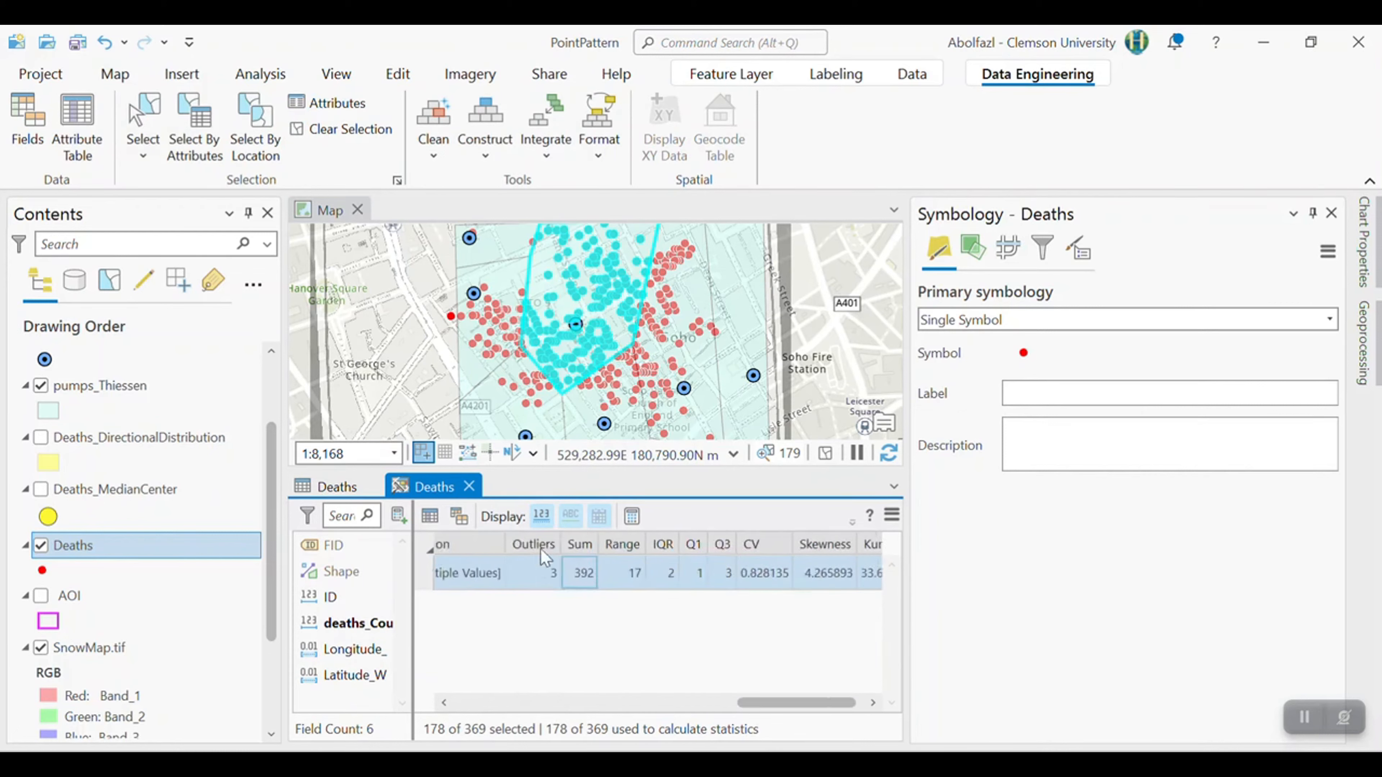
left_click(333, 488)
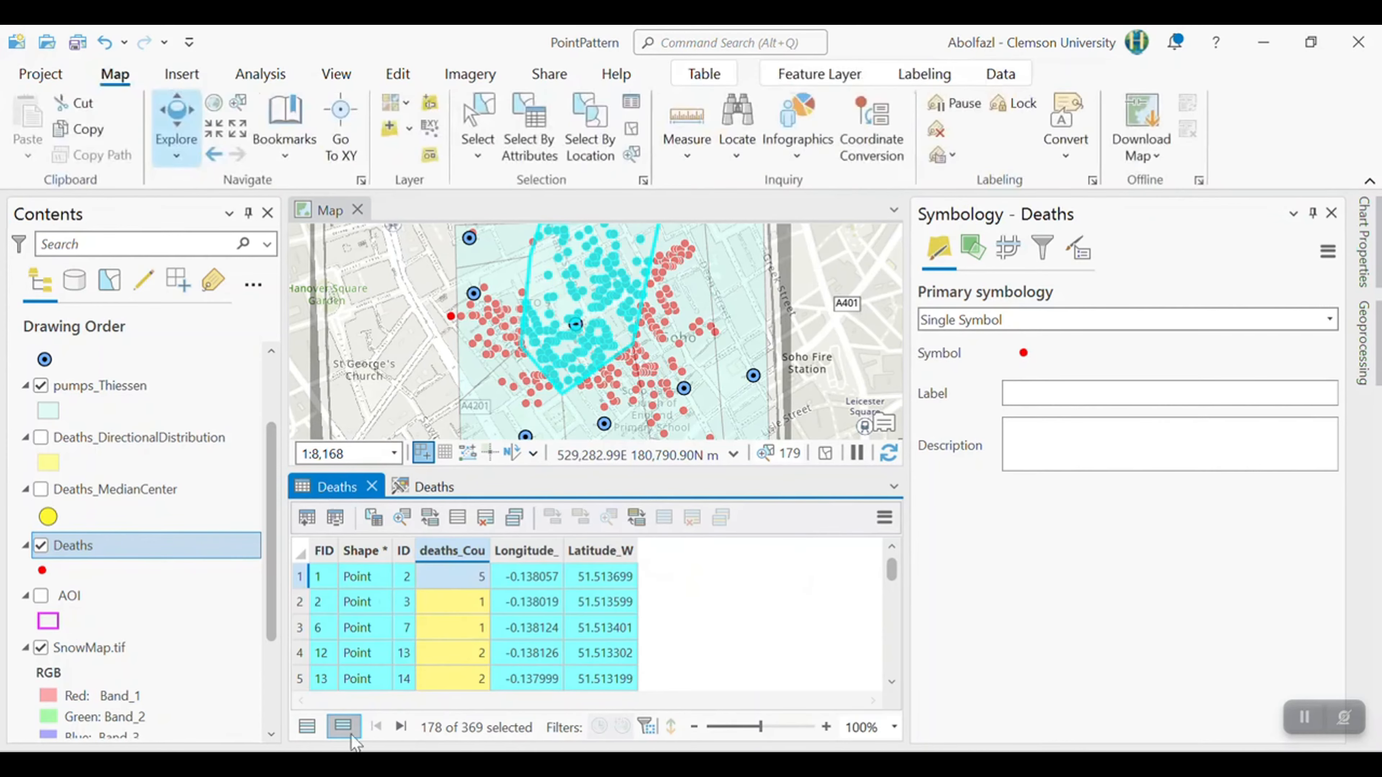
left_click(307, 726)
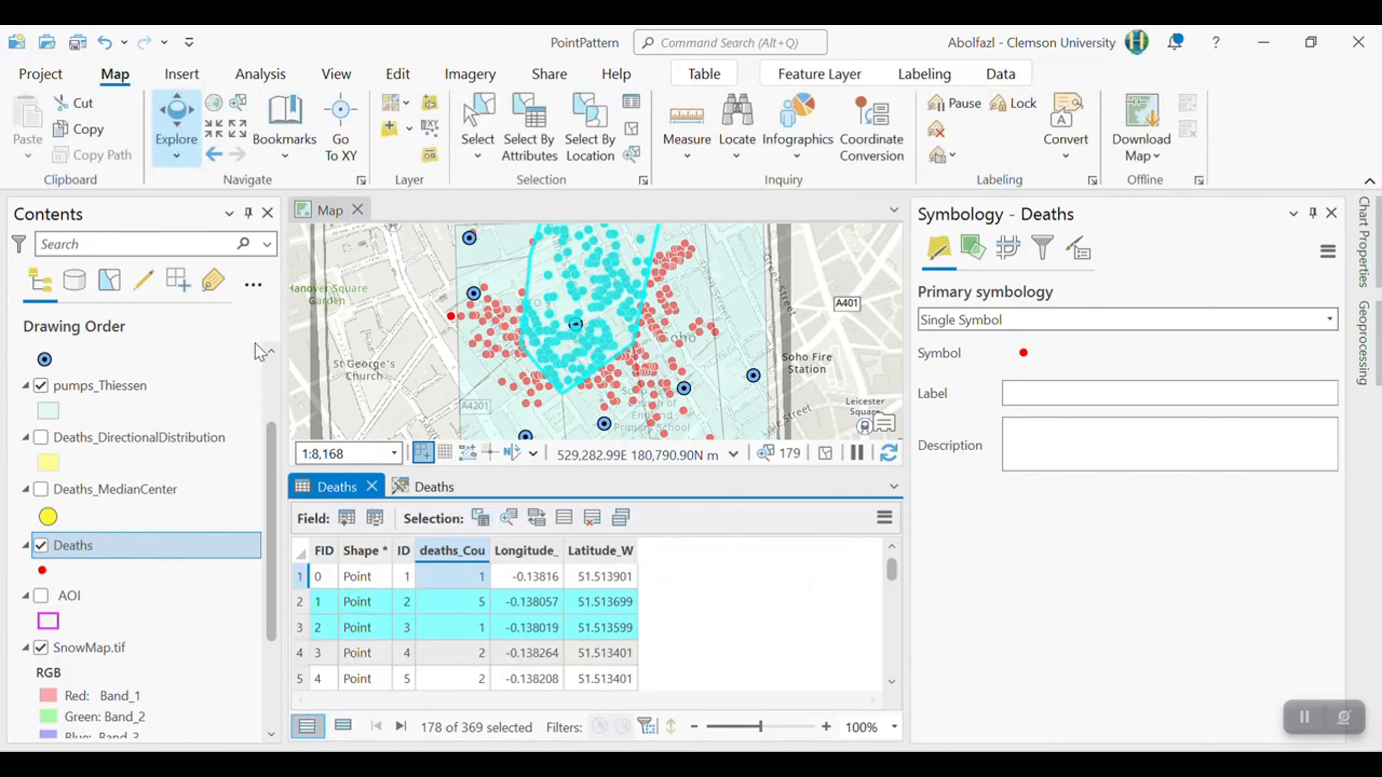
left_click(630, 131)
Step: View the deaths_Cou field's statistics for all Deaths records to read its Sum
left_click(453, 551)
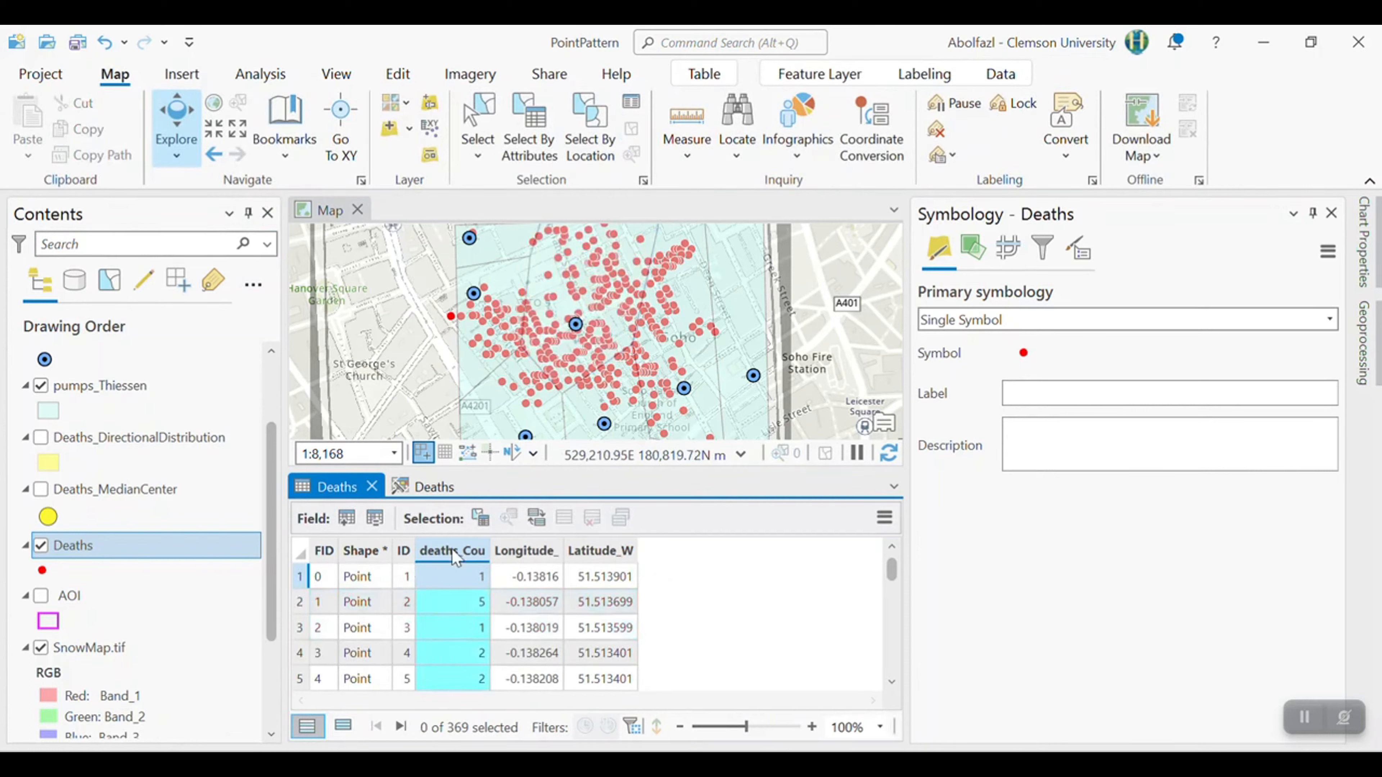
right_click(459, 551)
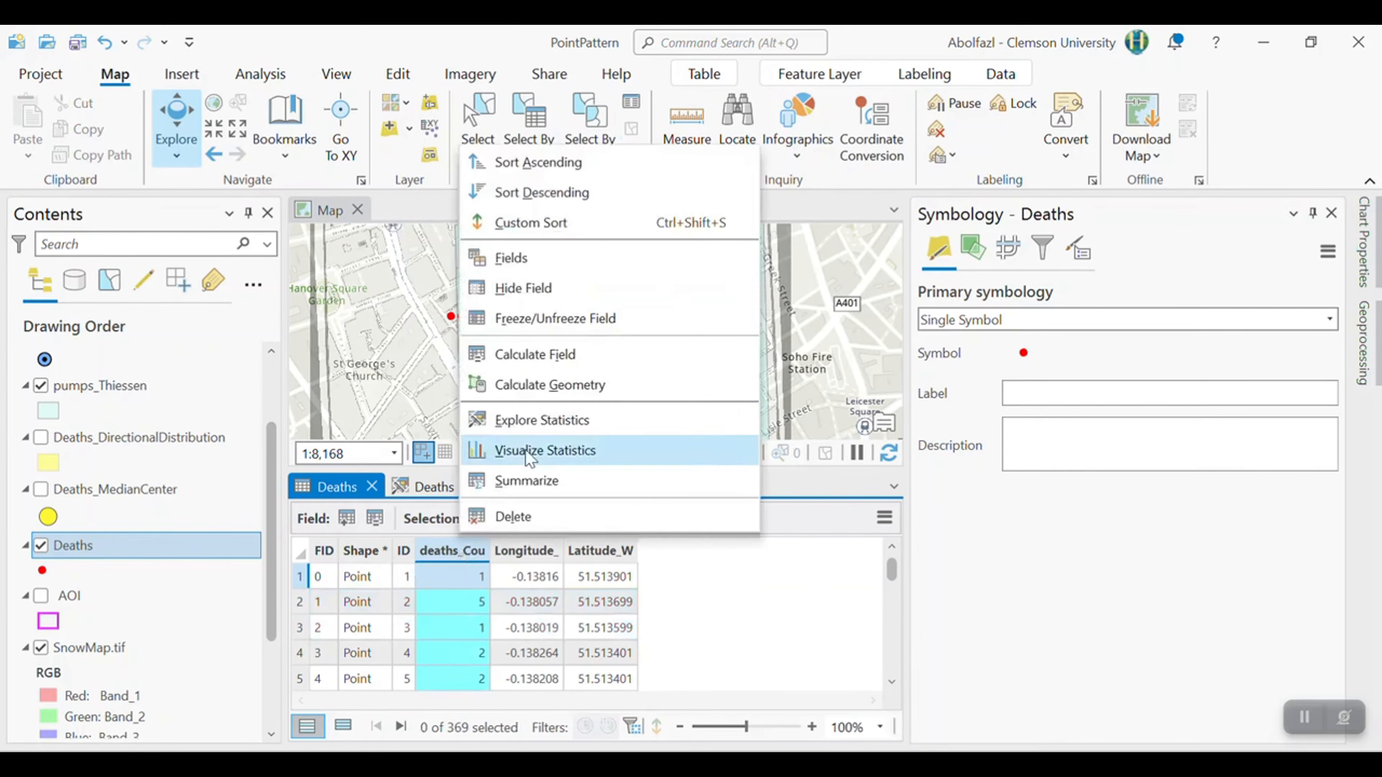
left_click(566, 426)
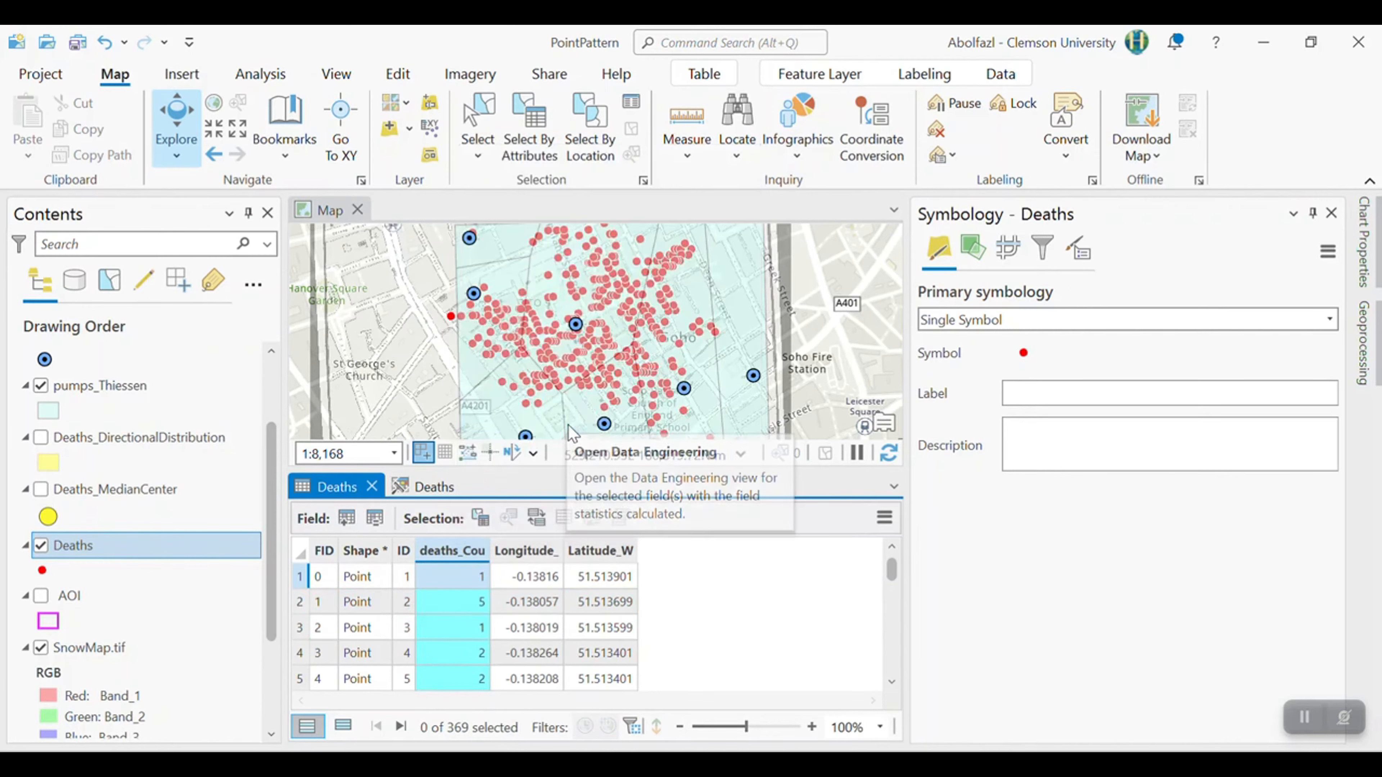
left_click_drag(756, 708, 742, 710)
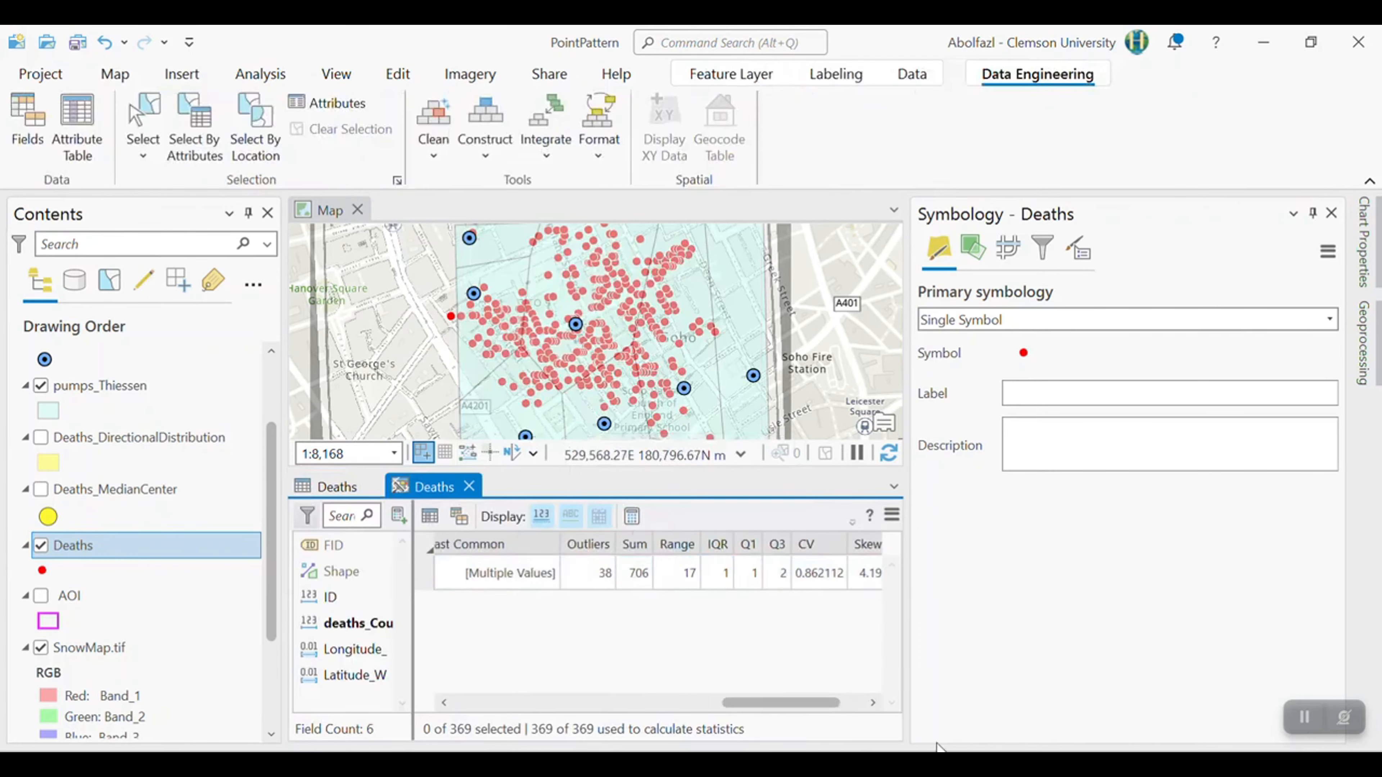
Step: Switch to Calculator, divide 392 by 706 to get the share of deaths nearest the pump, and close it
left_click(937, 764)
type("39")
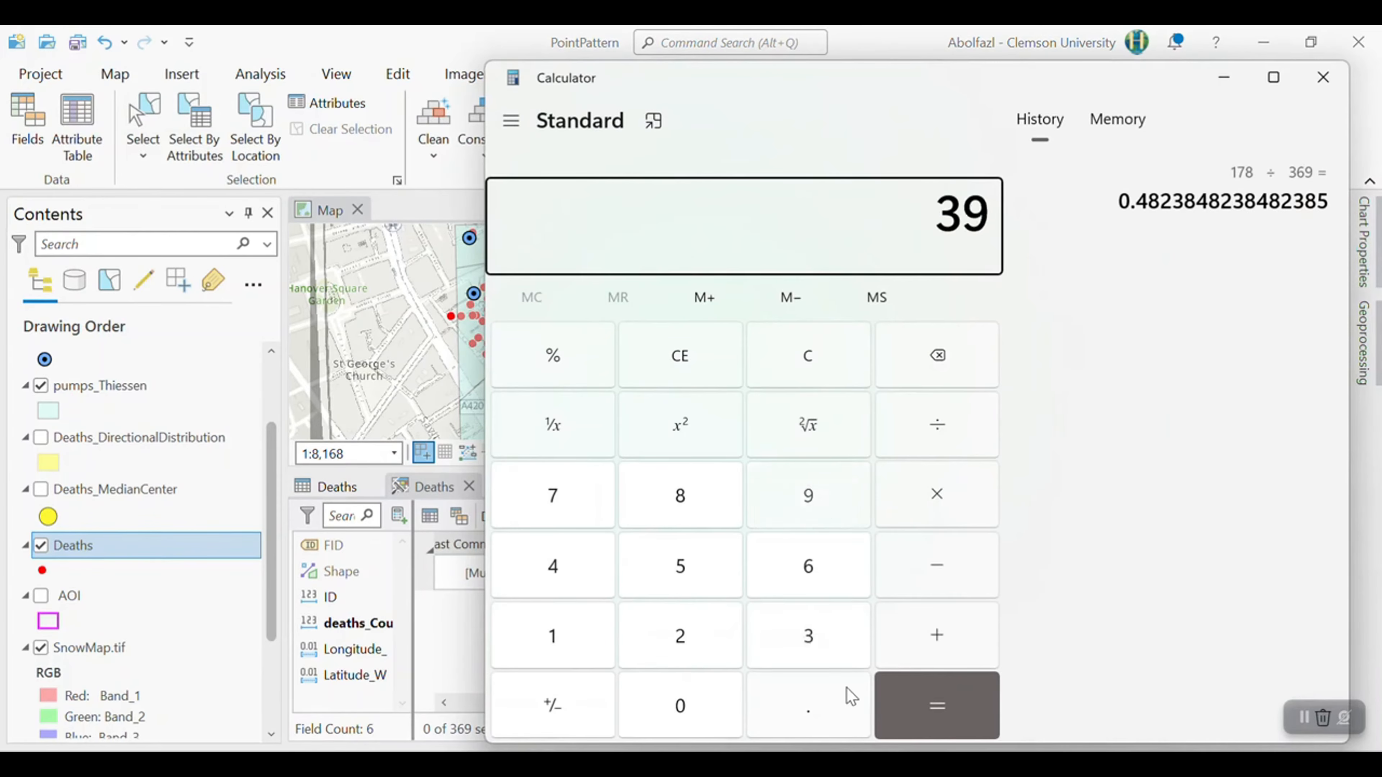
type("2 ÷ 706")
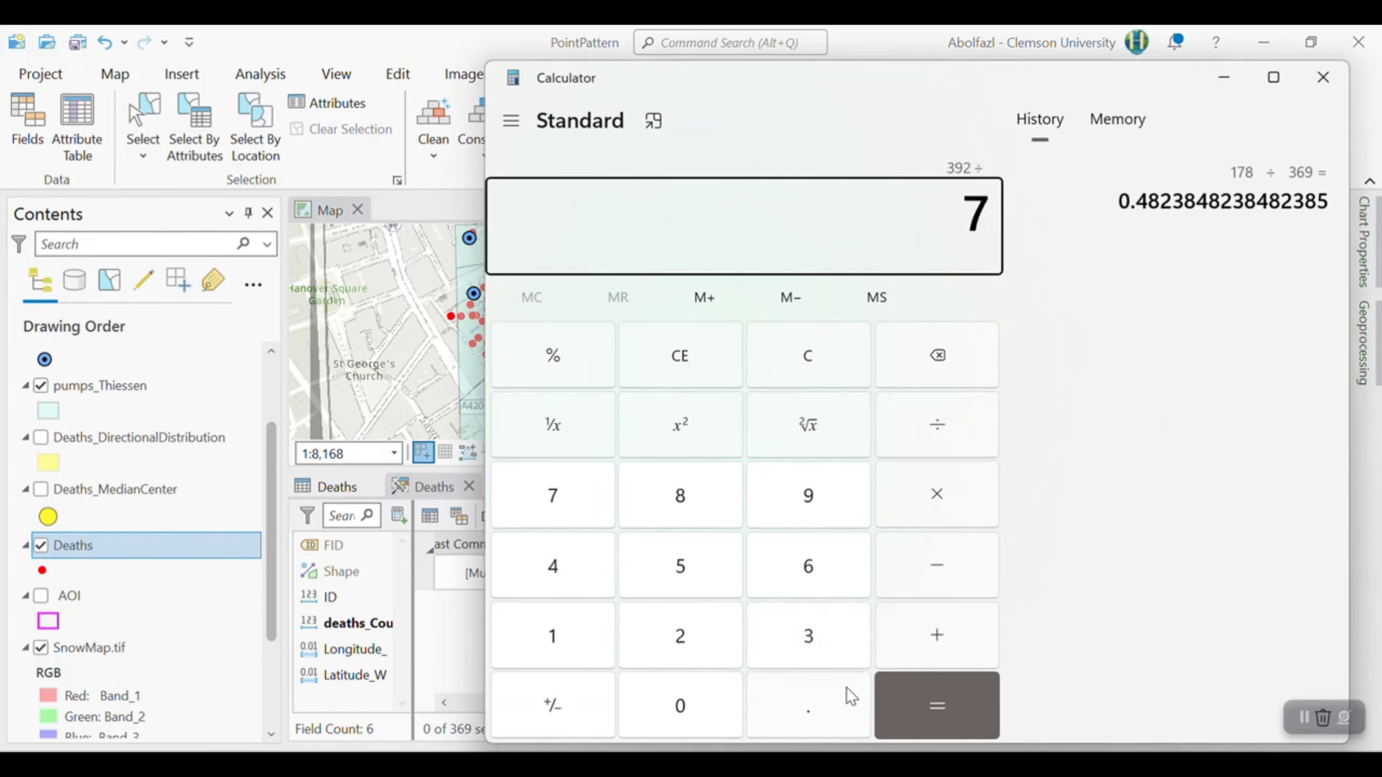
key("Return")
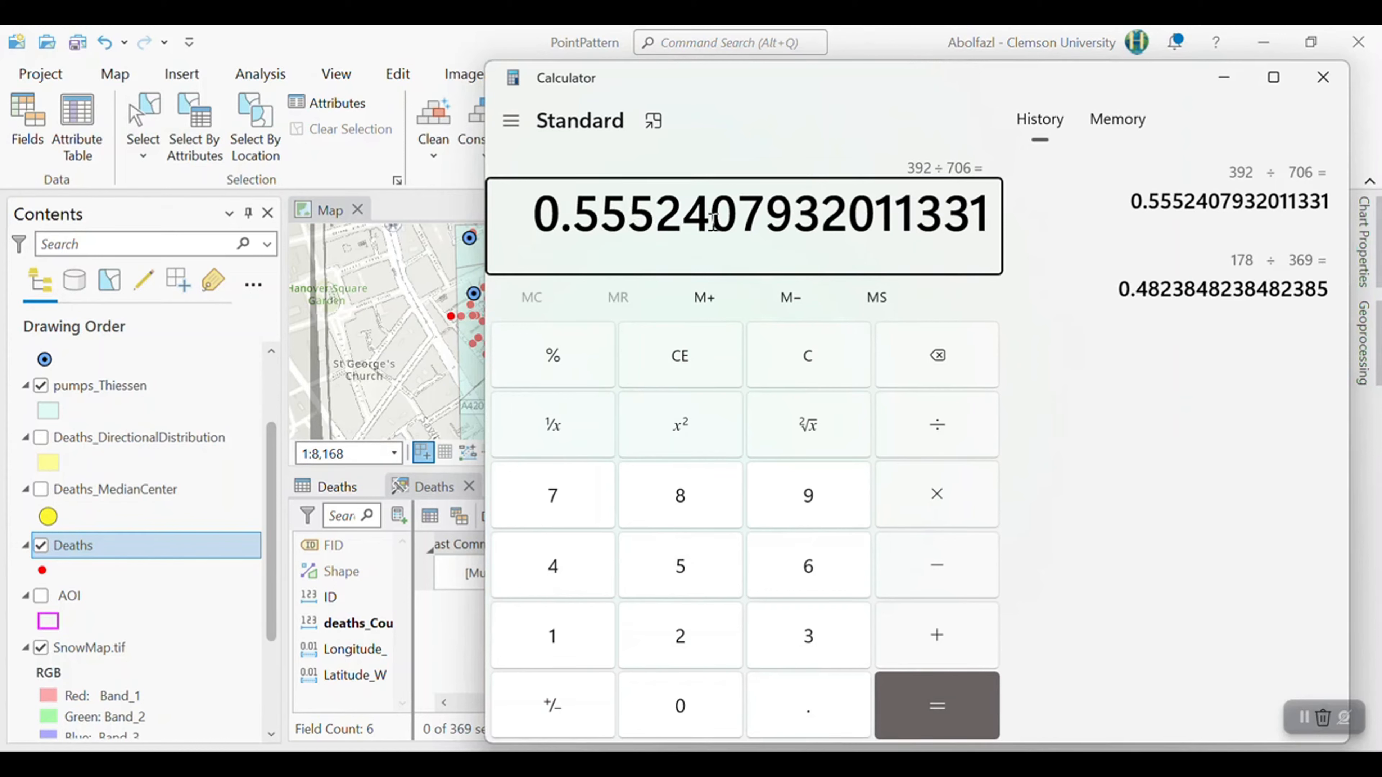
left_click(1323, 76)
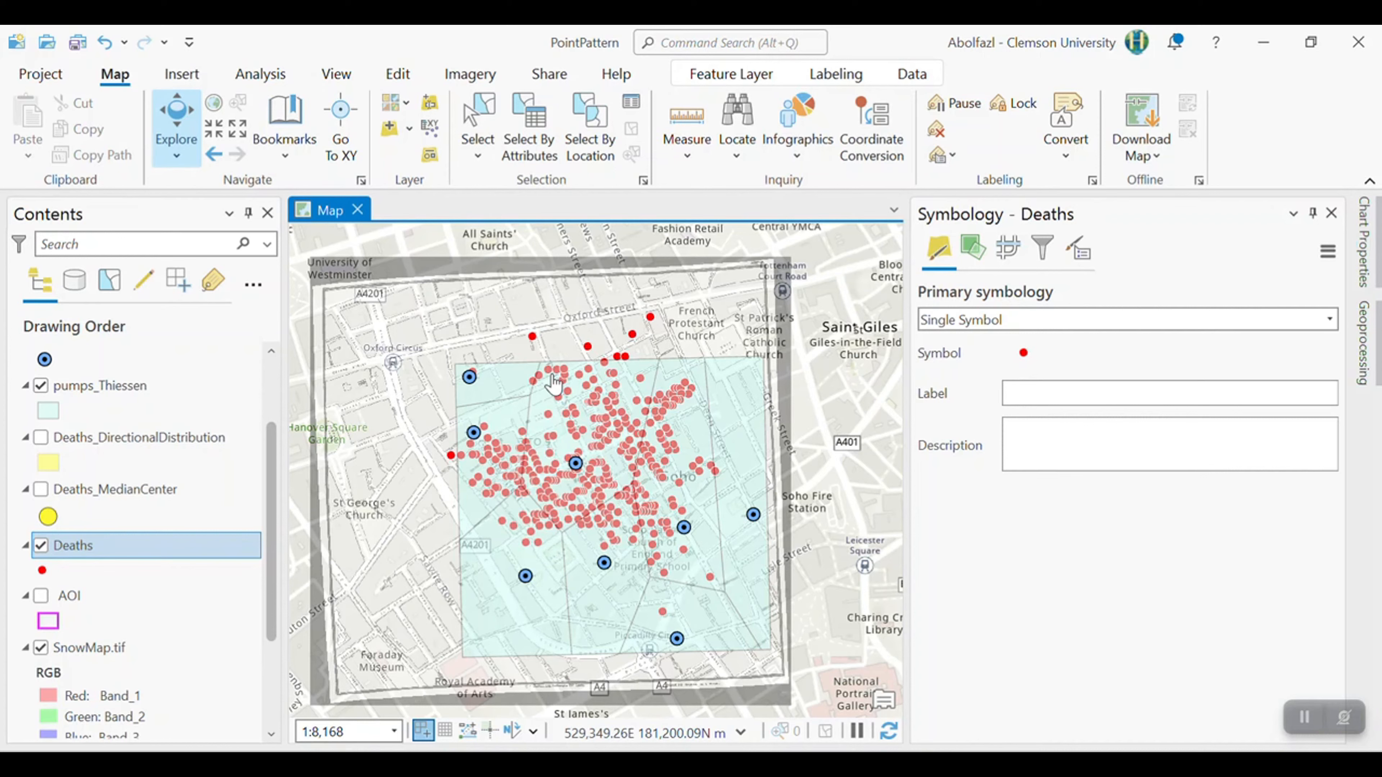
Step: Open the Average Nearest Neighbor tool from the Analyzing Patterns toolset and inspect the spacing between death points on the map
left_click(276, 76)
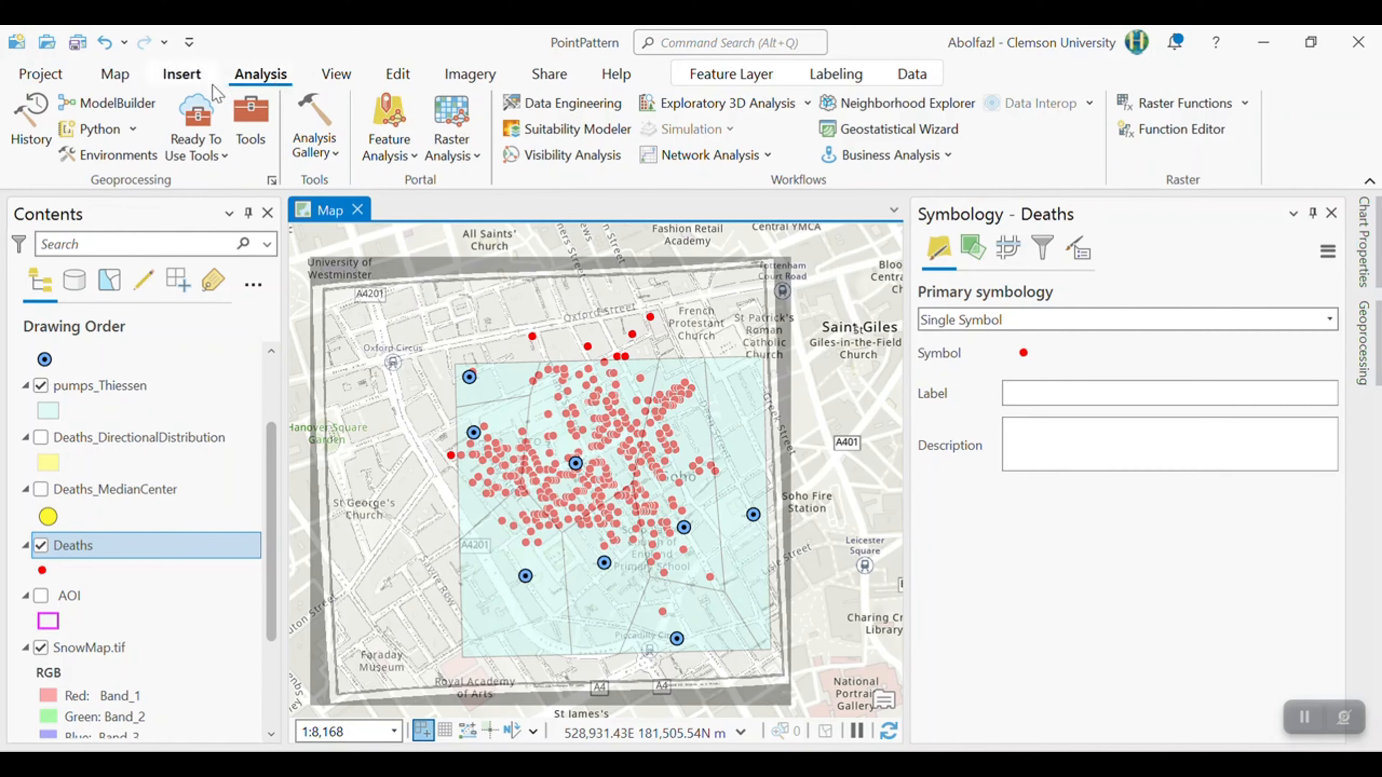
left_click(256, 134)
left_click(253, 130)
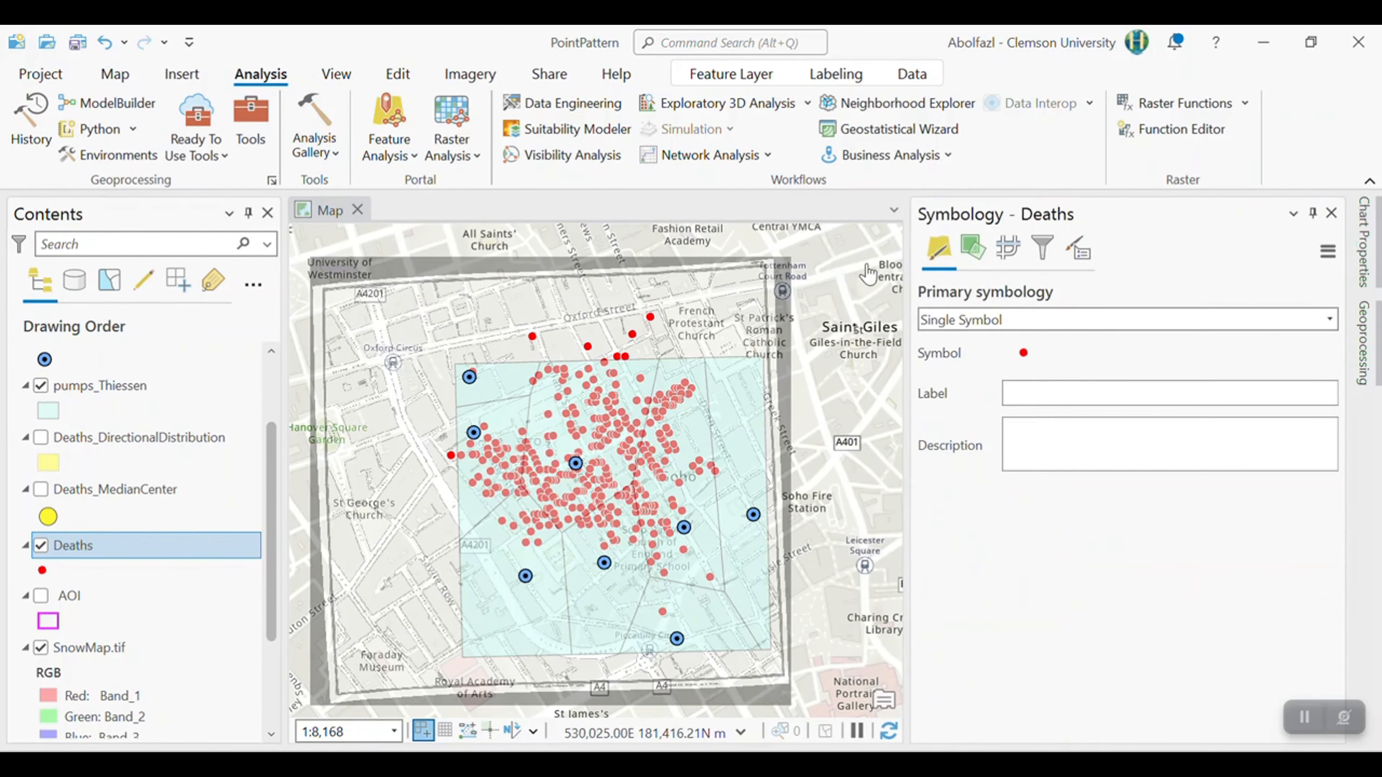
left_click(249, 128)
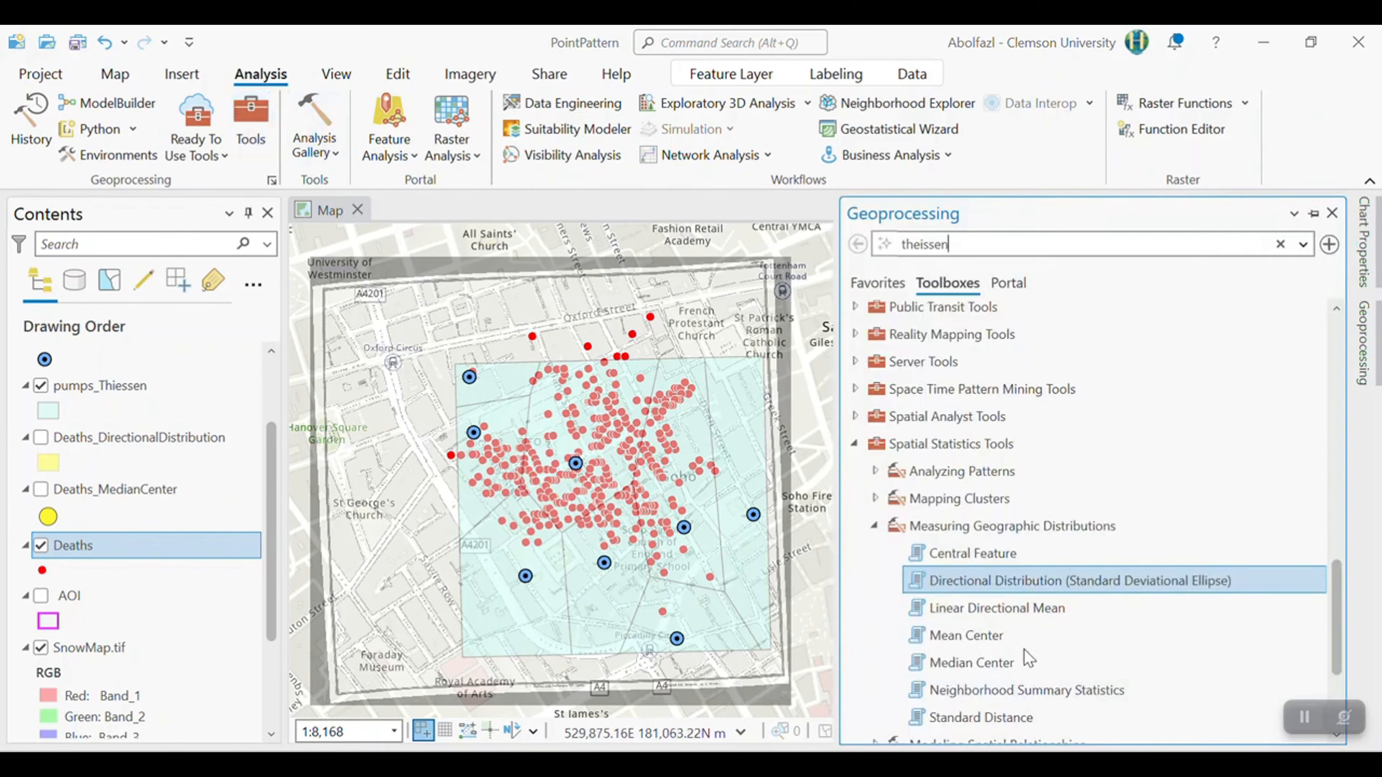
double_click(952, 469)
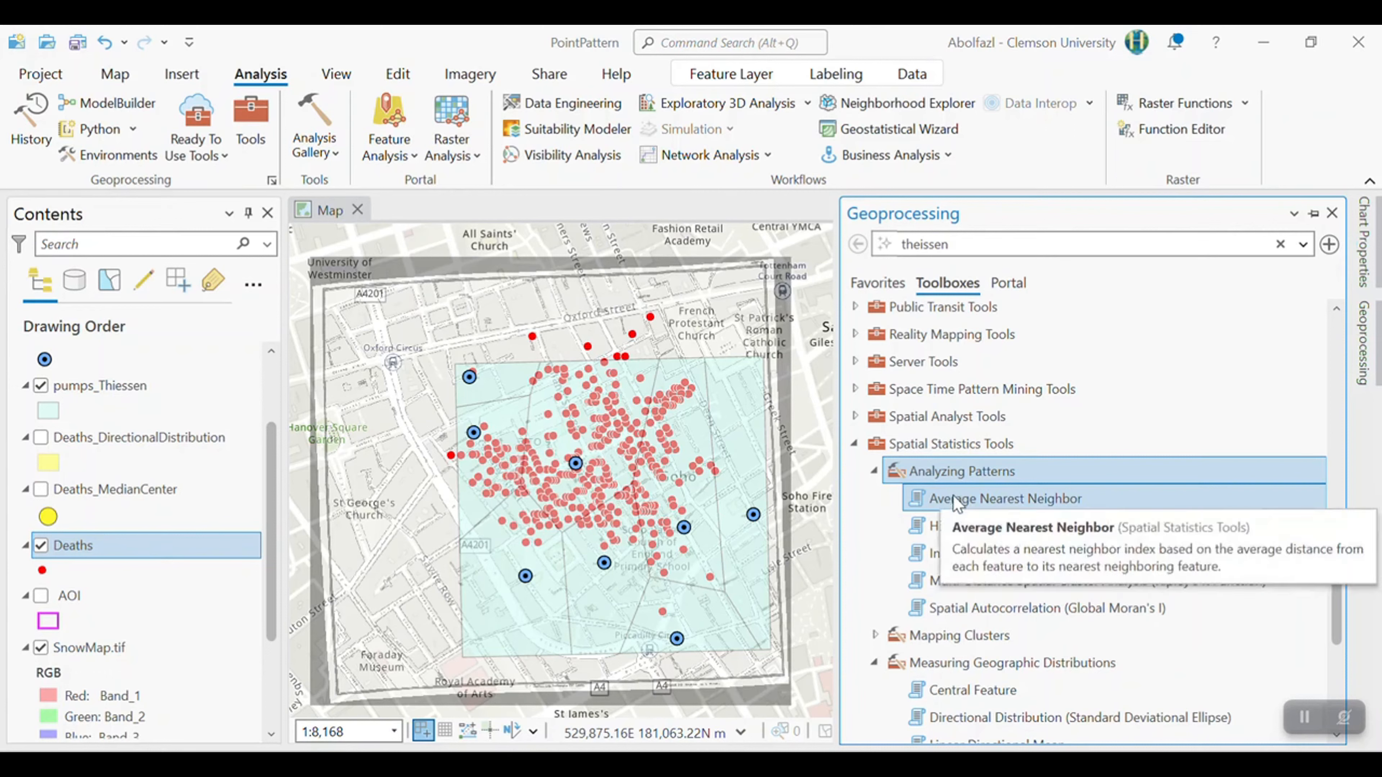
left_click(951, 508)
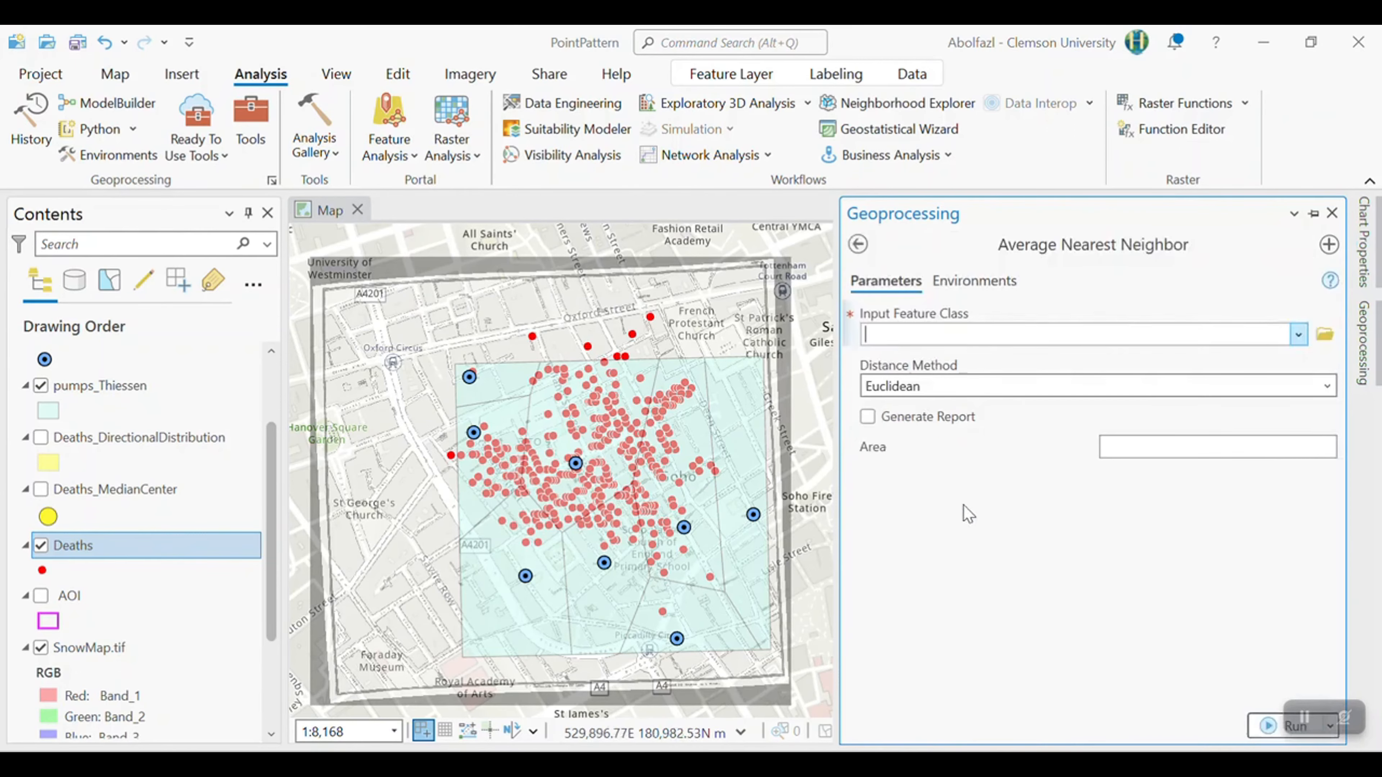
scroll(623, 572, "up", 2)
scroll(617, 479, "up", 4)
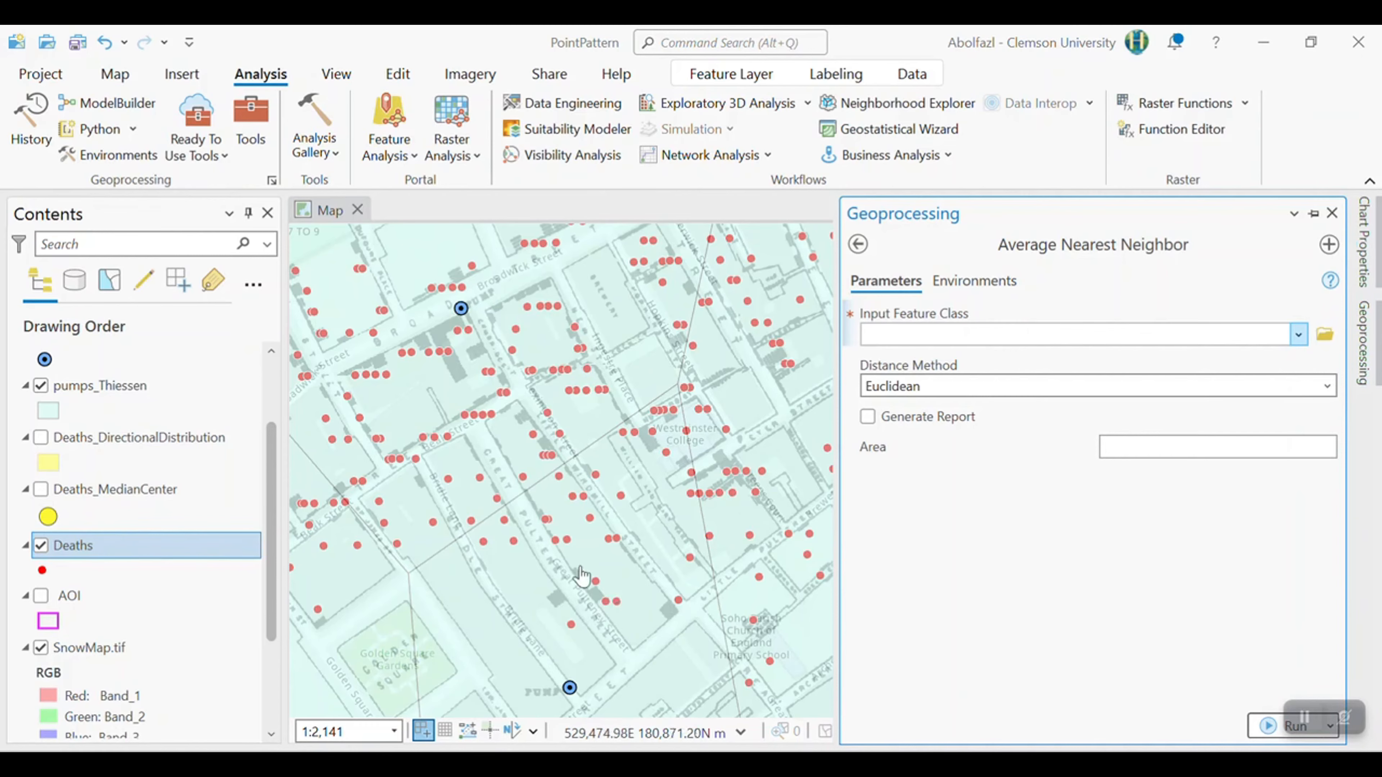
scroll(571, 495, "down", 3)
scroll(512, 490, "down", 2)
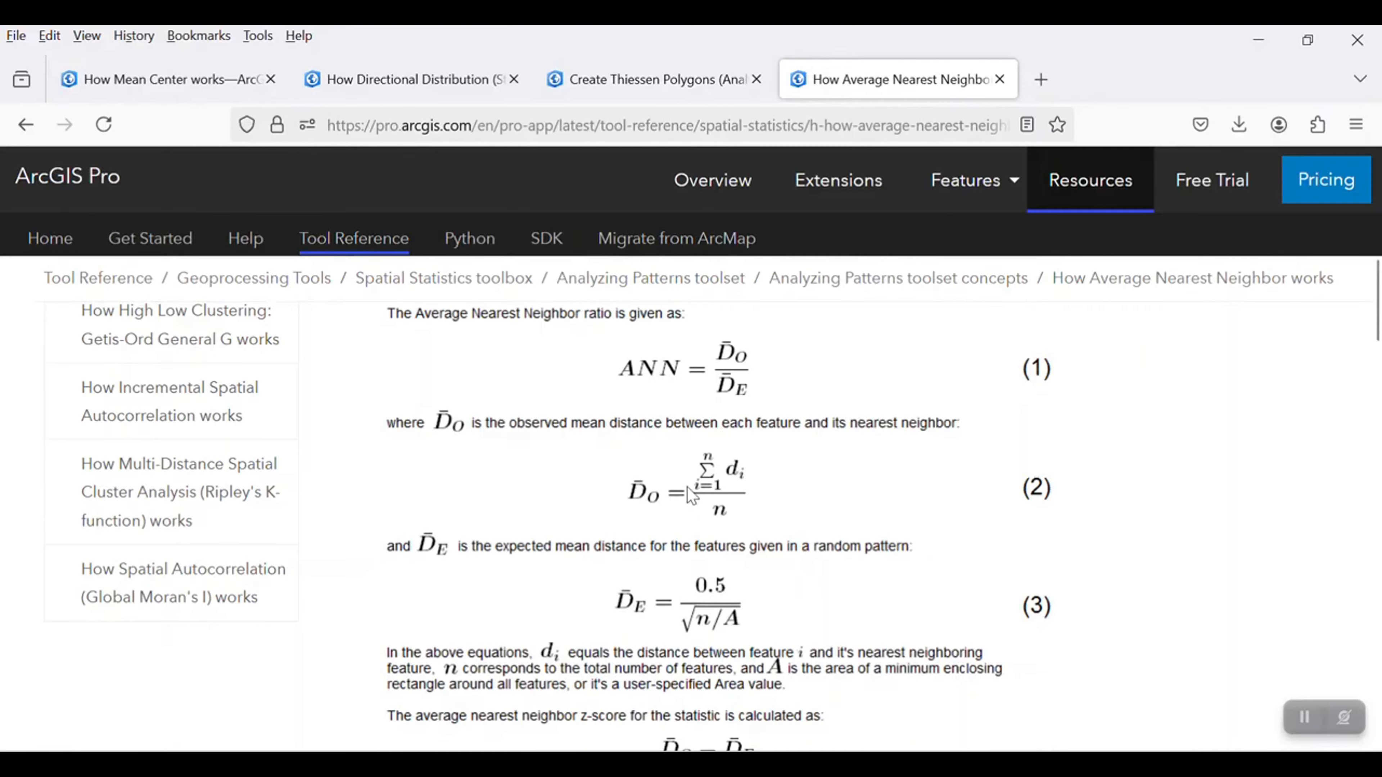
Step: Read the Calculations and Interpretation sections of the Average Nearest Neighbor help page, covering the ratio, expected distance and z-score formulas
scroll(638, 562, "up", 4)
scroll(638, 561, "down", 2)
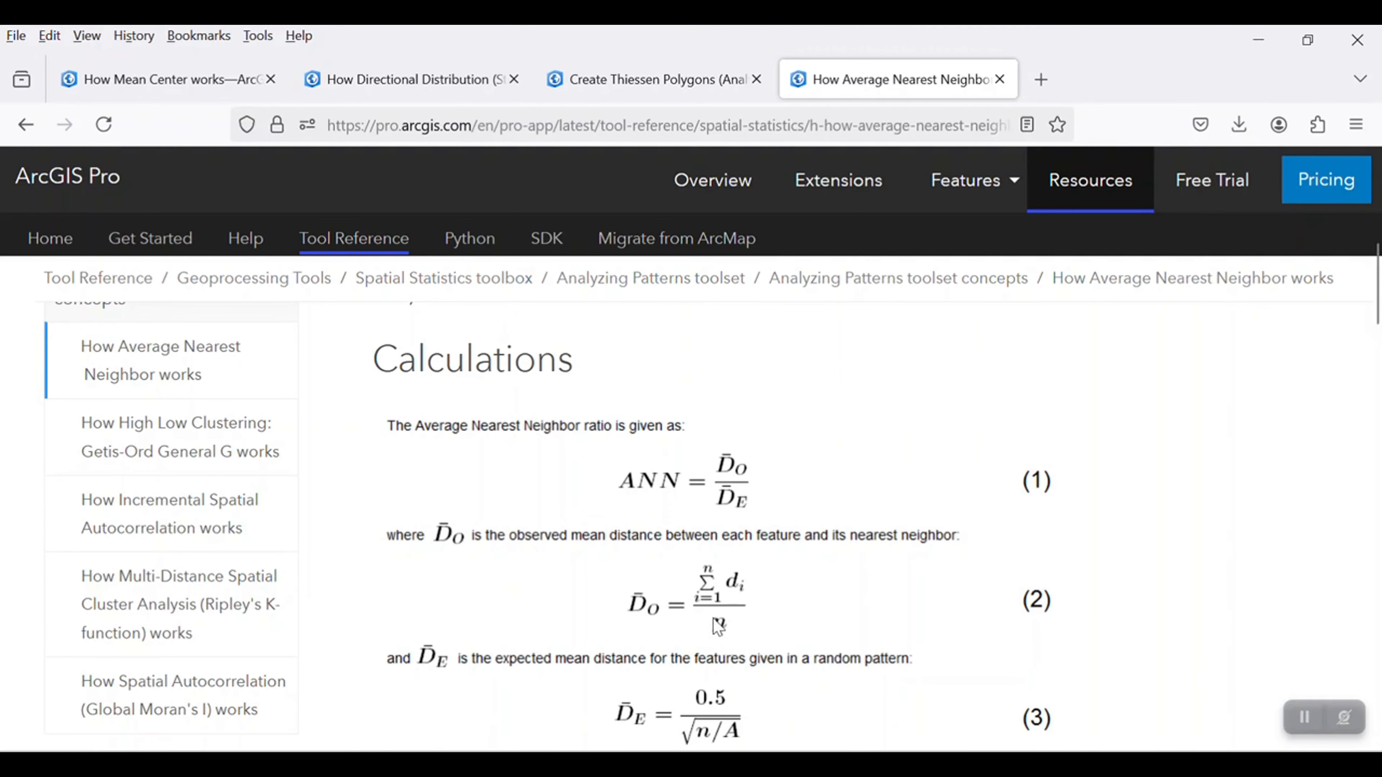
scroll(650, 622, "down", 2)
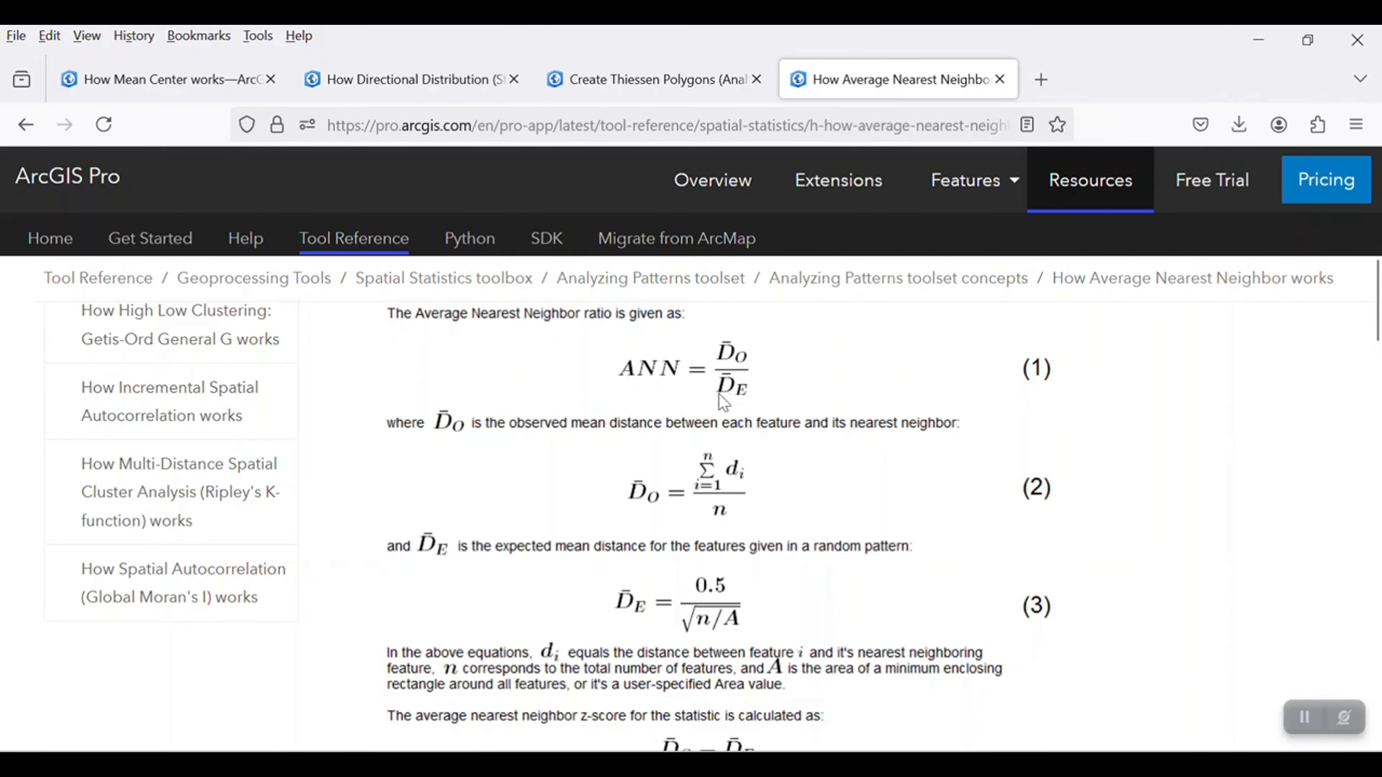
scroll(725, 404, "up", 2)
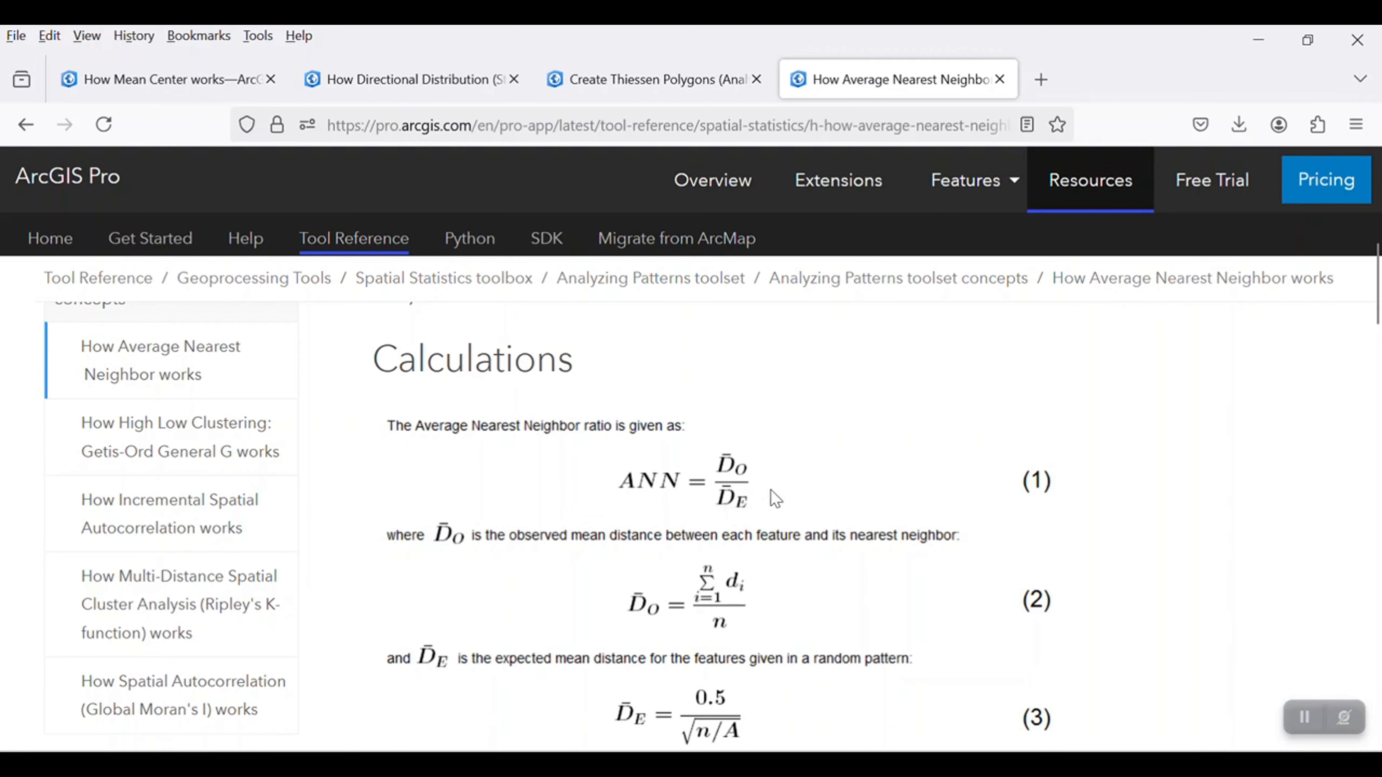
scroll(756, 496, "down", 3)
scroll(753, 518, "down", 2)
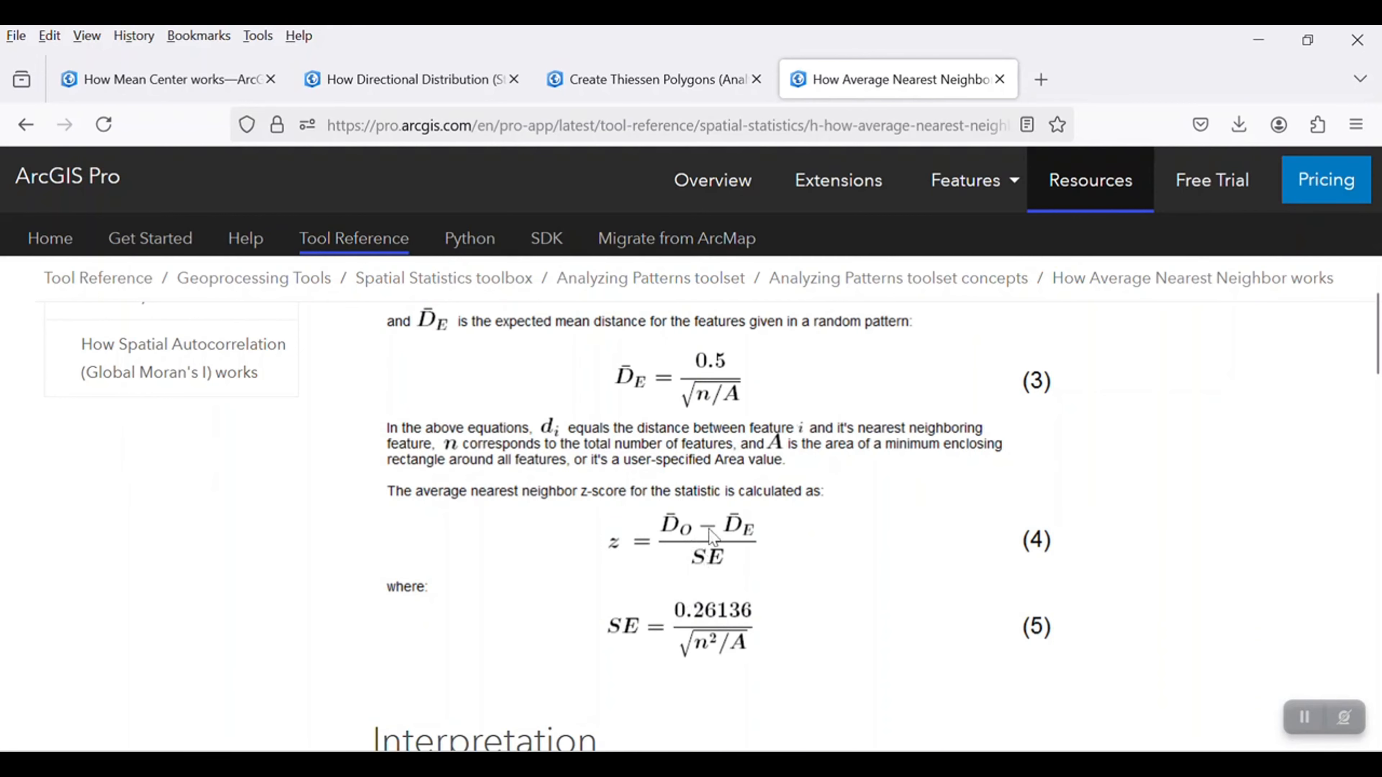
scroll(743, 607, "down", 3)
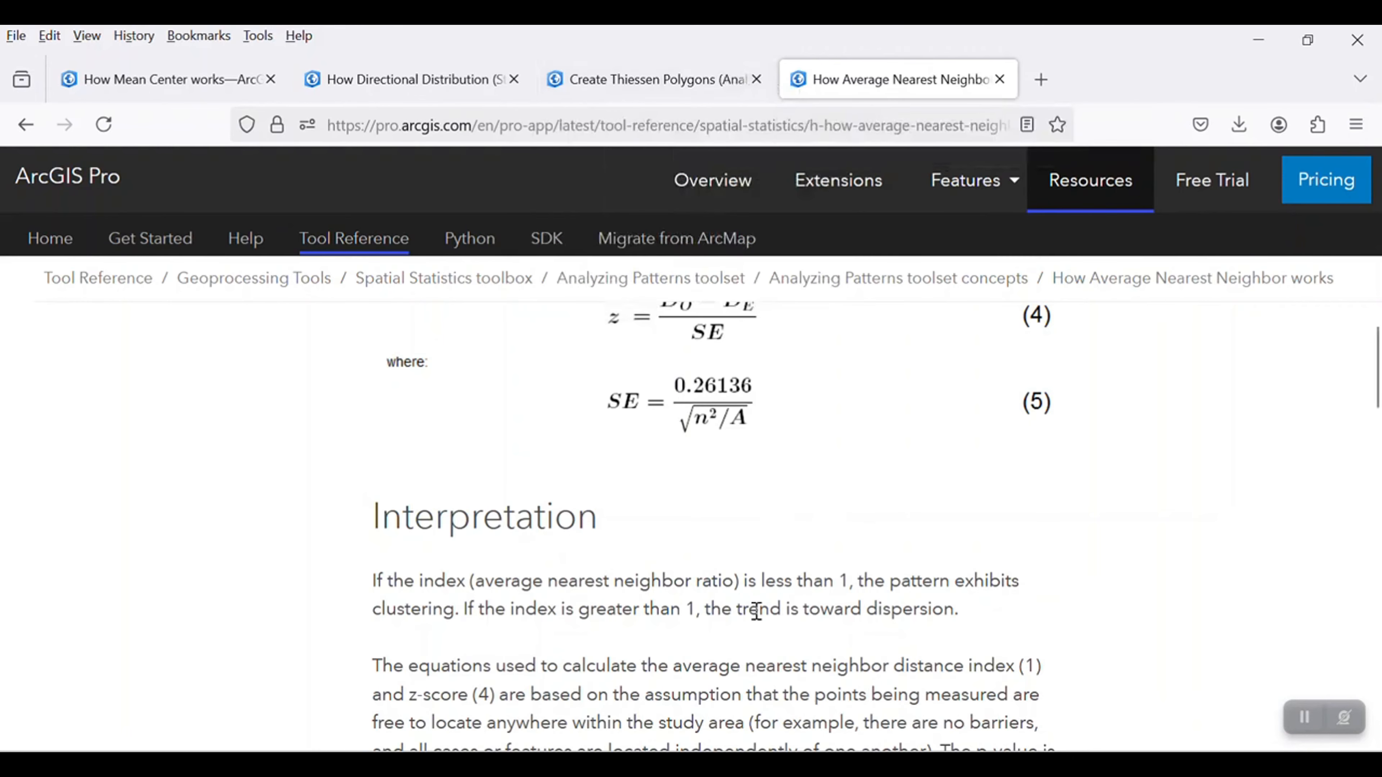
scroll(549, 697, "down", 2)
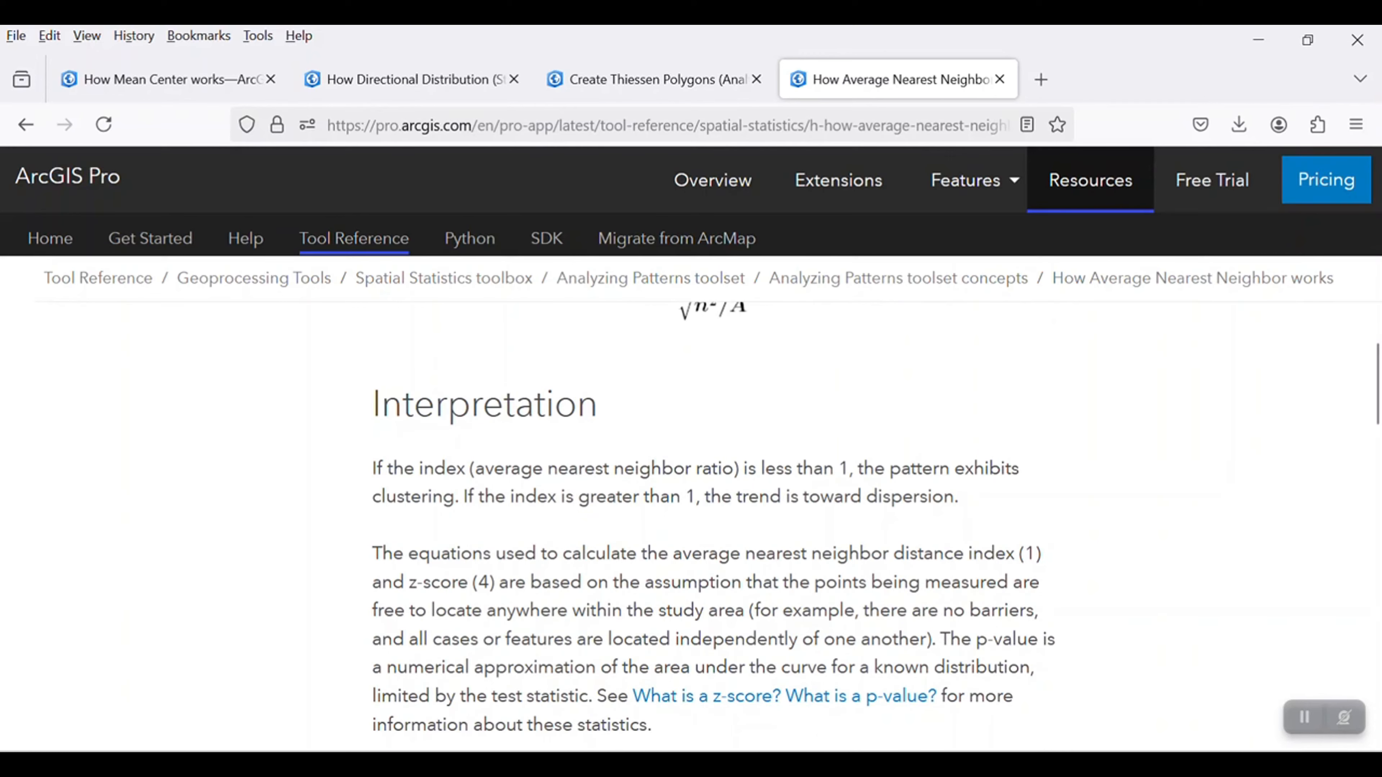
Step: Switch back to ArcGIS Pro and run Average Nearest Neighbor on the Deaths layer with Generate Report enabled and no area specified
left_click(892, 765)
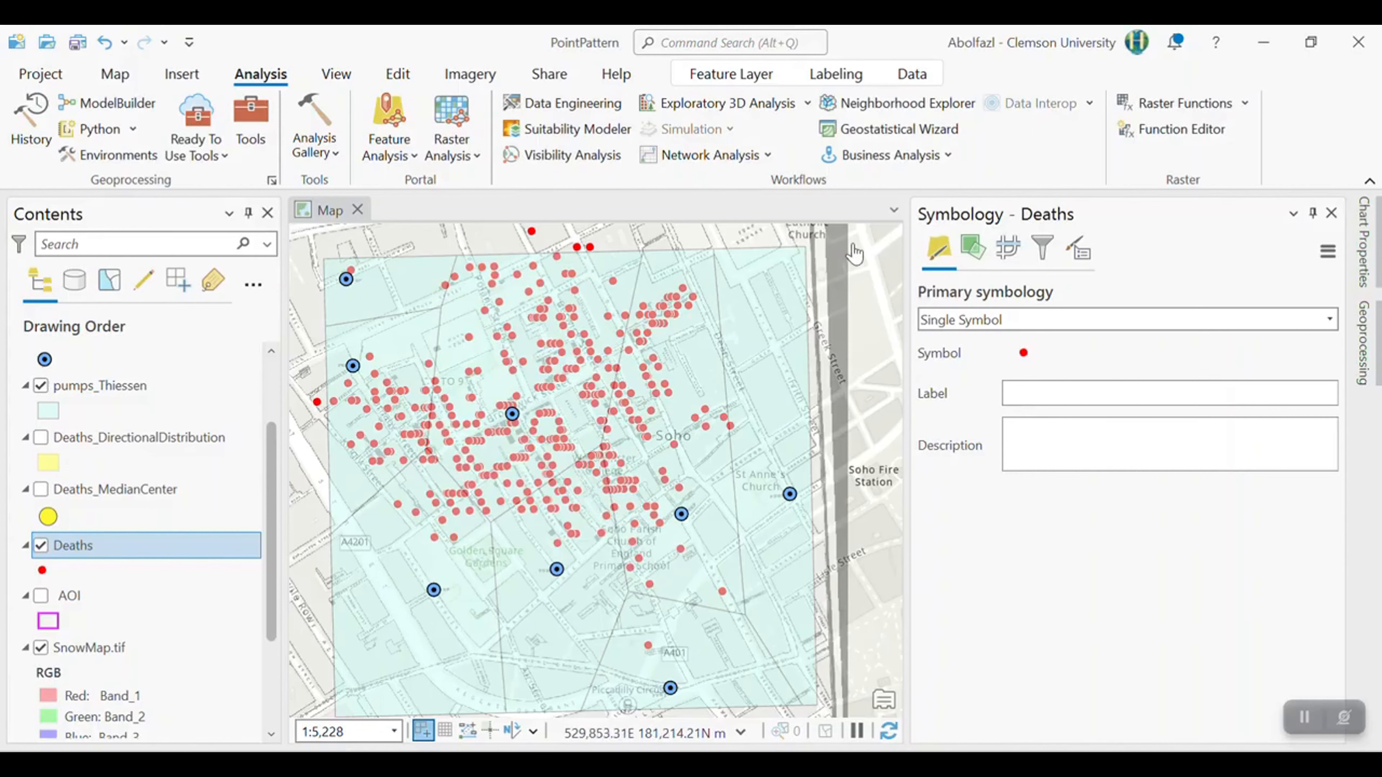
left_click(241, 147)
double_click(1007, 499)
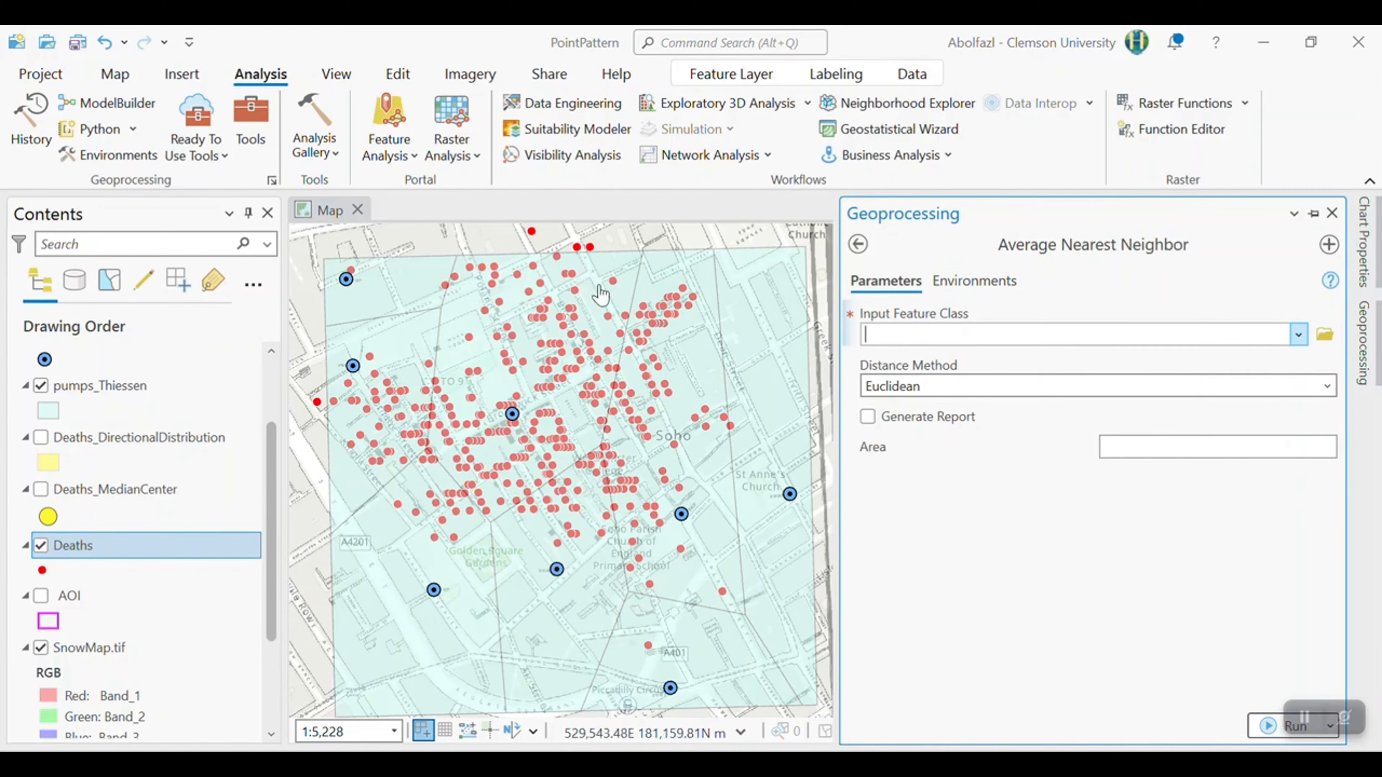
left_click(1298, 334)
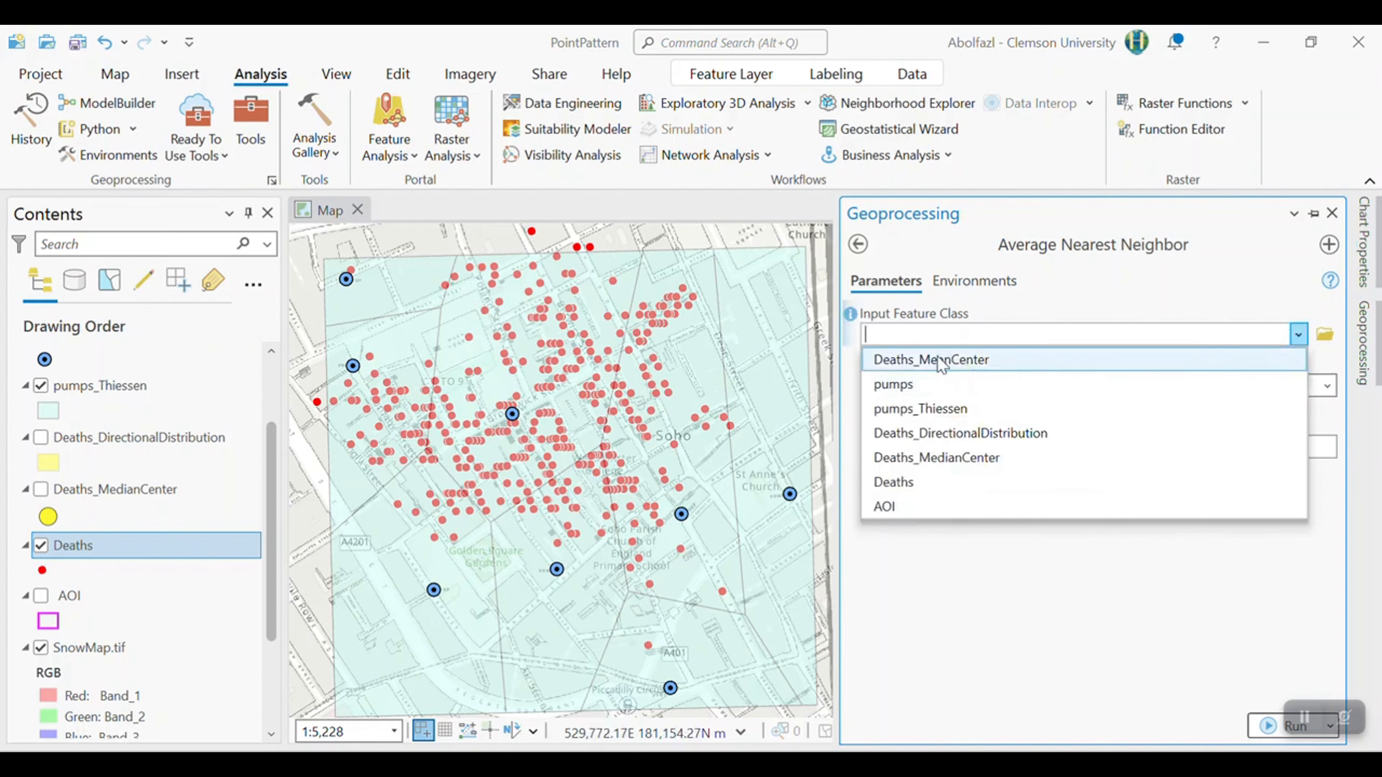
left_click(934, 483)
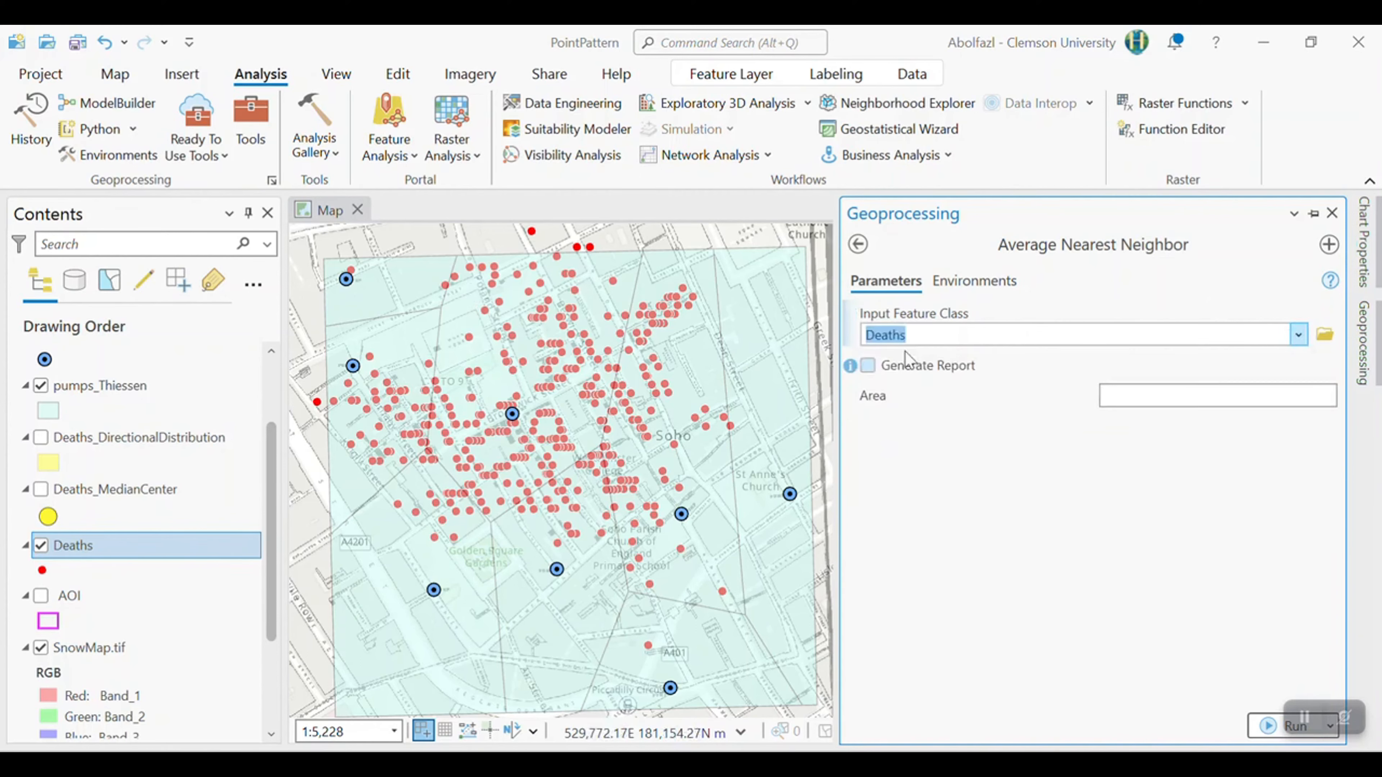
left_click(932, 370)
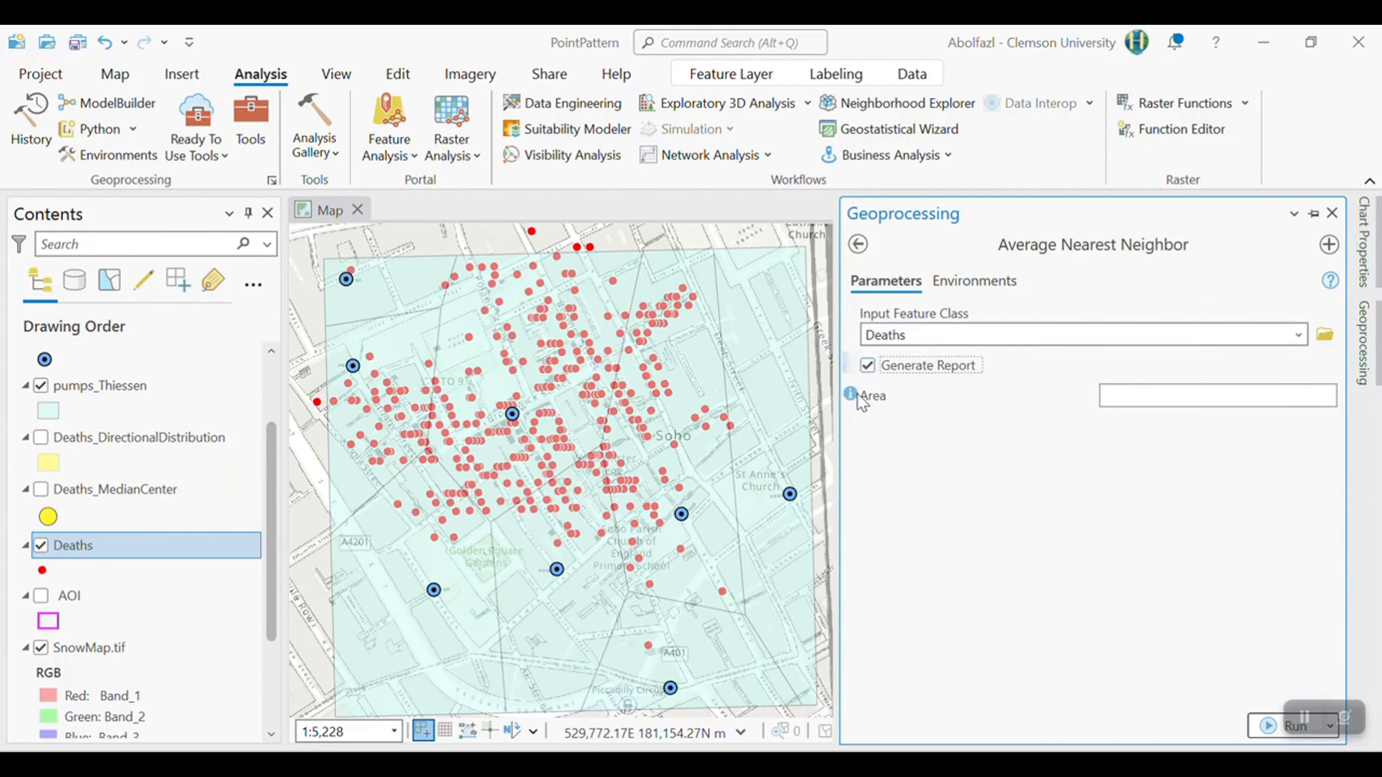
mouse_move(852, 395)
left_click(1261, 733)
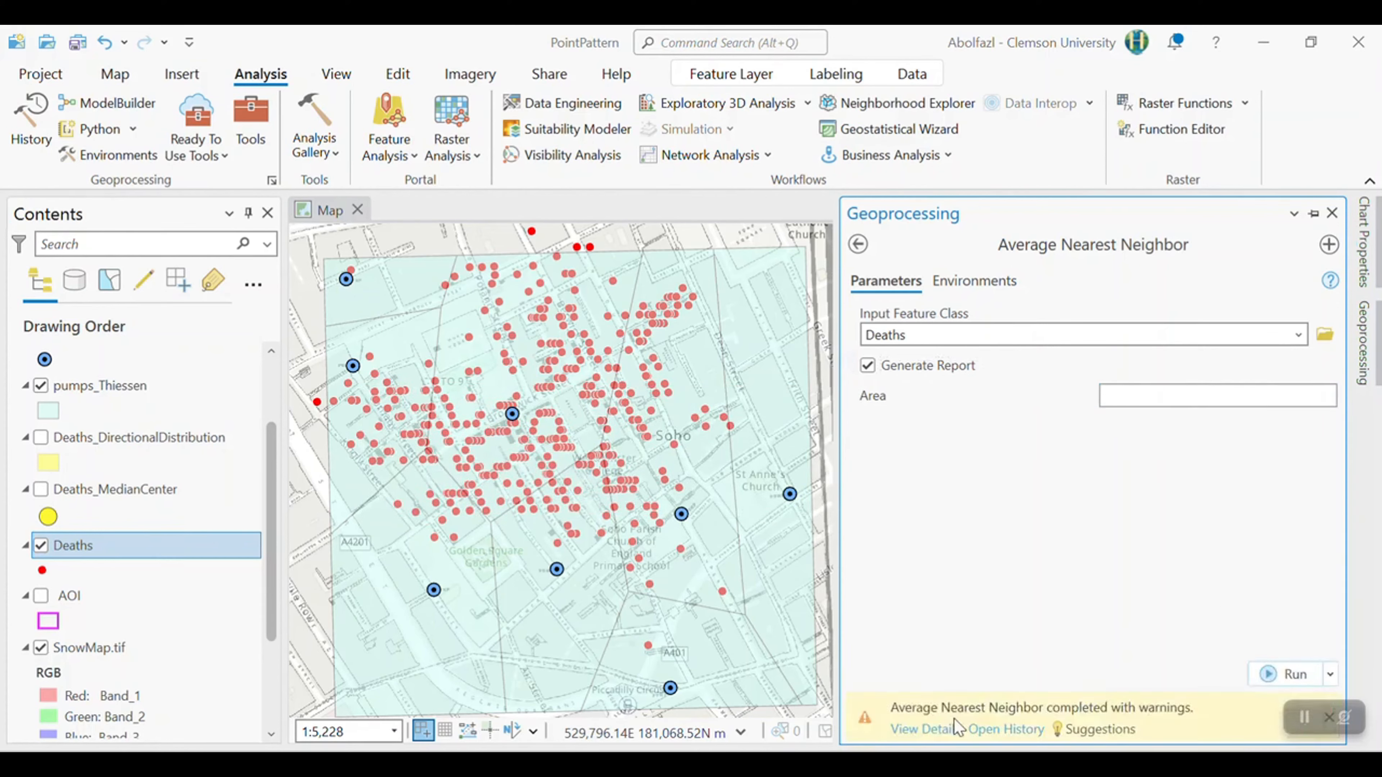
Step: View the Average Nearest Neighbor run details and open the HTML report to examine the ratio, z-score, p-value and pattern chart
left_click(924, 729)
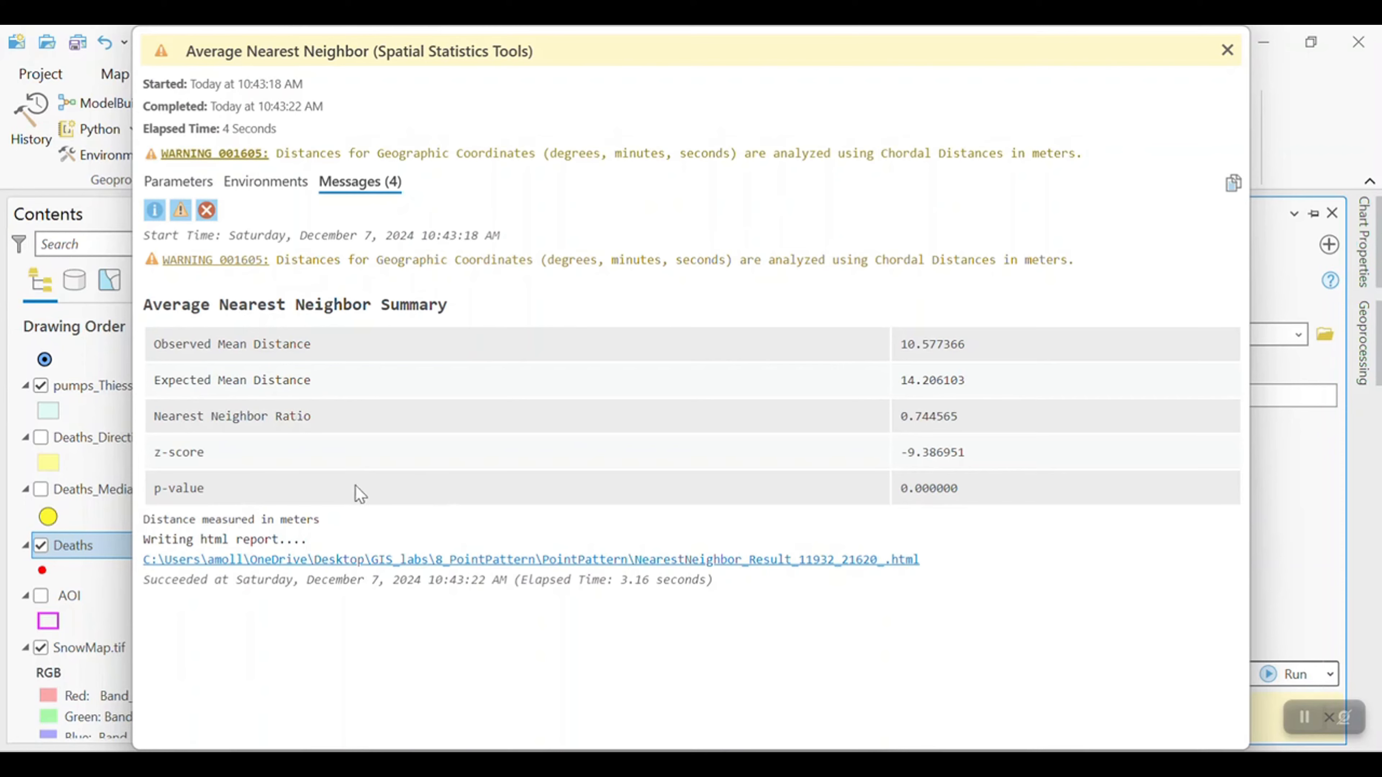
left_click(885, 563)
scroll(669, 389, "down", 2)
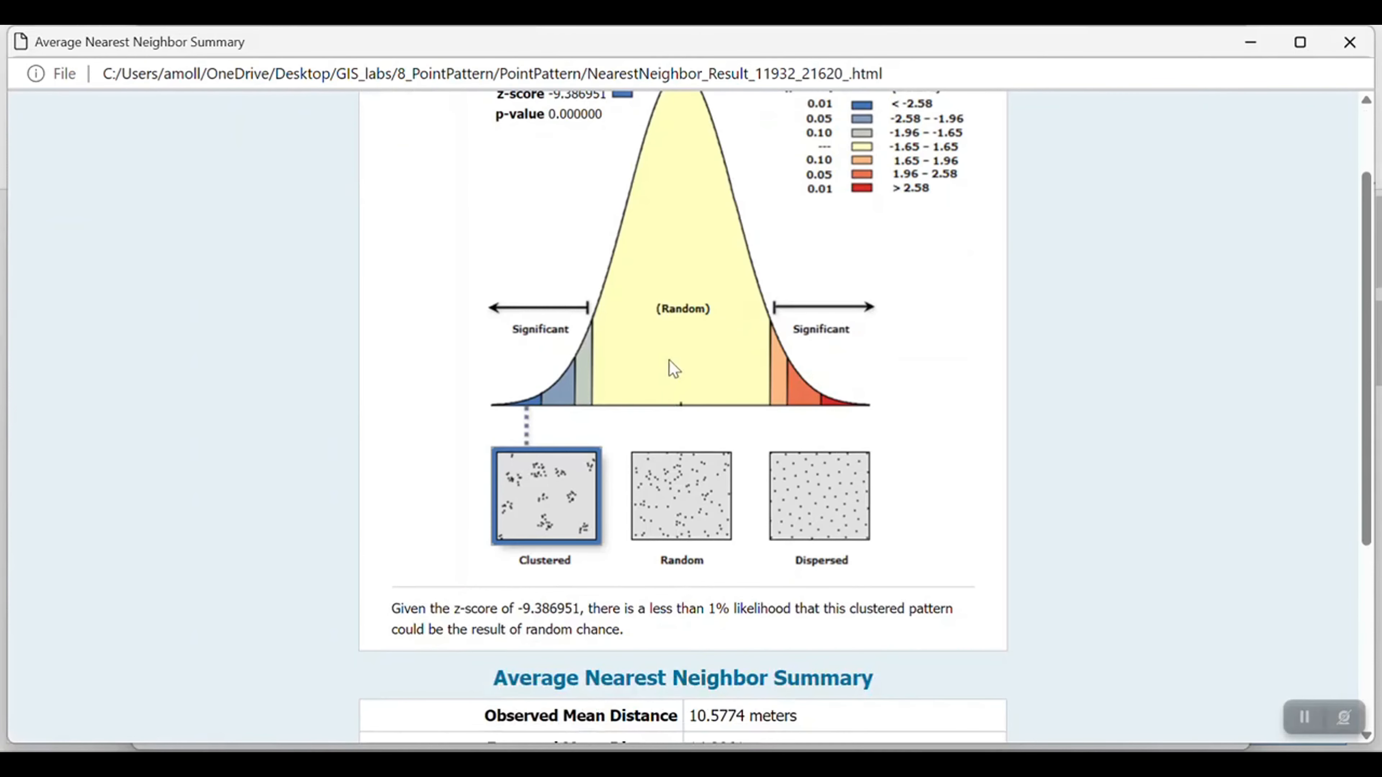
scroll(669, 367, "up", 2)
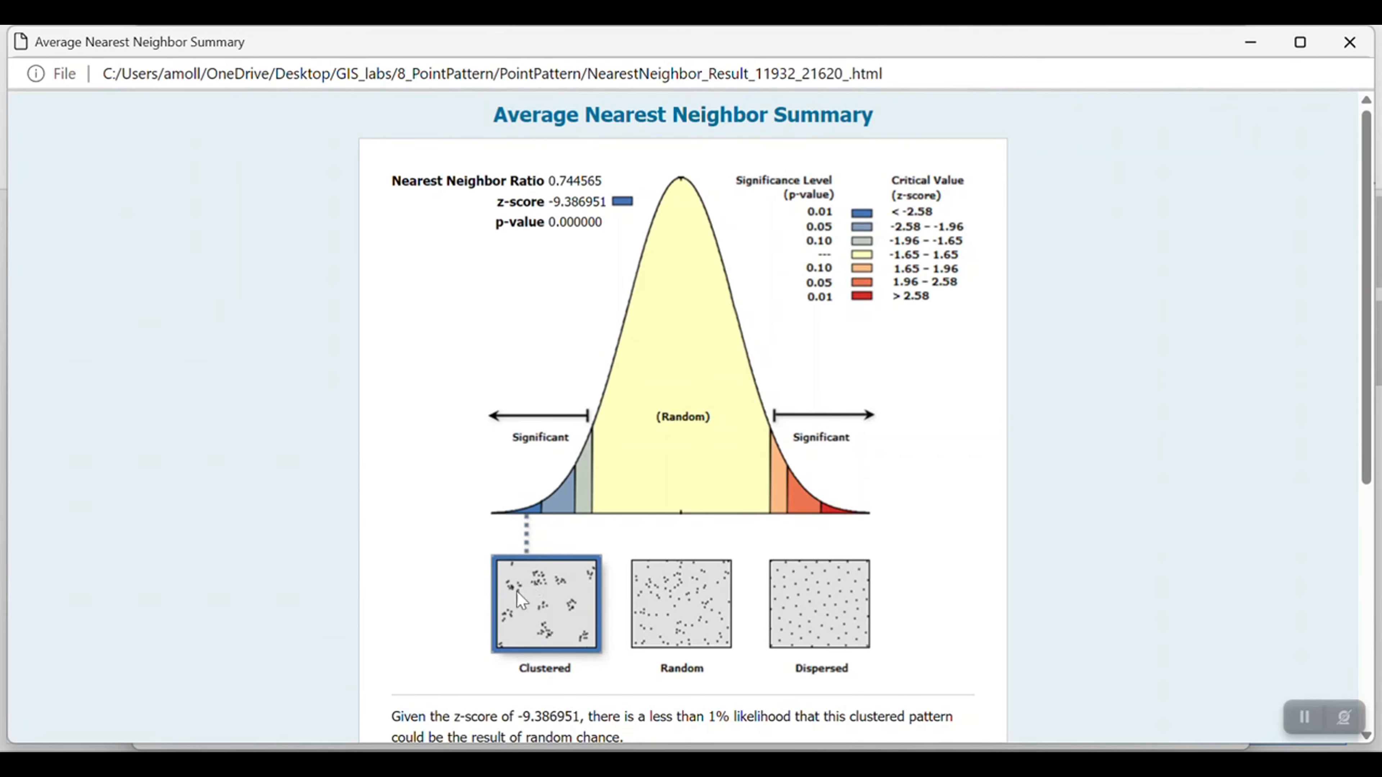
scroll(548, 647, "down", 4)
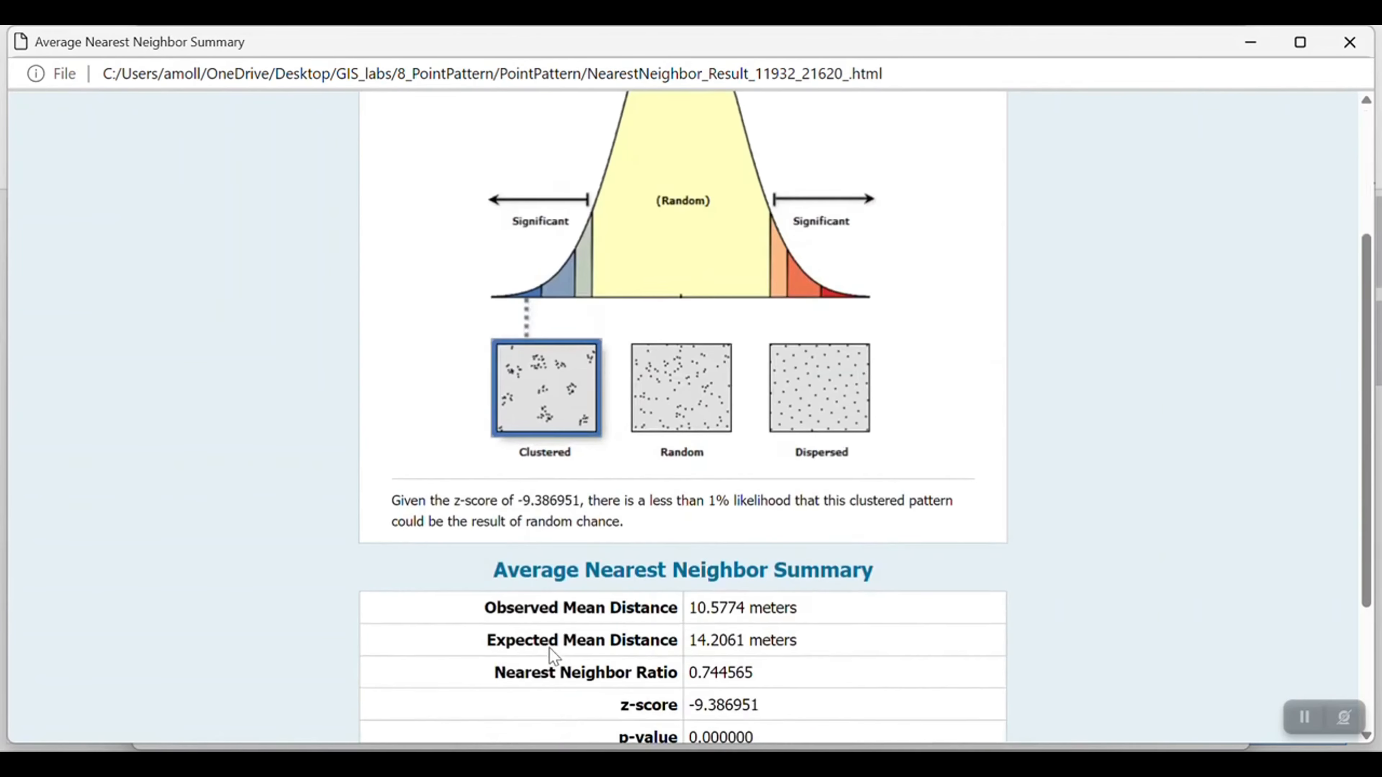
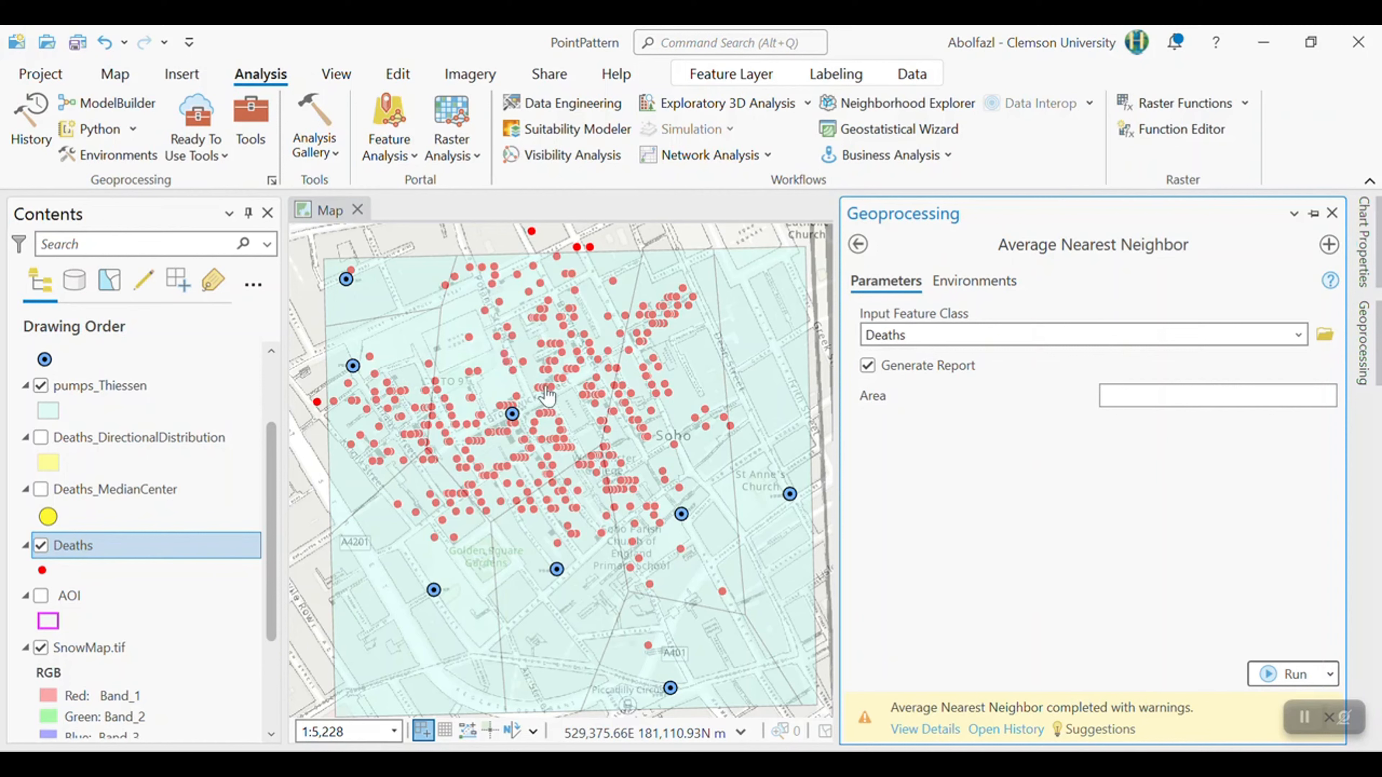
Step: Search the geoprocessing tools for "grid" and open the Generate Grids and Hexagons tool
left_click(251, 114)
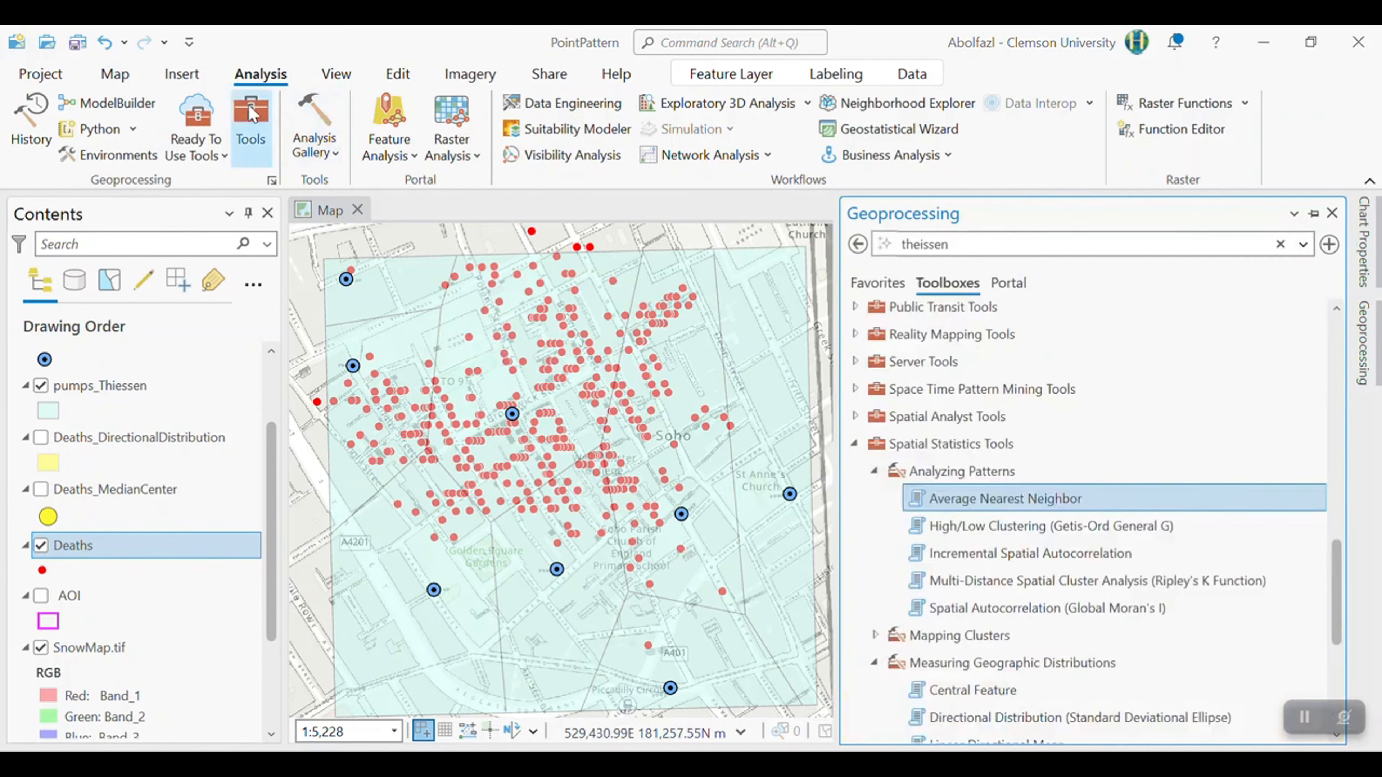
double_click(996, 245)
type("grid")
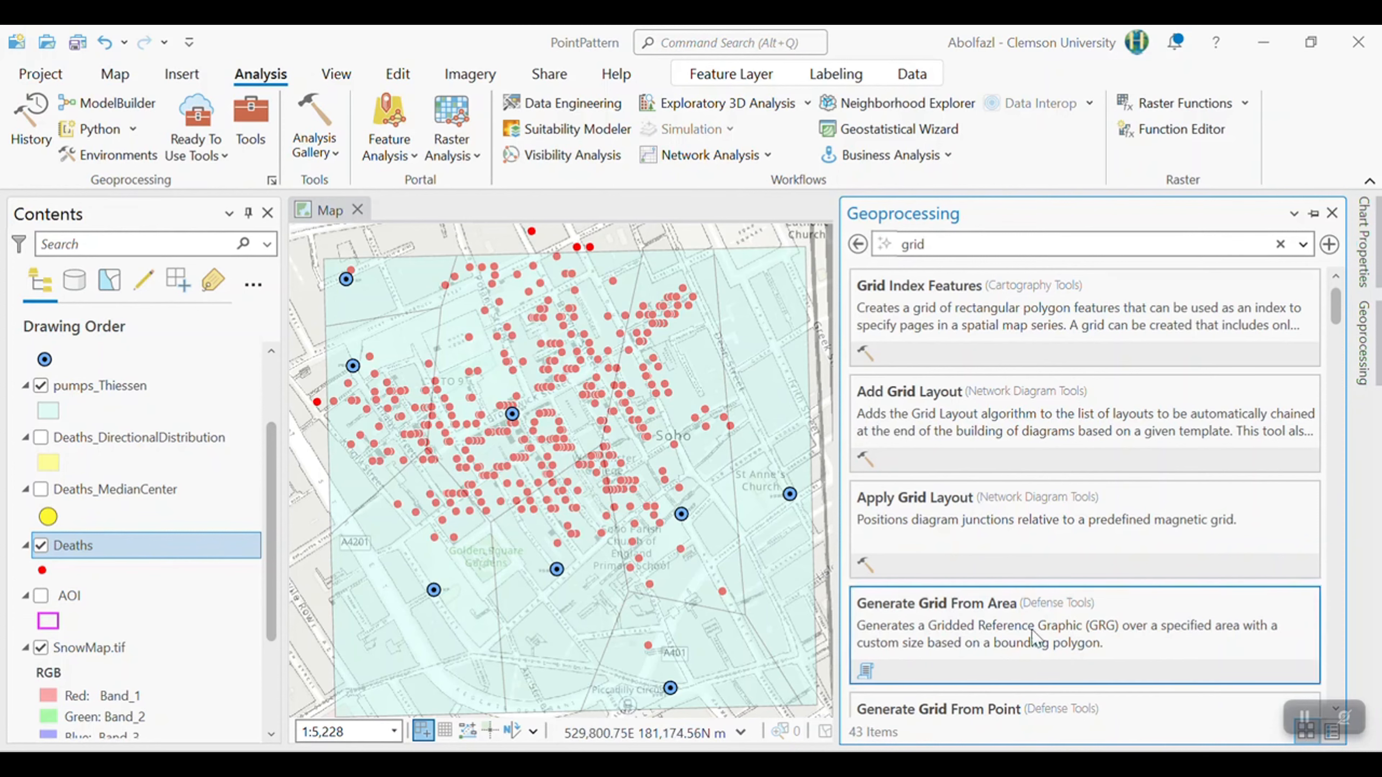
scroll(988, 634, "down", 2)
scroll(915, 361, "down", 2)
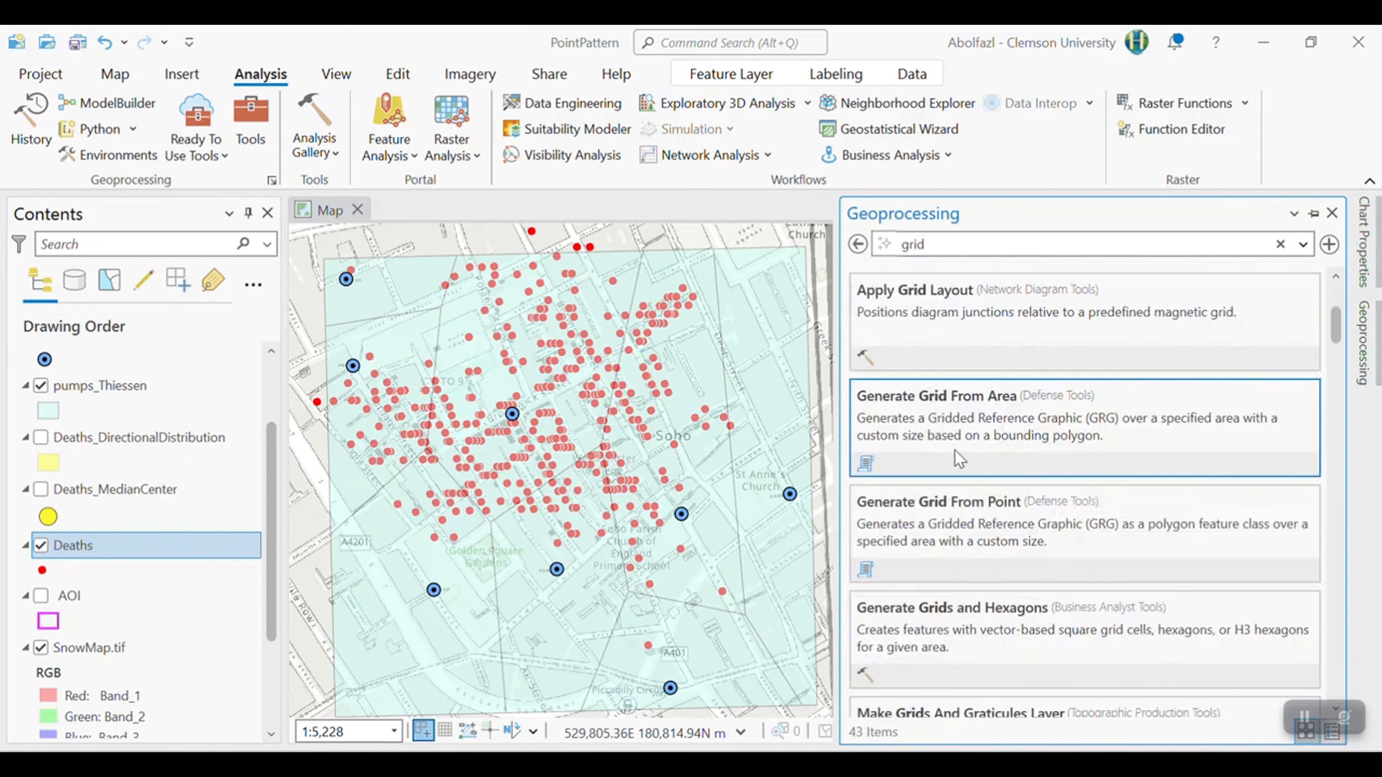
left_click(983, 624)
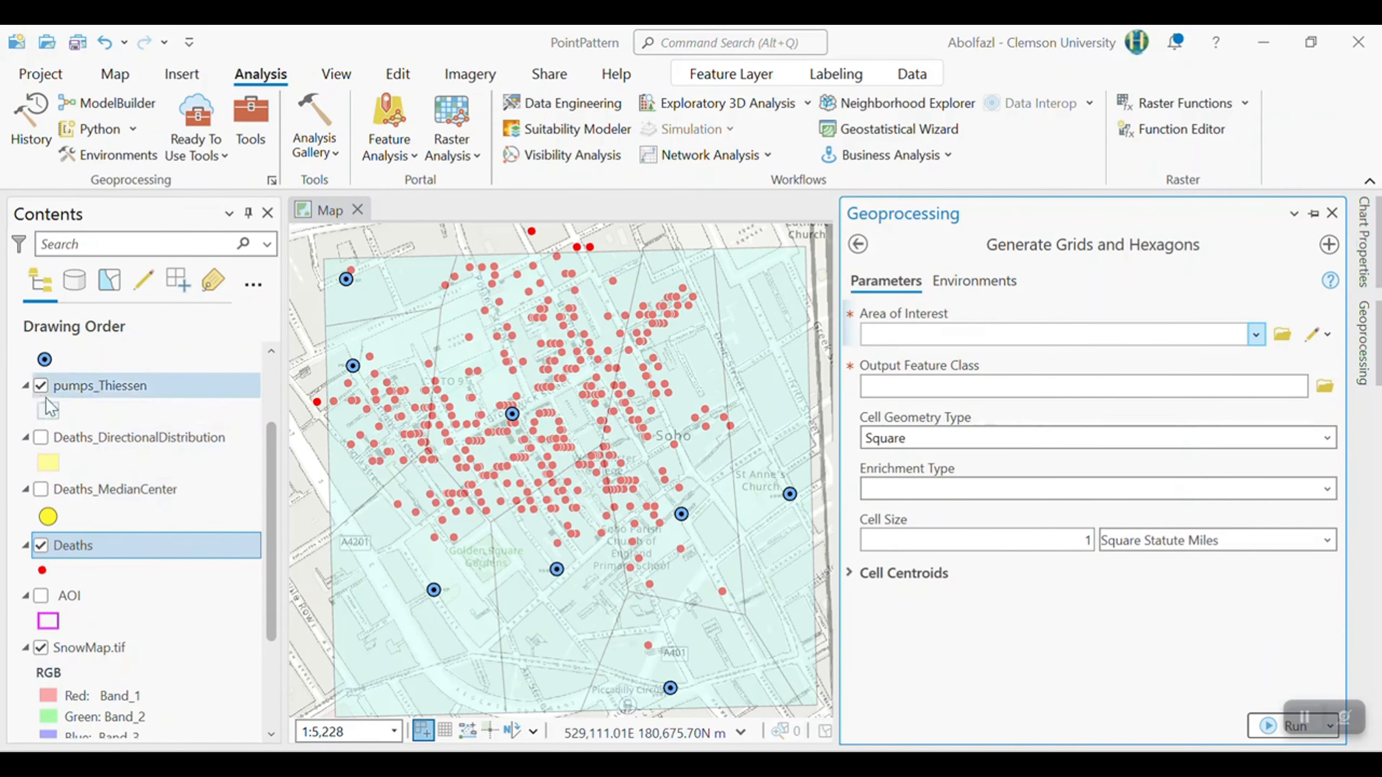
Step: Hide the pumps_Thiessen layer, and set the grid tool's area of interest to AOI with an output feature class named grid
left_click(39, 382)
left_click(39, 383)
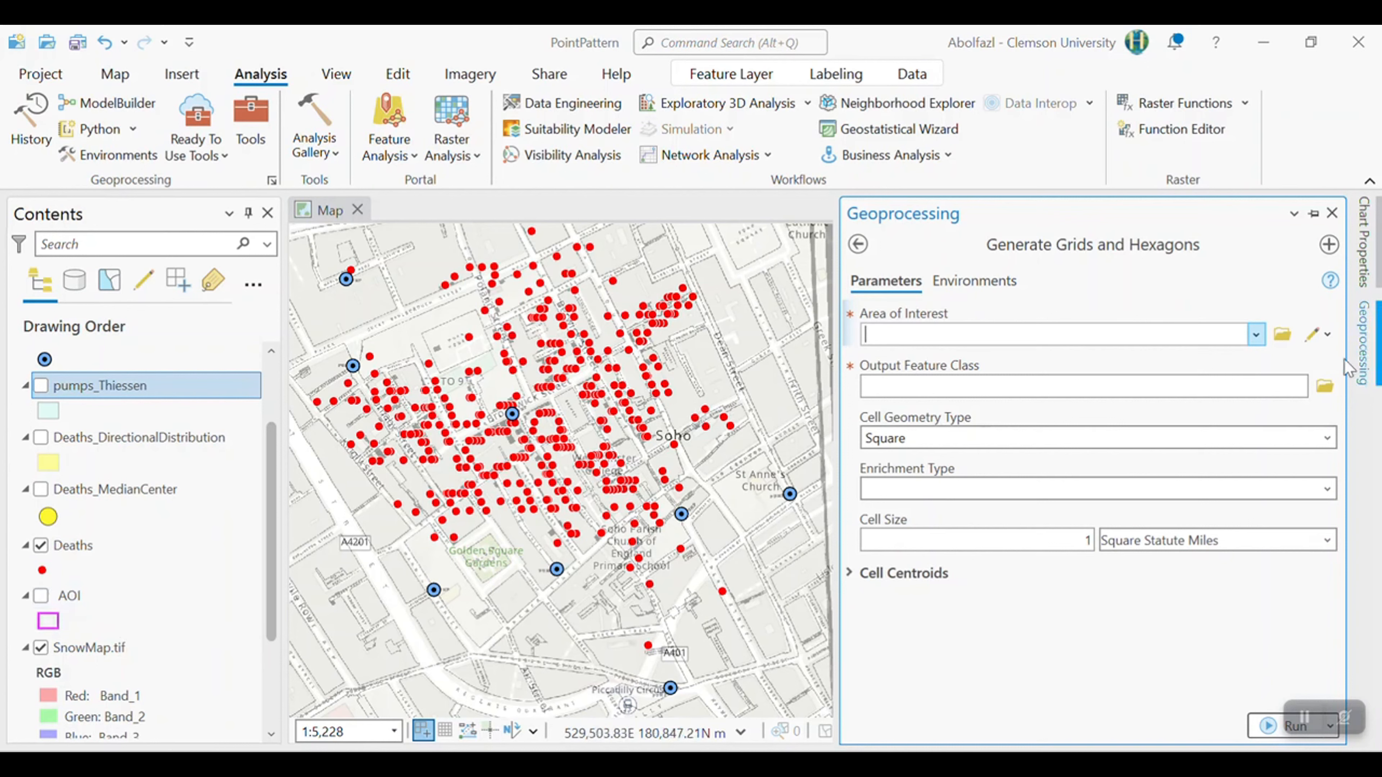
left_click(1255, 337)
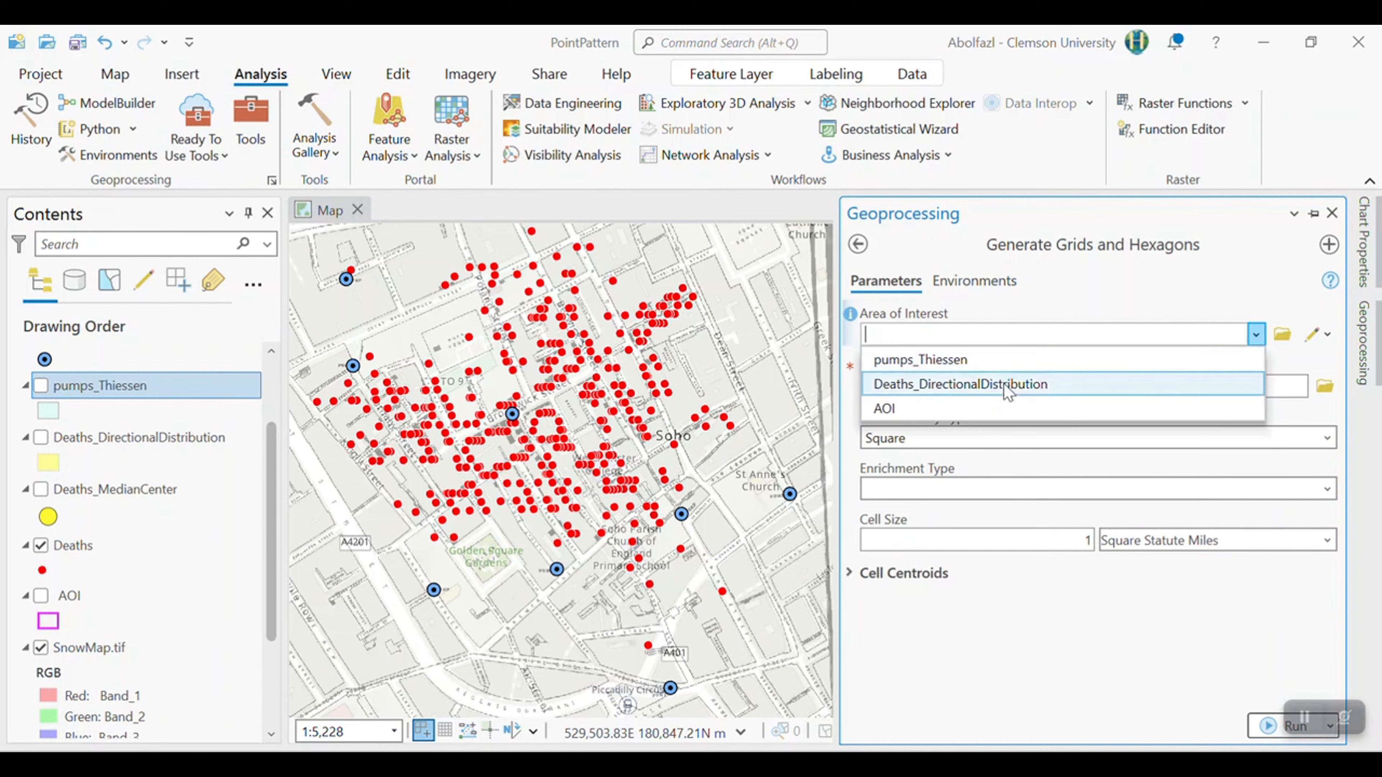
left_click(901, 406)
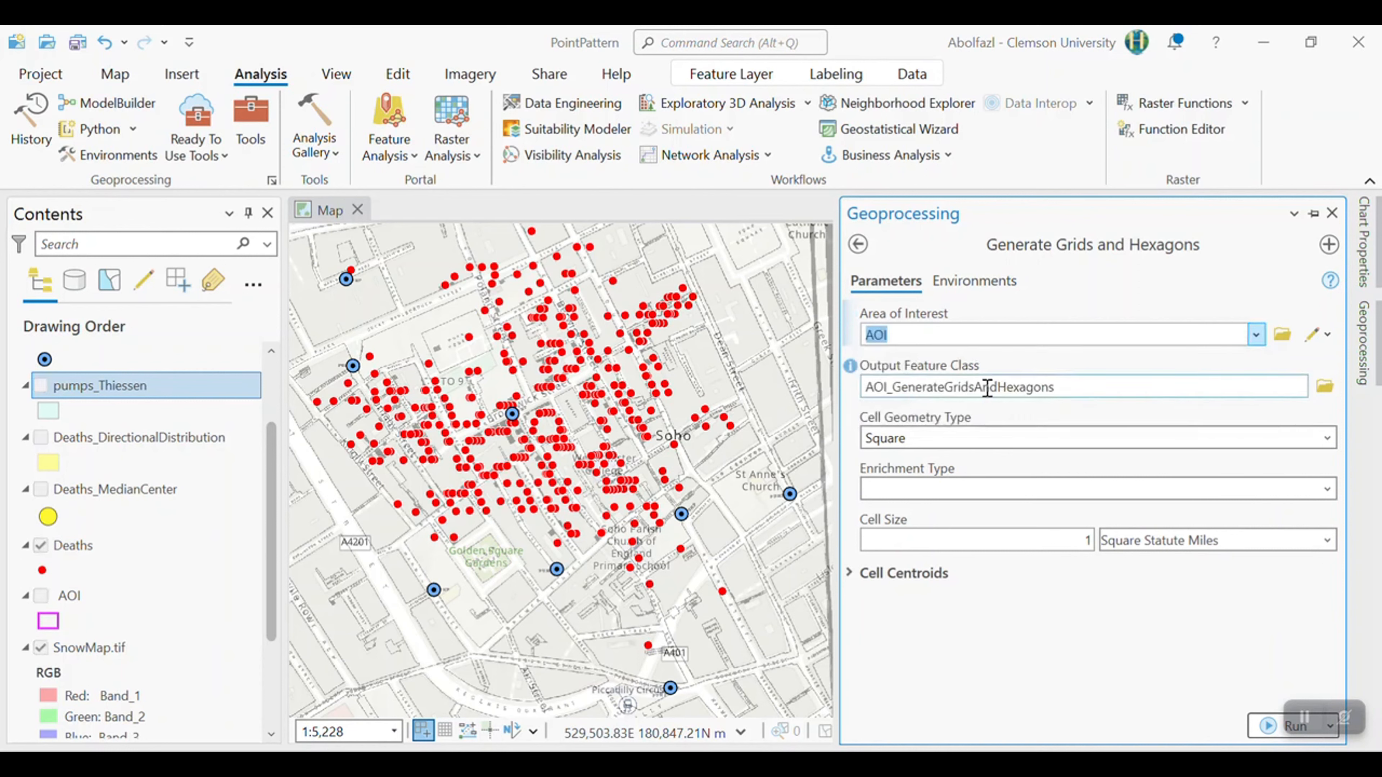
left_click(1321, 391)
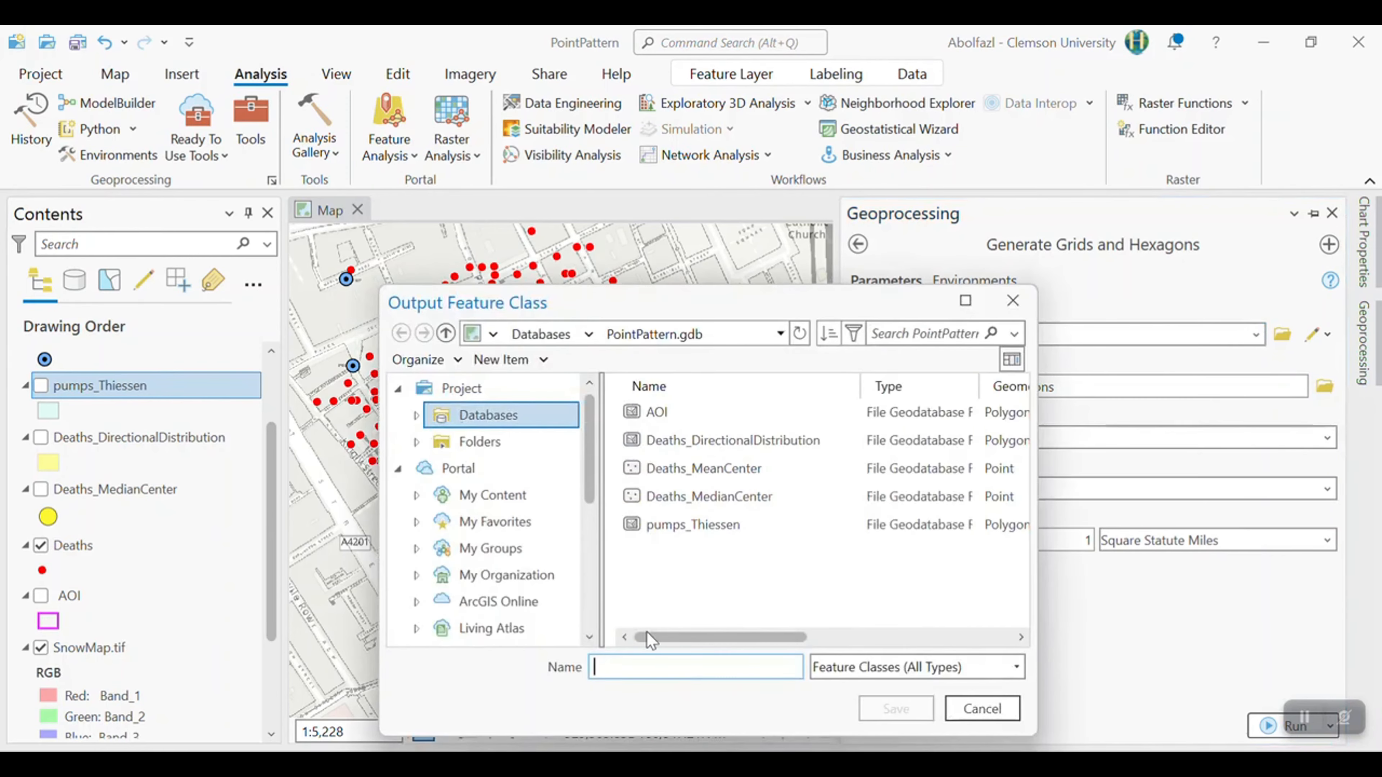
type("grid")
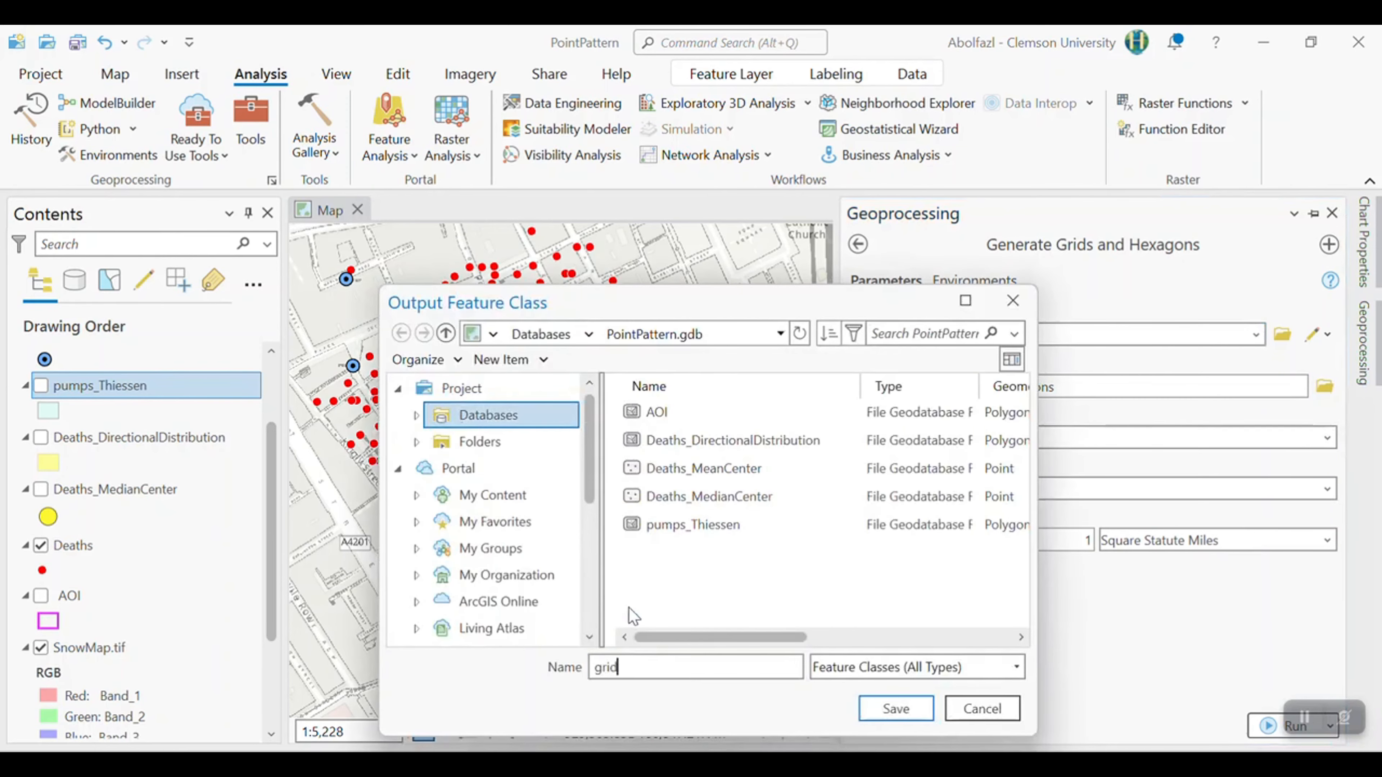
key("Return")
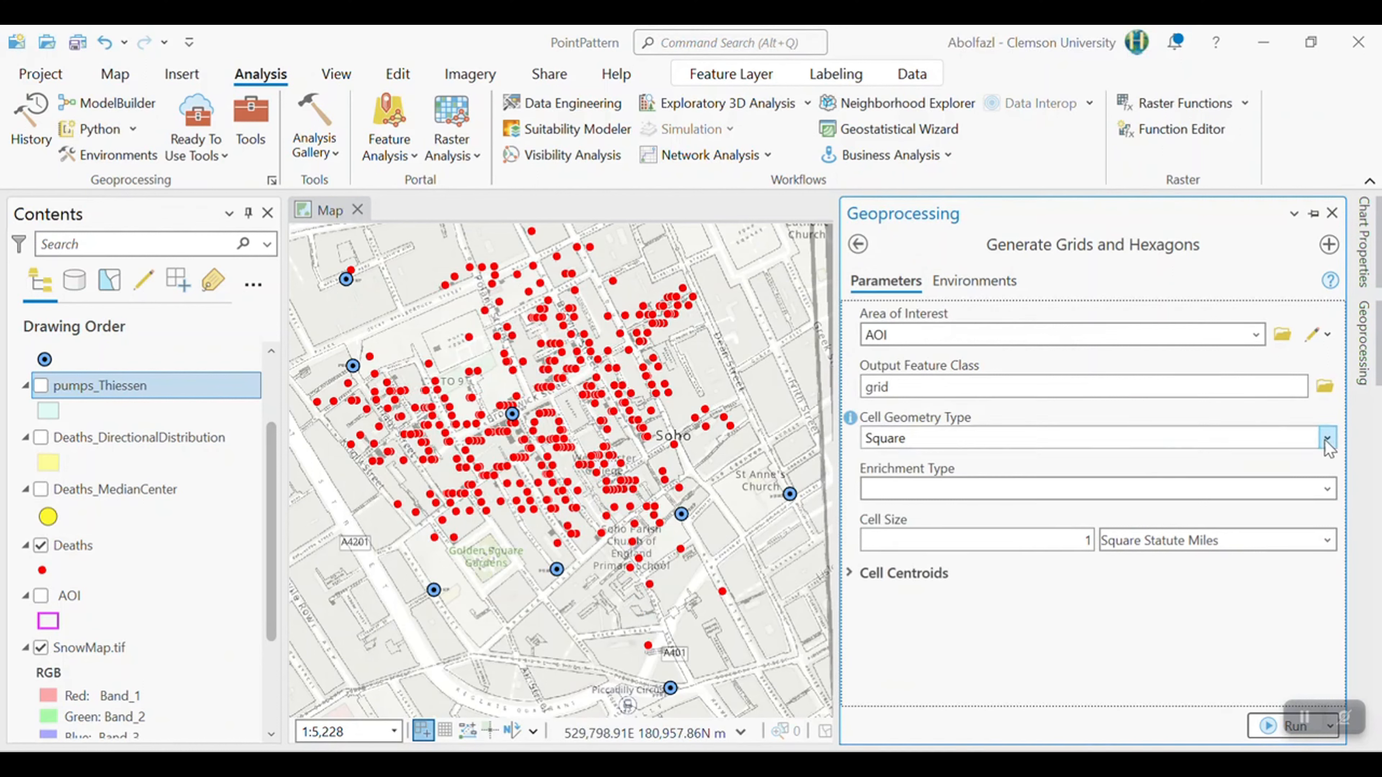
Step: Set the grid's cell geometry type to Hexagon, inspecting the deaths around the Broad Street pump
left_click(1266, 435)
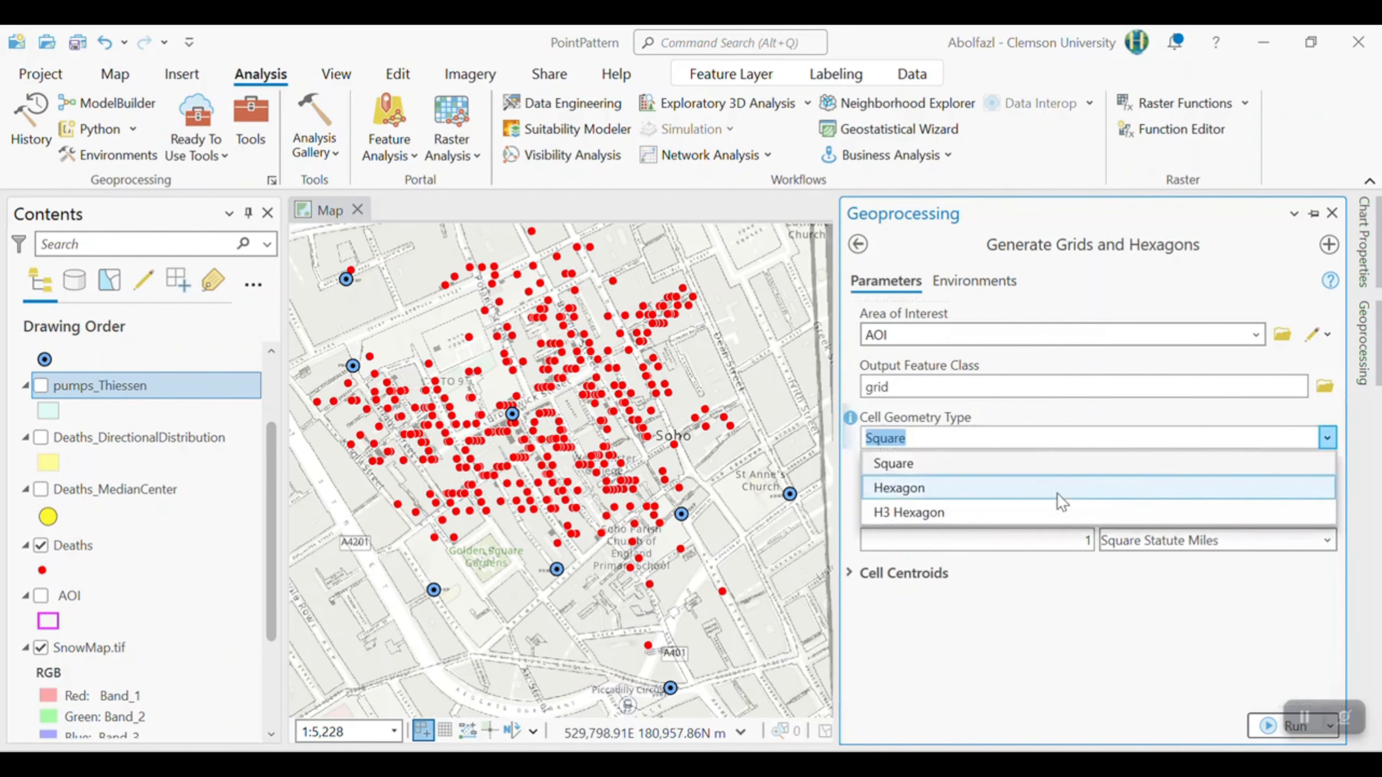
left_click(1013, 490)
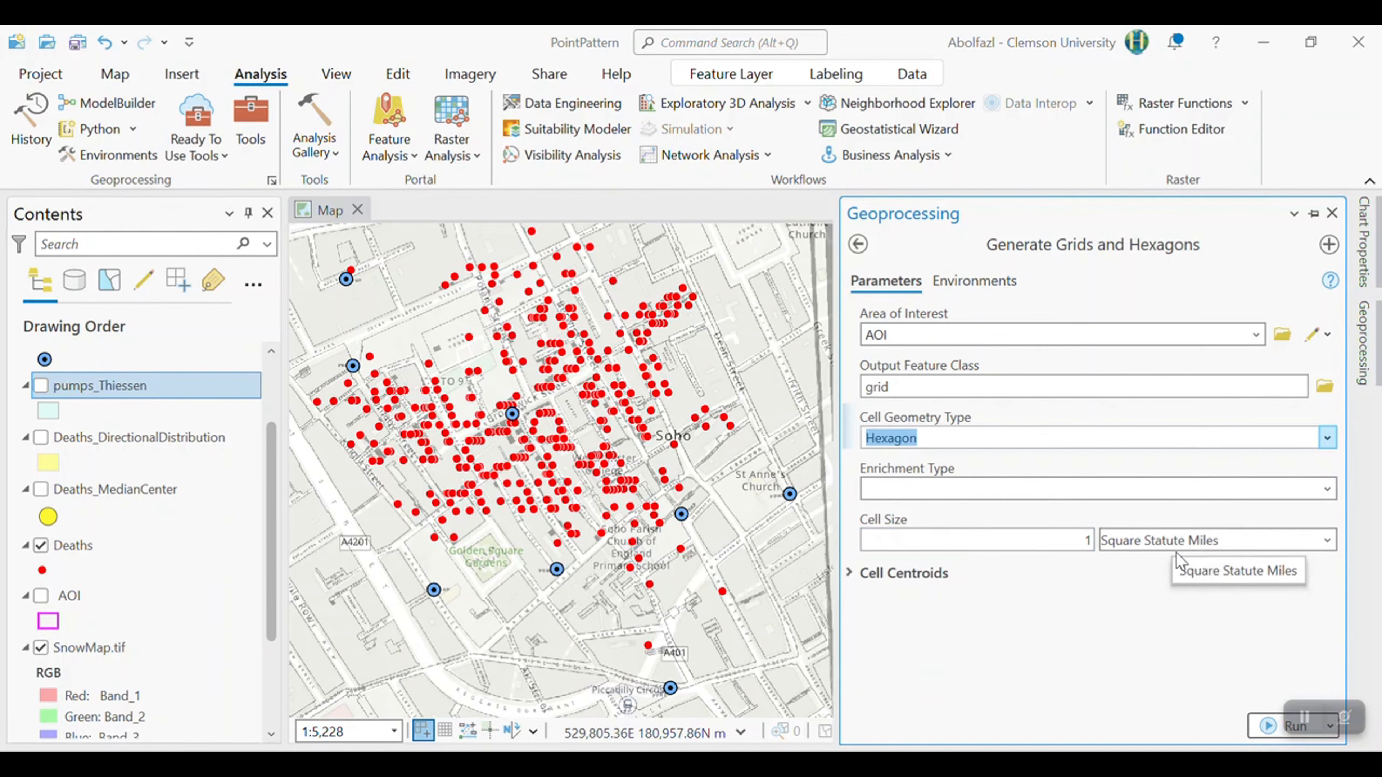
scroll(562, 399, "up", 4)
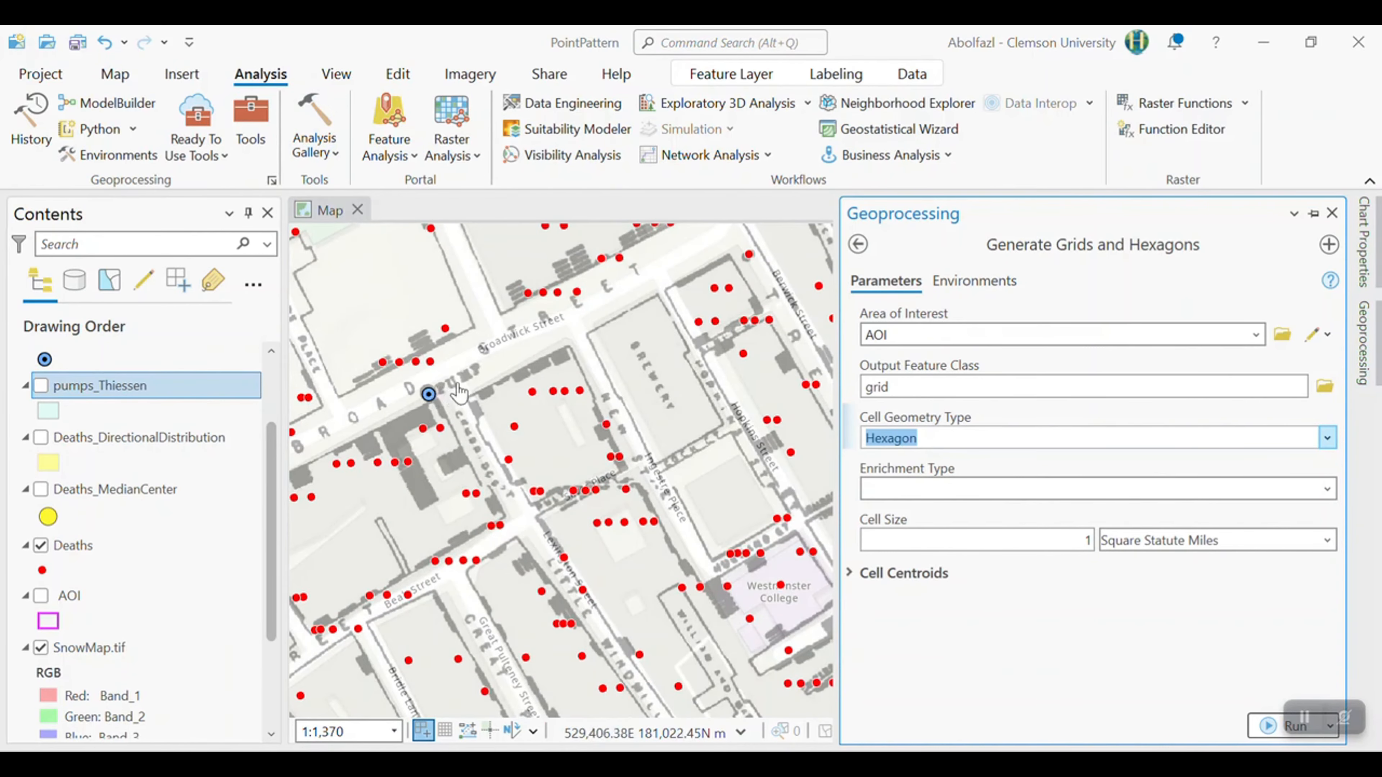
left_click(365, 252)
left_click(1331, 442)
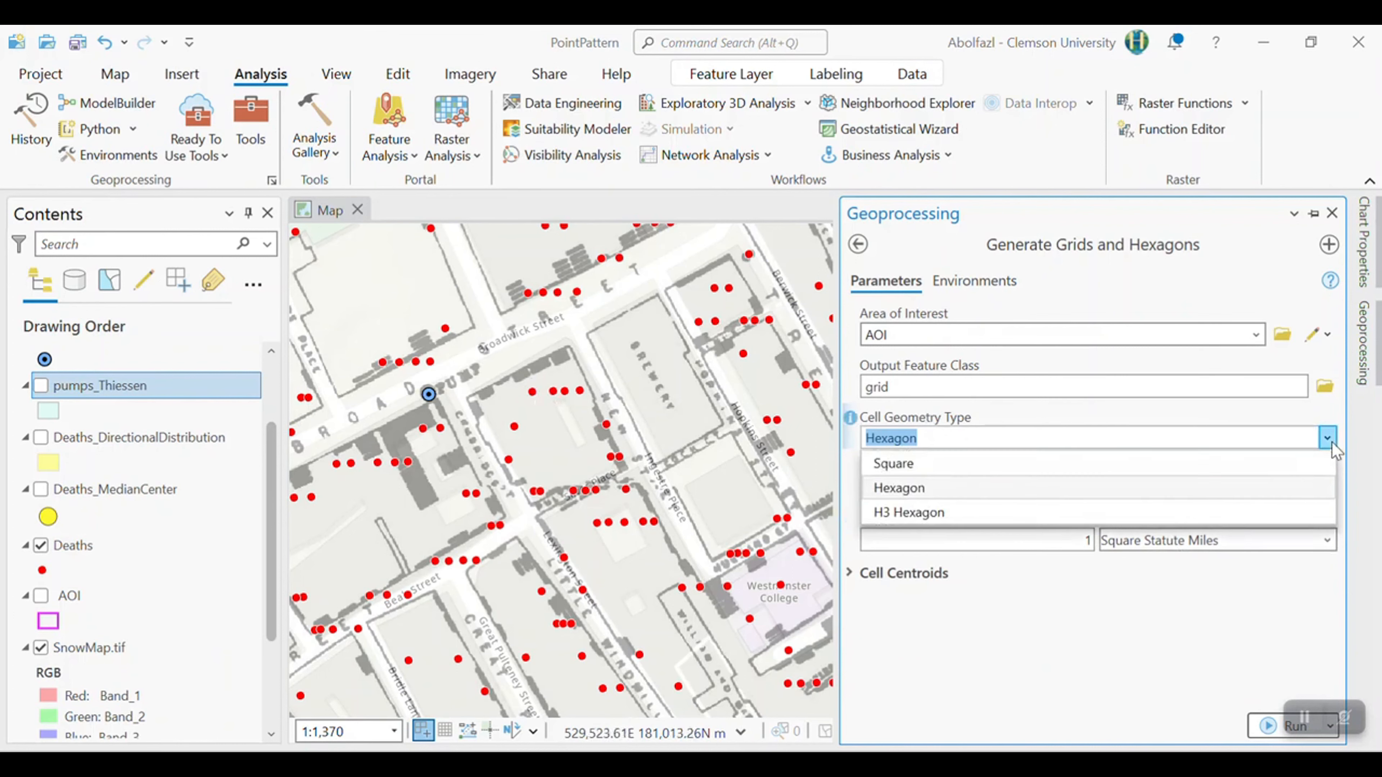
left_click(1333, 439)
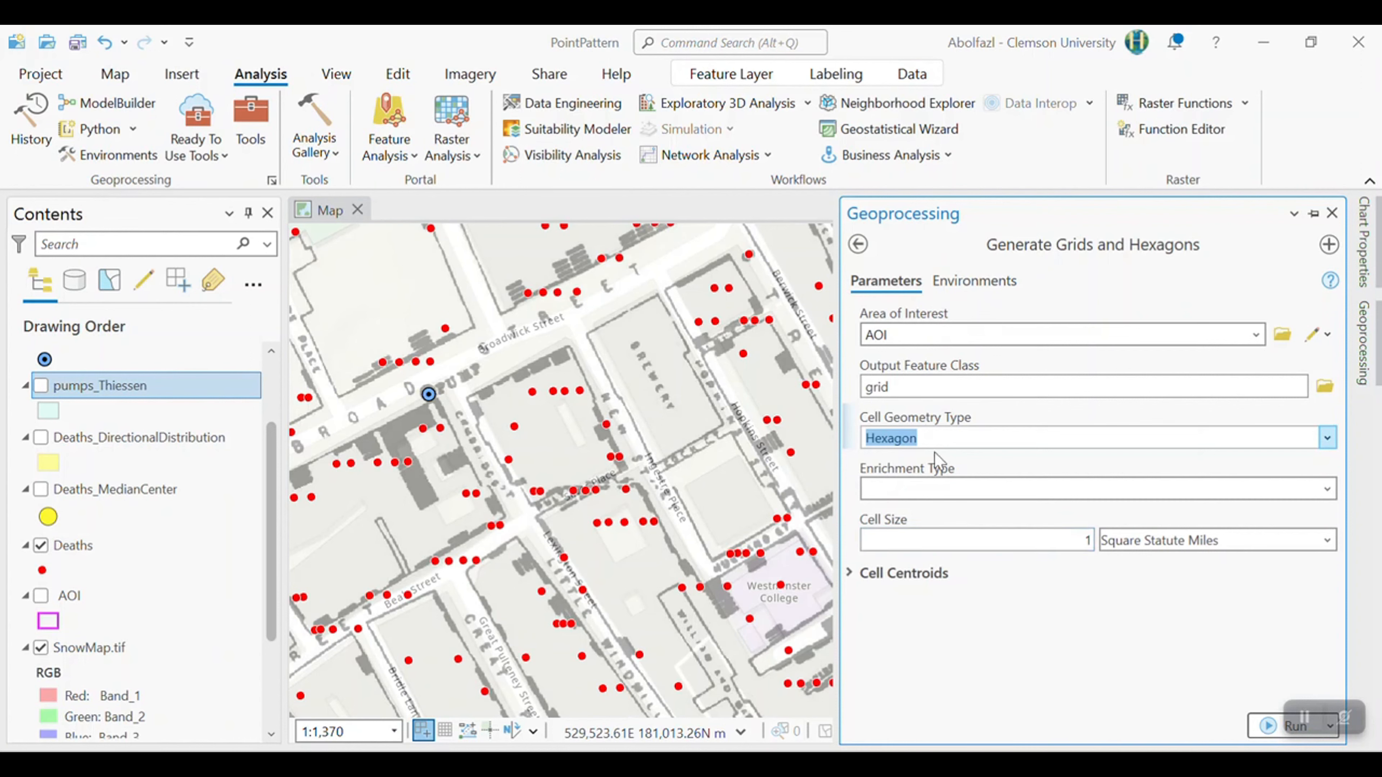
Step: Set the cell size to 500 Square Meters and generate the hexagon grid
double_click(1069, 542)
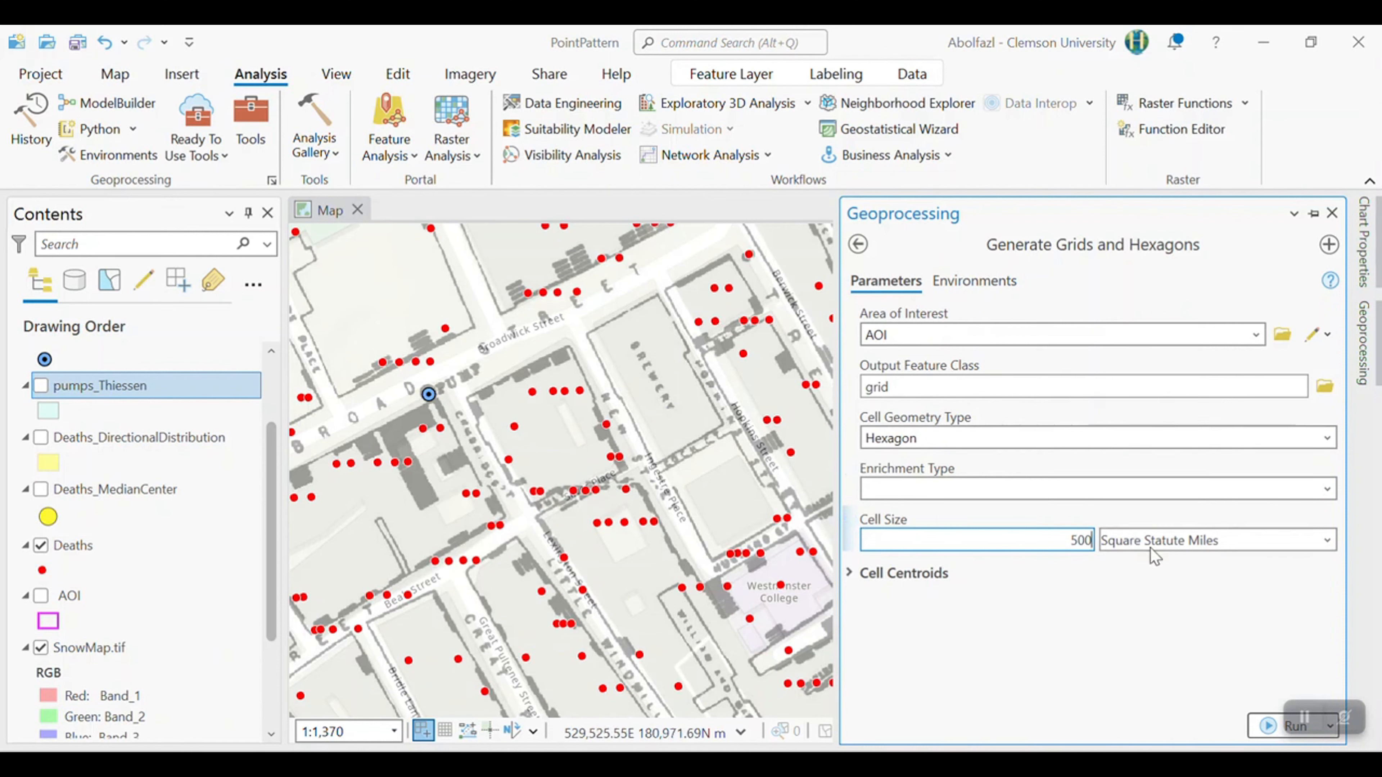
left_click(1328, 540)
scroll(1189, 354, "down", 1)
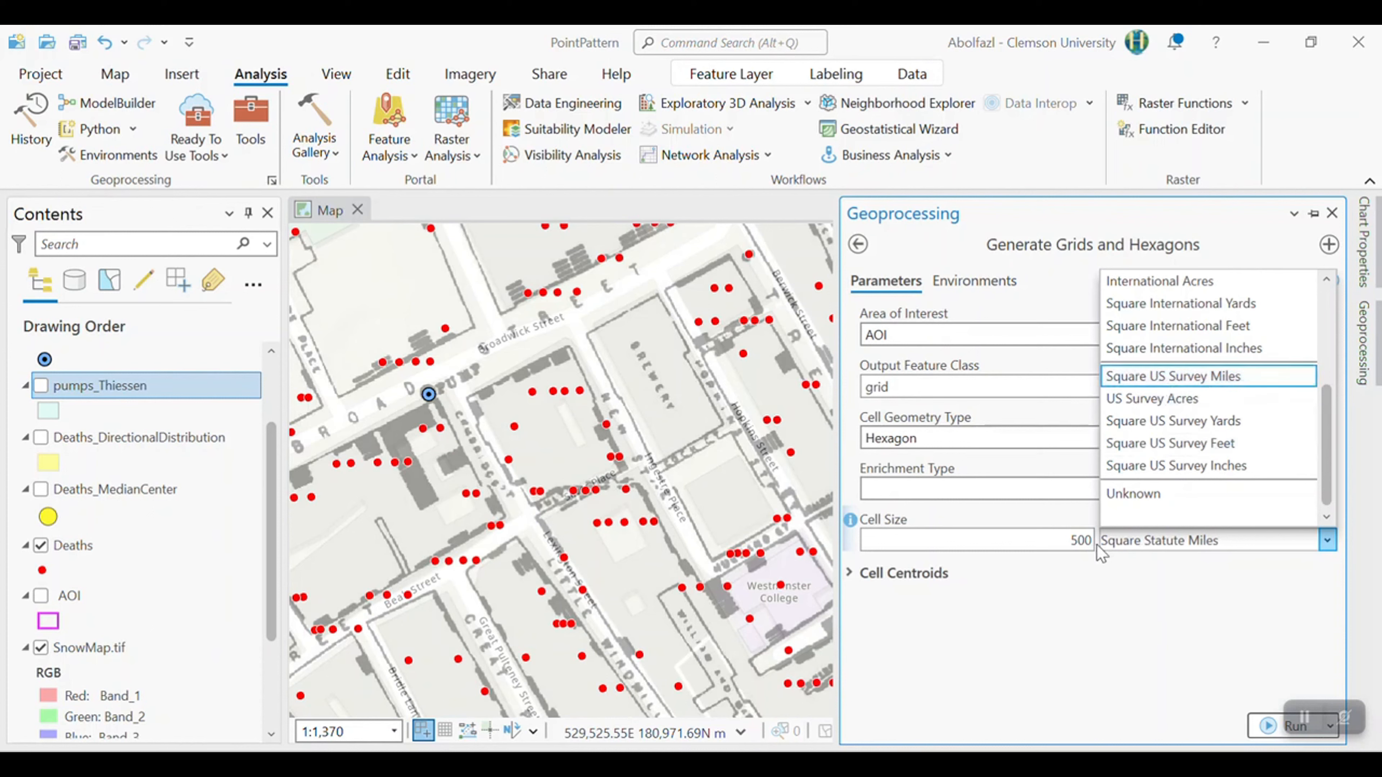
scroll(1235, 430, "up", 3)
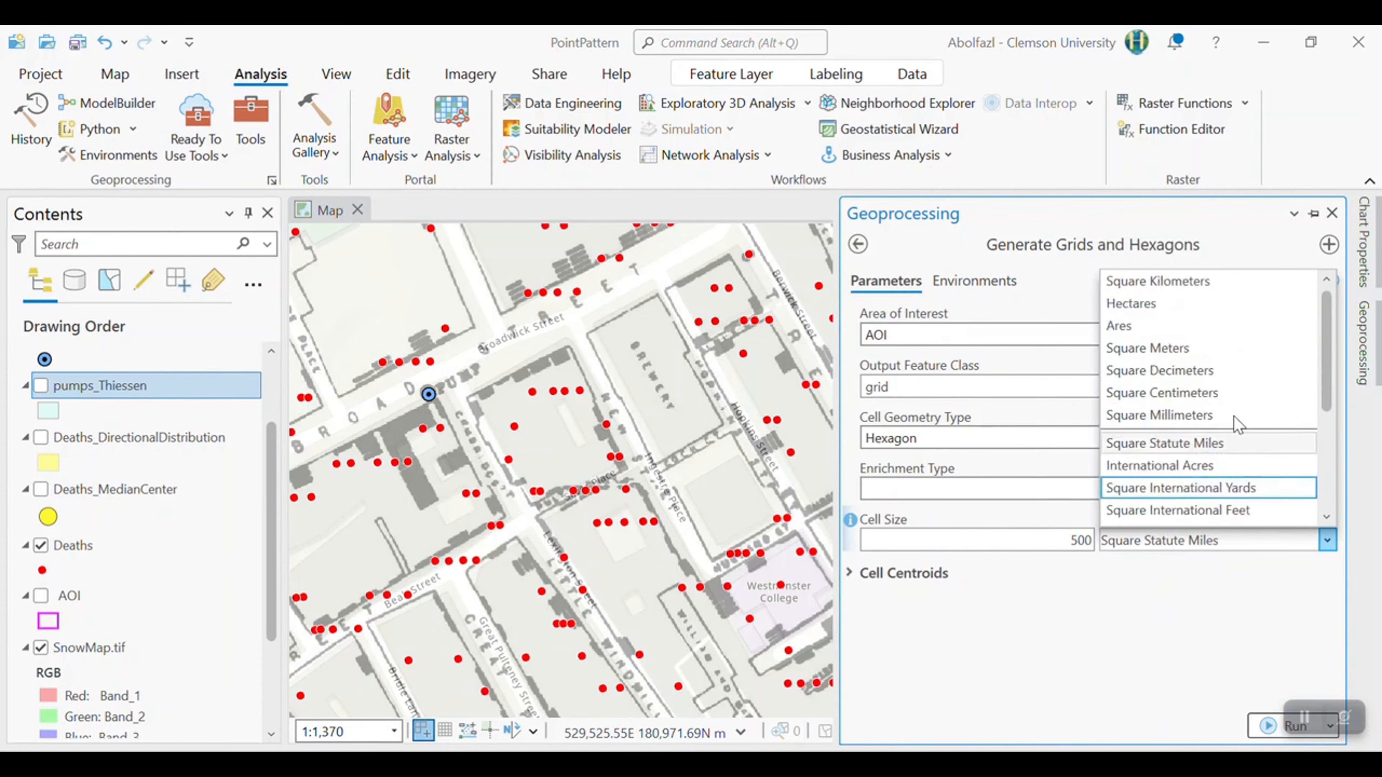
left_click(1175, 348)
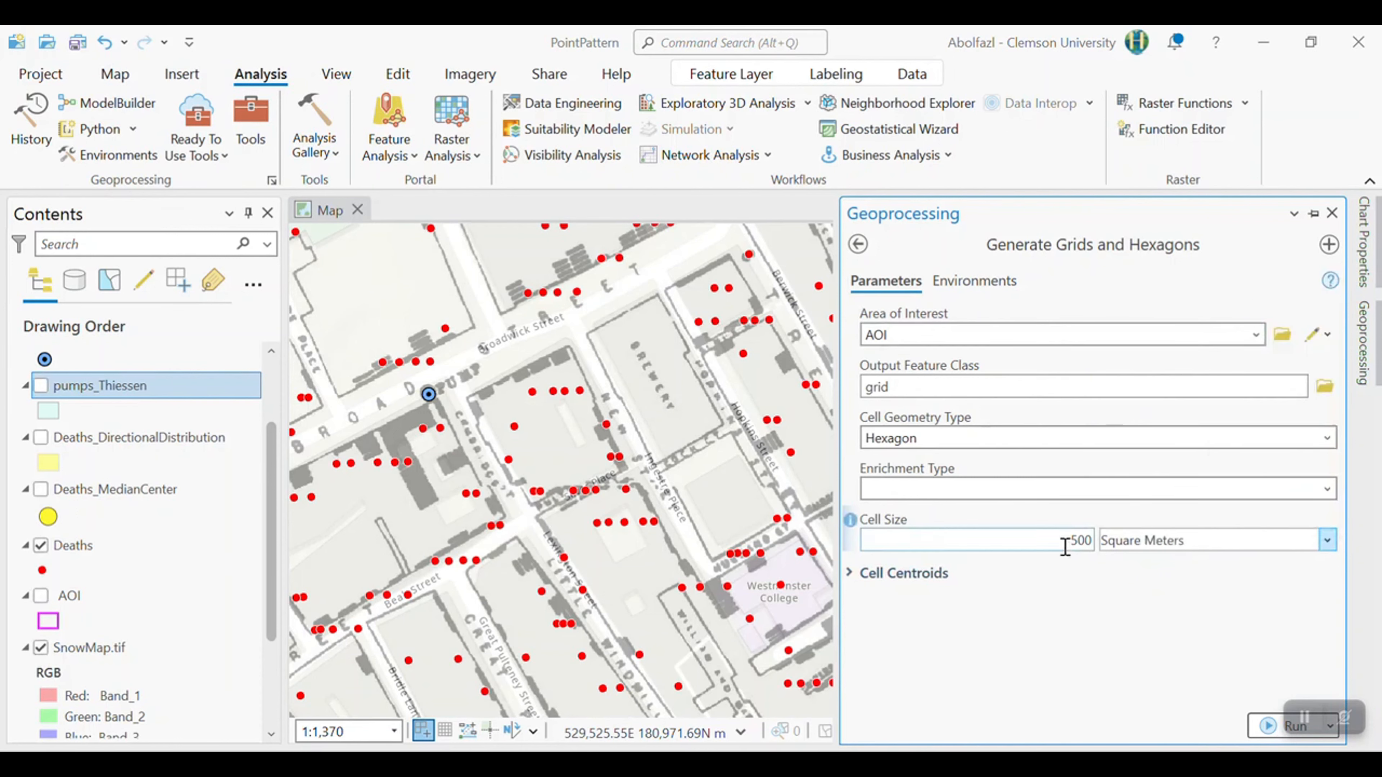
left_click(1265, 726)
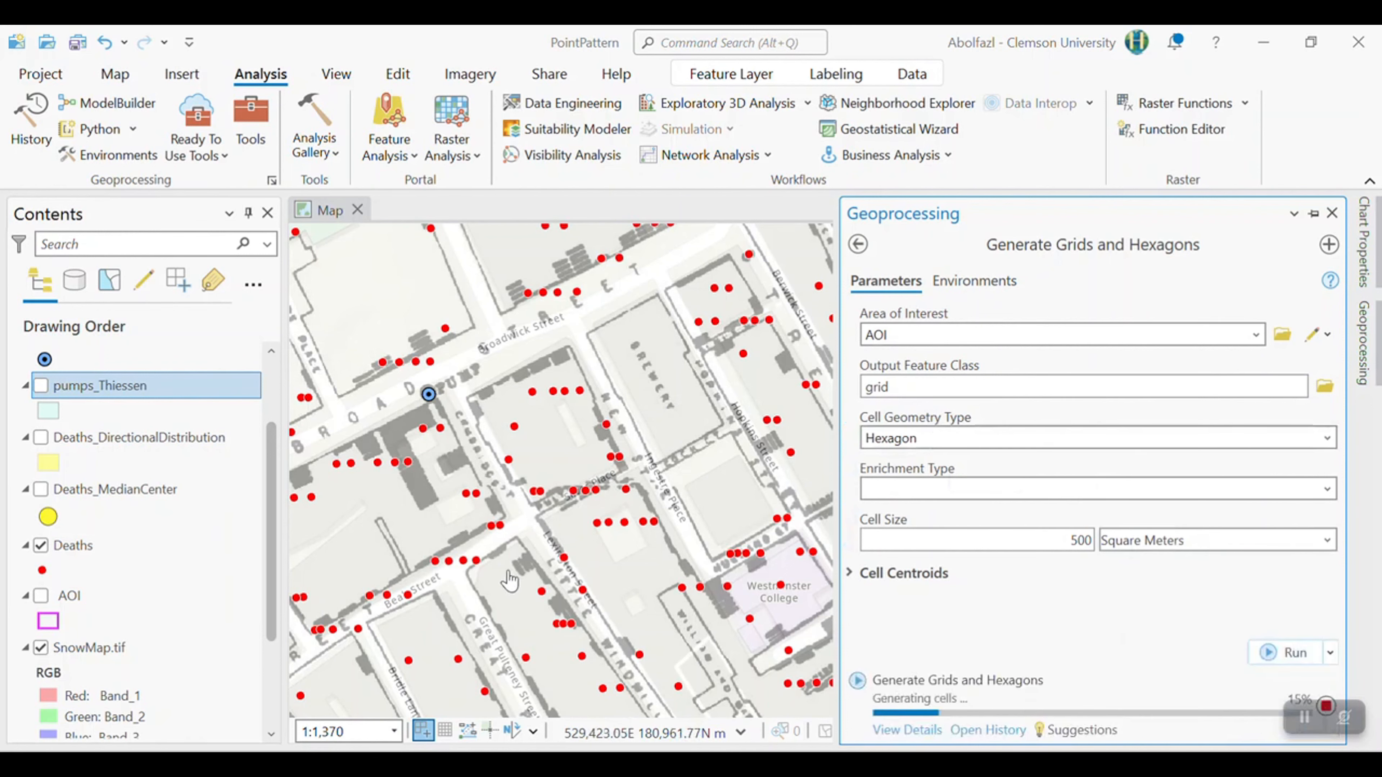
Step: Inspect the hexagon grid over the death points, and search for "spatial join" to open the Spatial Join analysis tool
scroll(472, 498, "down", 2)
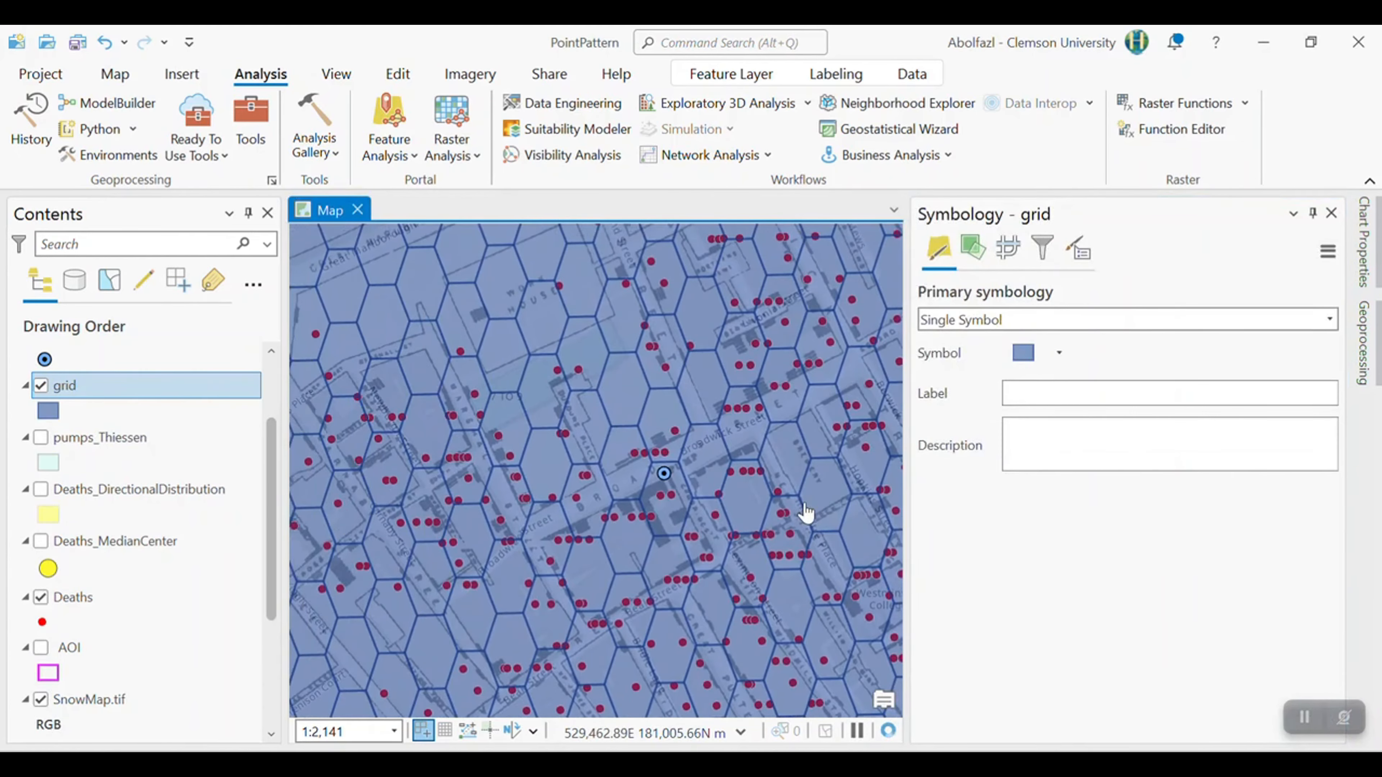
scroll(655, 466, "up", 1)
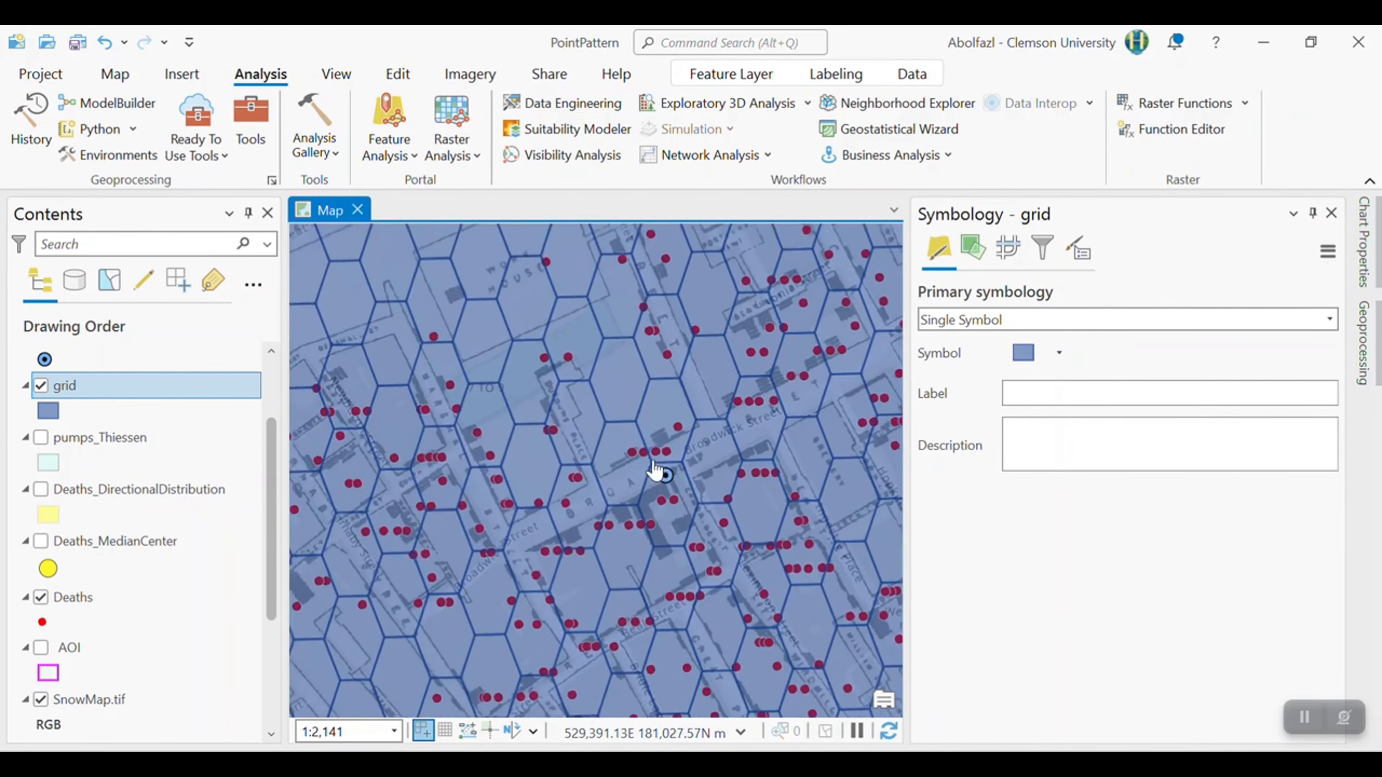
scroll(574, 565, "down", 4)
scroll(543, 503, "down", 2)
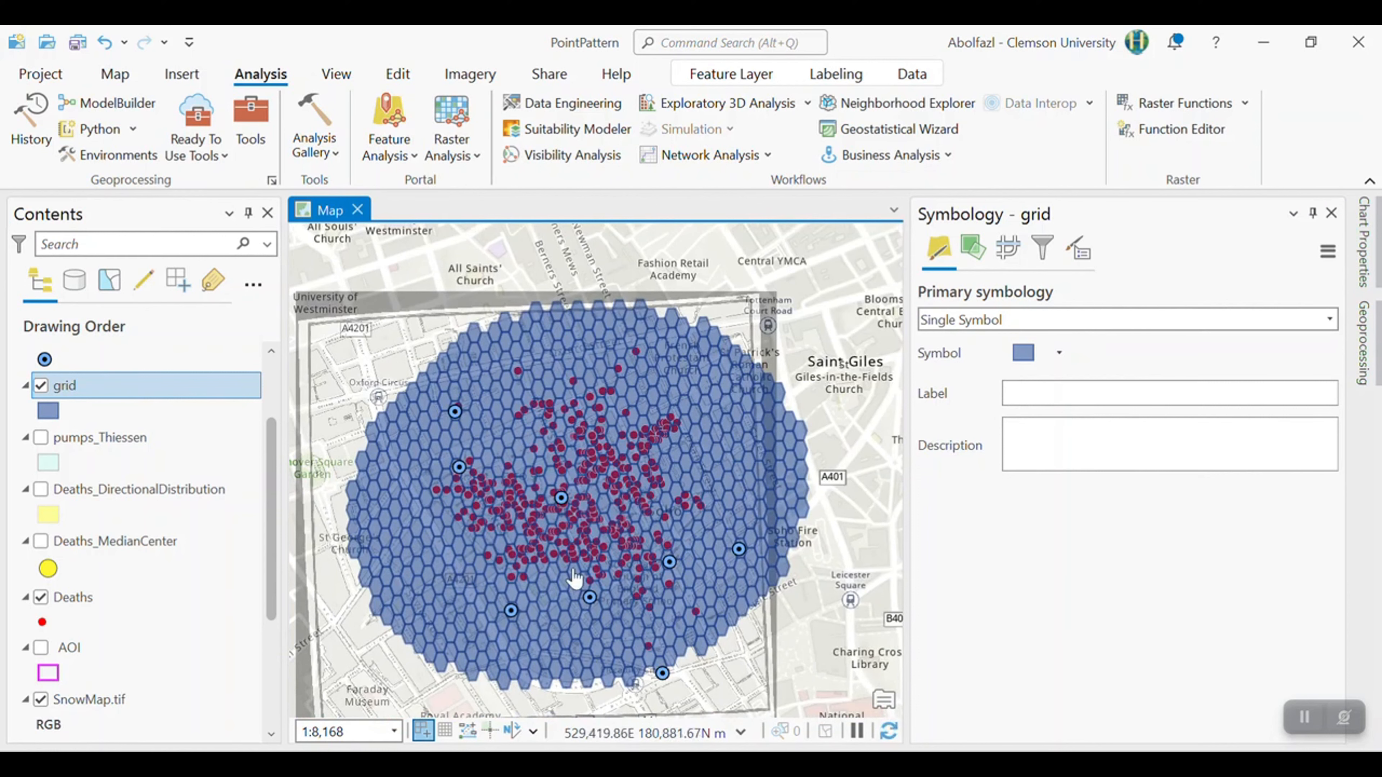
scroll(575, 579, "up", 4)
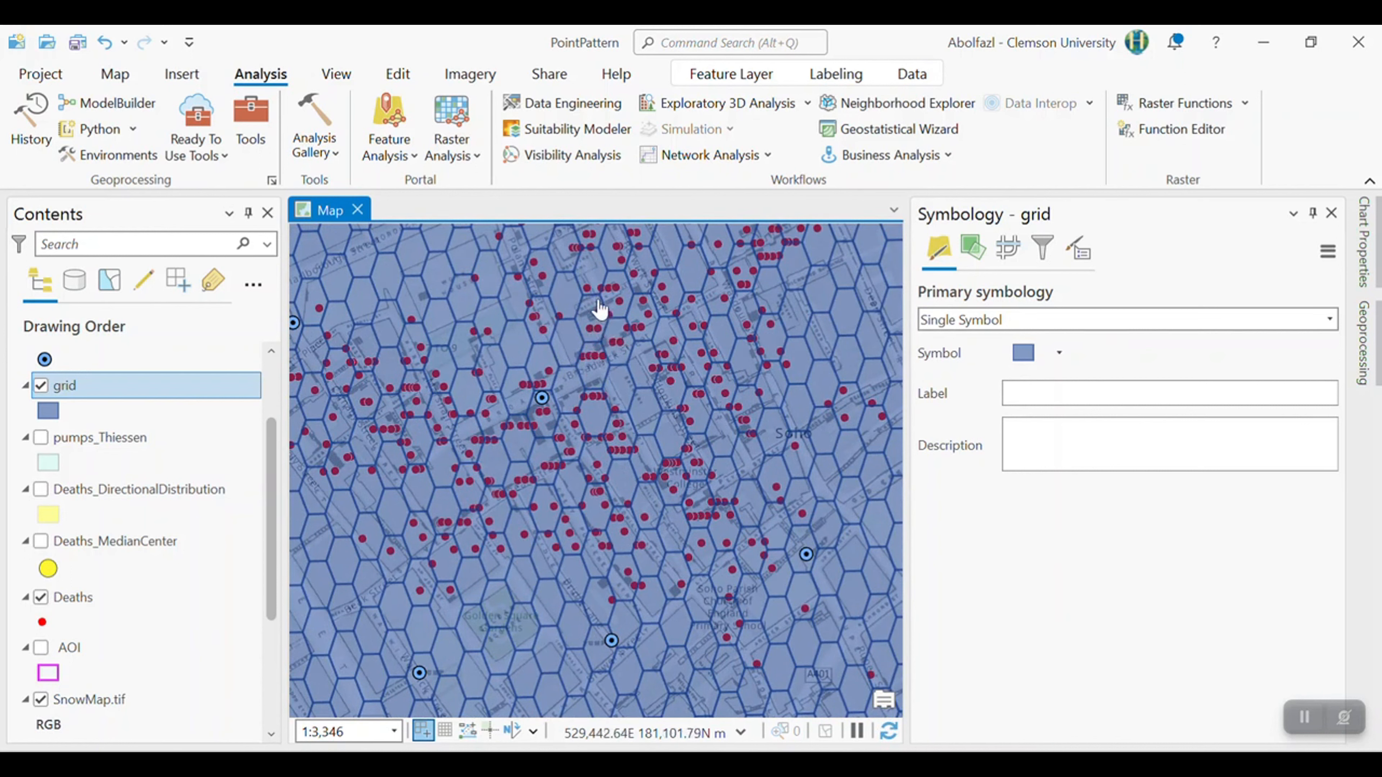
scroll(598, 384, "up", 2)
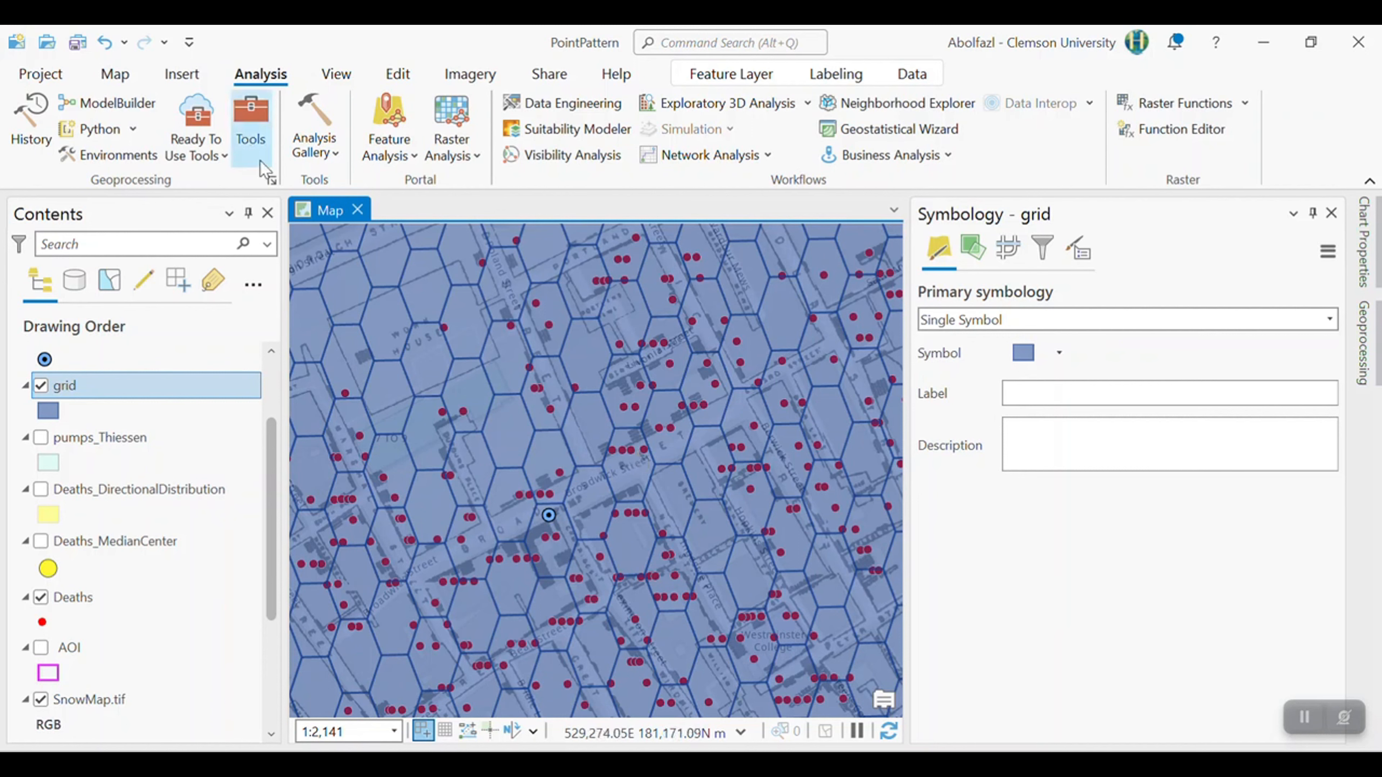
left_click(243, 141)
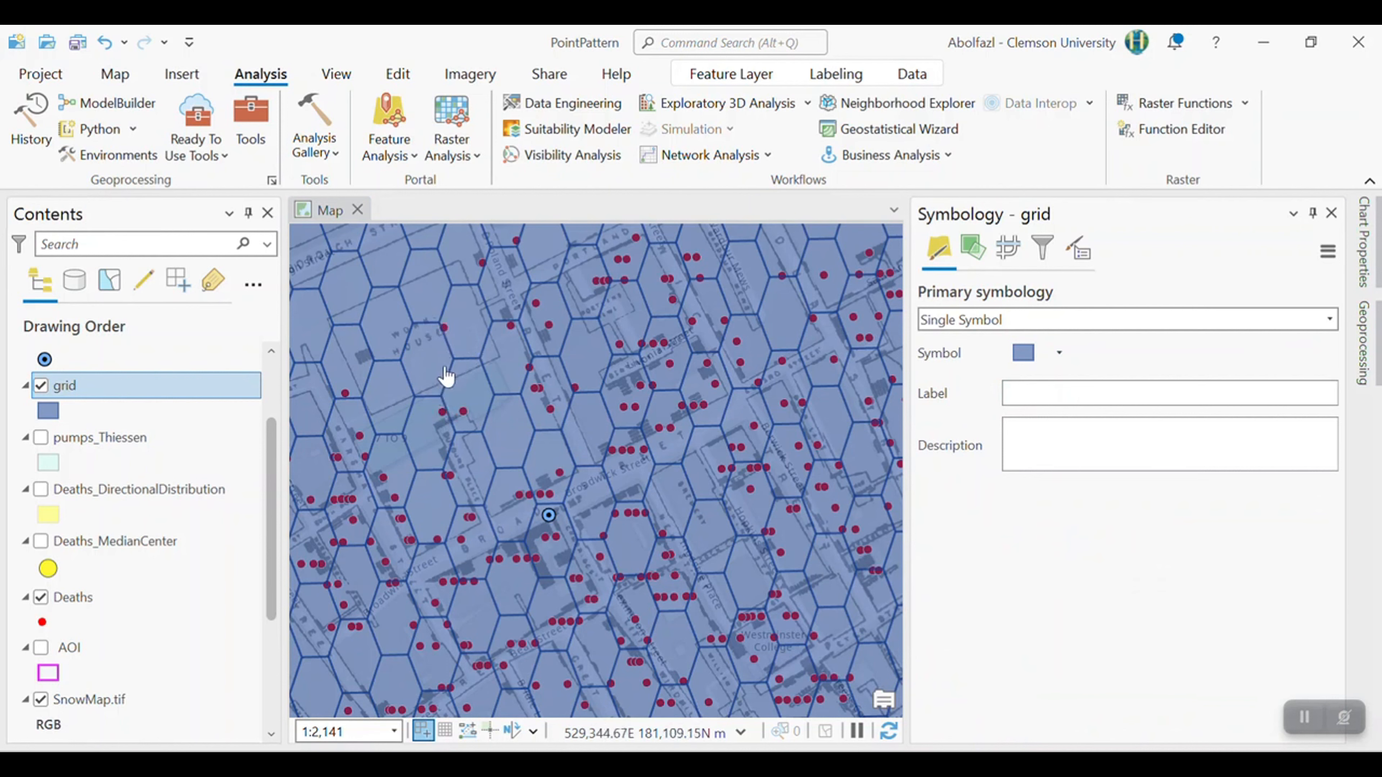
left_click(248, 136)
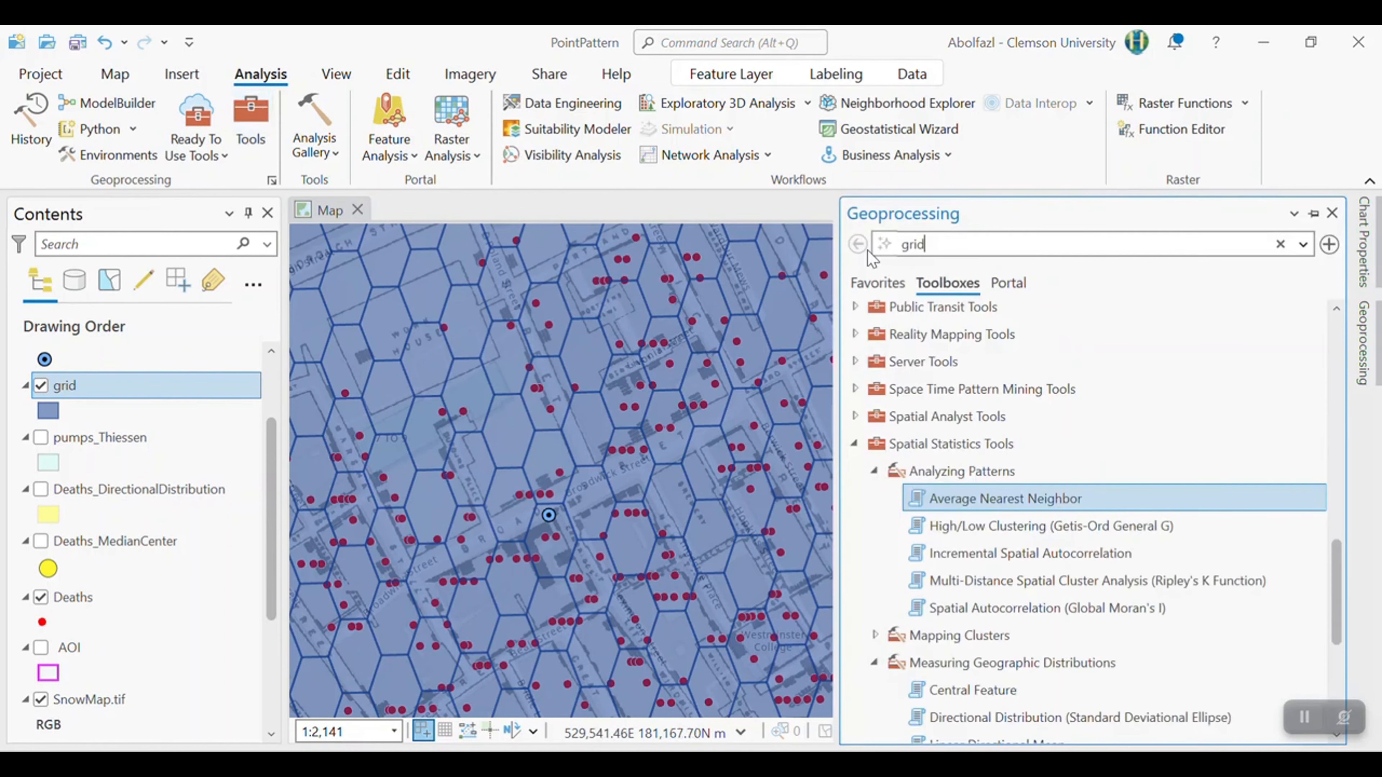
type("spatial join")
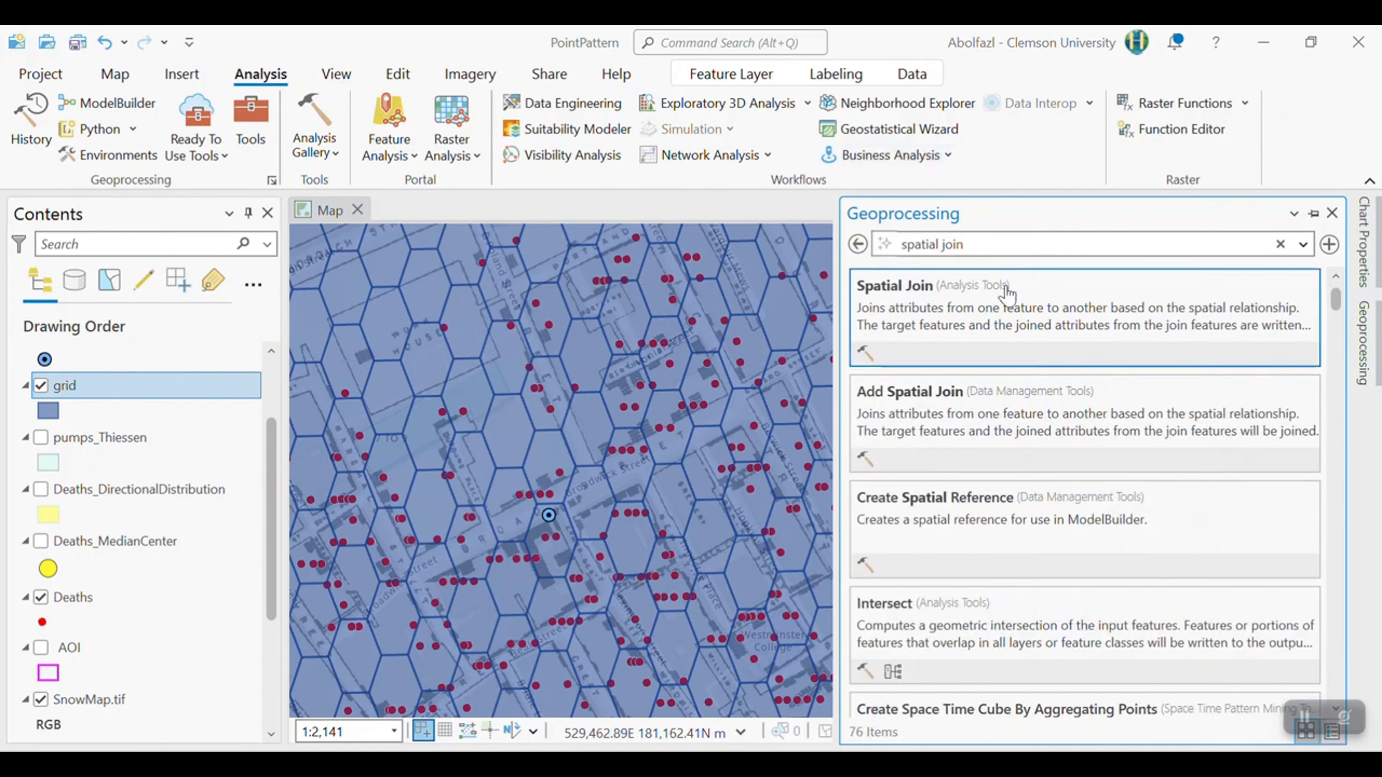
left_click(1007, 312)
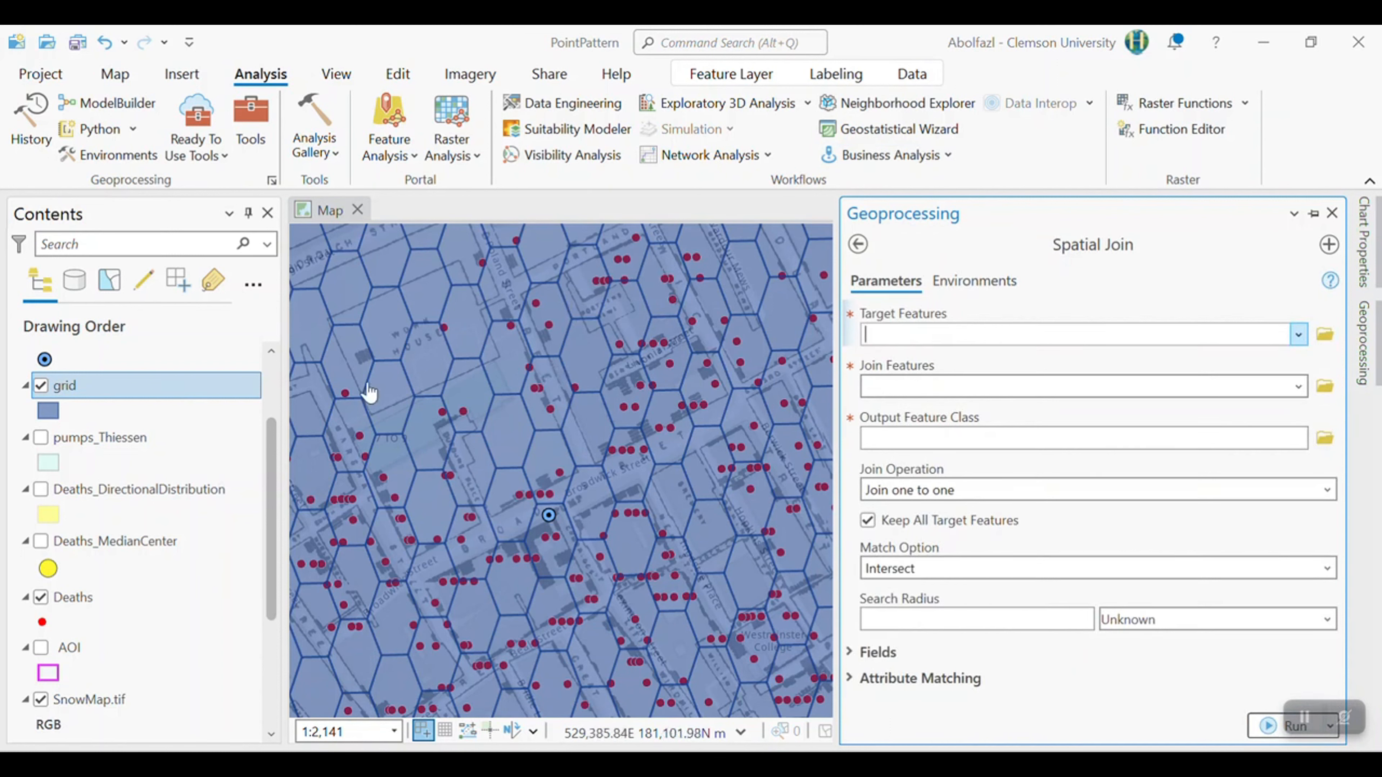
Step: Run Spatial Join with grid as target features, Deaths as join features and an output feature class named spatial_join
left_click(1273, 332)
left_click(1301, 337)
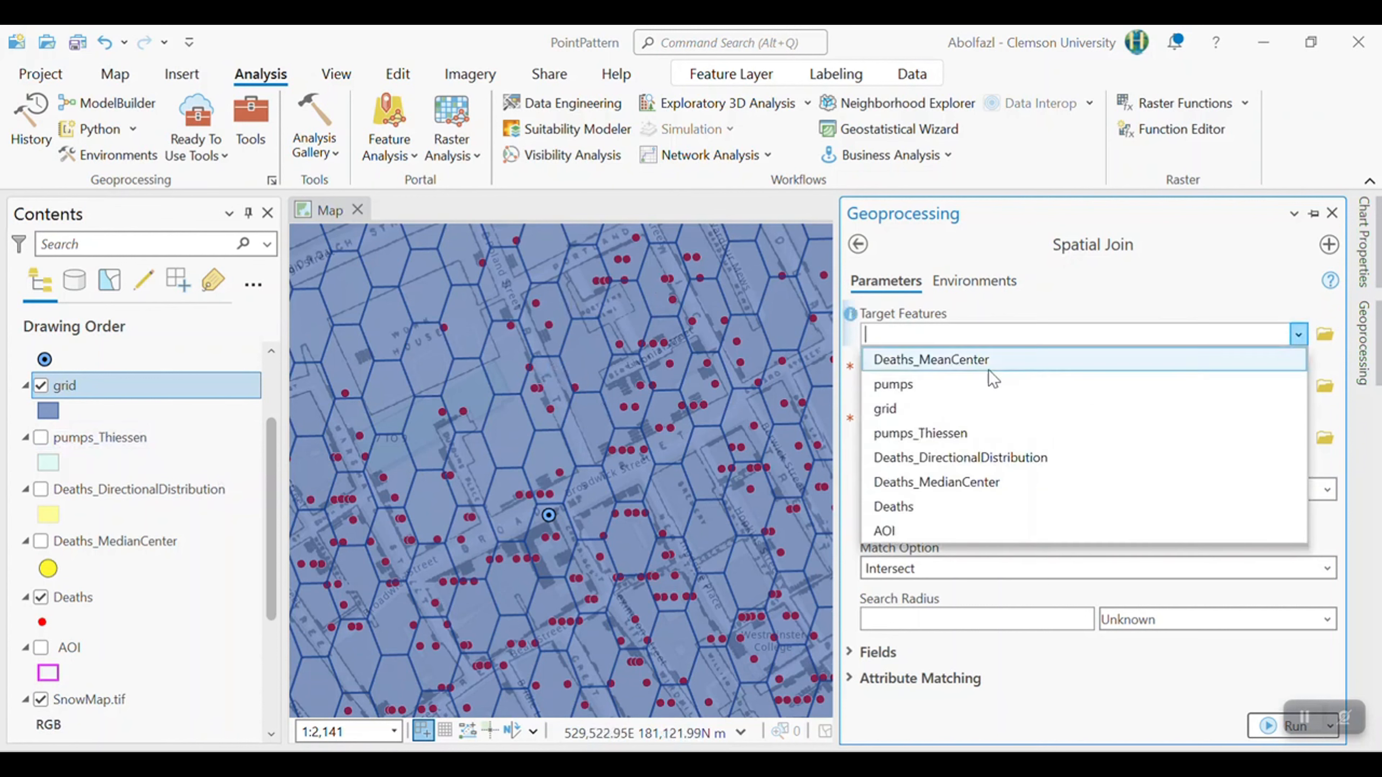
left_click(930, 407)
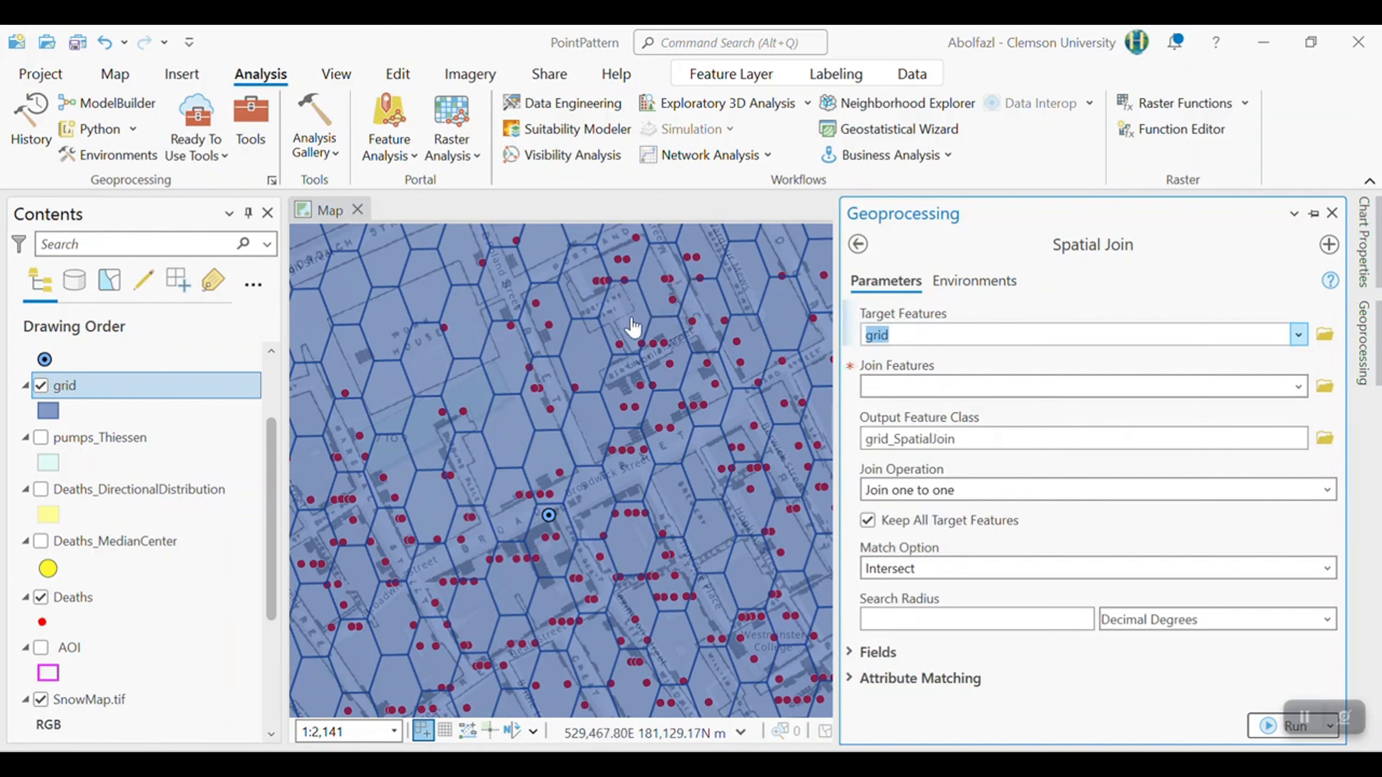
left_click(1301, 389)
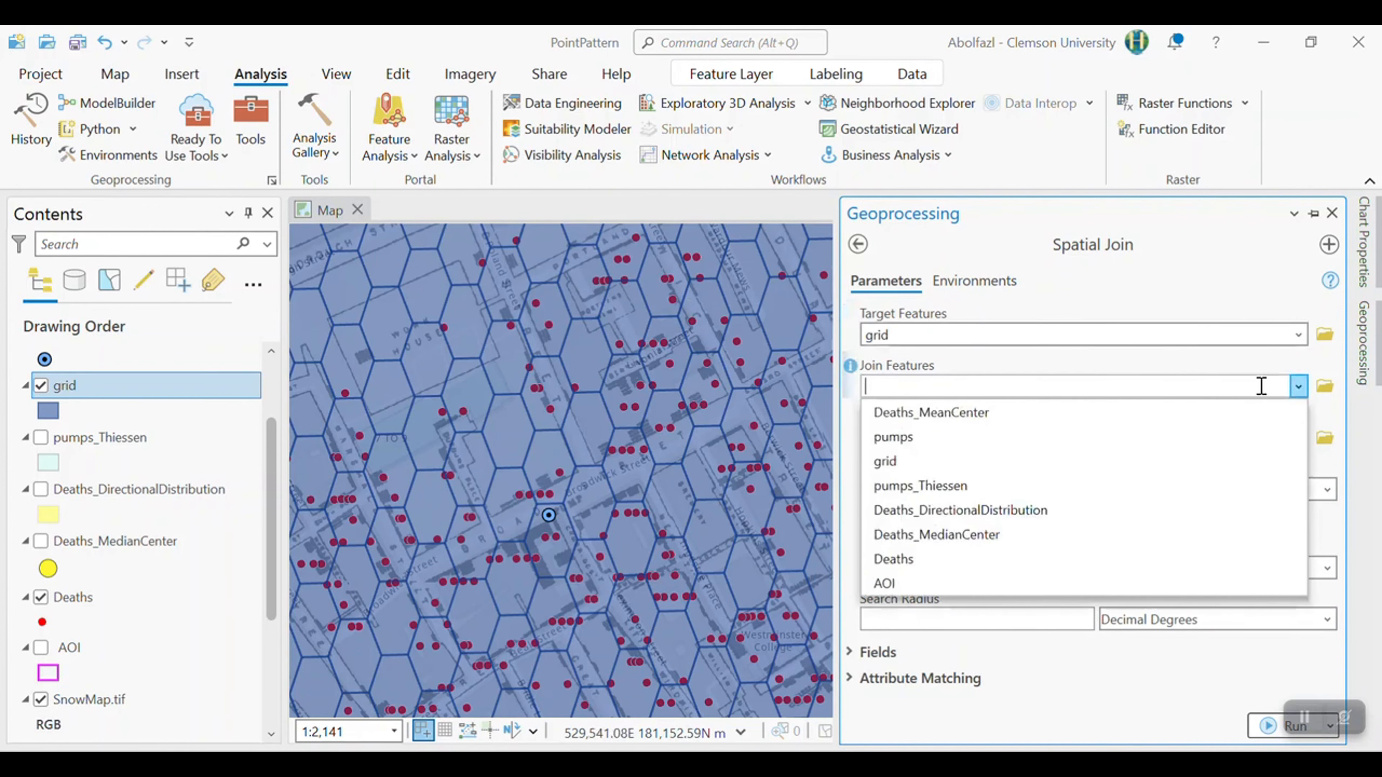
left_click(954, 561)
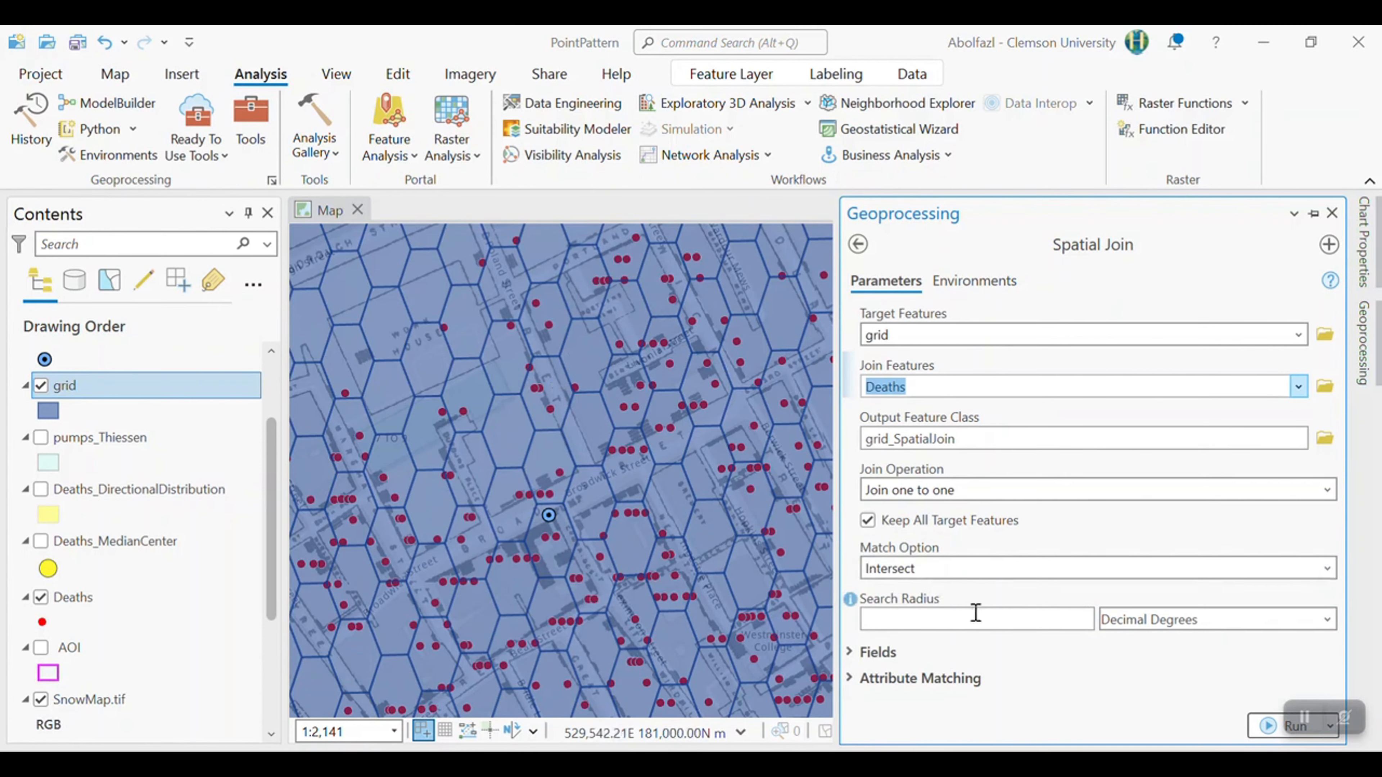
left_click(1271, 726)
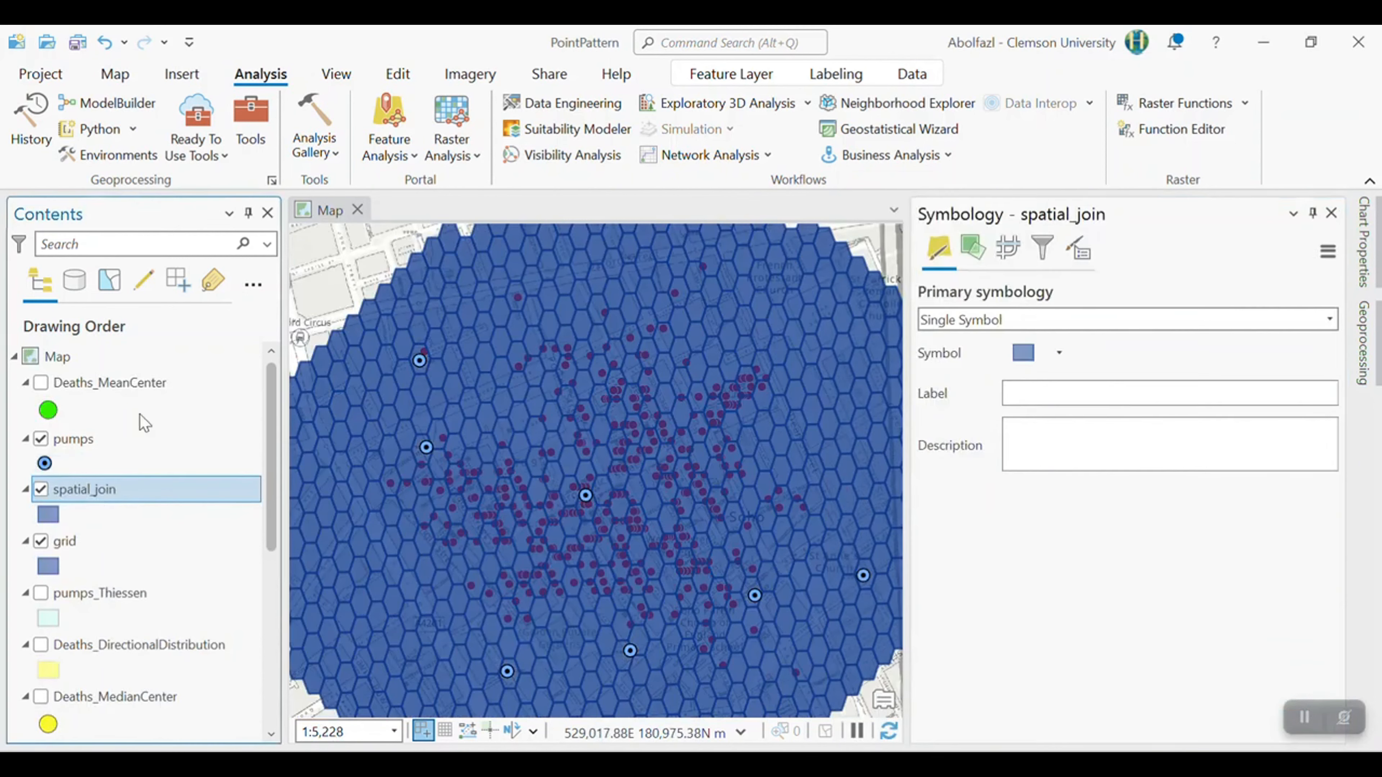
Step: Open the spatial_join layer's attribute table and sort it by Join_Count in descending order
right_click(131, 501)
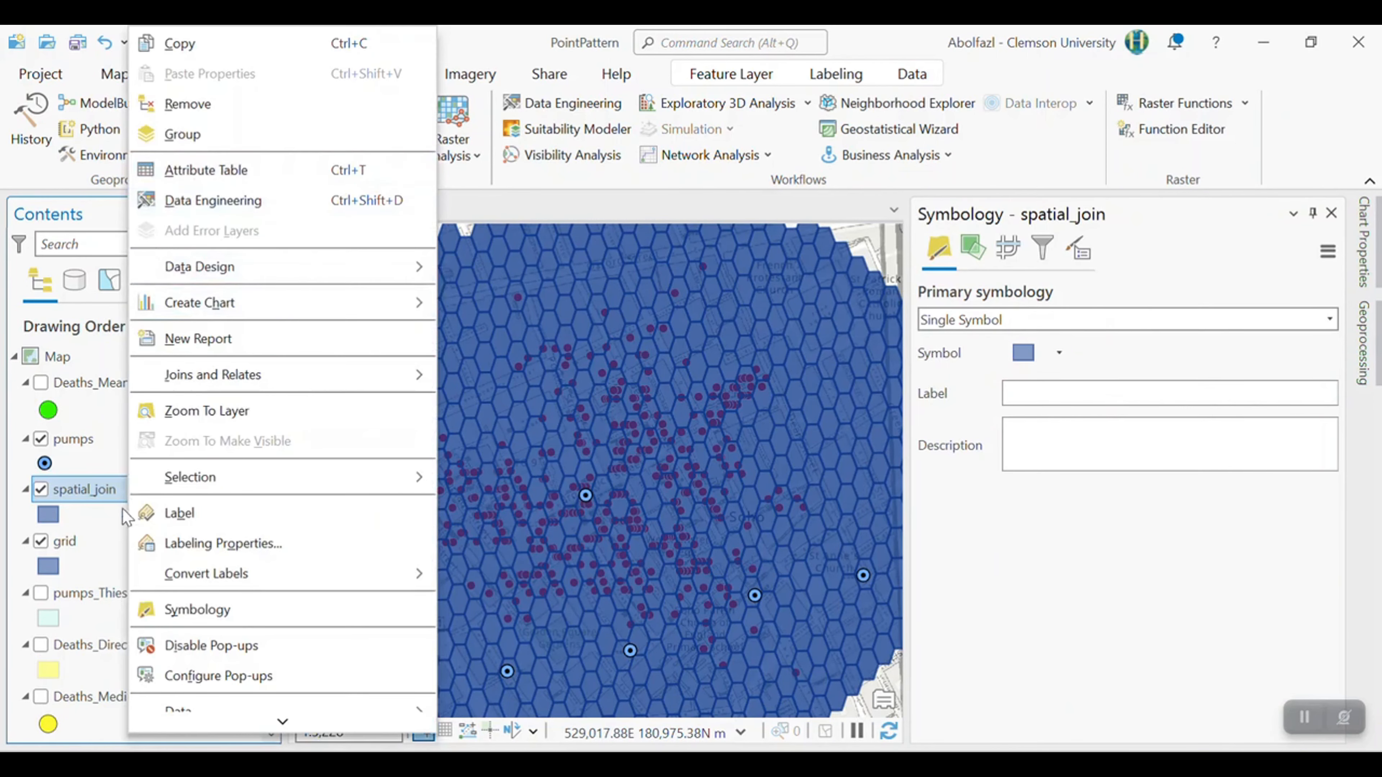
left_click(205, 170)
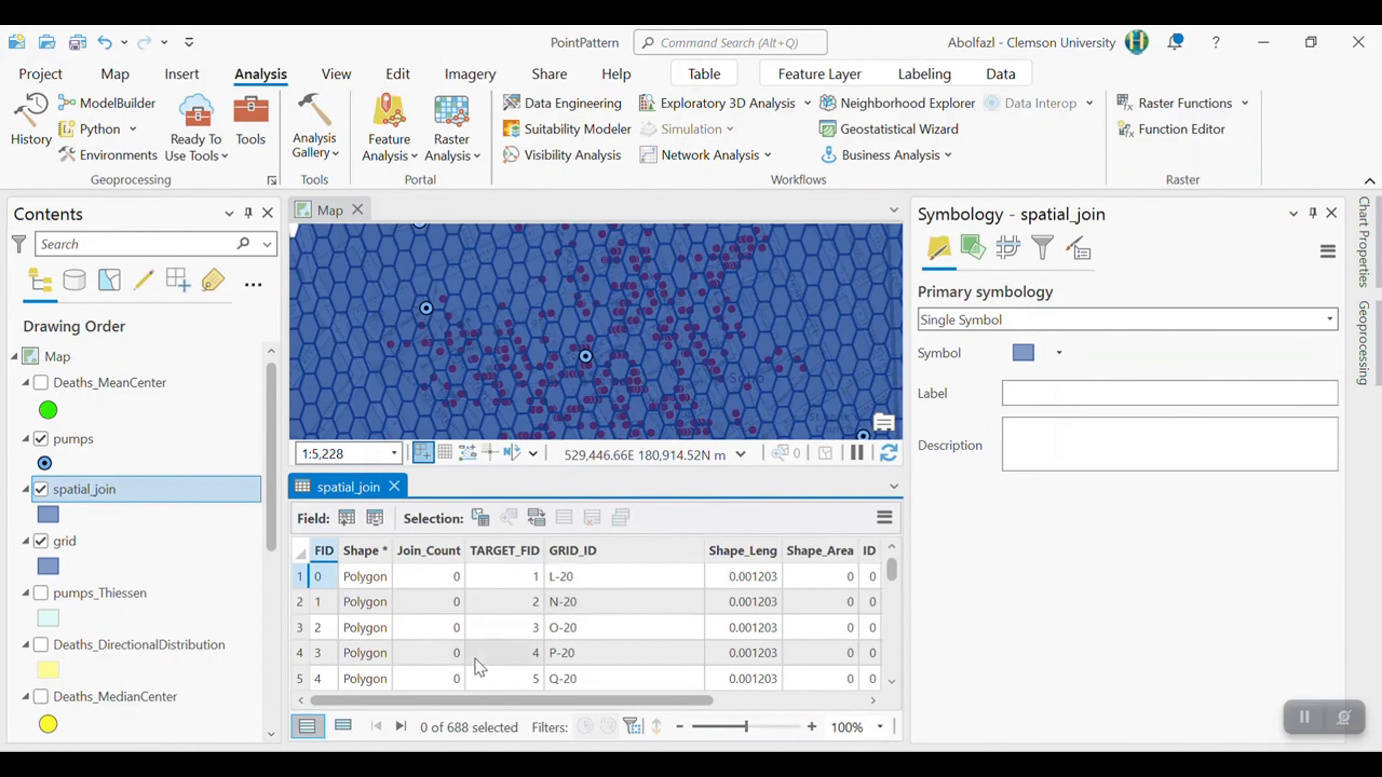
left_click(424, 560)
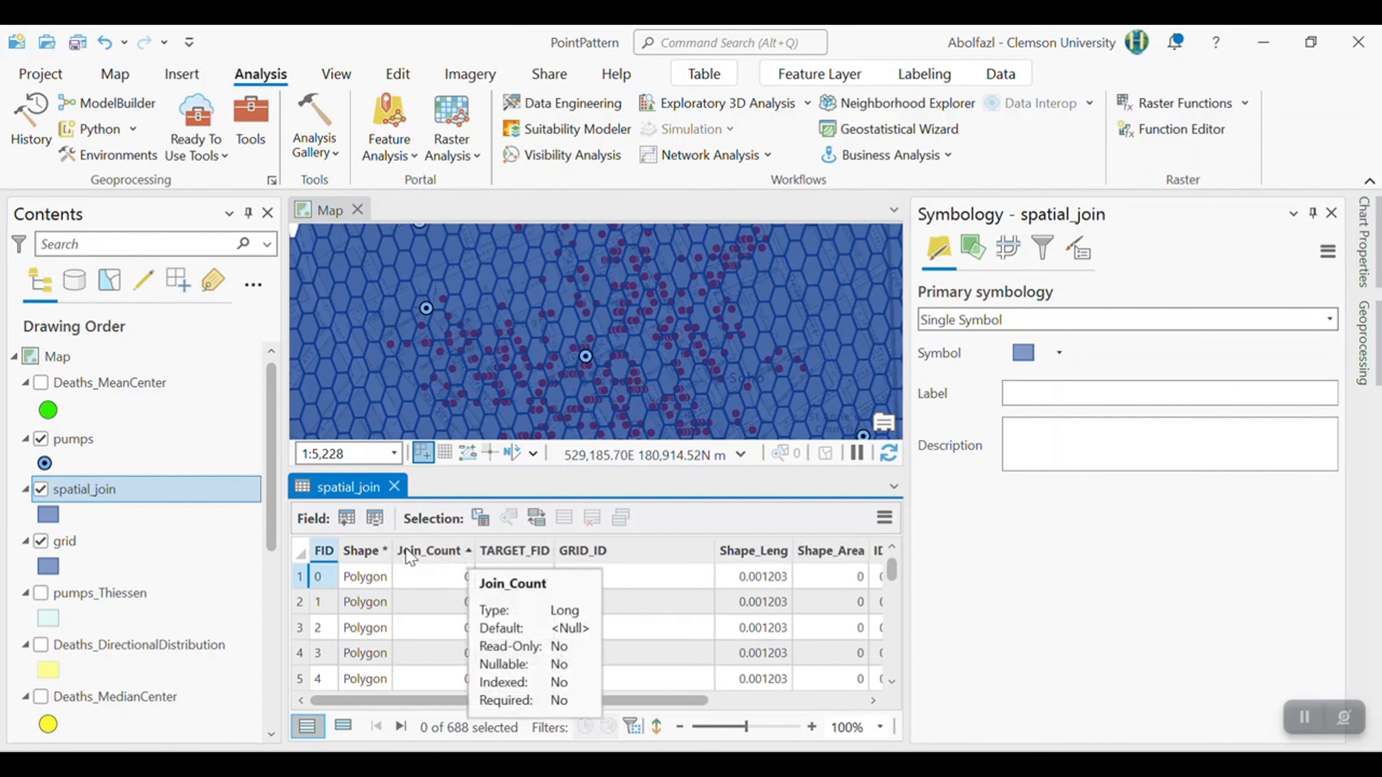
left_click(430, 554)
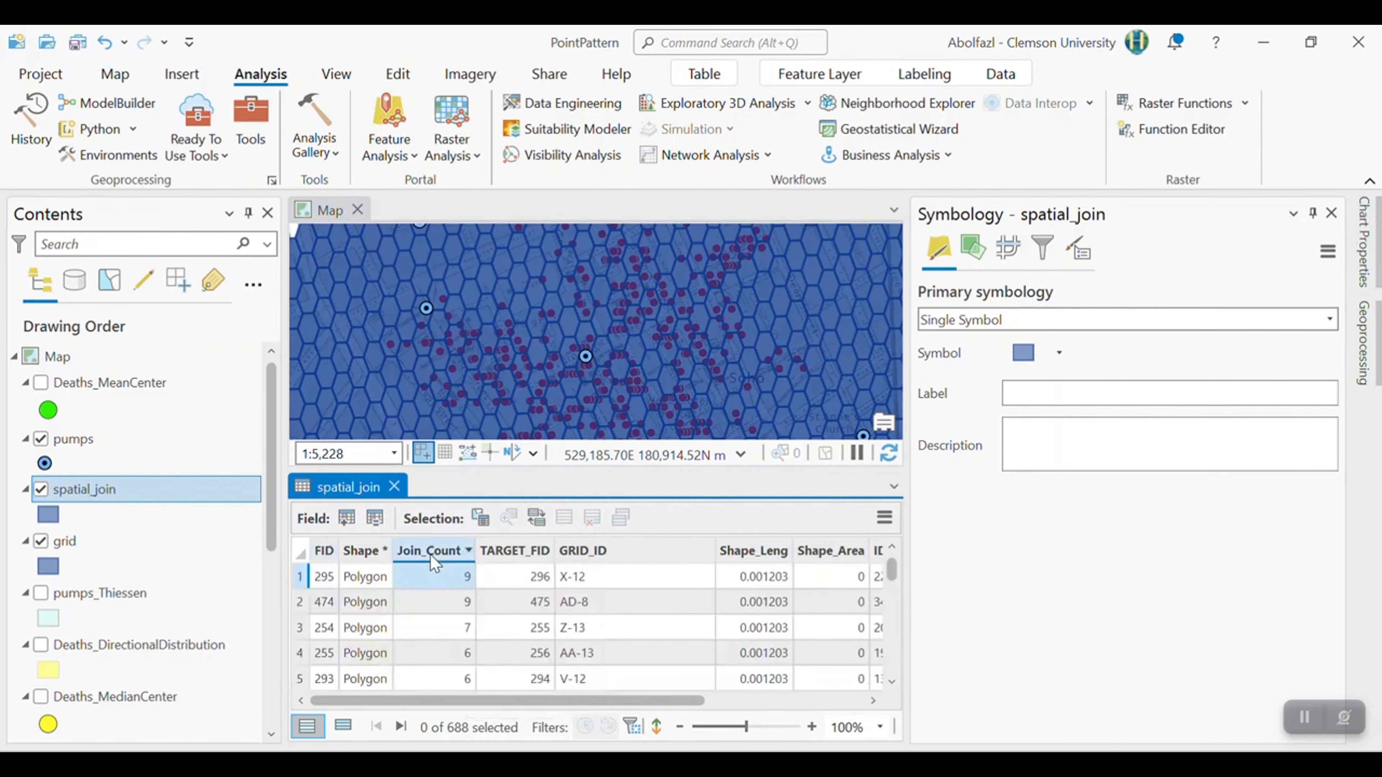
Step: Examine the death points inside the two hexagons with the highest Join_Count, X-12 and AD-8, including points near their edges
double_click(300, 579)
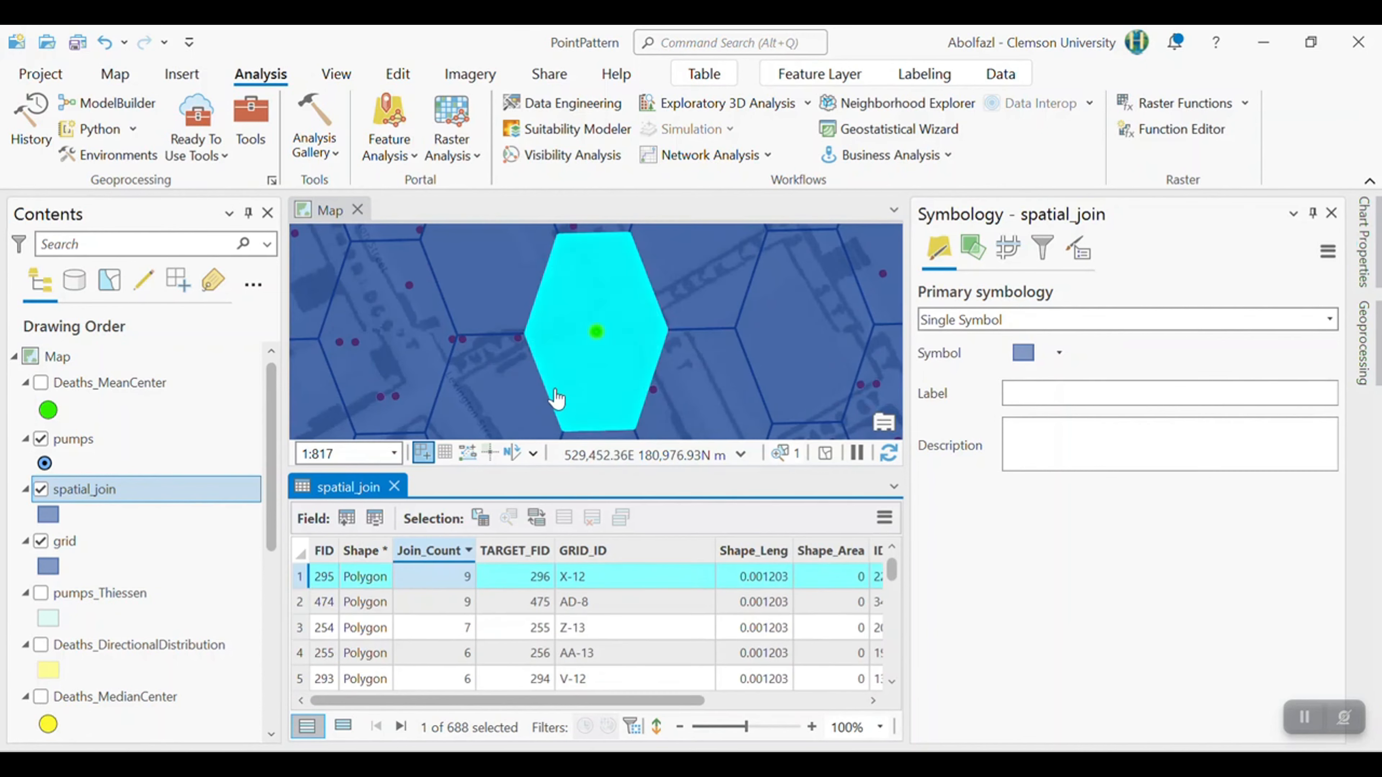
scroll(700, 404, "up", 2)
scroll(629, 391, "down", 2)
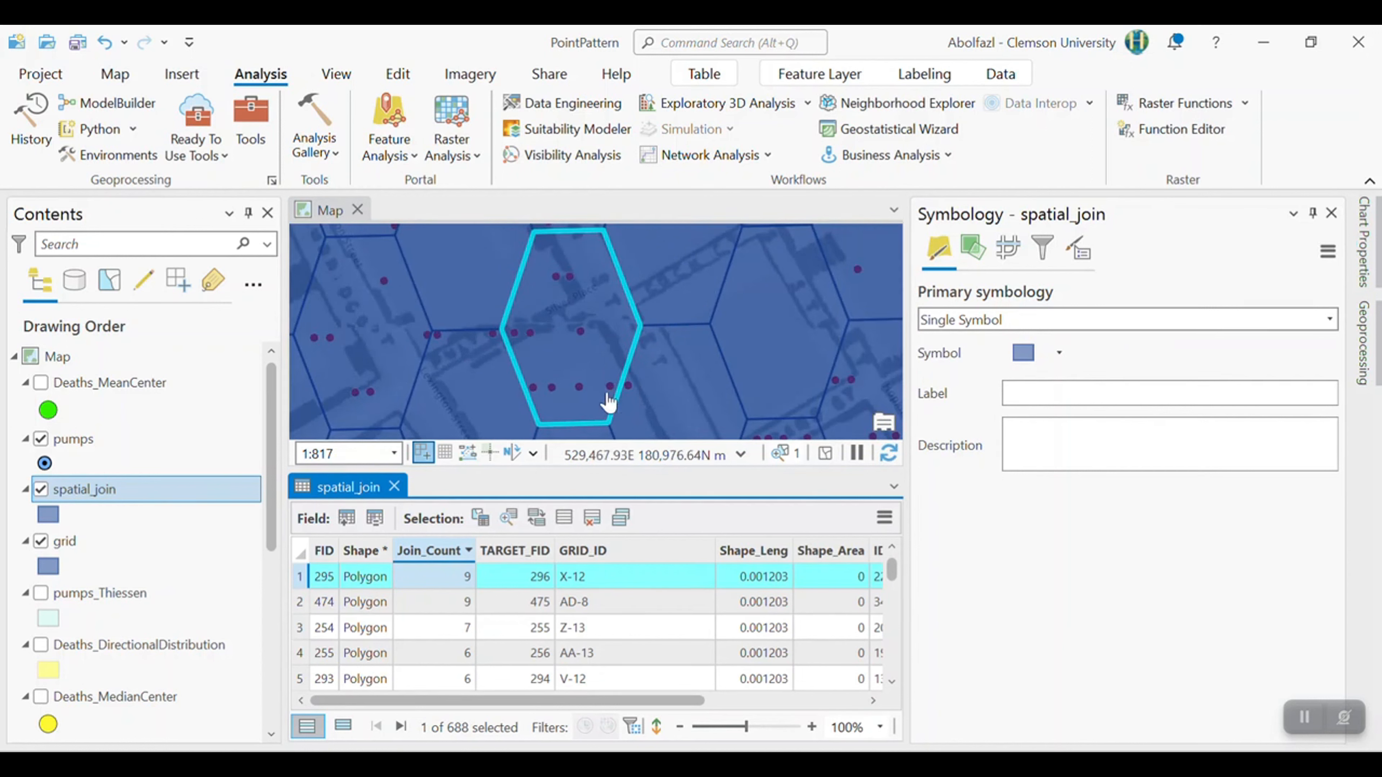
double_click(297, 604)
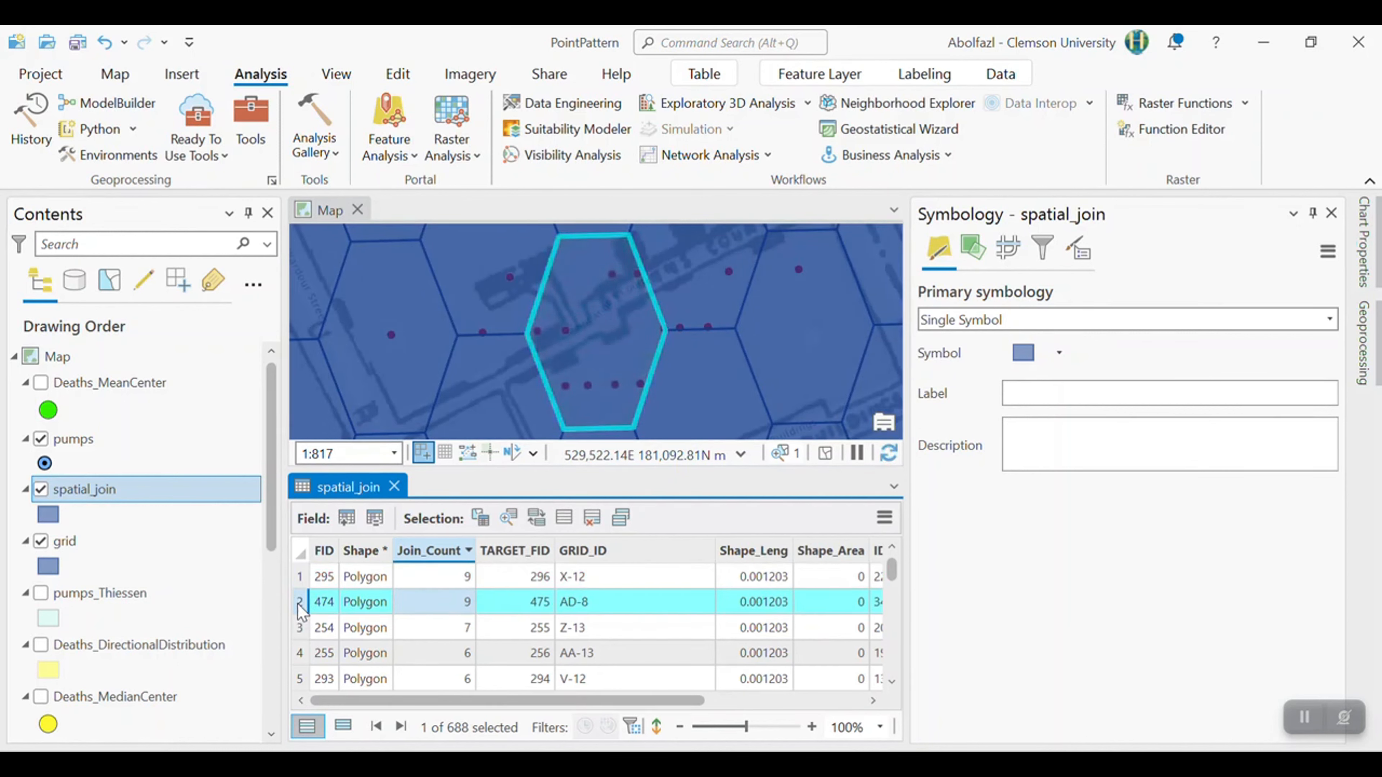
scroll(696, 340, "up", 5)
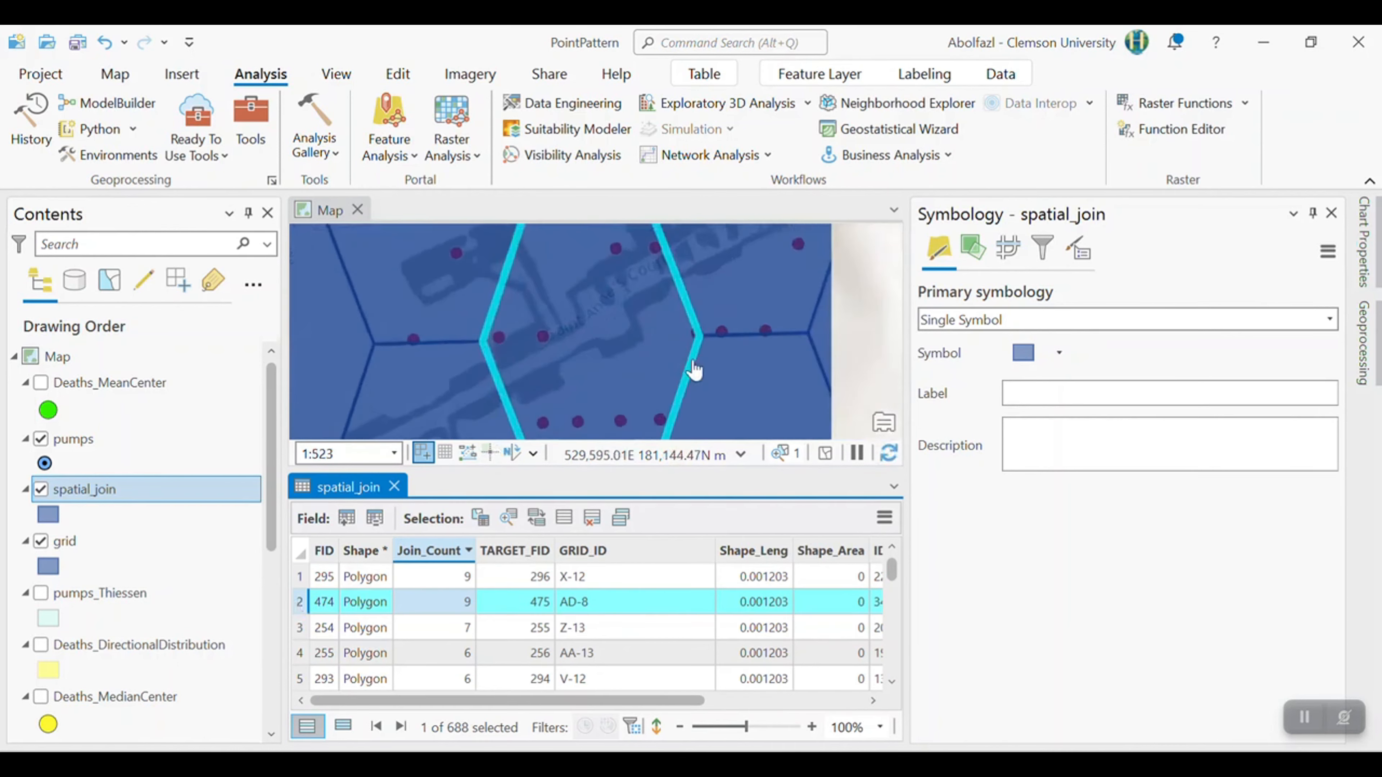
scroll(699, 341, "up", 3)
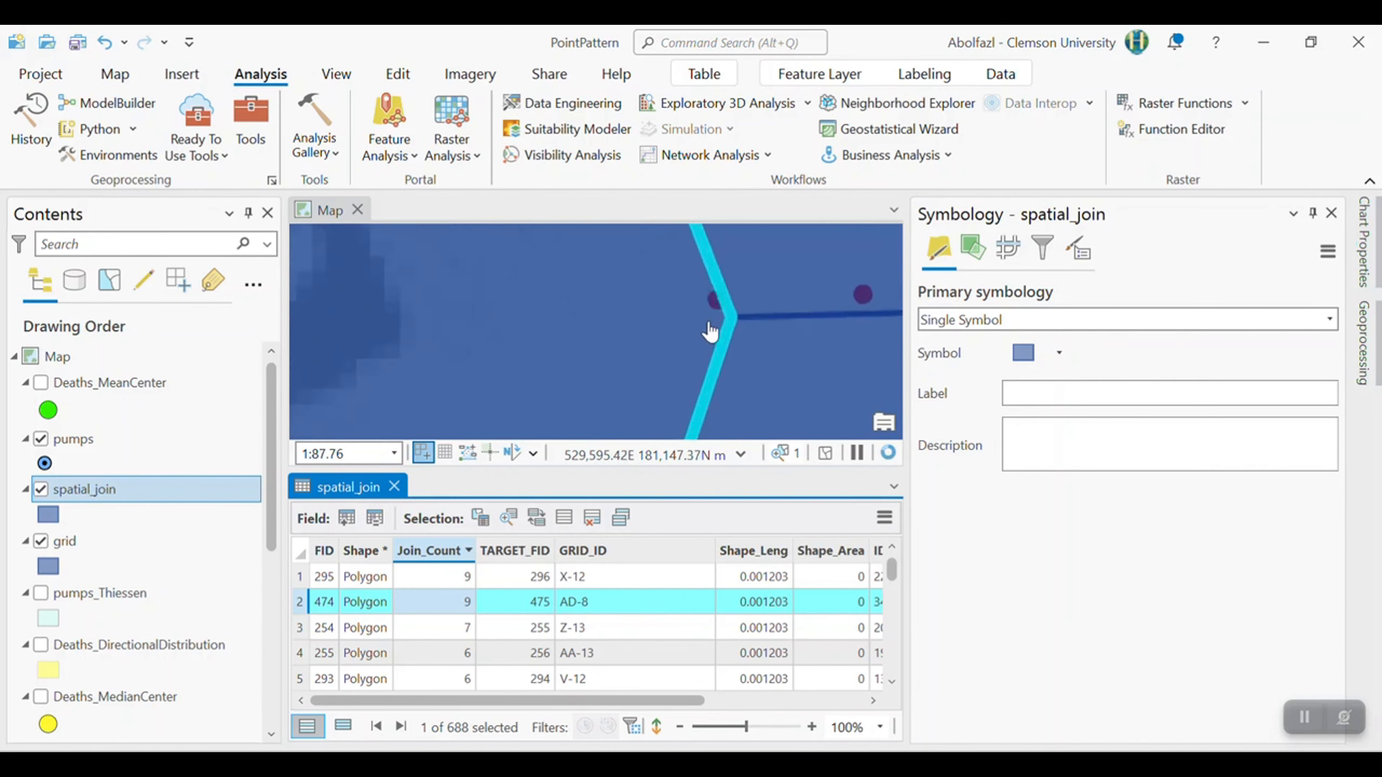
scroll(631, 353, "down", 5)
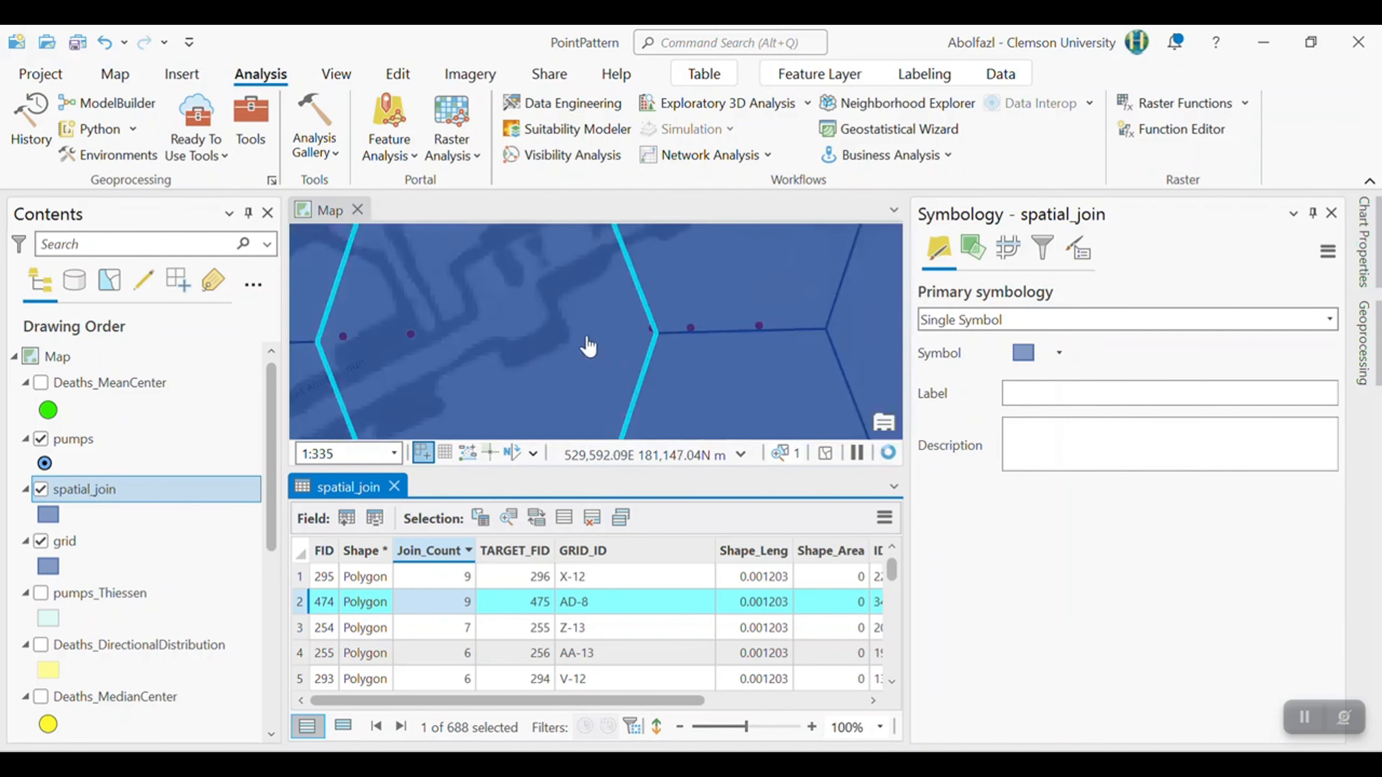
scroll(547, 329, "down", 3)
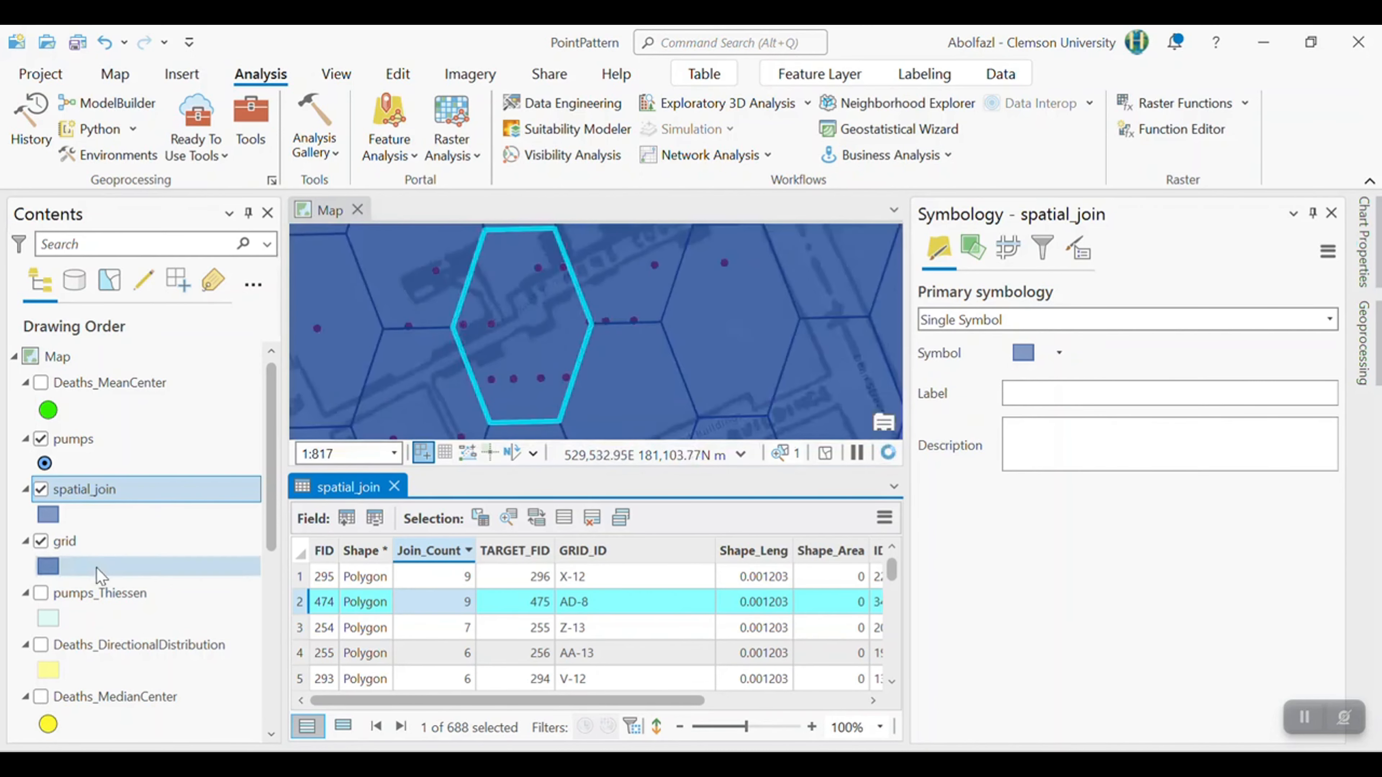
Step: Locate hexagon P-10 from the attribute table on the map and check its death points and its position within the grid
scroll(315, 642, "down", 7)
double_click(303, 621)
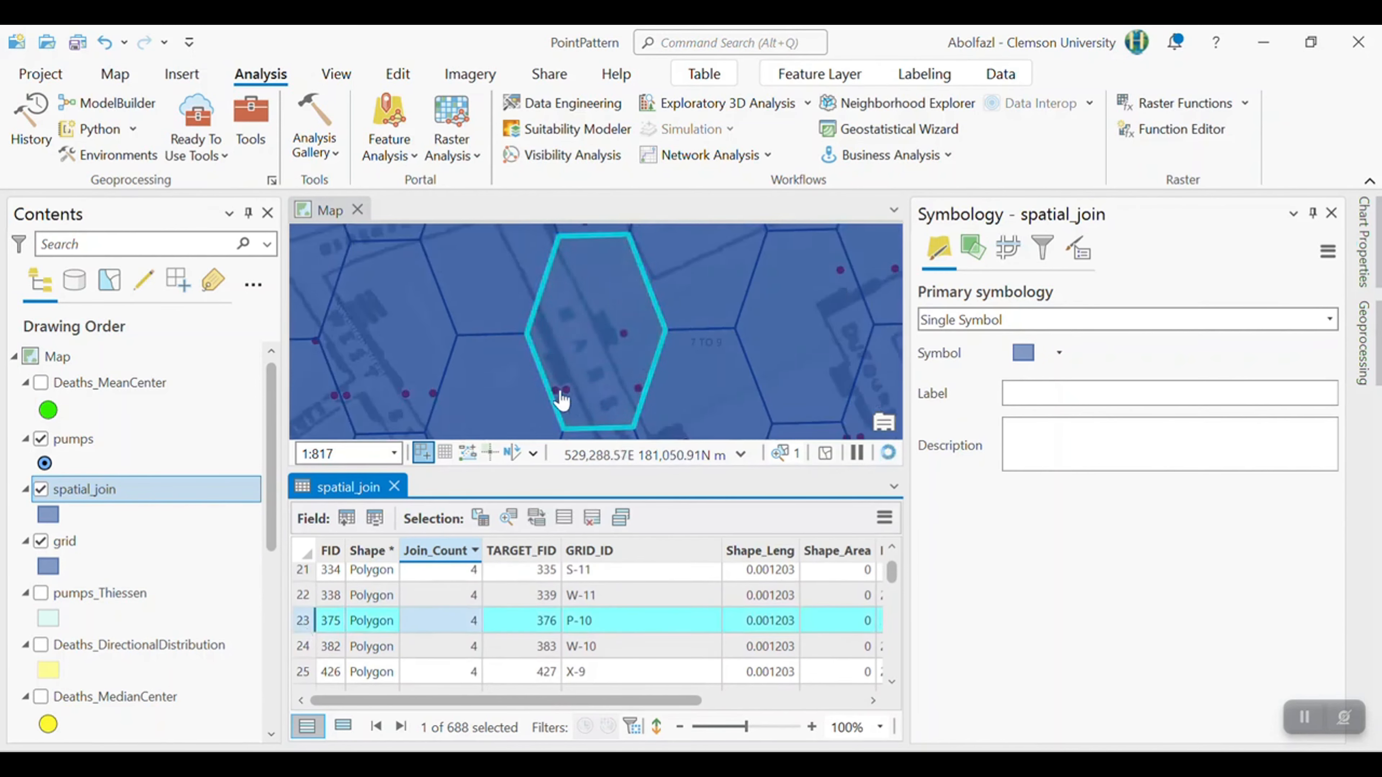
scroll(633, 364, "down", 6)
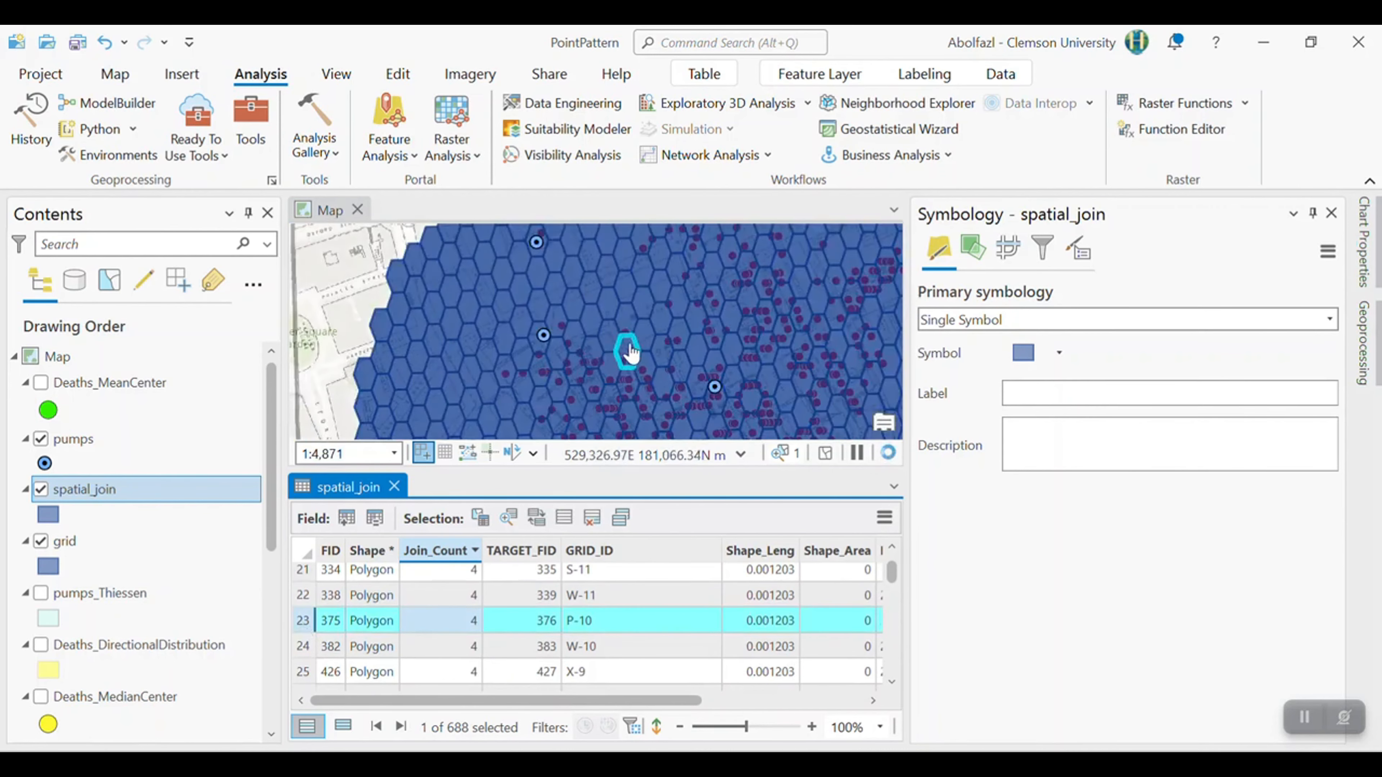
scroll(614, 277, "down", 2)
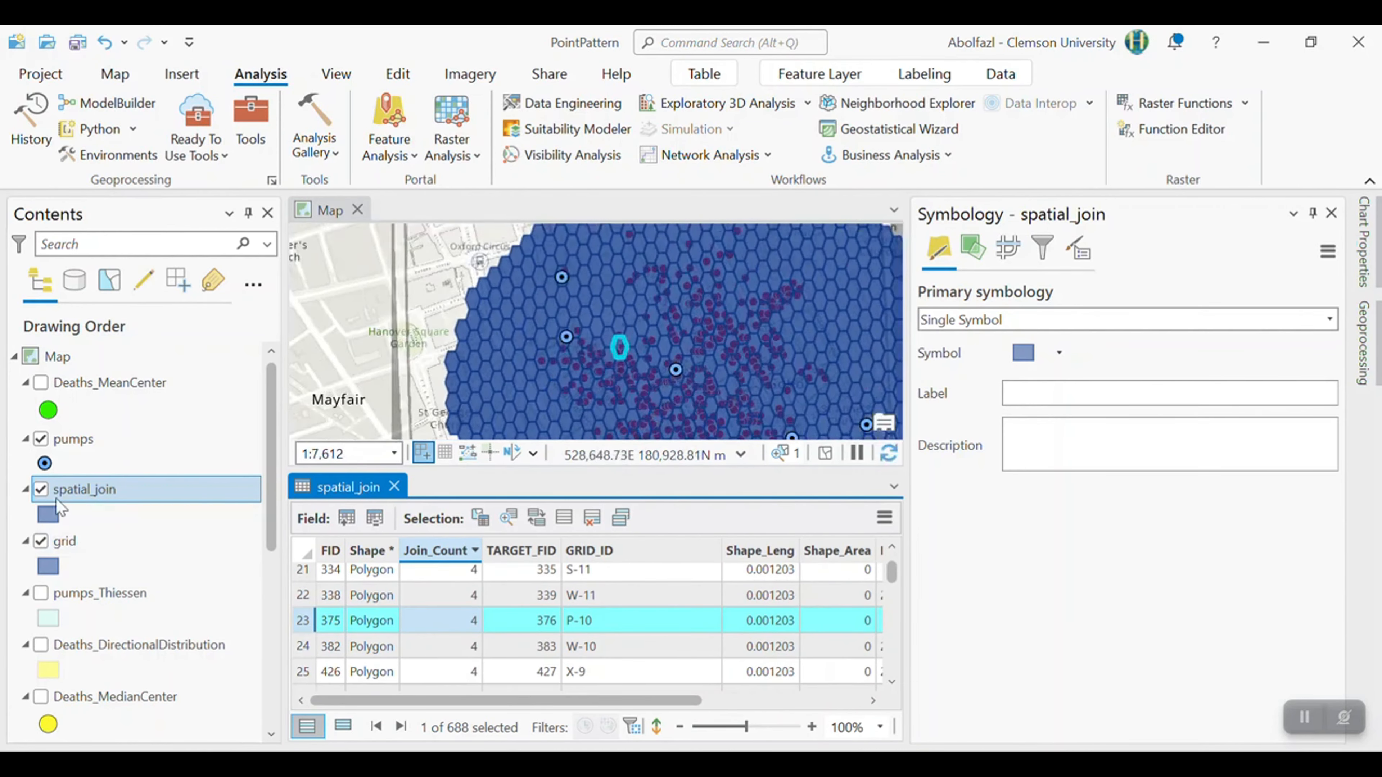
Step: Symbolize the spatial_join layer with Graduated Colors based on the Join_Count field
right_click(97, 498)
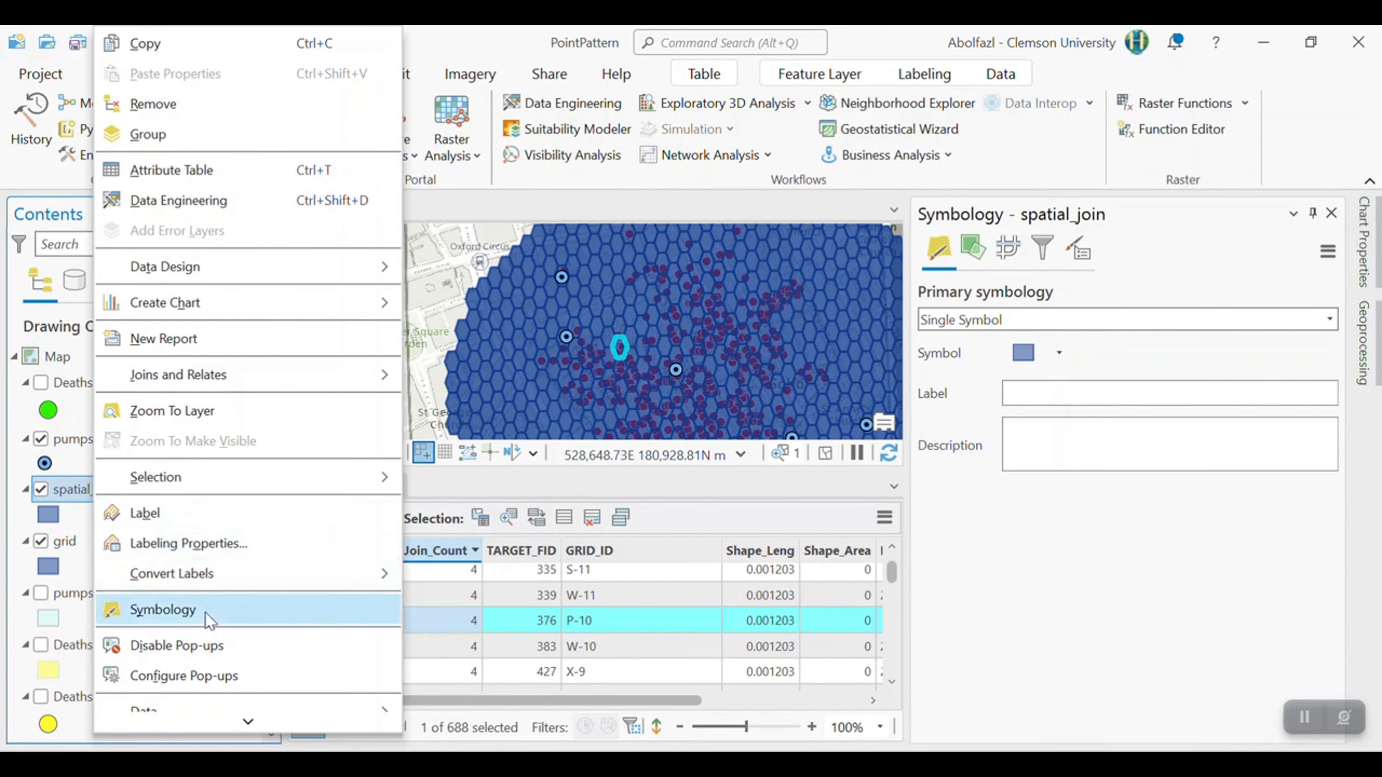
left_click(187, 608)
left_click(1109, 327)
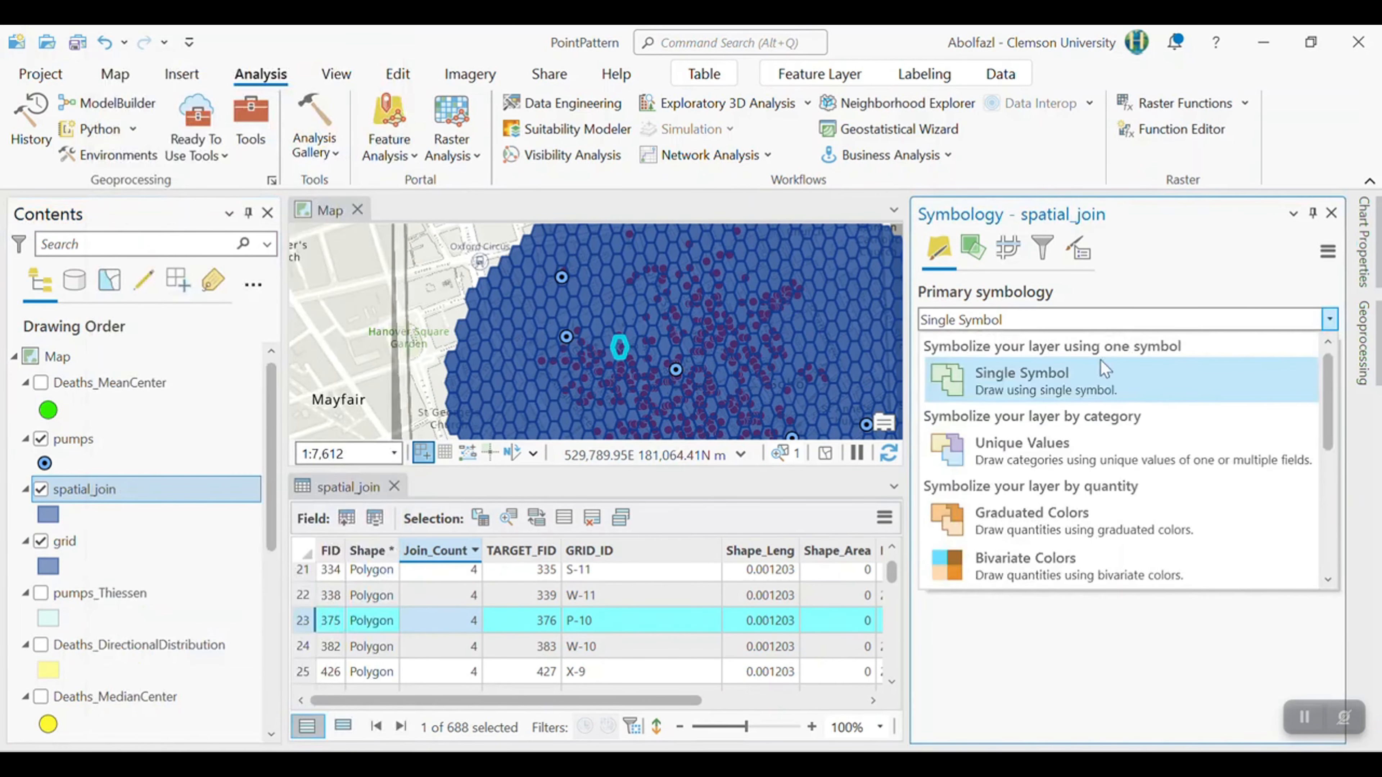
left_click(1072, 517)
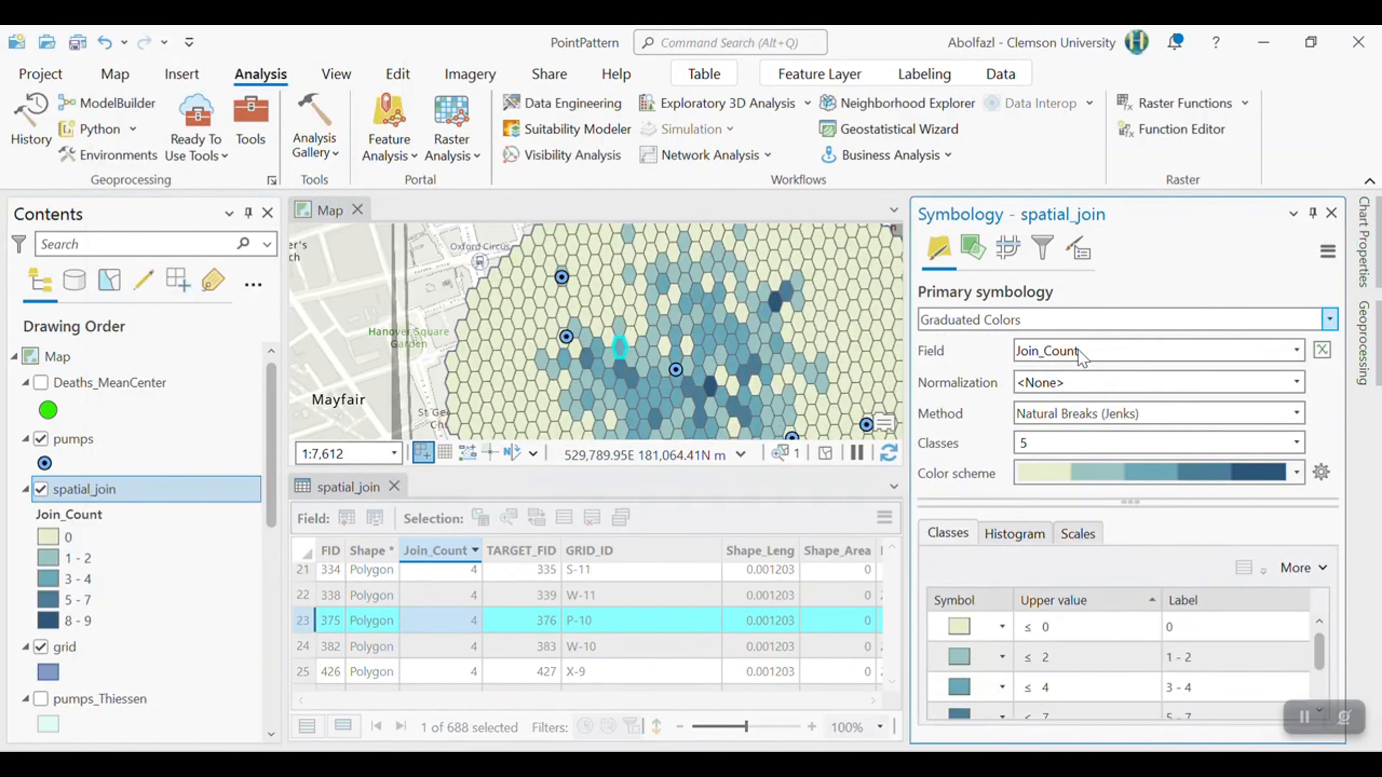
Step: Dismiss the hexagon pop-up, clear the feature selection and close the attribute table to show the whole graduated-color grid
scroll(768, 403, "down", 2)
left_click_drag(766, 398, 649, 326)
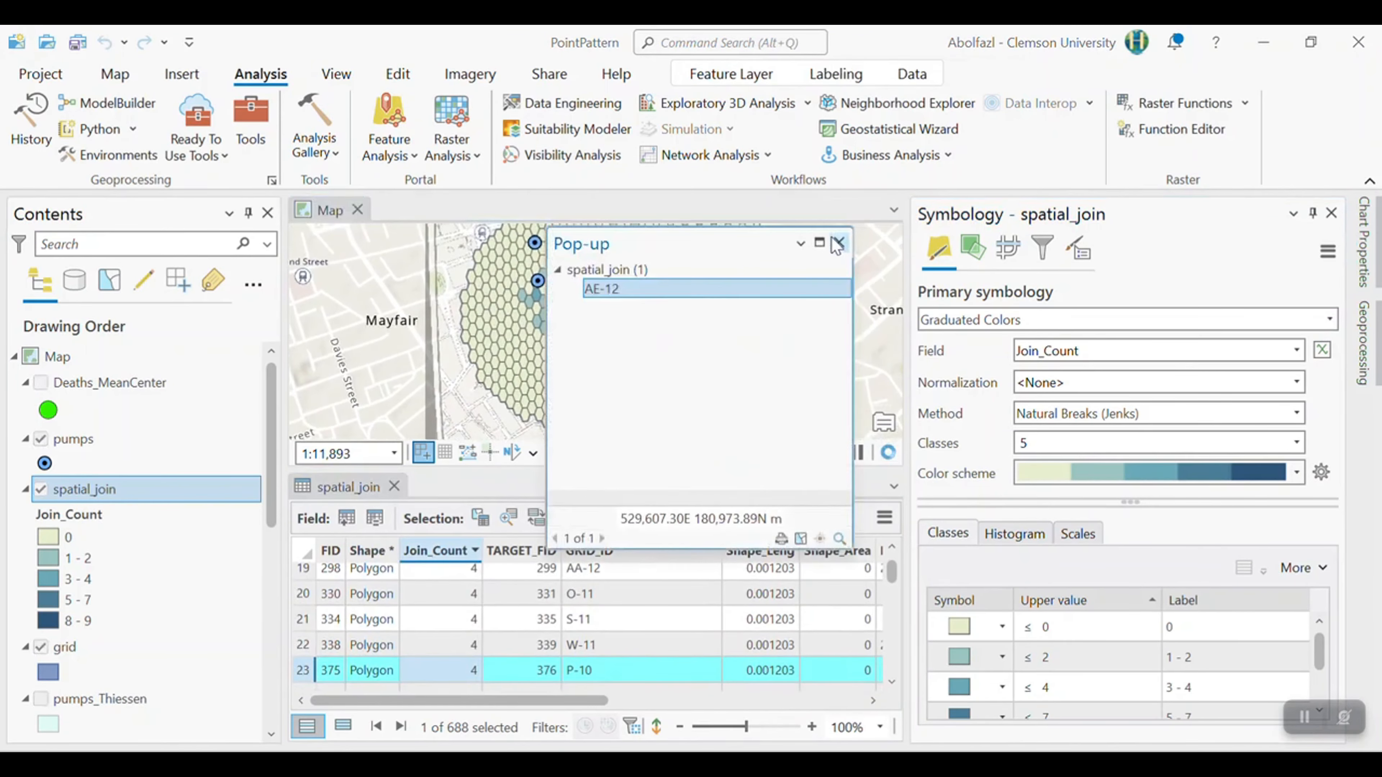
left_click(841, 244)
left_click_drag(642, 329, 652, 349)
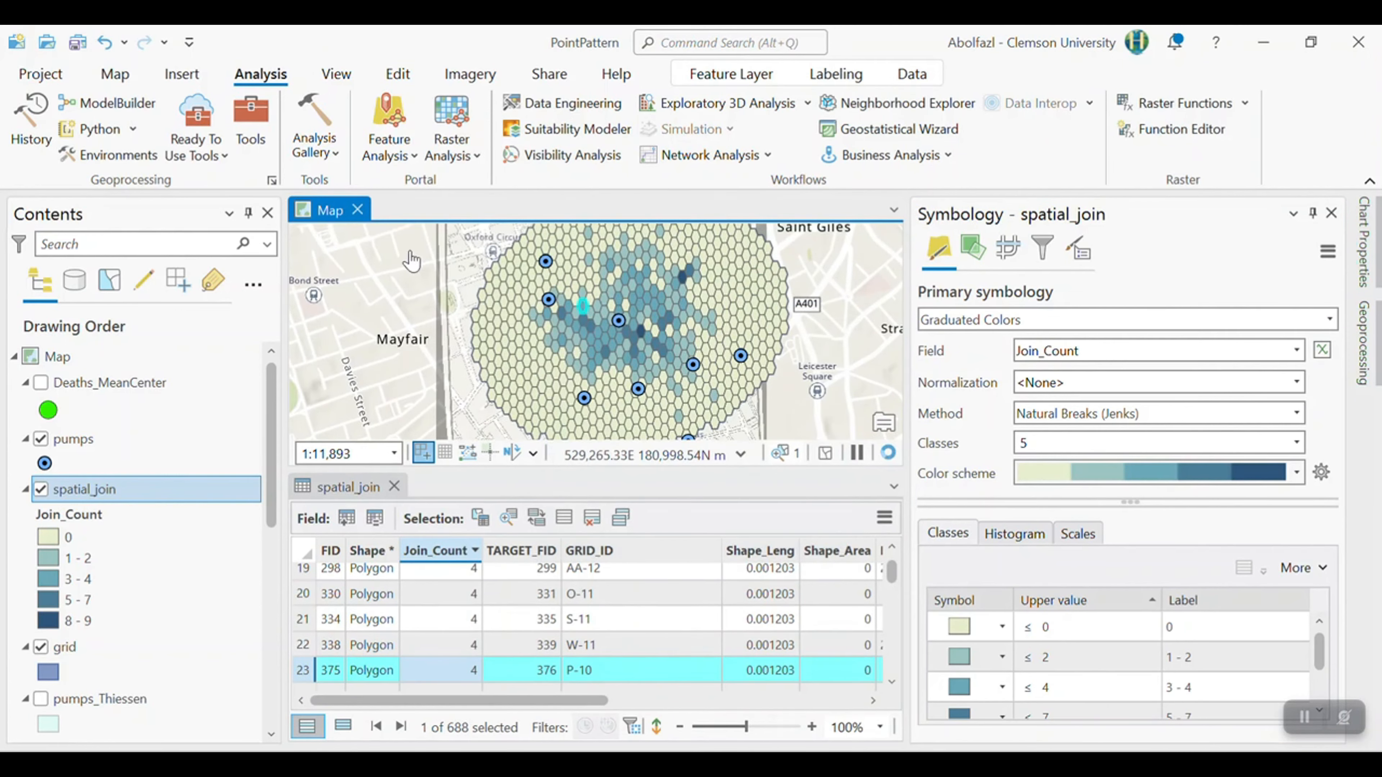
left_click(115, 75)
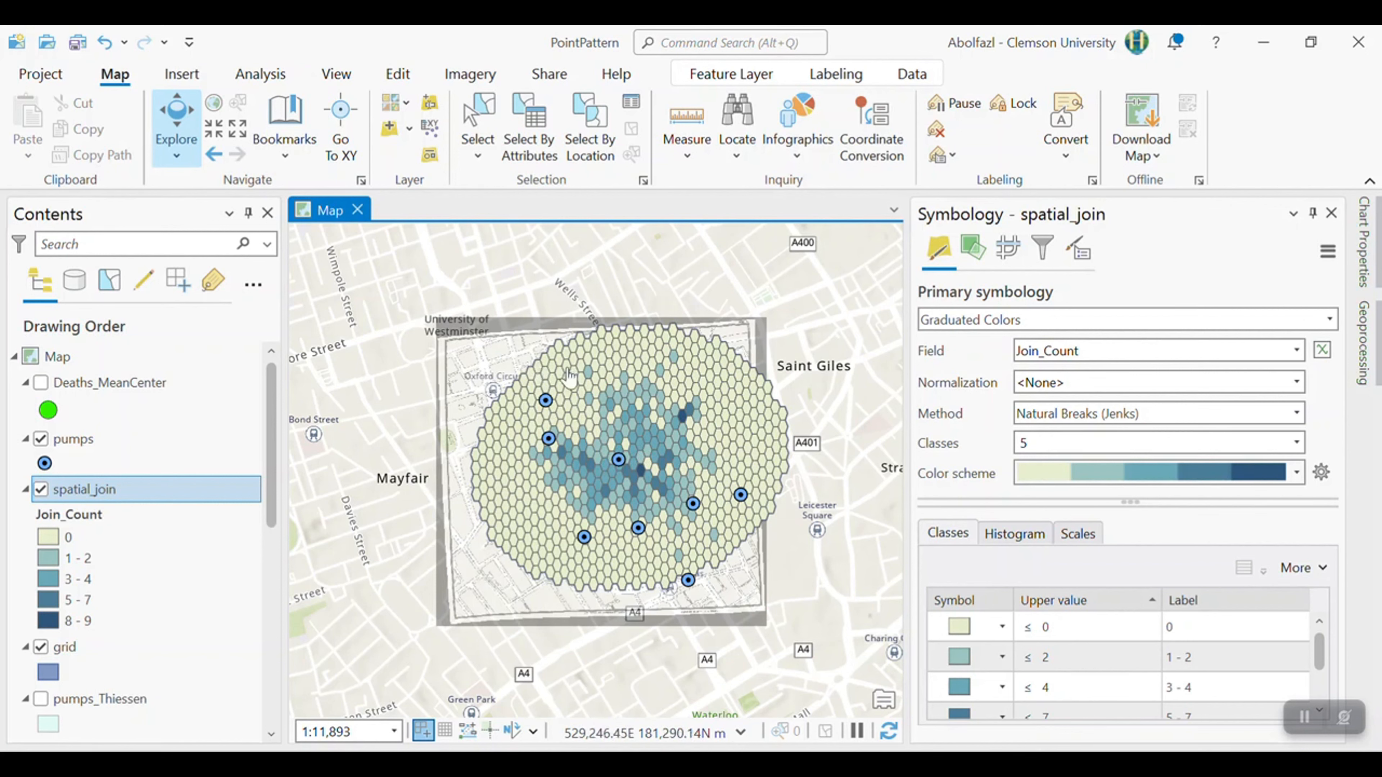
Step: Open the Hot Spot Analysis (Getis-Ord Gi*) tool from the Mapping Clusters toolset
left_click(269, 79)
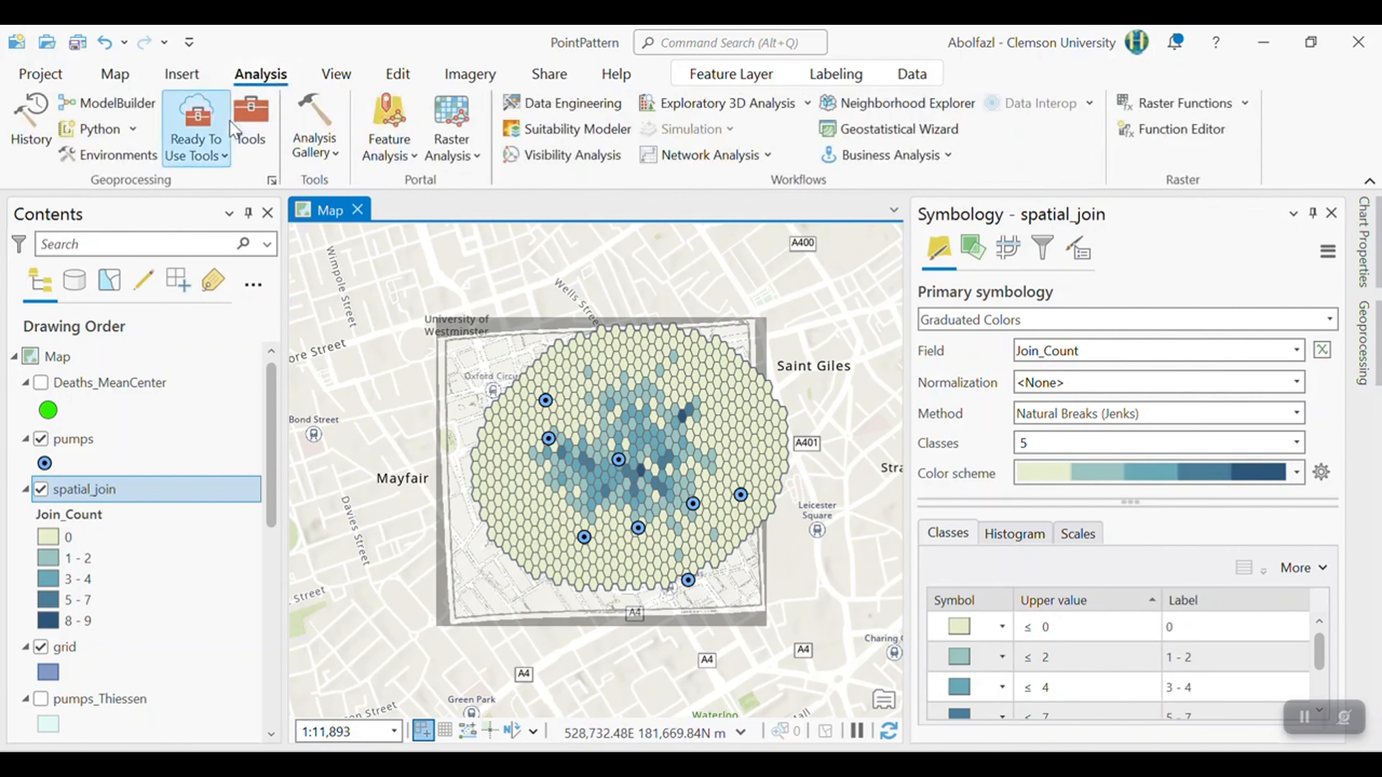
left_click(251, 136)
scroll(976, 477, "down", 2)
left_click(971, 480)
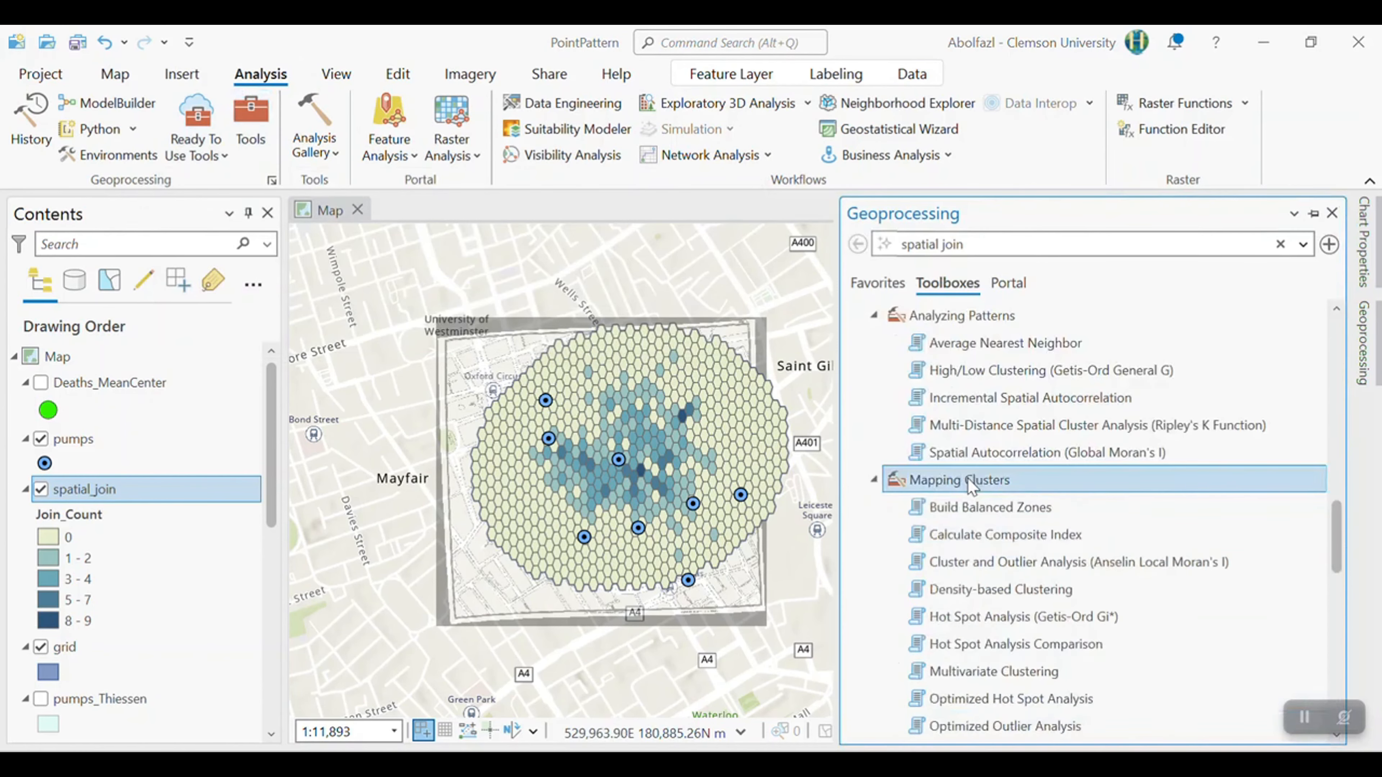
left_click(1061, 620)
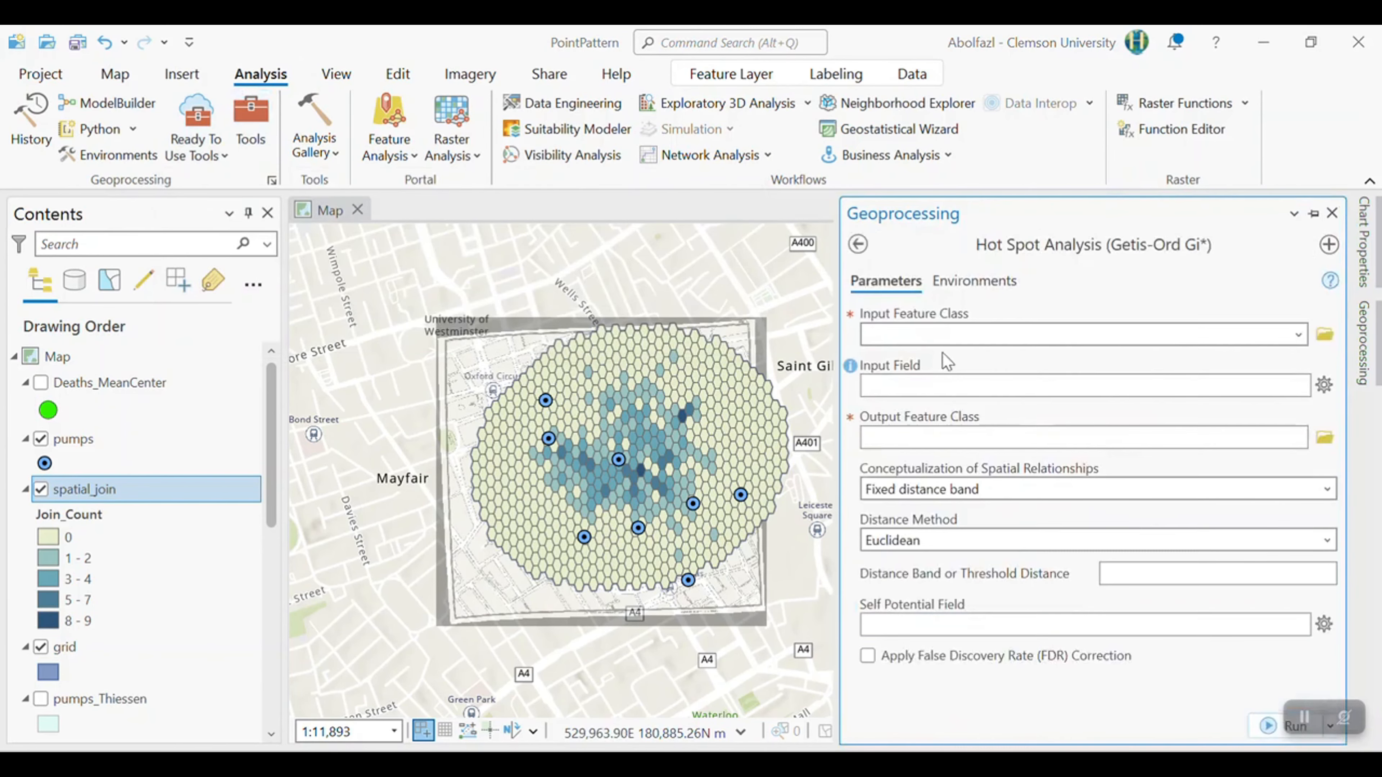
Step: Set the hot spot analysis input feature class to spatial_join and the input field to Join_Count
left_click(1037, 337)
left_click(1301, 333)
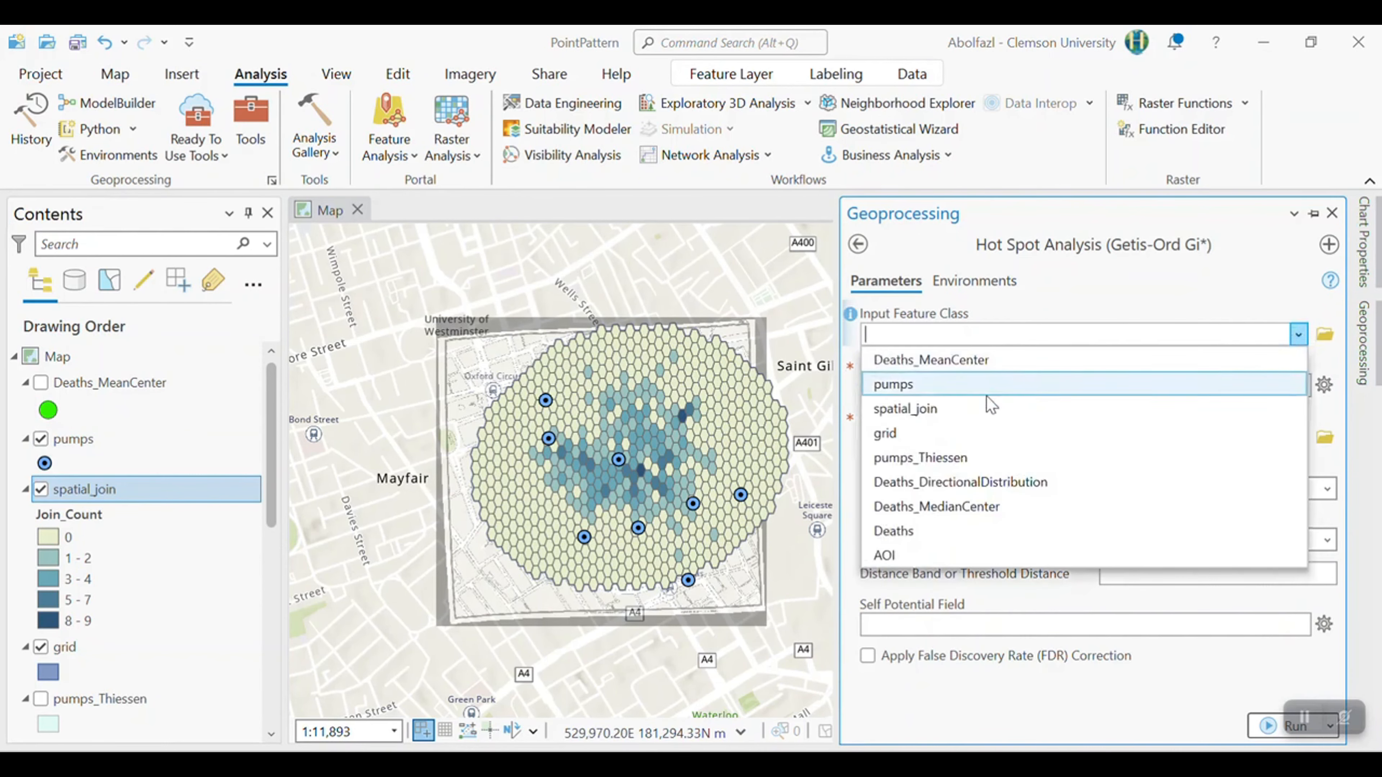
left_click(925, 407)
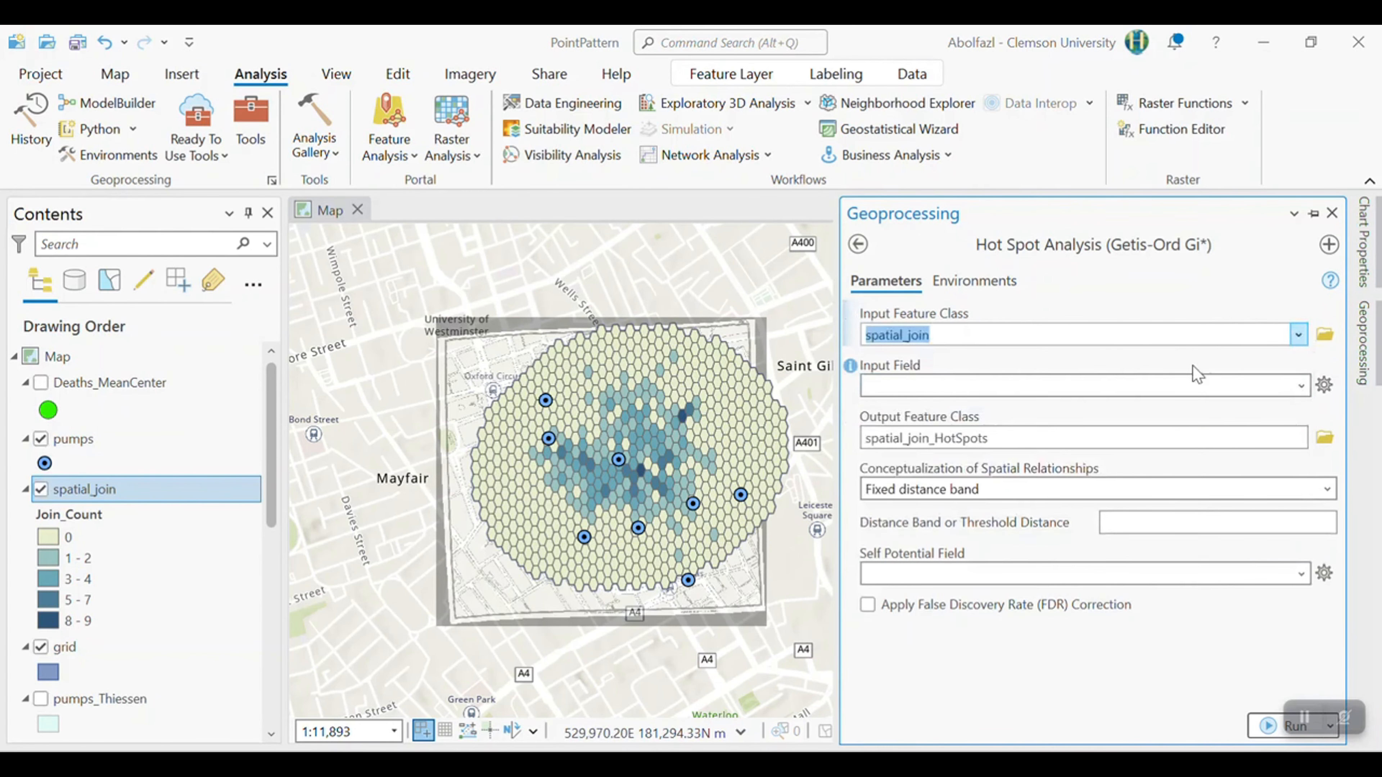
left_click(1301, 386)
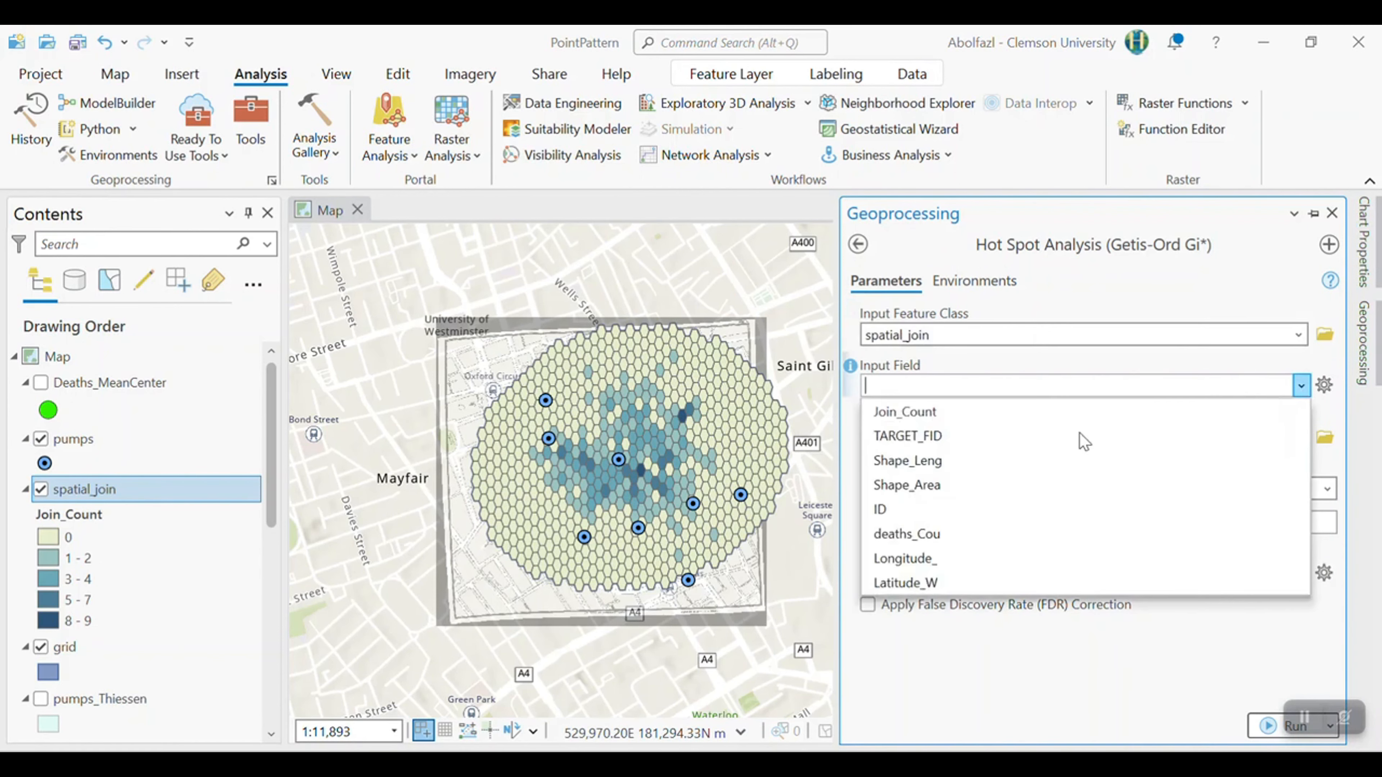
left_click(892, 412)
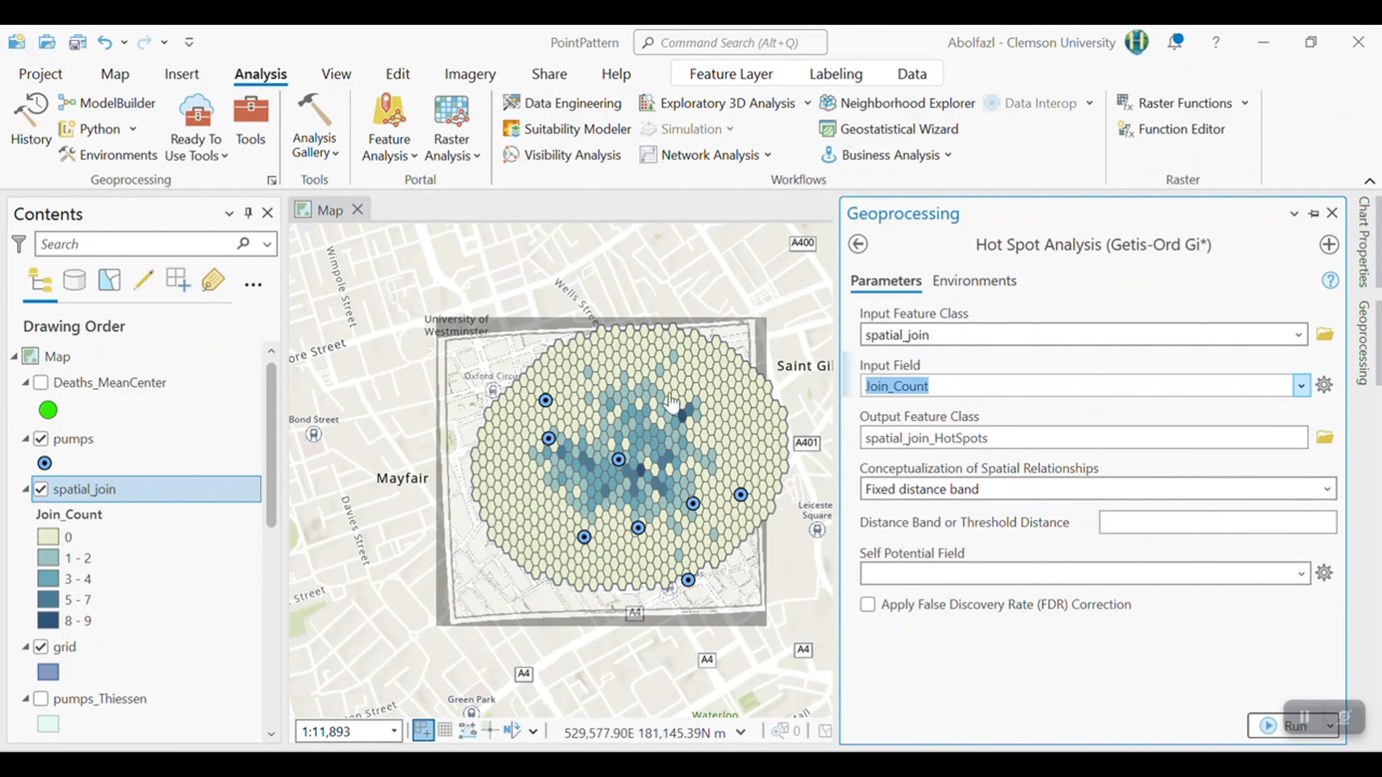
scroll(653, 411, "up", 2)
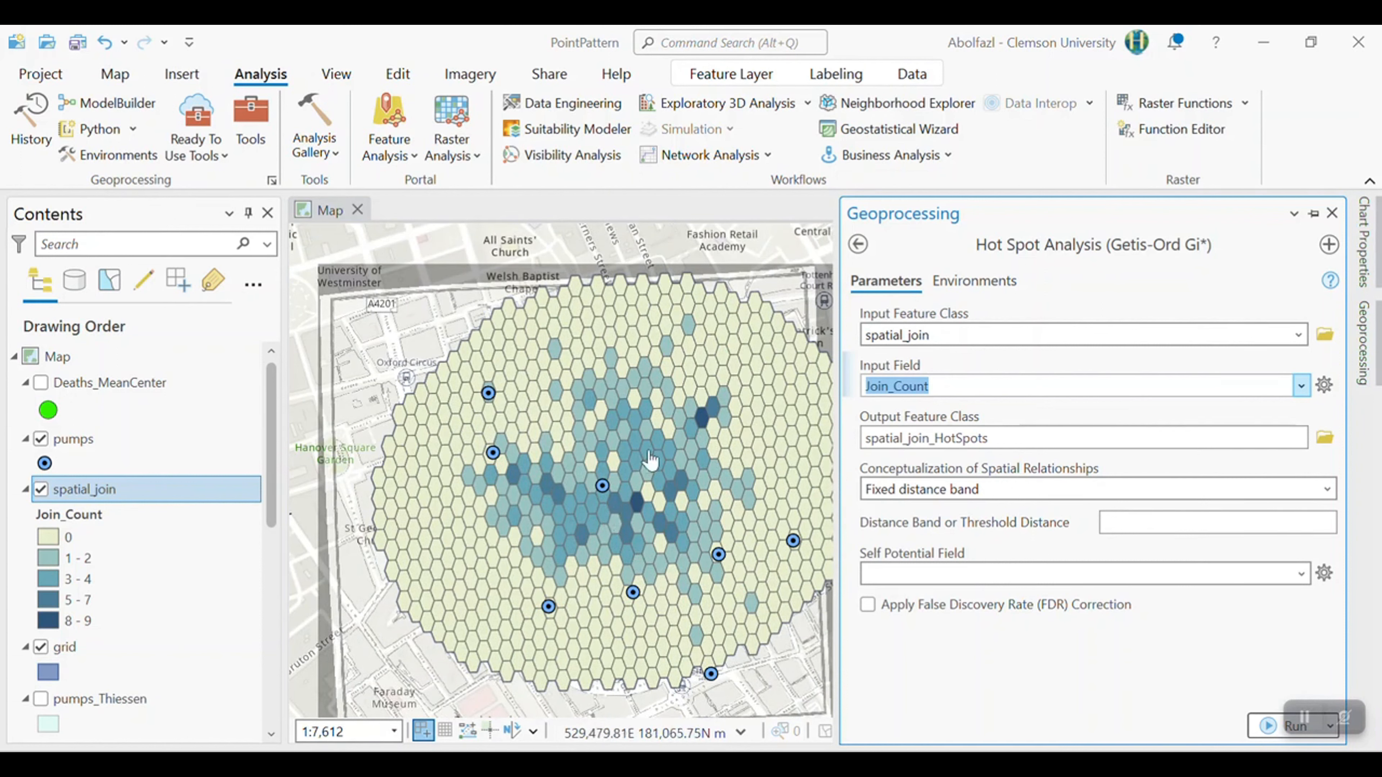
Step: Set the conceptualization of spatial relationships to Inverse distance and run the hot spot analysis
left_click(1327, 488)
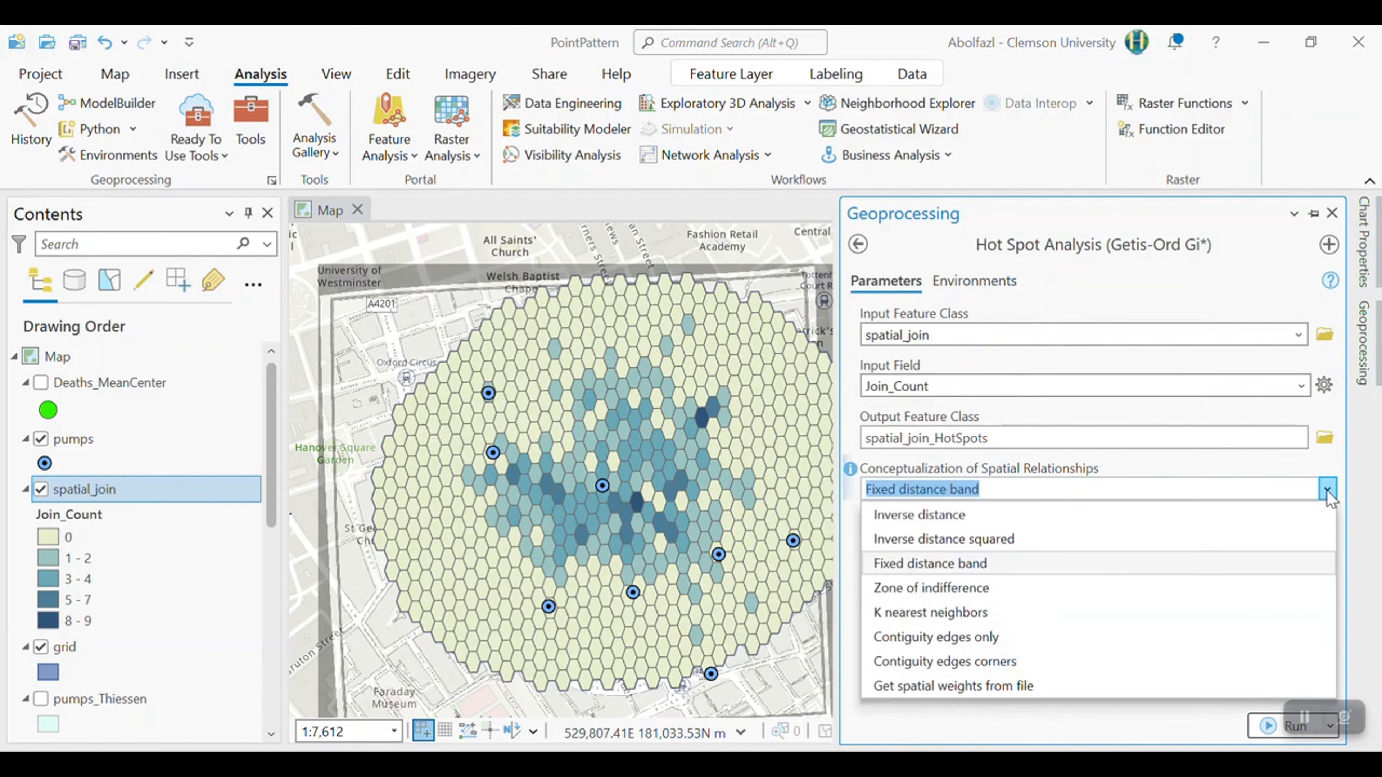
left_click(946, 540)
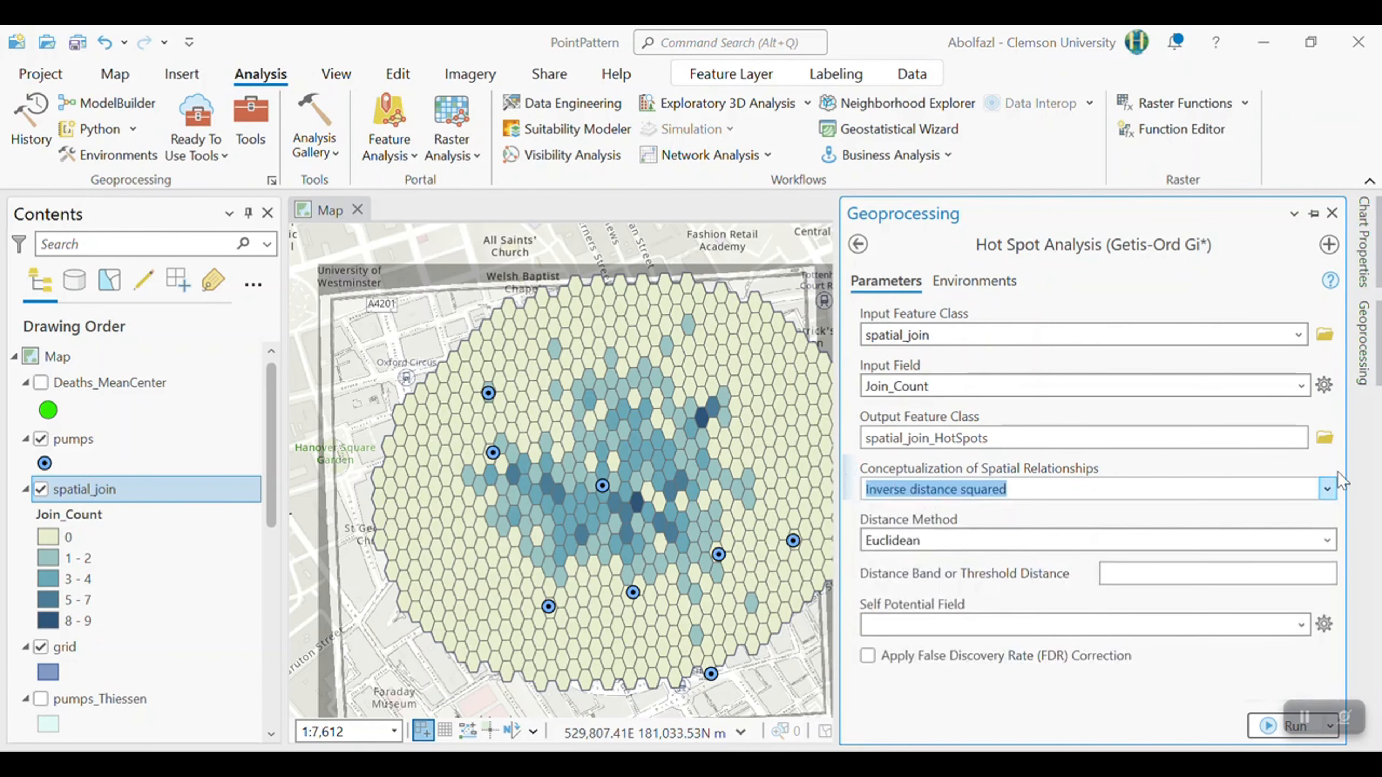
left_click(1327, 488)
left_click(911, 521)
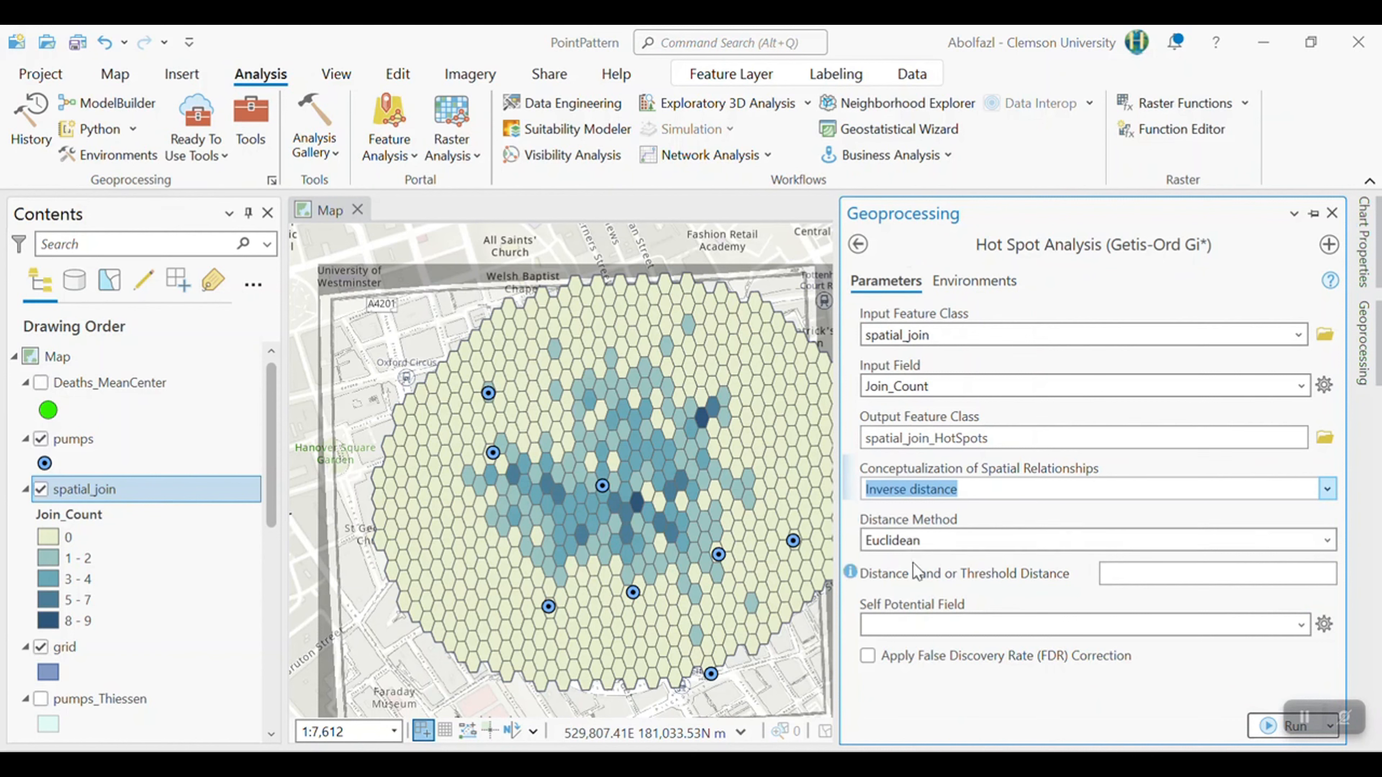
left_click(1289, 726)
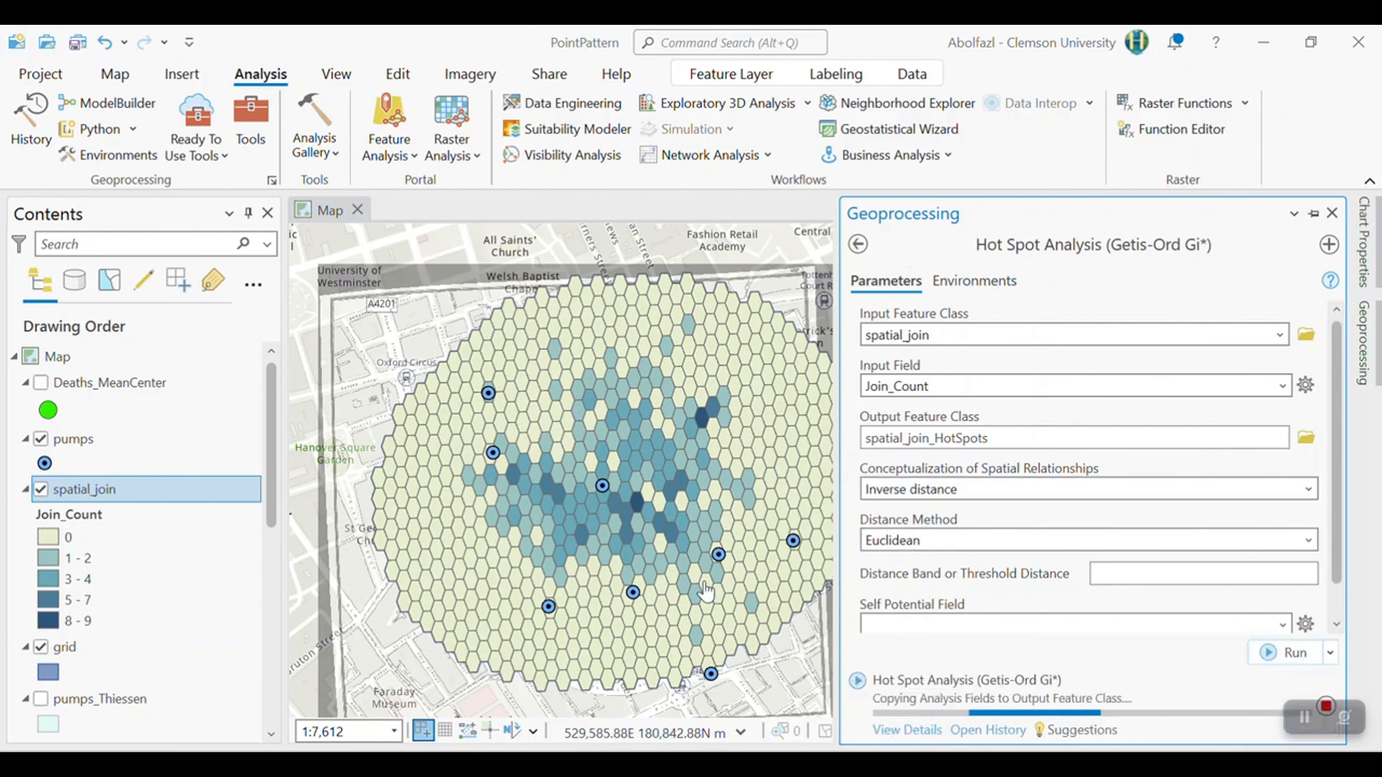